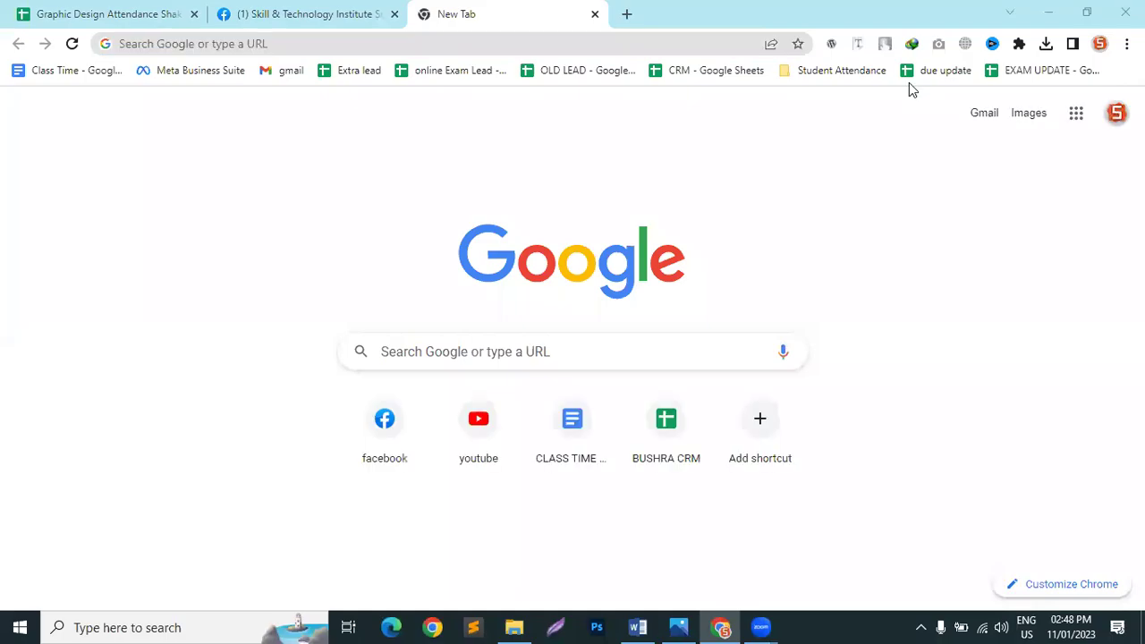
# Step: Launch Adobe Photoshop from the Windows taskbar
pyautogui.click(597, 628)
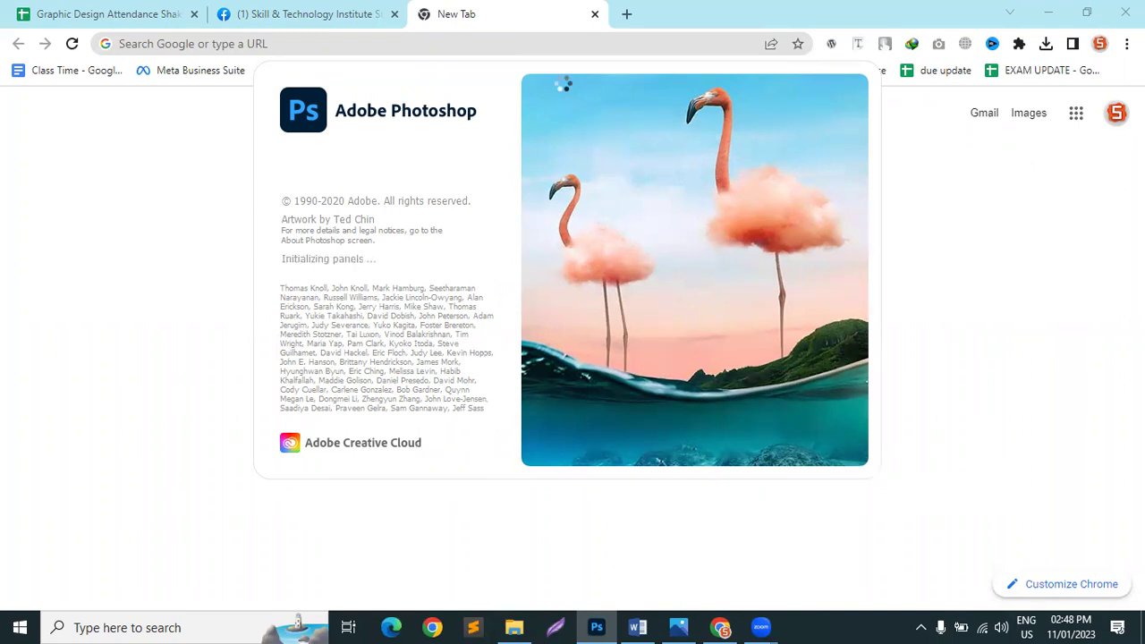
# Step: Search Google Images for 'social media ads design', then return to Photoshop
pyautogui.click(219, 44)
pyautogui.write('s')
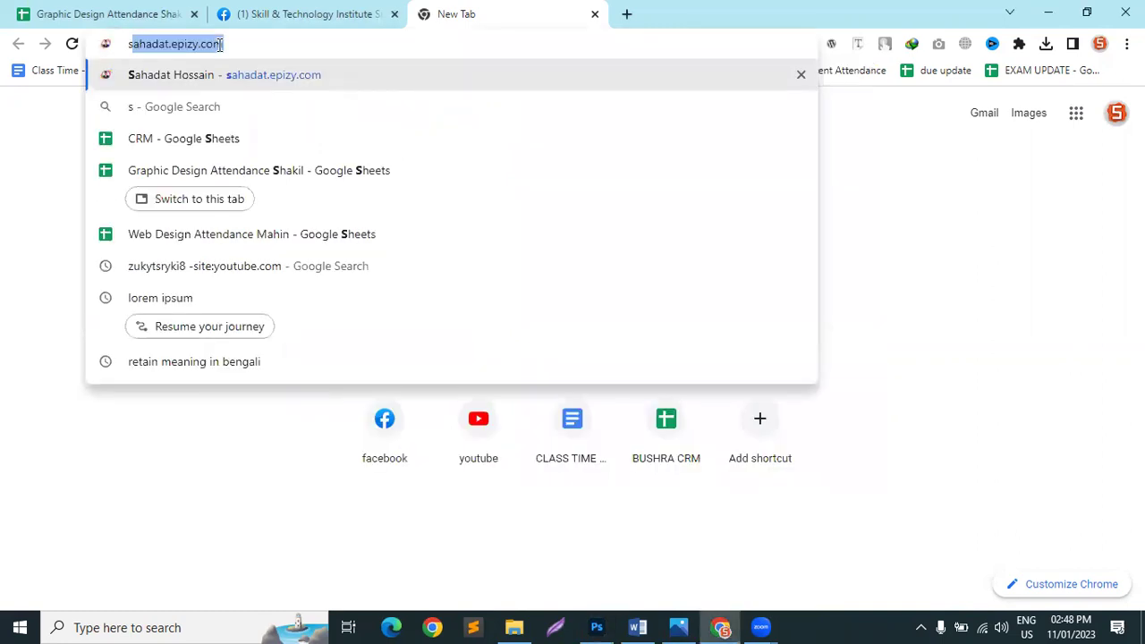
pyautogui.write('ocial')
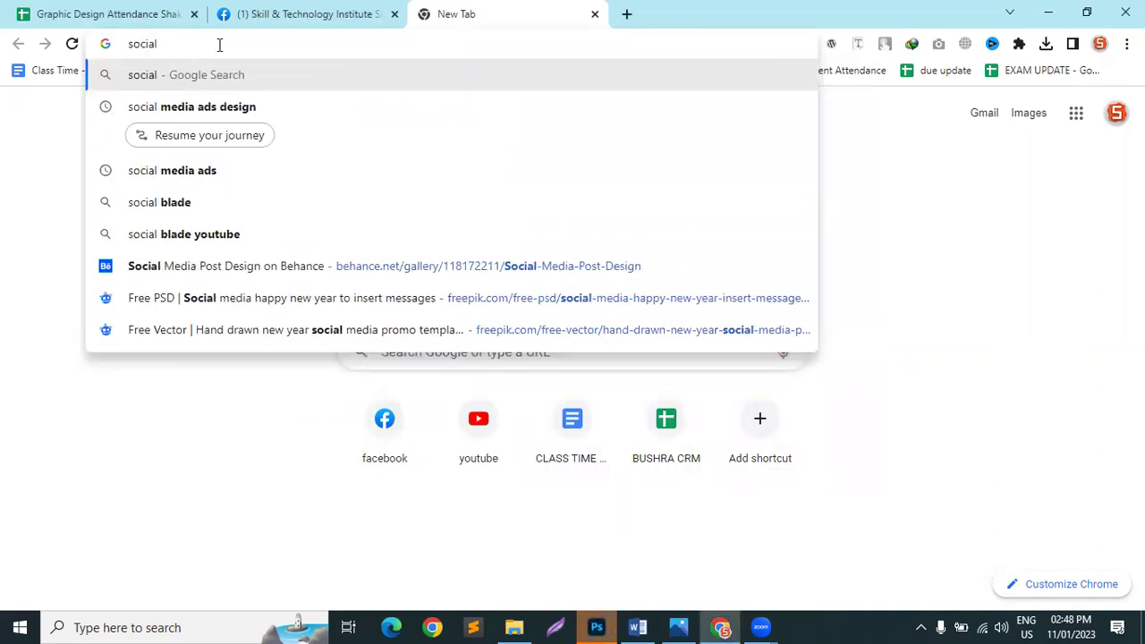
pyautogui.press('Down')
pyautogui.press('Return')
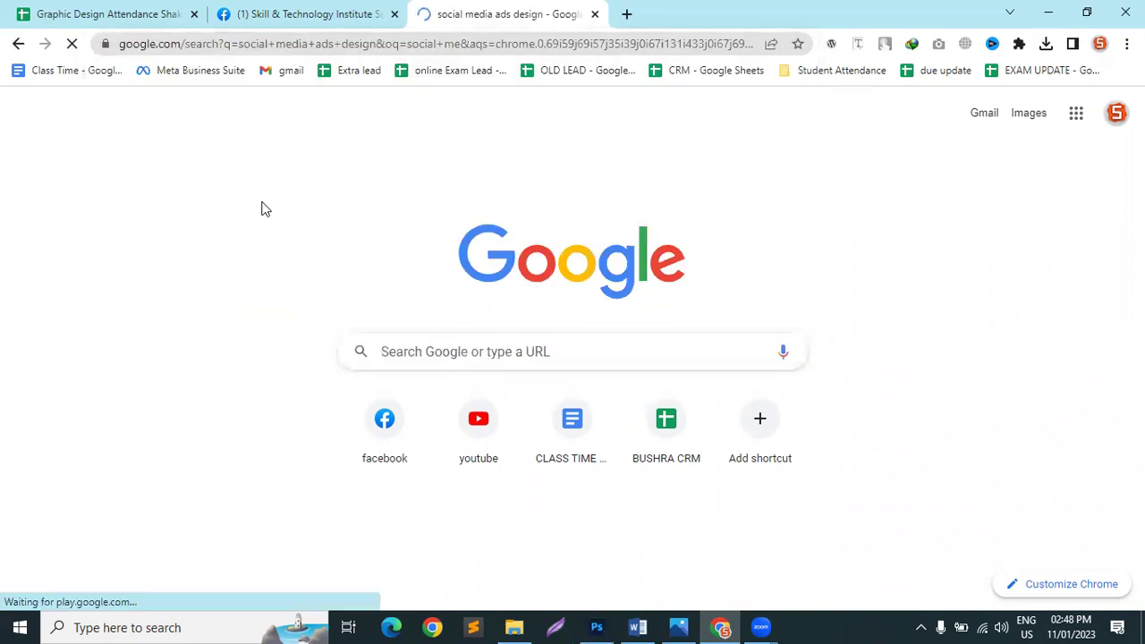
pyautogui.click(226, 183)
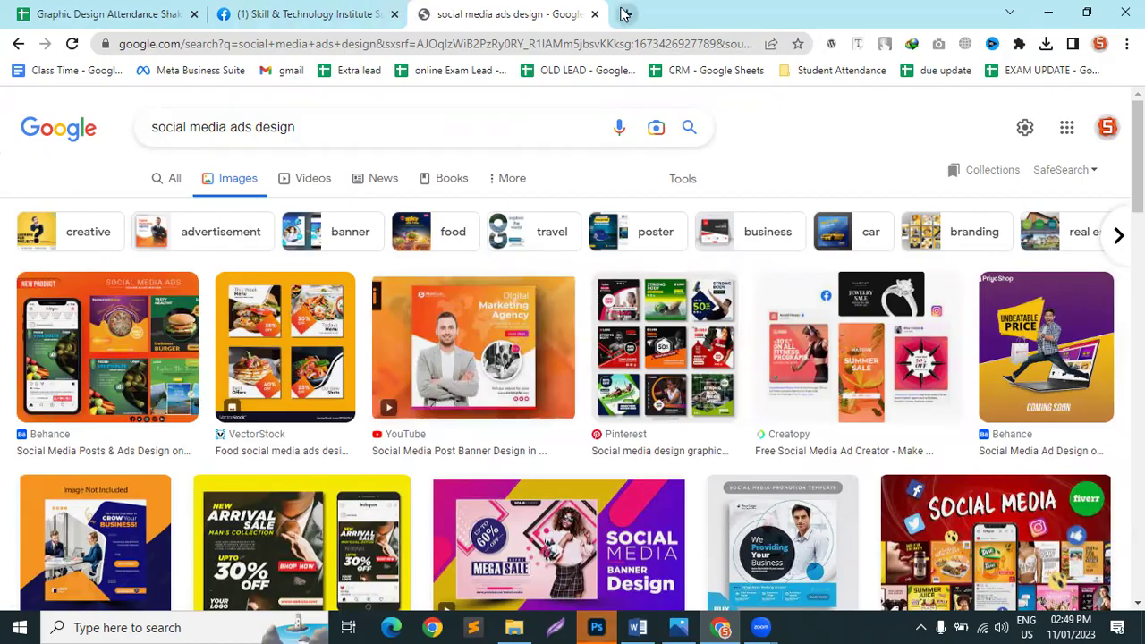
pyautogui.click(598, 626)
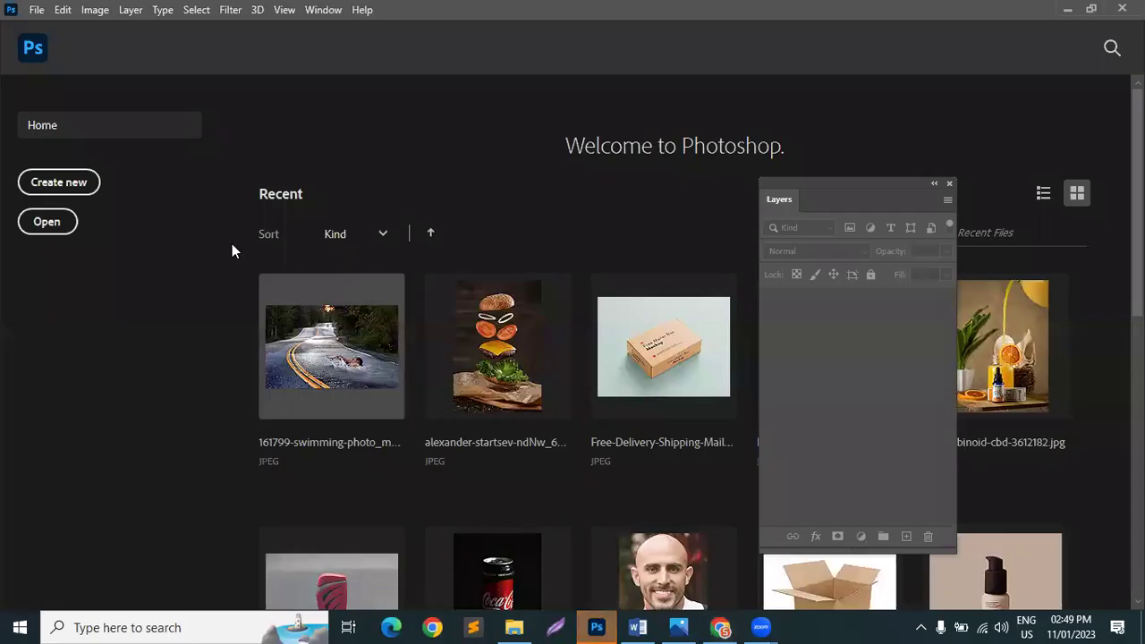
# Step: Create a new 1000 × 1000 px, 72 ppi document with a white background
pyautogui.click(38, 10)
pyautogui.click(52, 28)
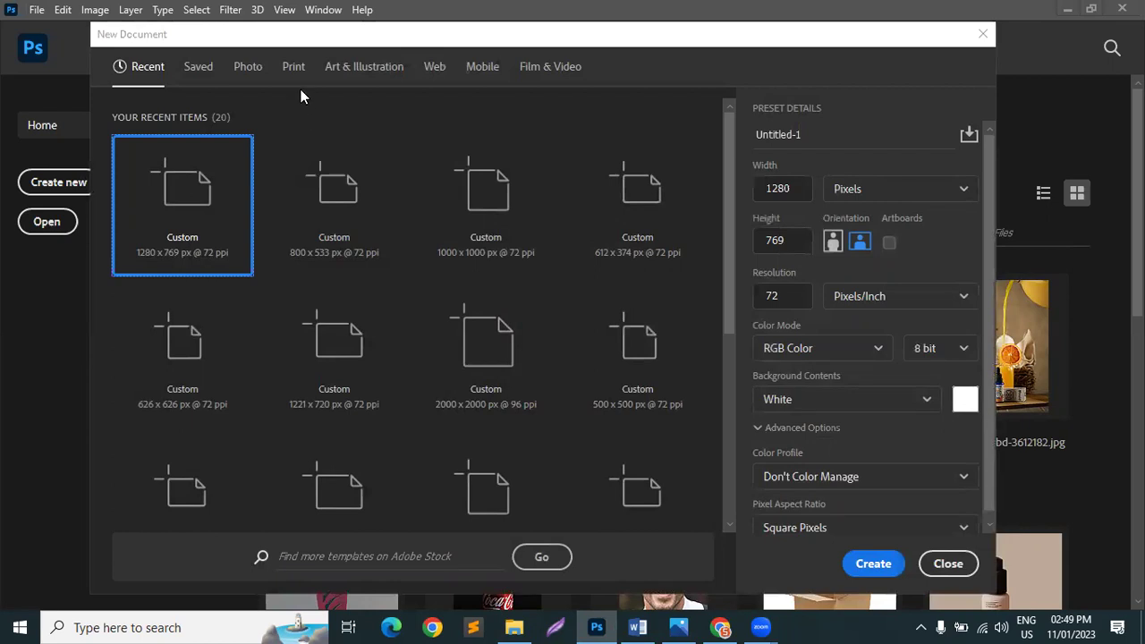
pyautogui.moveTo(789, 192); pyautogui.dragTo(733, 193)
pyautogui.write('100')
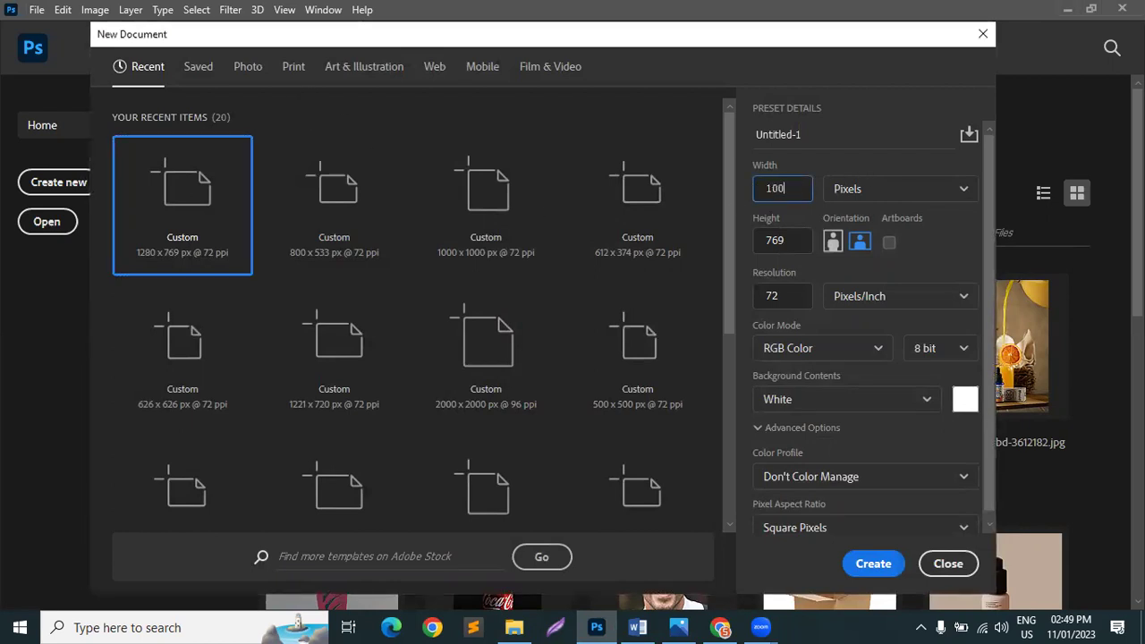
pyautogui.write('0')
pyautogui.press('Tab')
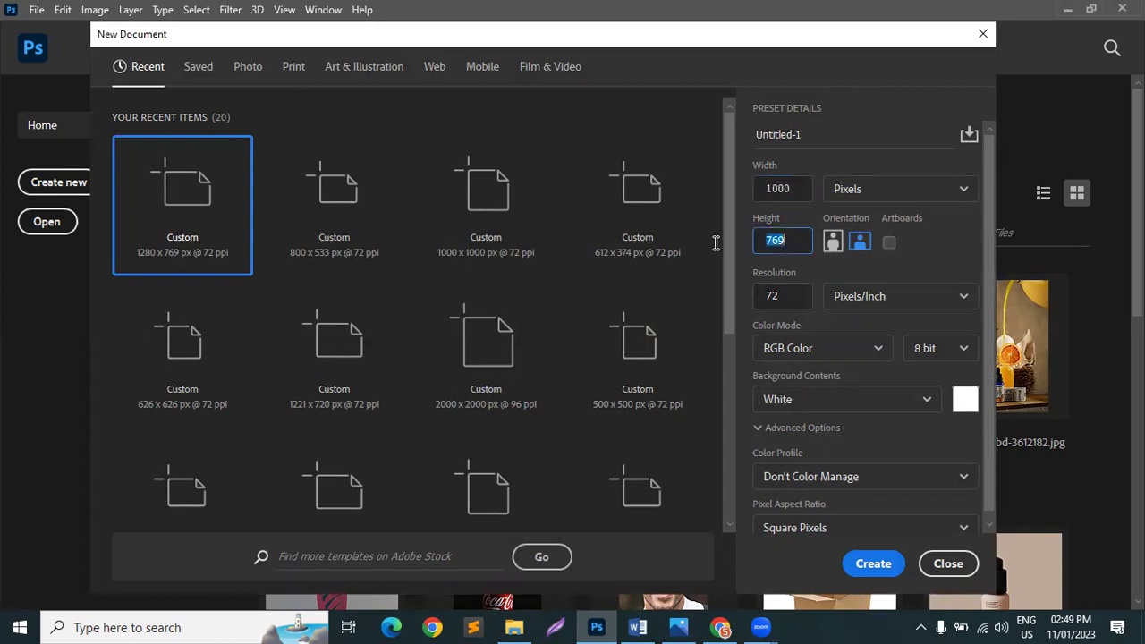
pyautogui.write('1000')
pyautogui.click(779, 296)
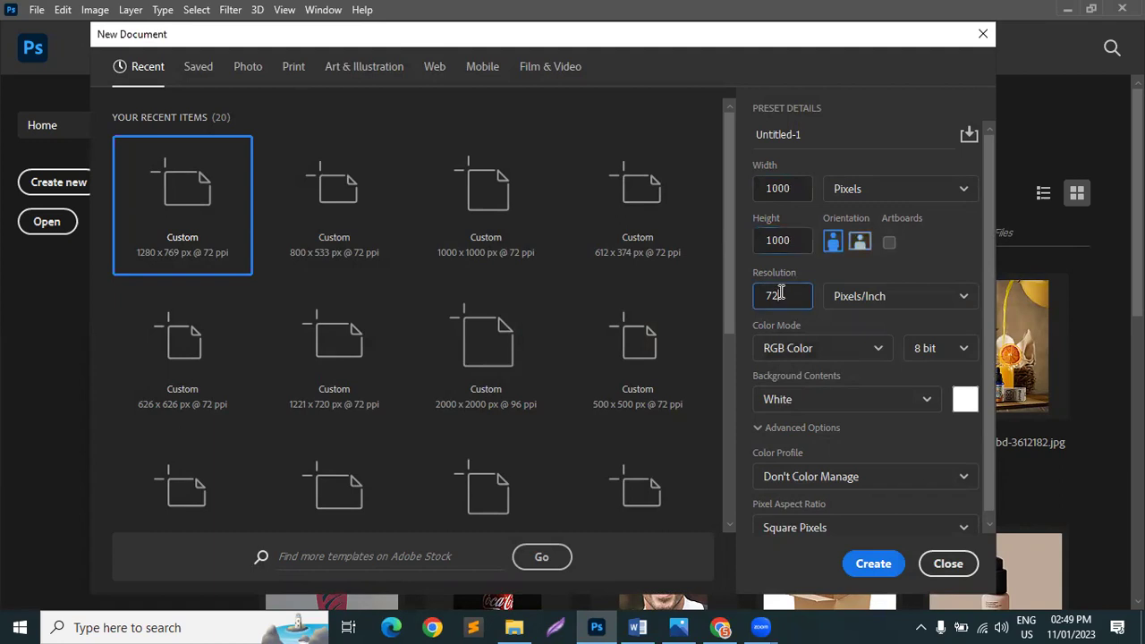
pyautogui.click(800, 182)
pyautogui.click(792, 240)
pyautogui.click(795, 188)
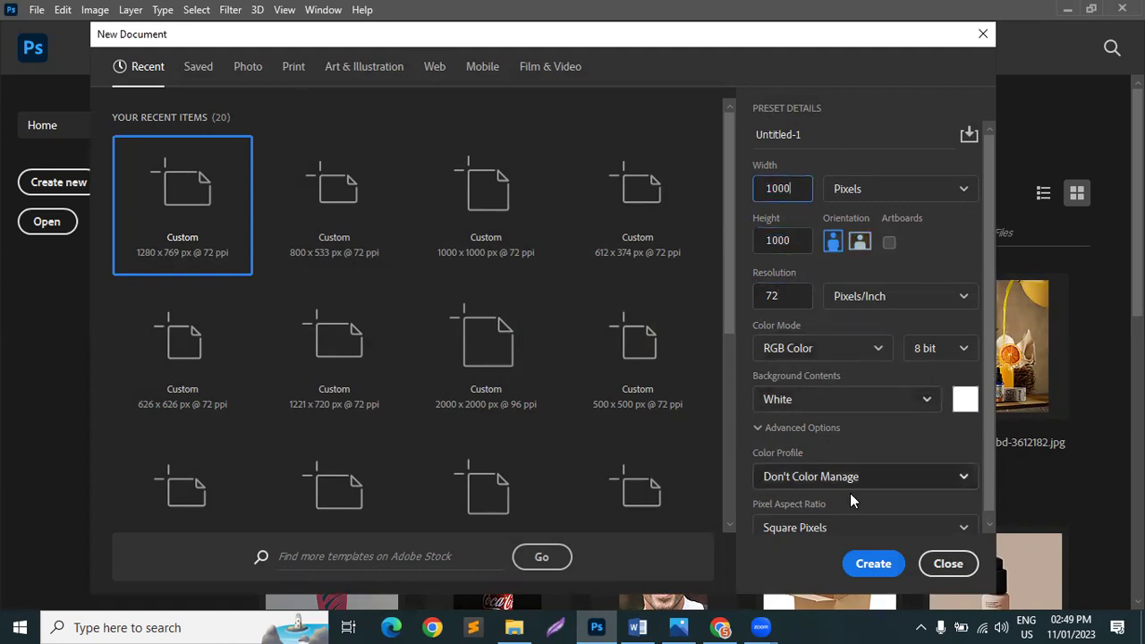
pyautogui.click(872, 564)
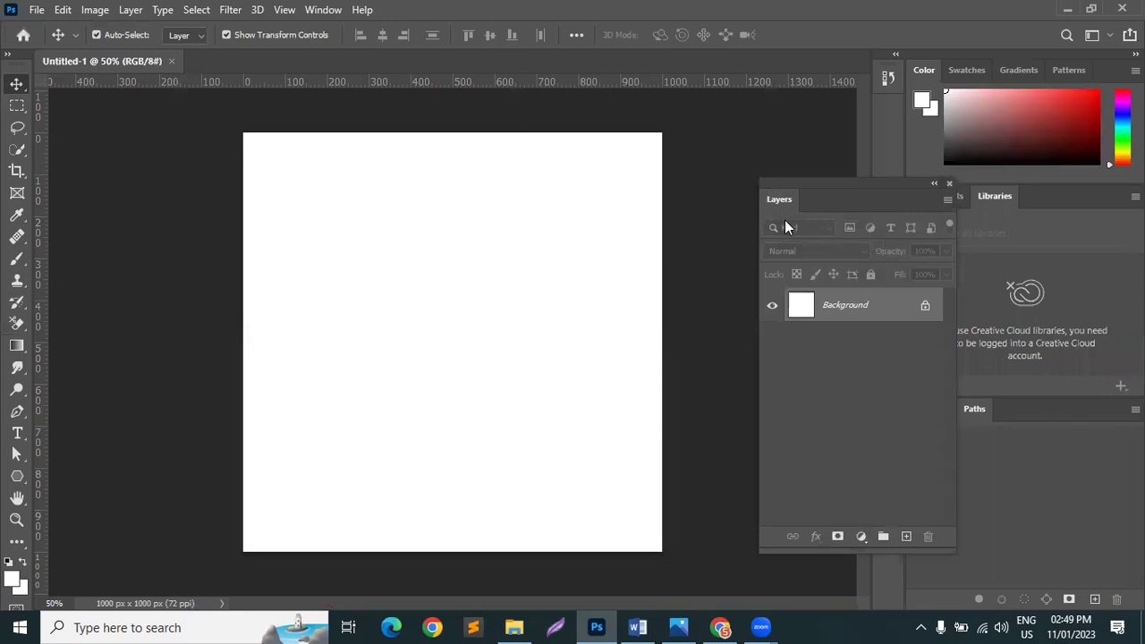
pyautogui.click(721, 628)
# Step: Scroll through the social media ad image results in the browser
pyautogui.scroll(-2, 282, 307)
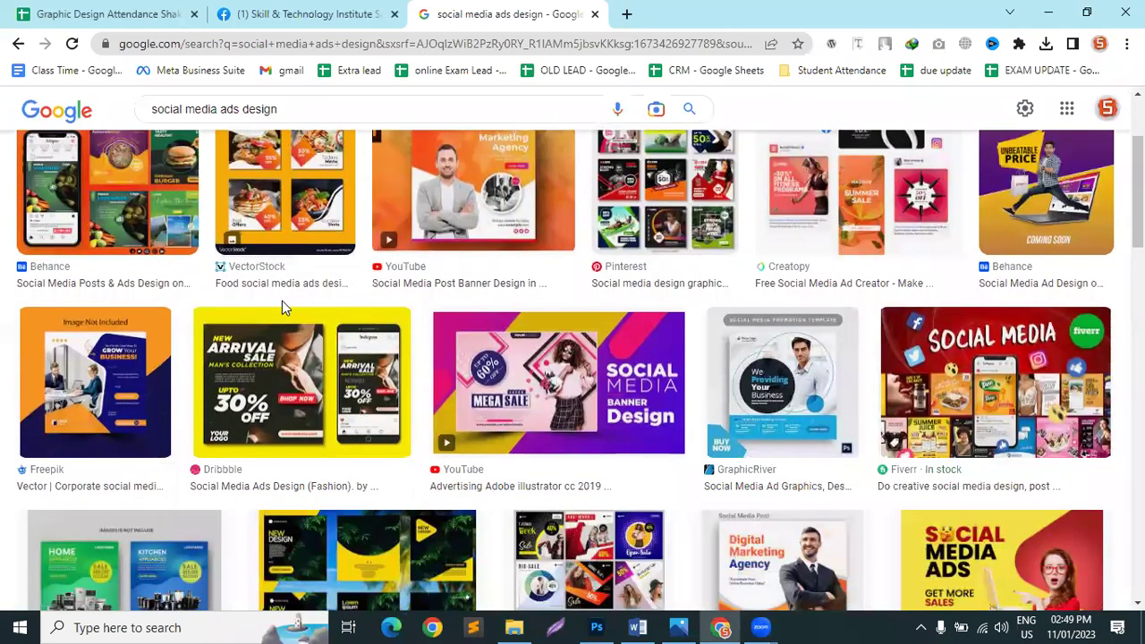
pyautogui.scroll(-5, 282, 304)
pyautogui.scroll(7, 282, 305)
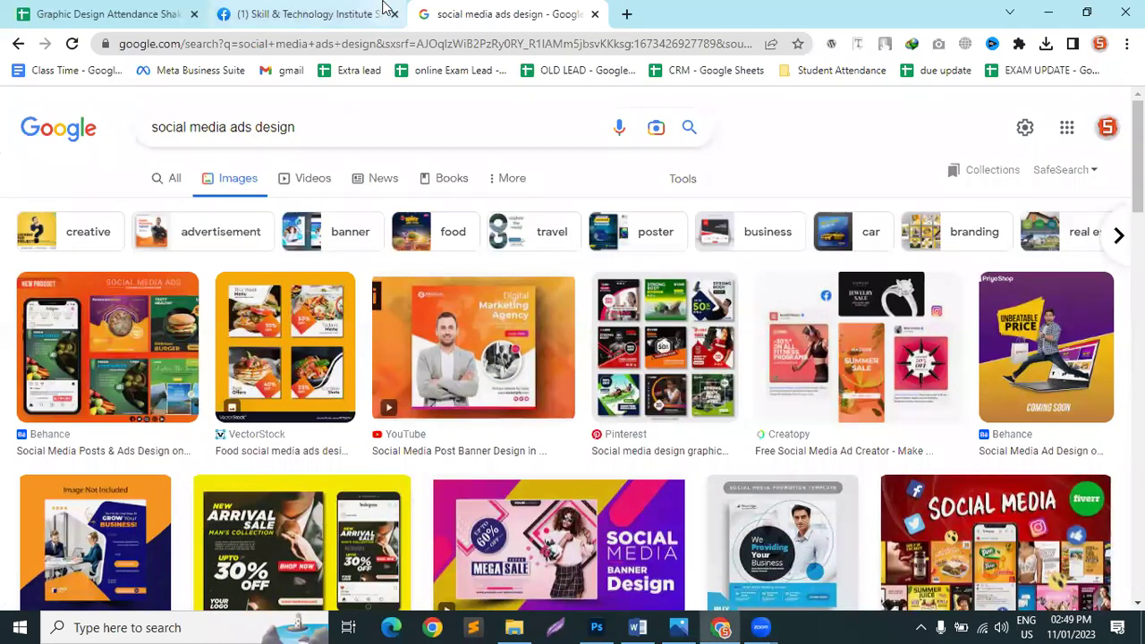
pyautogui.click(614, 624)
pyautogui.click(613, 625)
# Step: Search images for 'call icon' and preview the black Flaticon phone-call icon
pyautogui.click(627, 14)
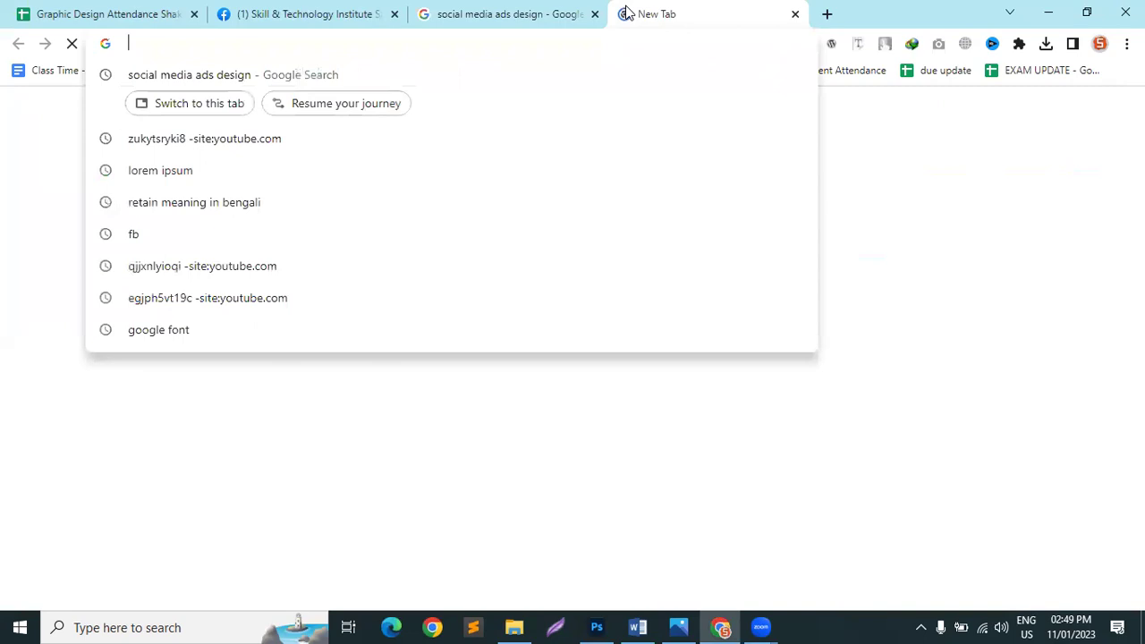
pyautogui.write('c')
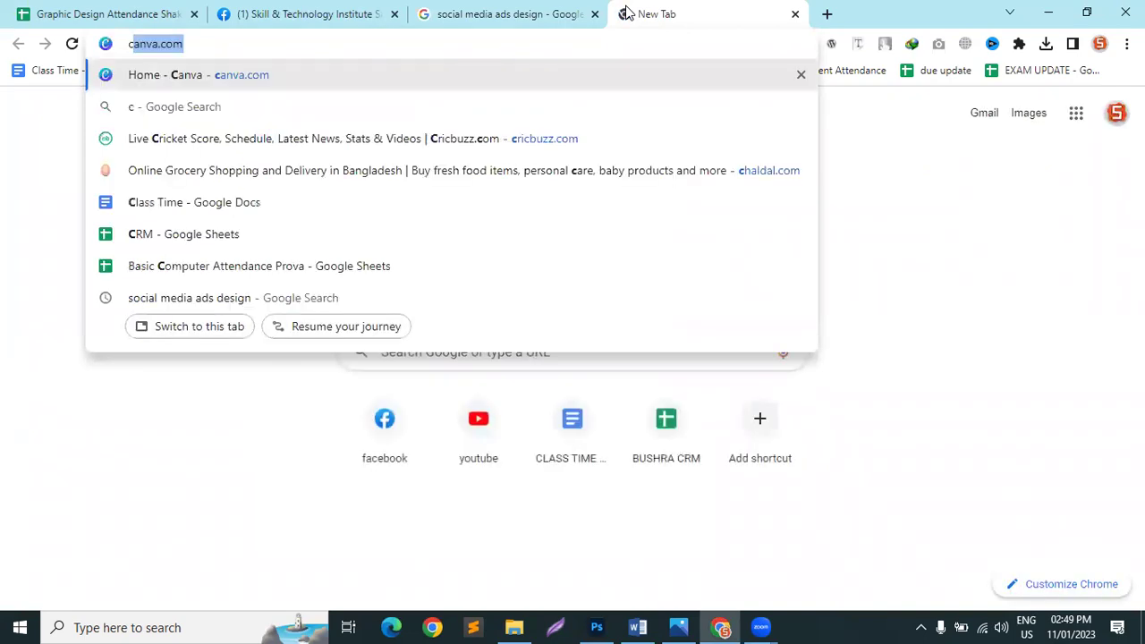
pyautogui.write('all i')
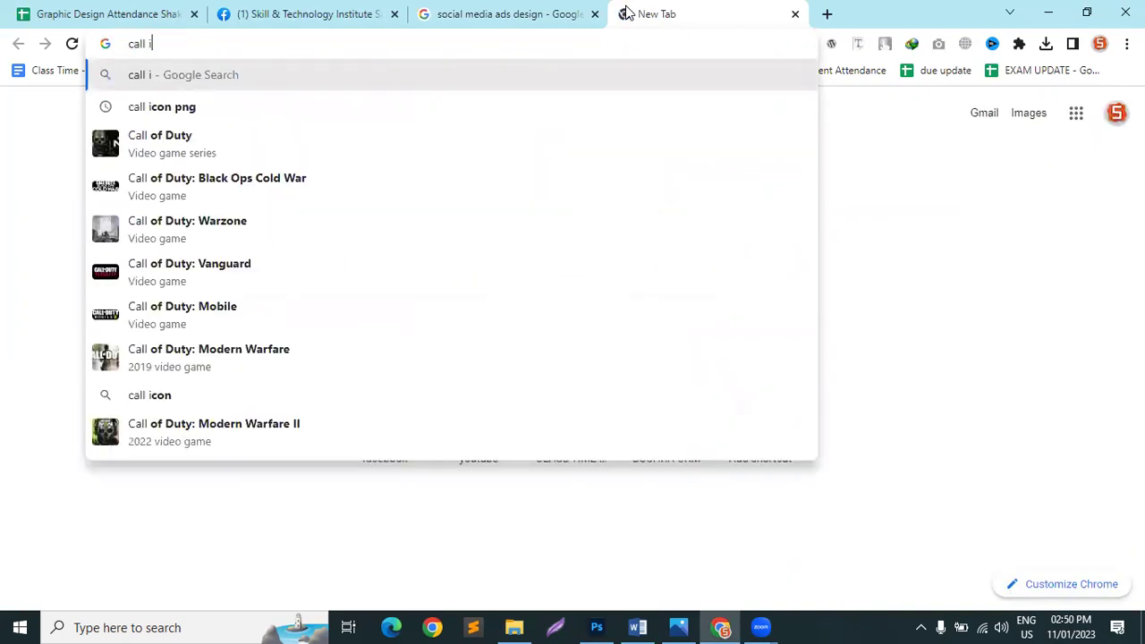
pyautogui.write('con')
pyautogui.press('Return')
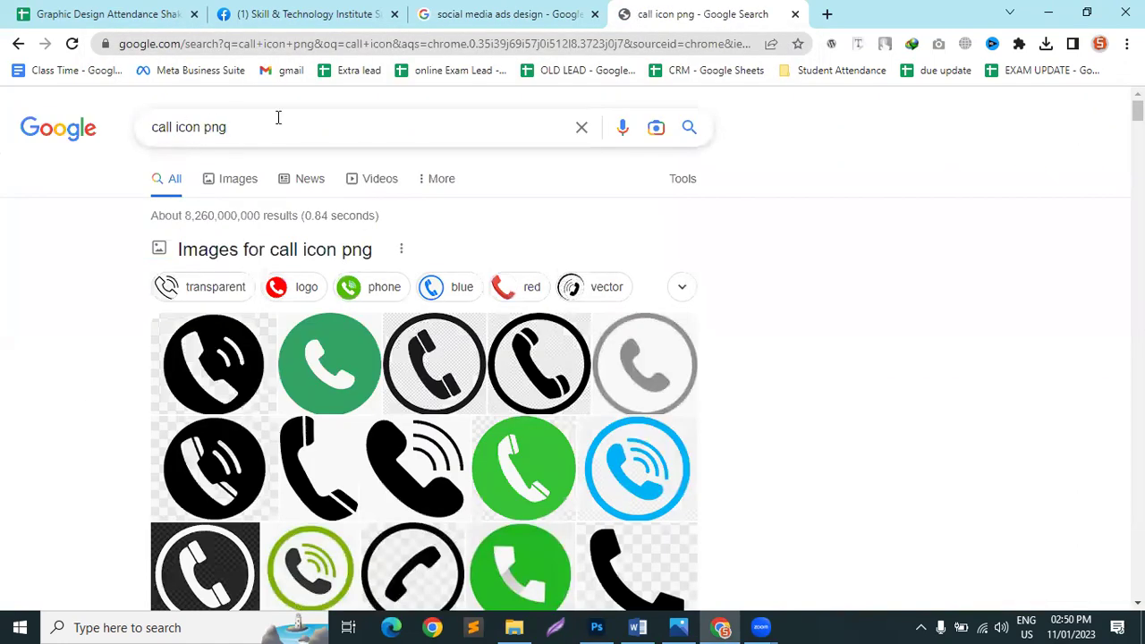
pyautogui.click(212, 180)
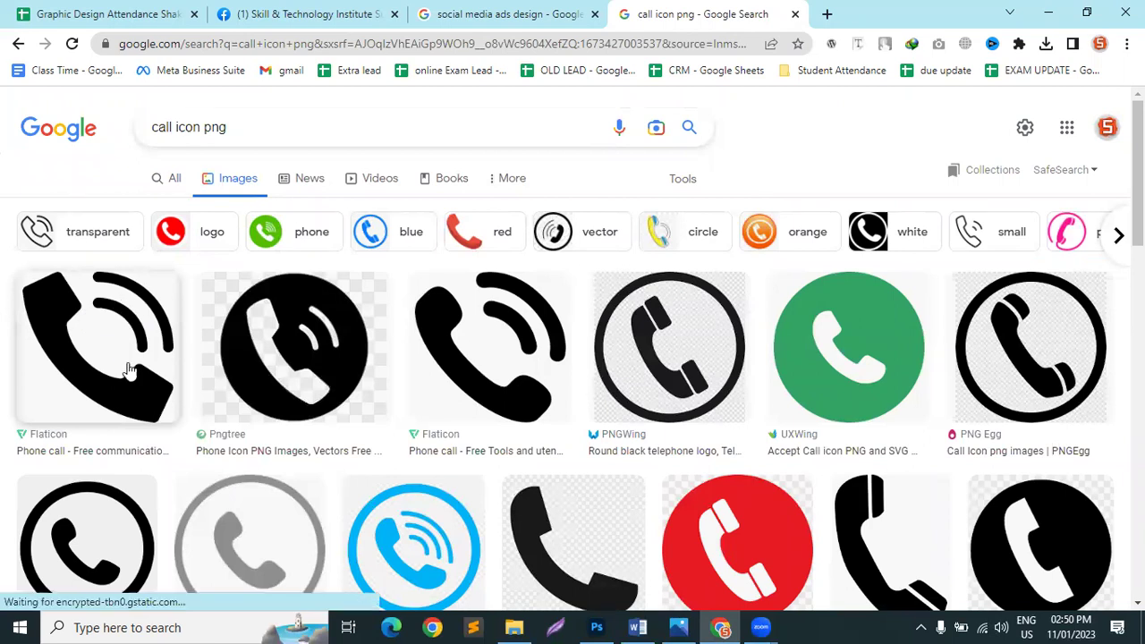
pyautogui.click(82, 394)
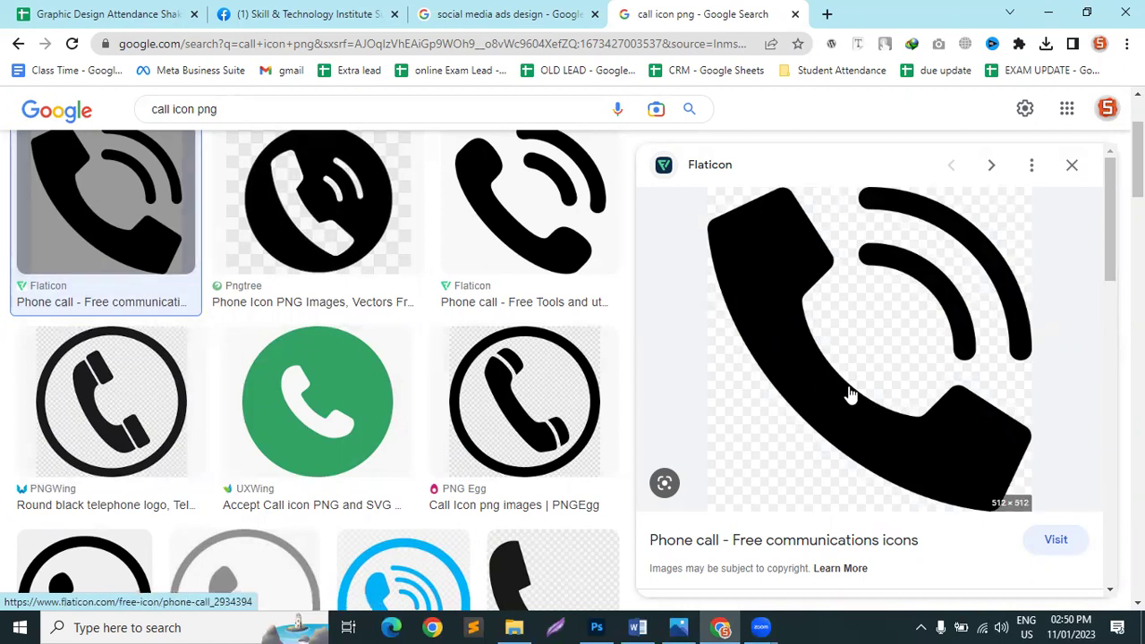
# Step: Save the icon as 2934394.png and drag it from Downloads into Photoshop
pyautogui.rightClick(848, 329)
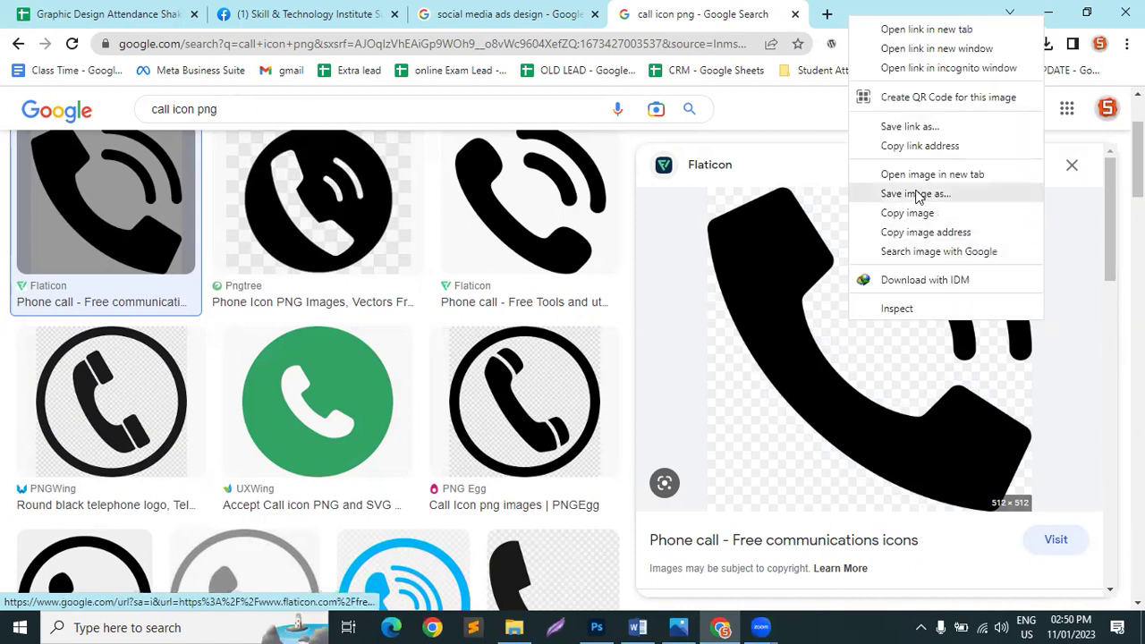
pyautogui.click(919, 194)
pyautogui.click(715, 492)
pyautogui.click(515, 627)
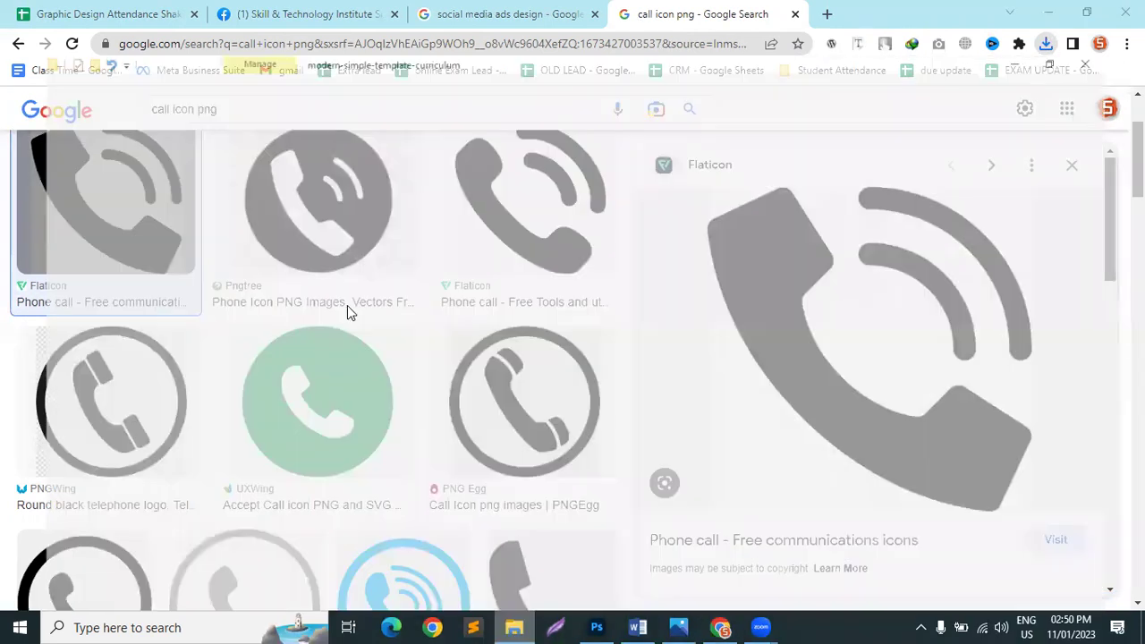
pyautogui.click(72, 215)
pyautogui.moveTo(196, 218); pyautogui.dragTo(493, 388)
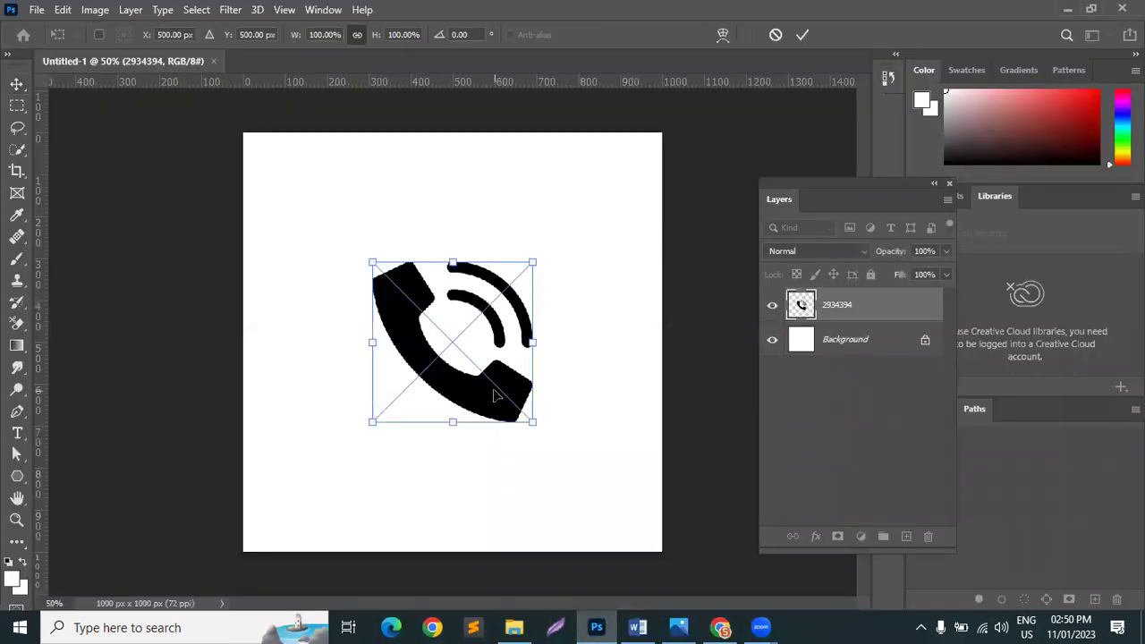
# Step: Commit the phone icon placement and add a Color Overlay effect to it
pyautogui.press('Return')
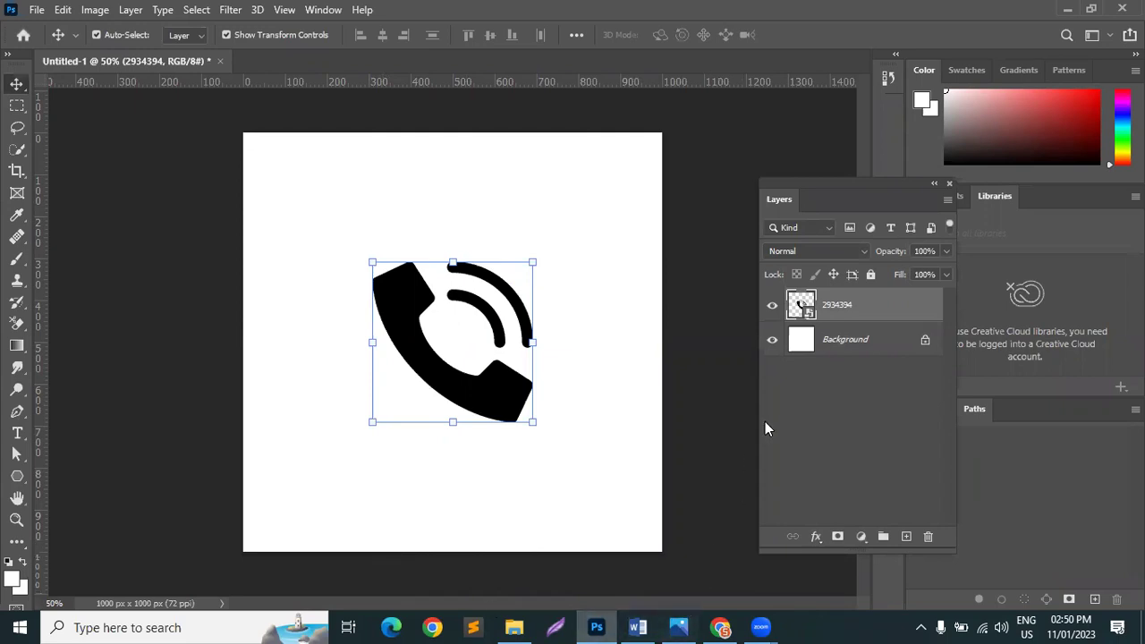
pyautogui.click(816, 537)
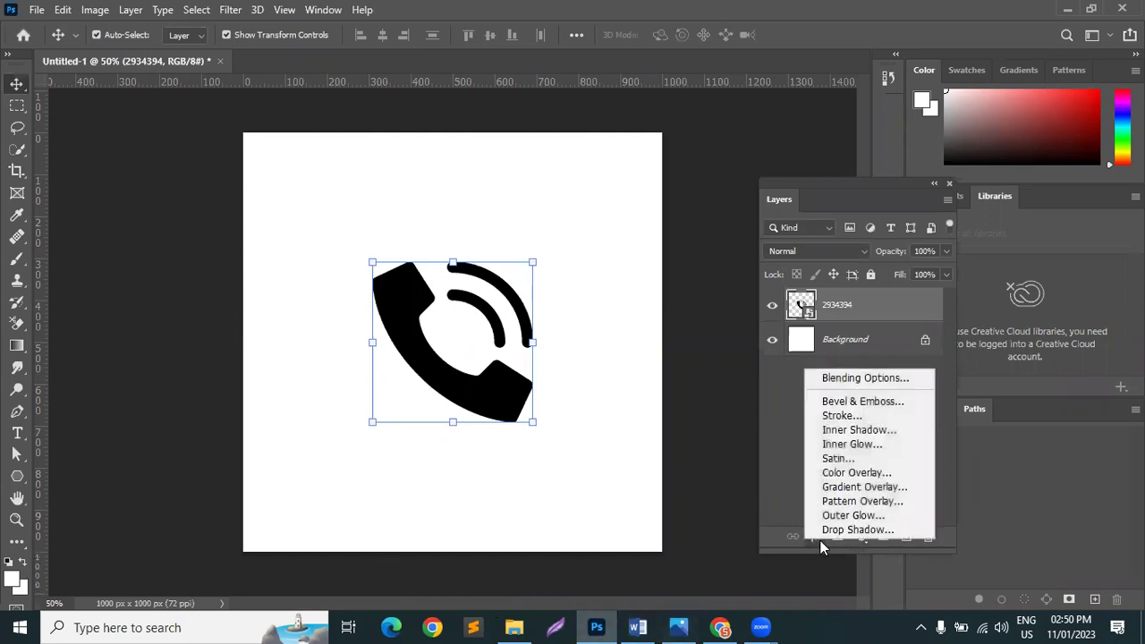
pyautogui.click(846, 472)
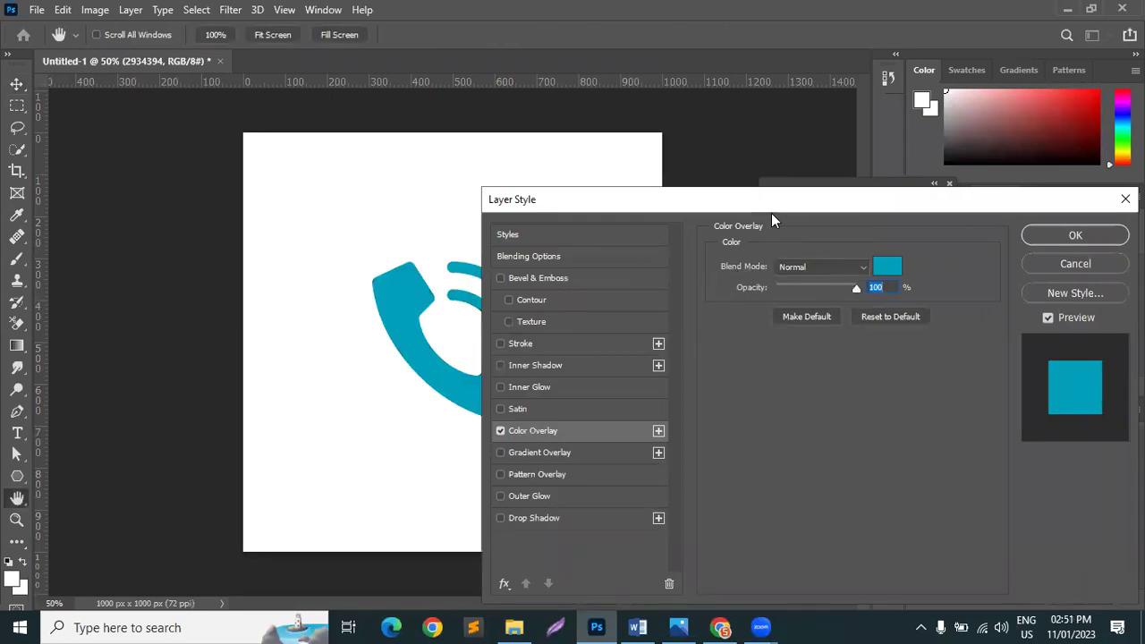
pyautogui.moveTo(777, 205); pyautogui.dragTo(975, 148)
# Step: Set the overlay colour to gold #dfb84f in the Color Picker
pyautogui.click(1078, 213)
pyautogui.moveTo(760, 192)
pyautogui.mouseDown()
pyautogui.moveTo(760, 259)
pyautogui.moveTo(709, 248)
pyautogui.moveTo(687, 196)
pyautogui.mouseUp()
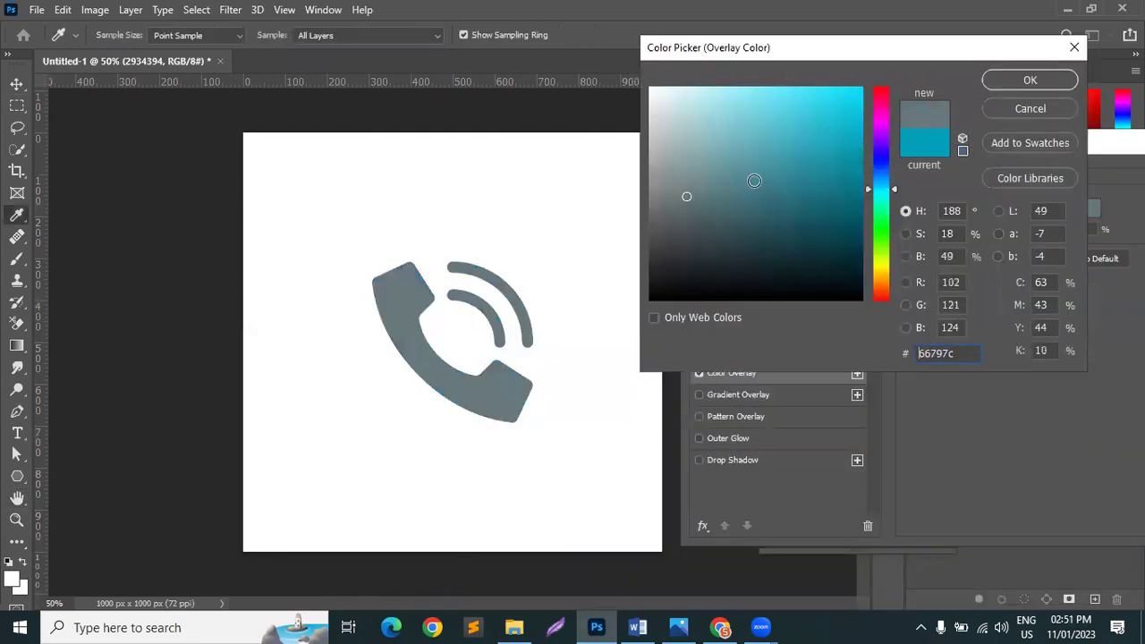
pyautogui.moveTo(883, 167)
pyautogui.mouseDown()
pyautogui.moveTo(884, 110)
pyautogui.moveTo(884, 256)
pyautogui.moveTo(849, 276)
pyautogui.mouseUp()
pyautogui.moveTo(801, 237)
pyautogui.mouseDown()
pyautogui.moveTo(833, 95)
pyautogui.moveTo(787, 113)
pyautogui.mouseUp()
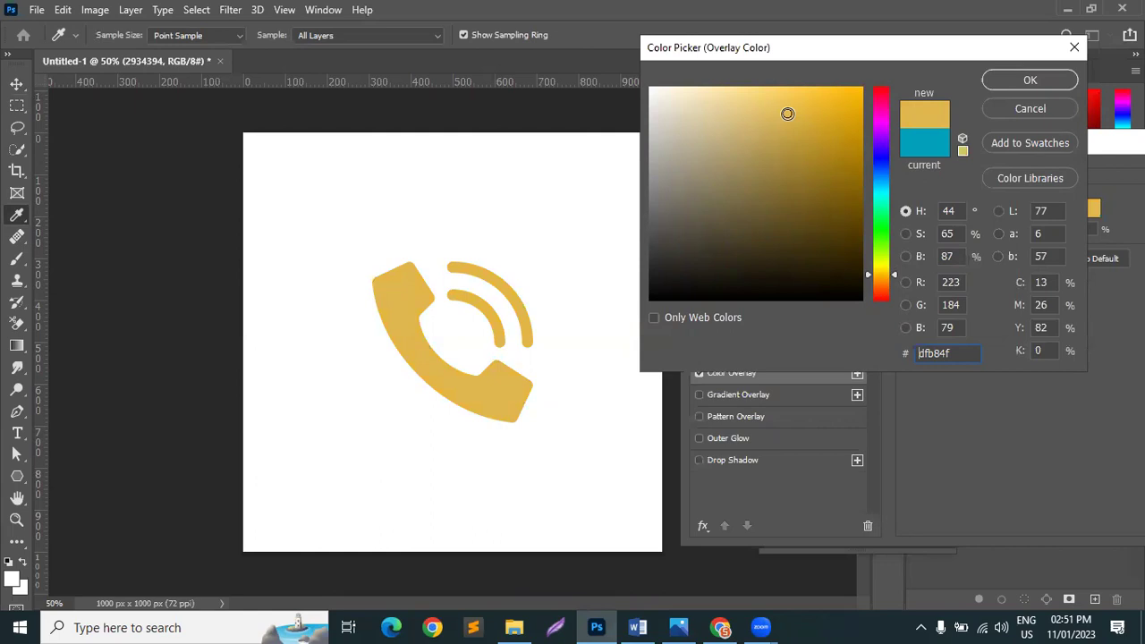
pyautogui.click(1059, 81)
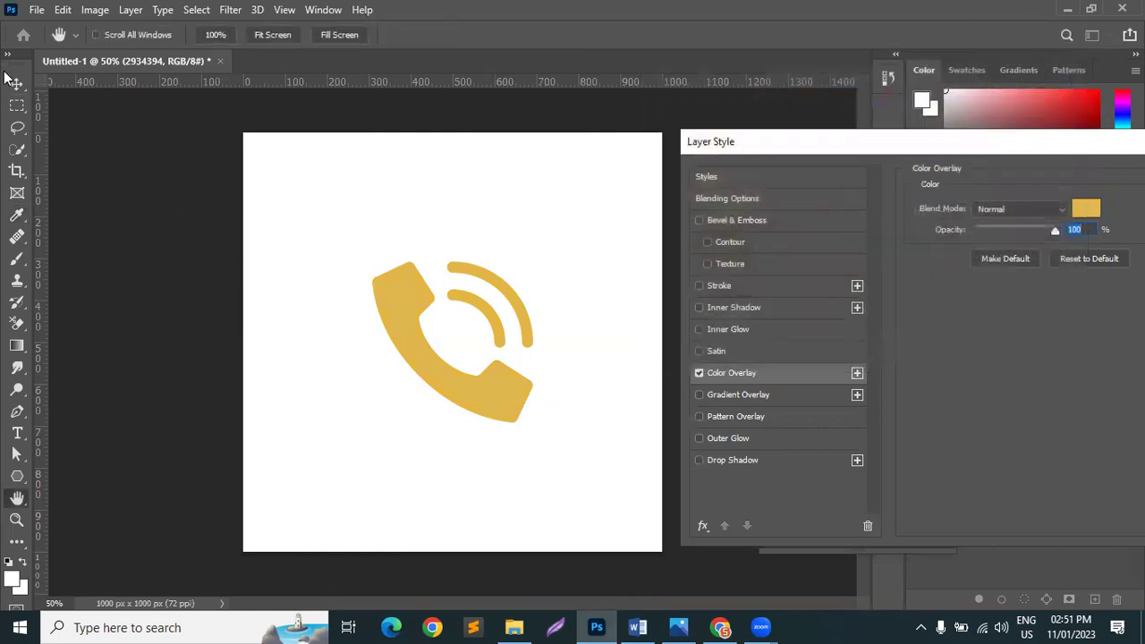
# Step: Apply the gold overlay, then delete the phone icon layer
pyautogui.moveTo(998, 139); pyautogui.dragTo(742, 148)
pyautogui.click(1019, 188)
pyautogui.press('v')
pyautogui.press('Delete')
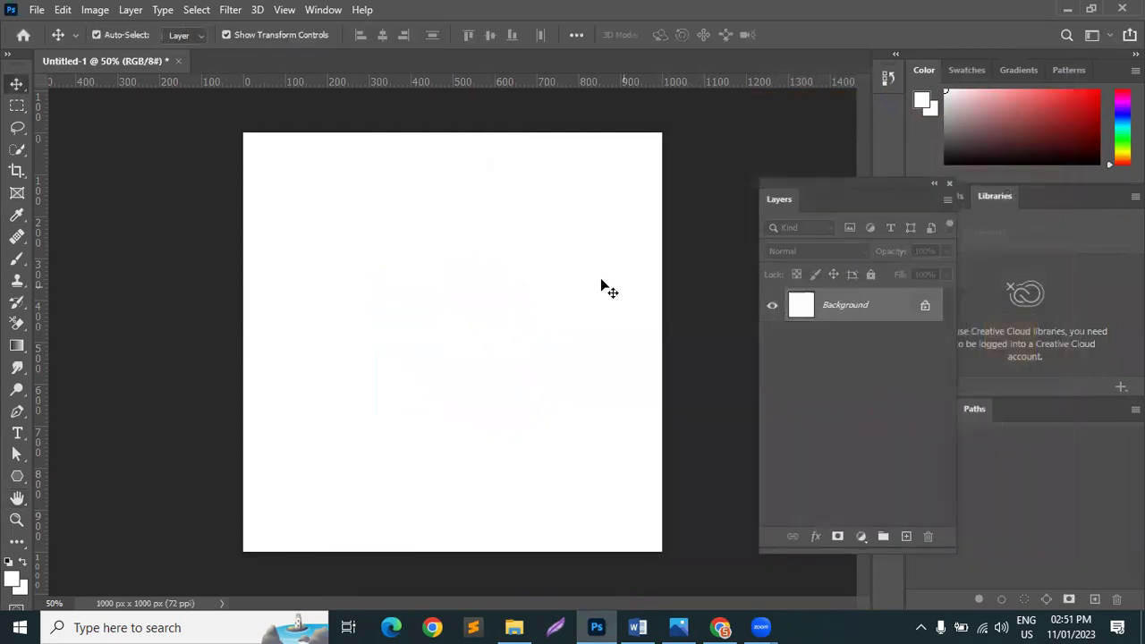
# Step: Select the QuickBooks logo PNG in Downloads and drag it into the Photoshop canvas
pyautogui.click(514, 627)
pyautogui.scroll(-10, 424, 398)
pyautogui.scroll(-10, 424, 396)
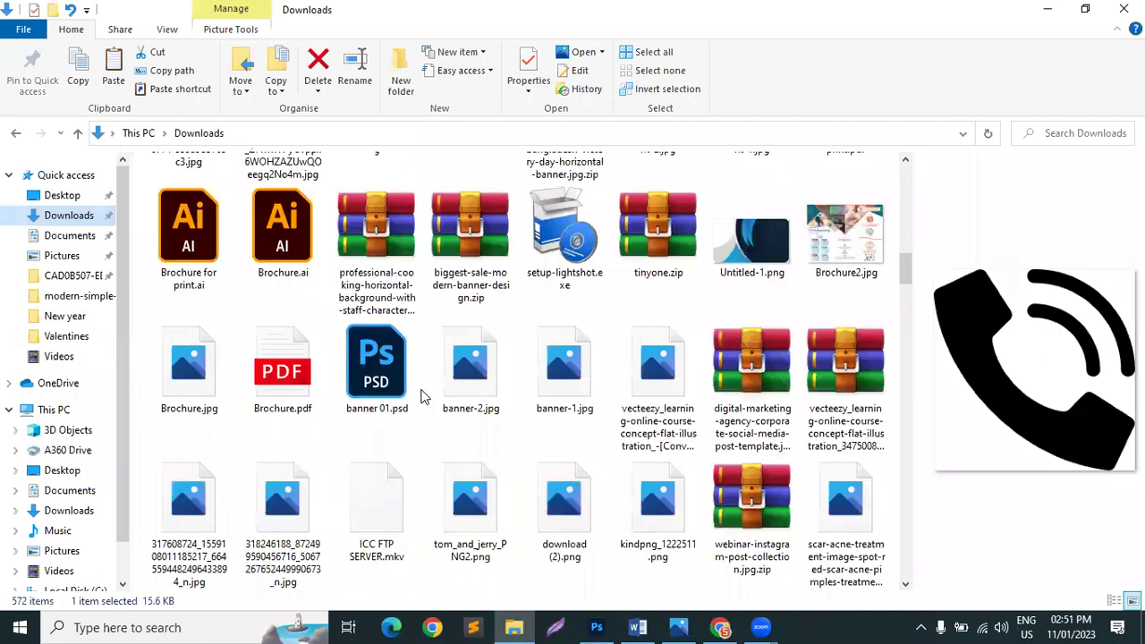
pyautogui.scroll(2, 424, 396)
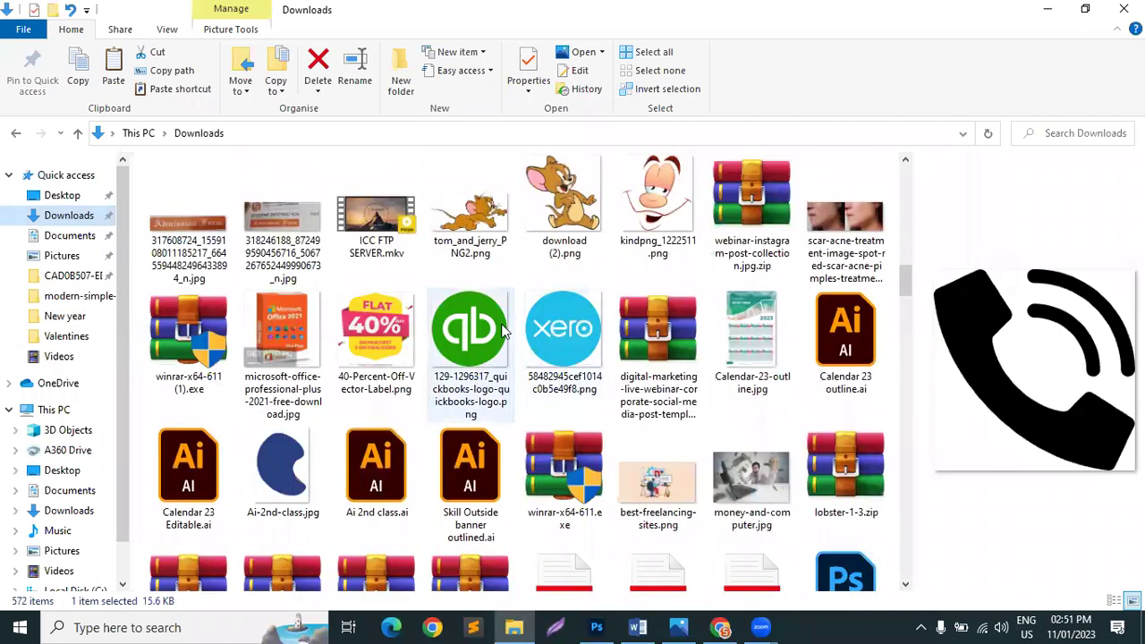
pyautogui.click(490, 333)
pyautogui.moveTo(466, 333); pyautogui.dragTo(499, 378)
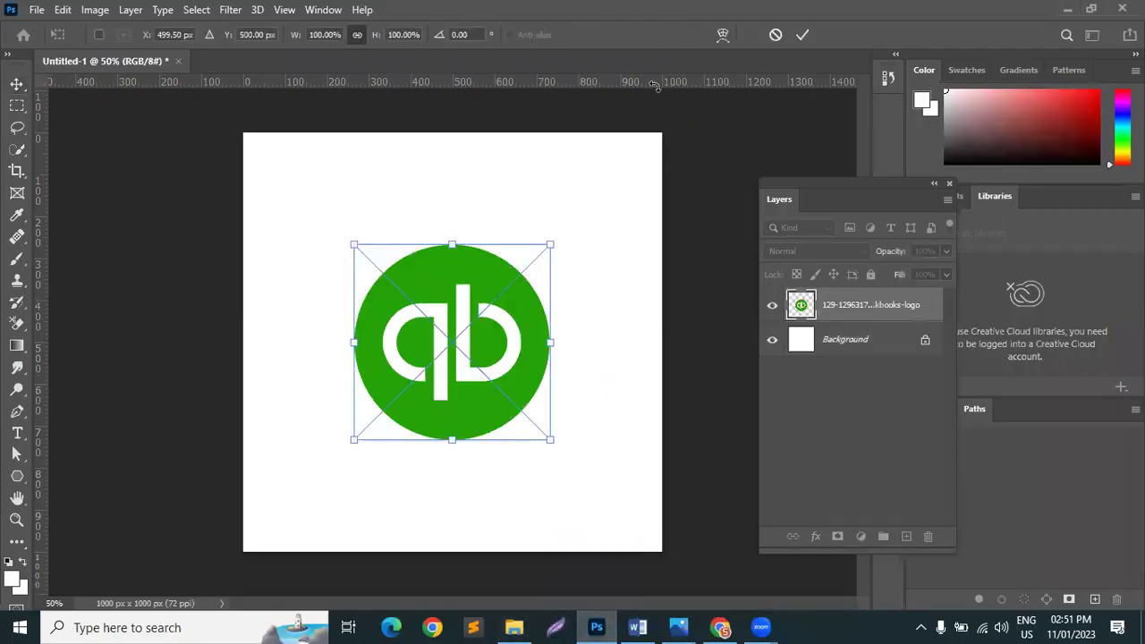
# Step: Commit the QuickBooks logo placement and add a Hue/Saturation adjustment layer
pyautogui.click(803, 35)
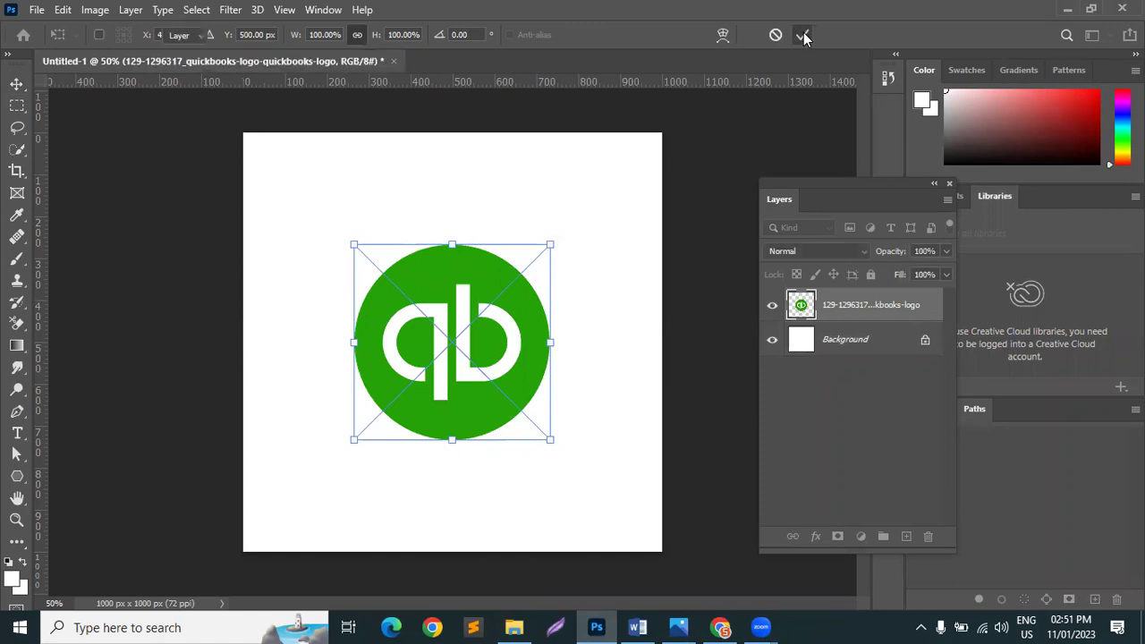
pyautogui.click(802, 35)
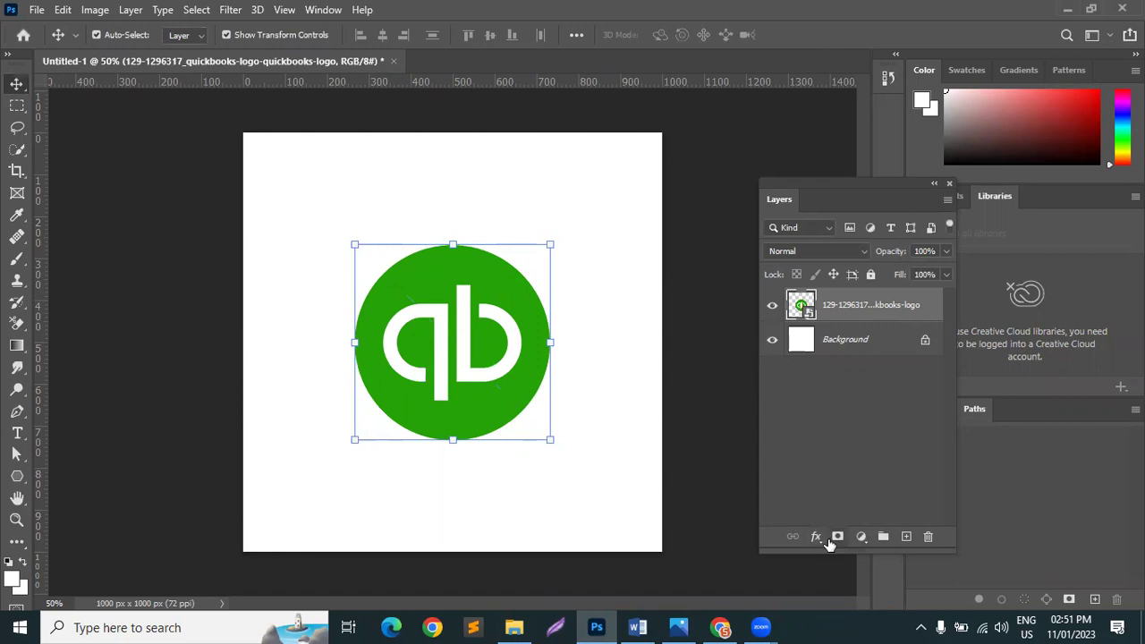
pyautogui.click(862, 537)
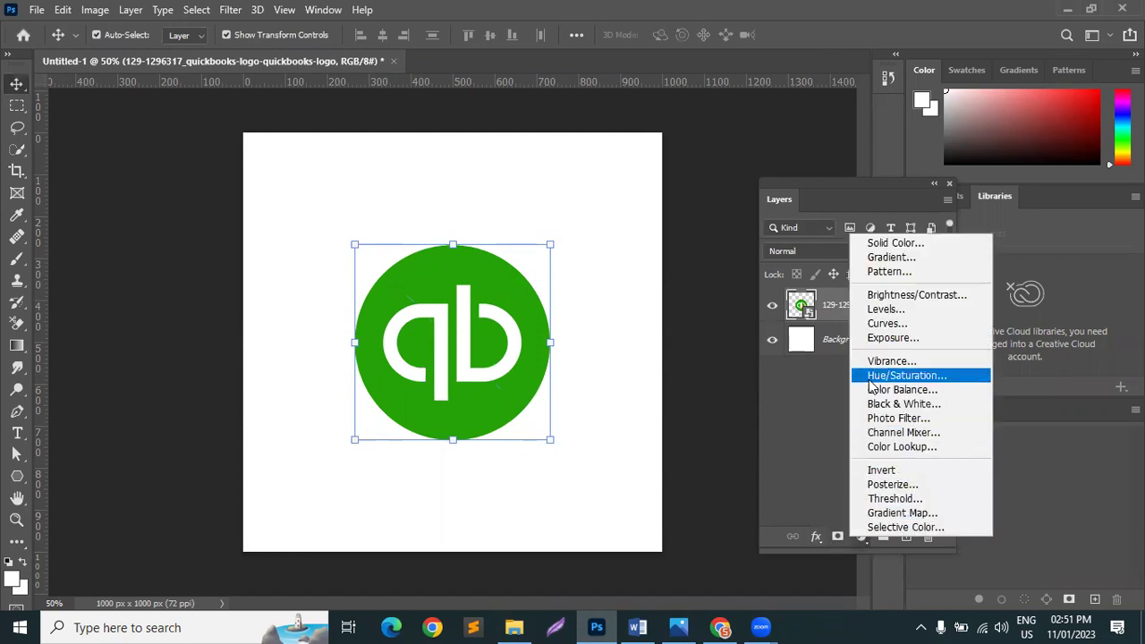
pyautogui.click(872, 375)
# Step: Try shifting the logo's green hue, discard the adjustment, and nudge the logo up-right
pyautogui.click(654, 230)
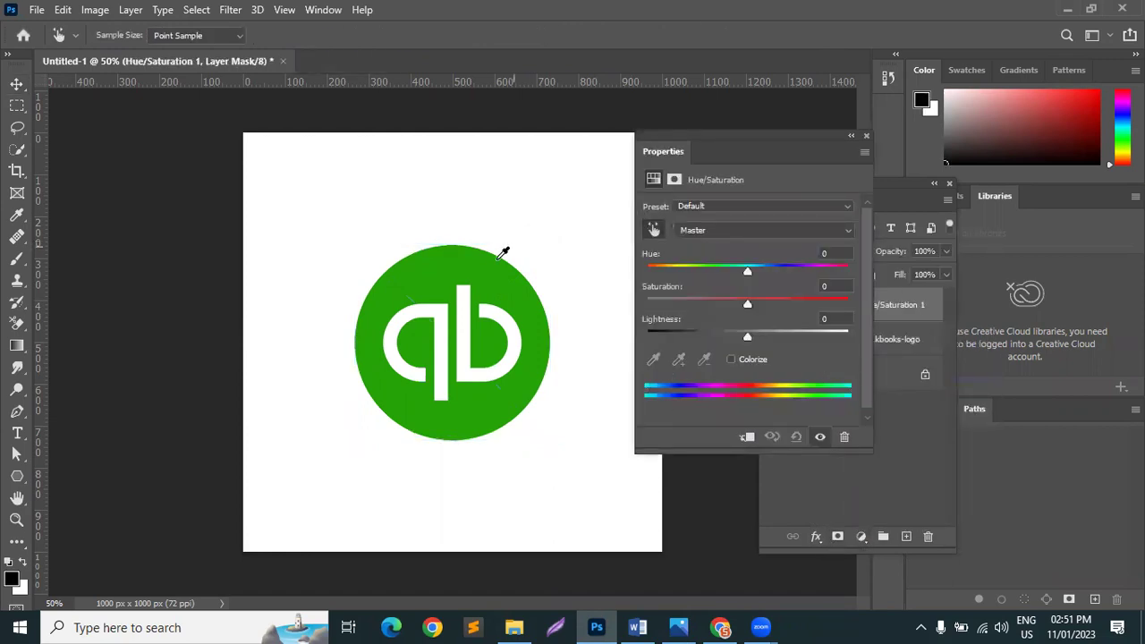
pyautogui.click(492, 260)
pyautogui.moveTo(760, 273); pyautogui.dragTo(928, 536)
pyautogui.click(866, 135)
pyautogui.press('v')
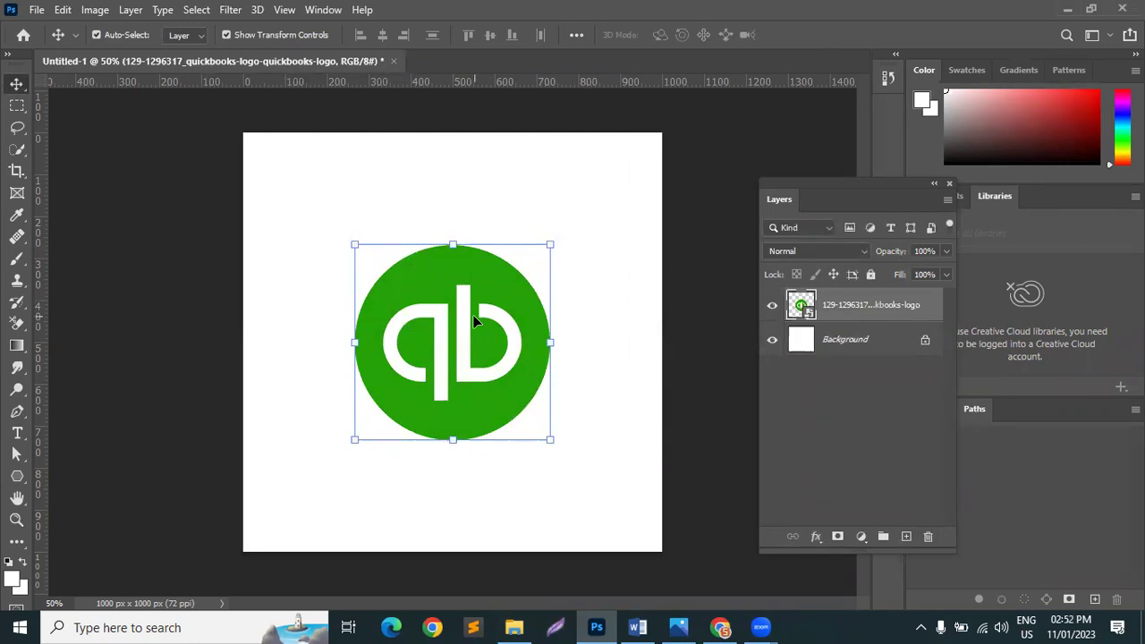
pyautogui.moveTo(452, 258); pyautogui.dragTo(464, 232)
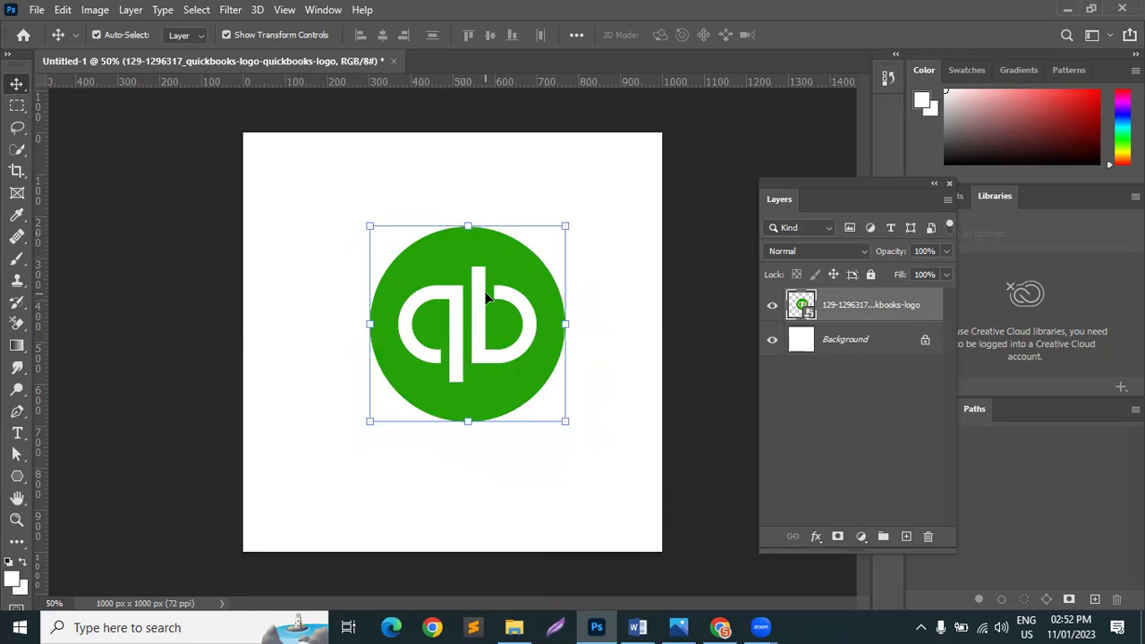
# Step: Add a Solid Color fill layer in red ff0000 above the Background
pyautogui.click(889, 341)
pyautogui.click(862, 537)
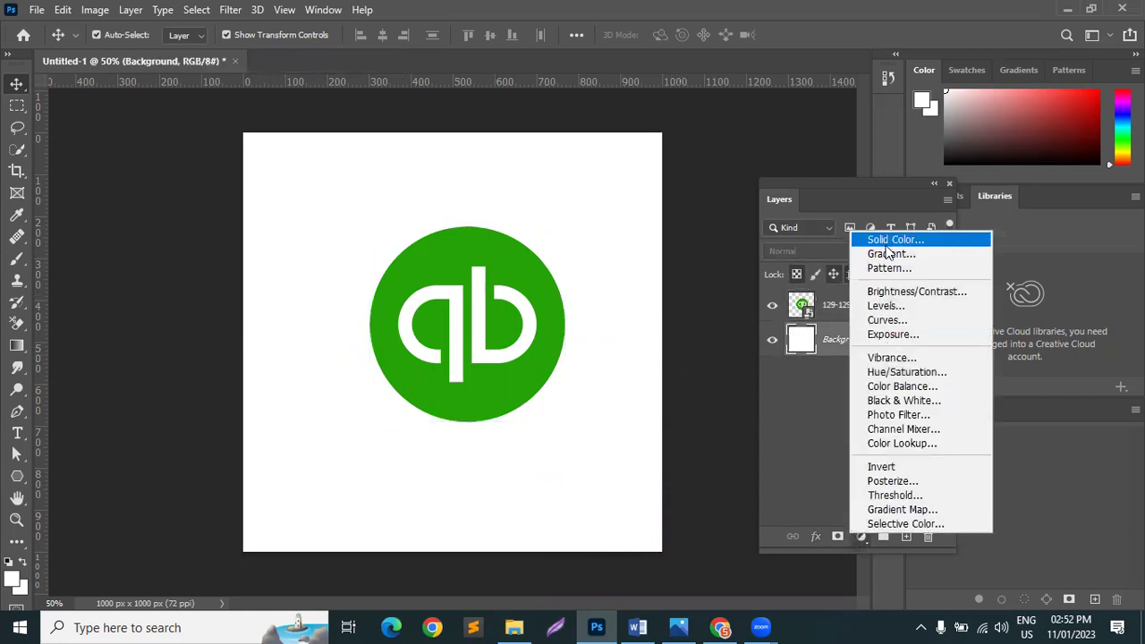
pyautogui.click(888, 245)
pyautogui.write('ff0000')
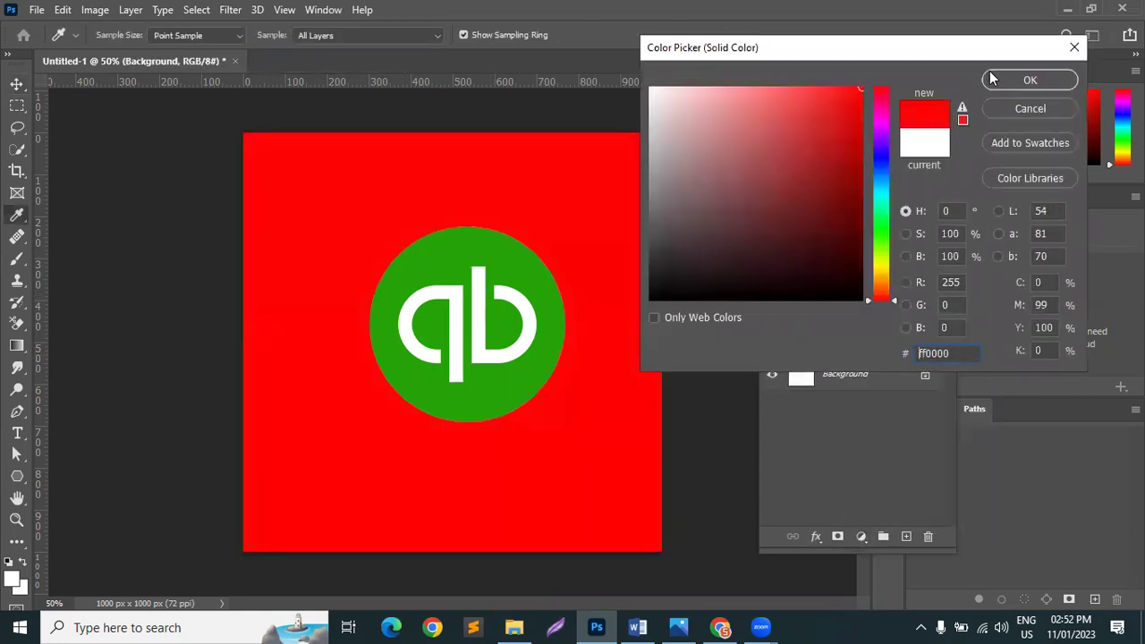
pyautogui.click(993, 80)
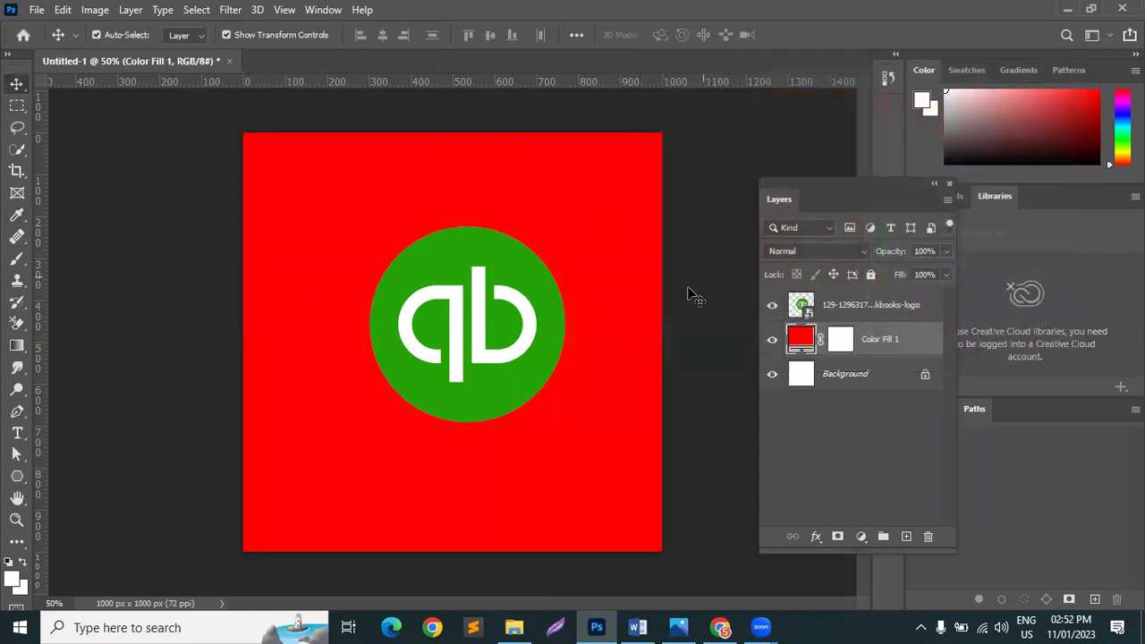
# Step: Move the logo just left of centre and rasterize its layer
pyautogui.moveTo(501, 292); pyautogui.dragTo(483, 268)
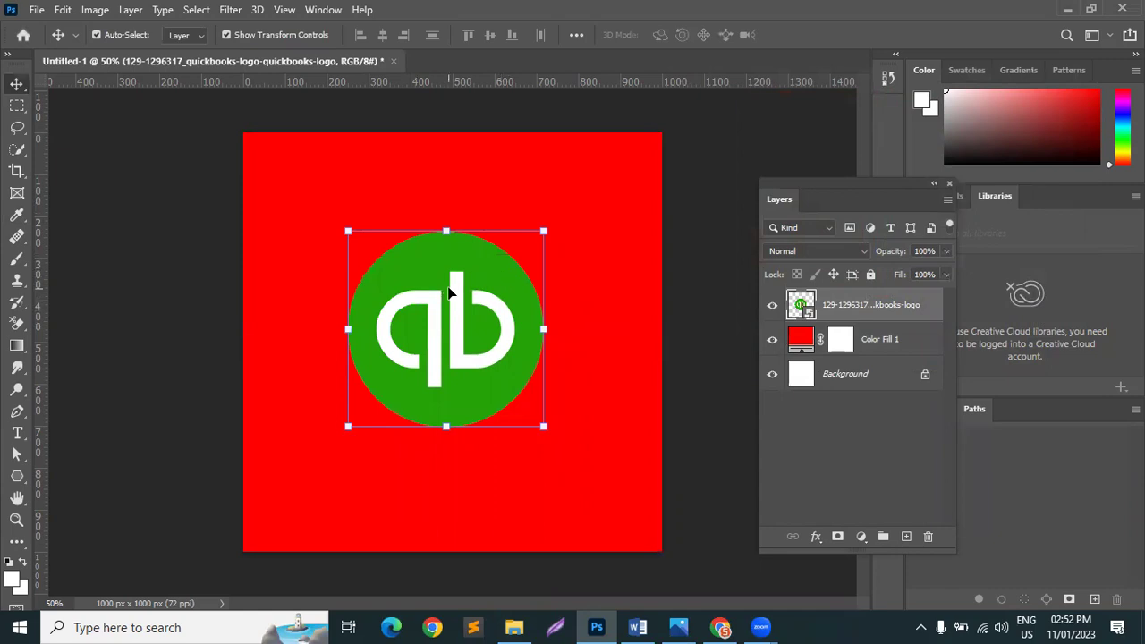
pyautogui.rightClick(900, 311)
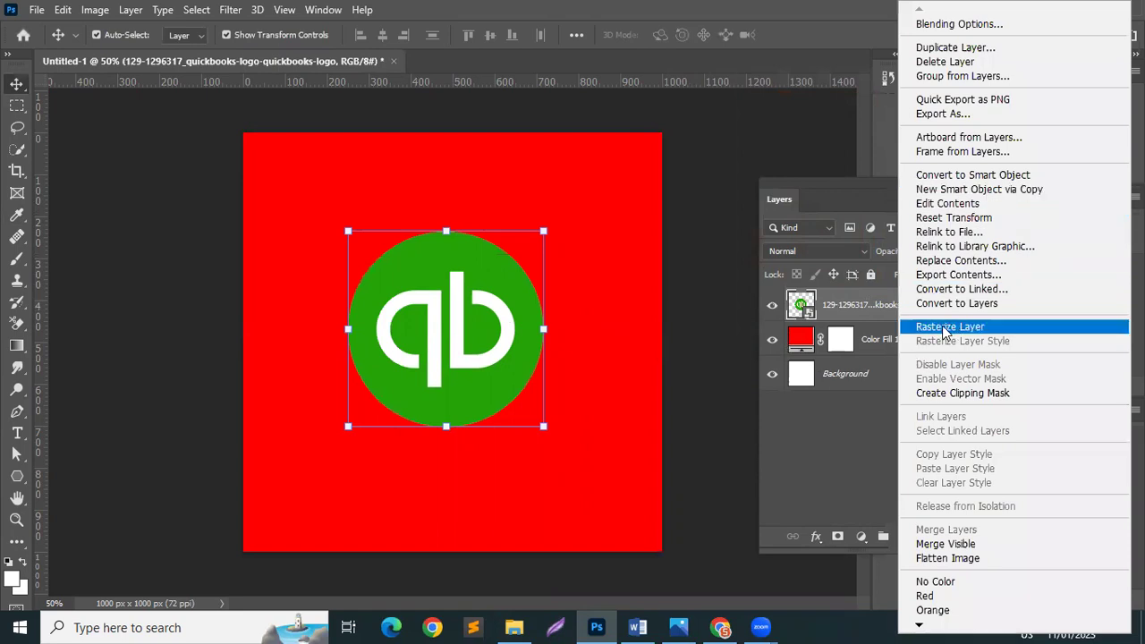
pyautogui.click(944, 329)
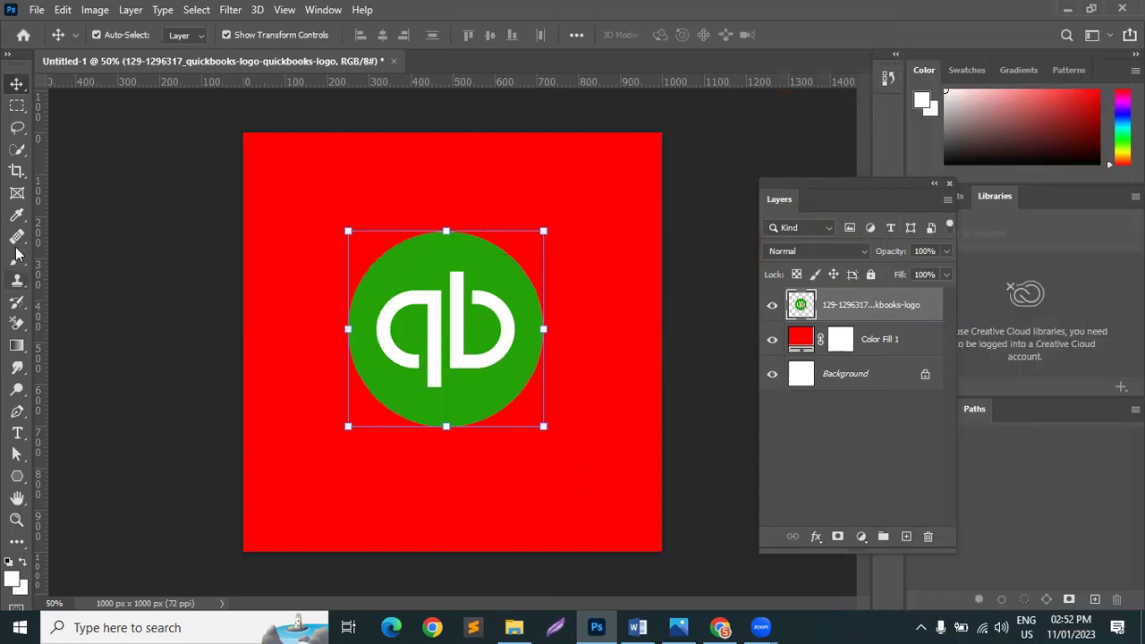
pyautogui.click(18, 324)
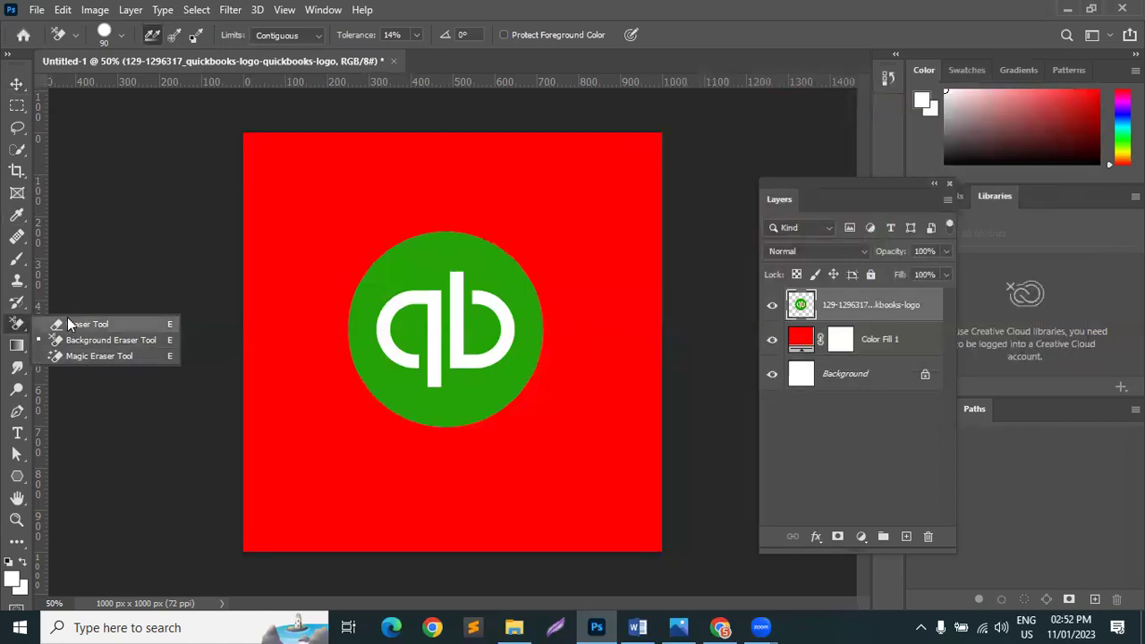
# Step: Magic-erase the white q and b letters from the logo, then return to the Move tool
pyautogui.click(72, 324)
pyautogui.click(13, 329)
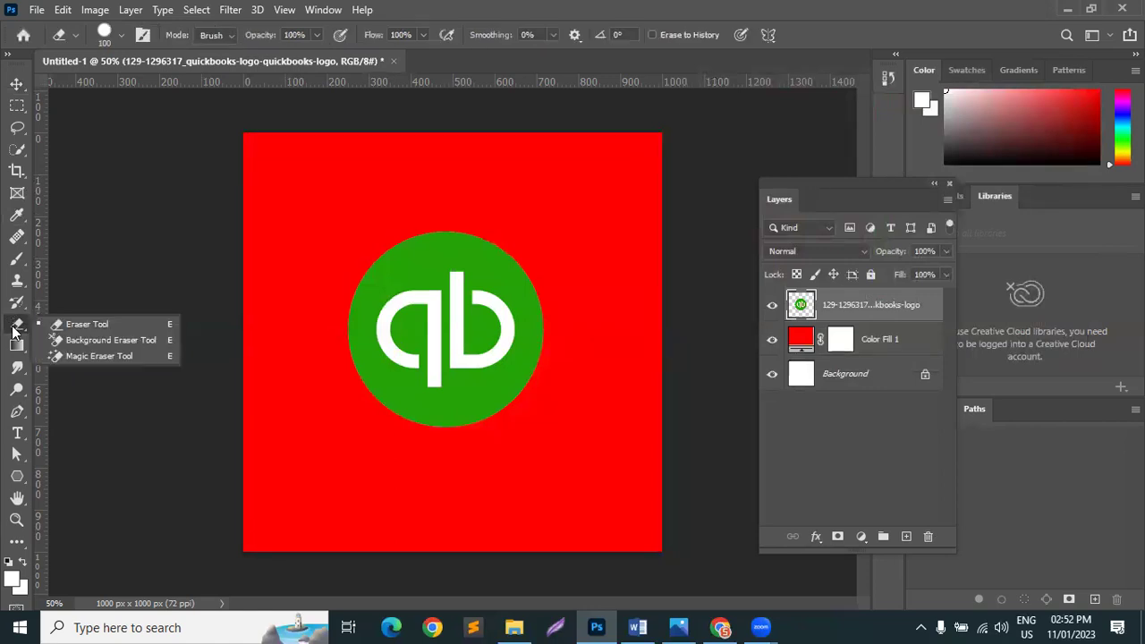
pyautogui.click(113, 356)
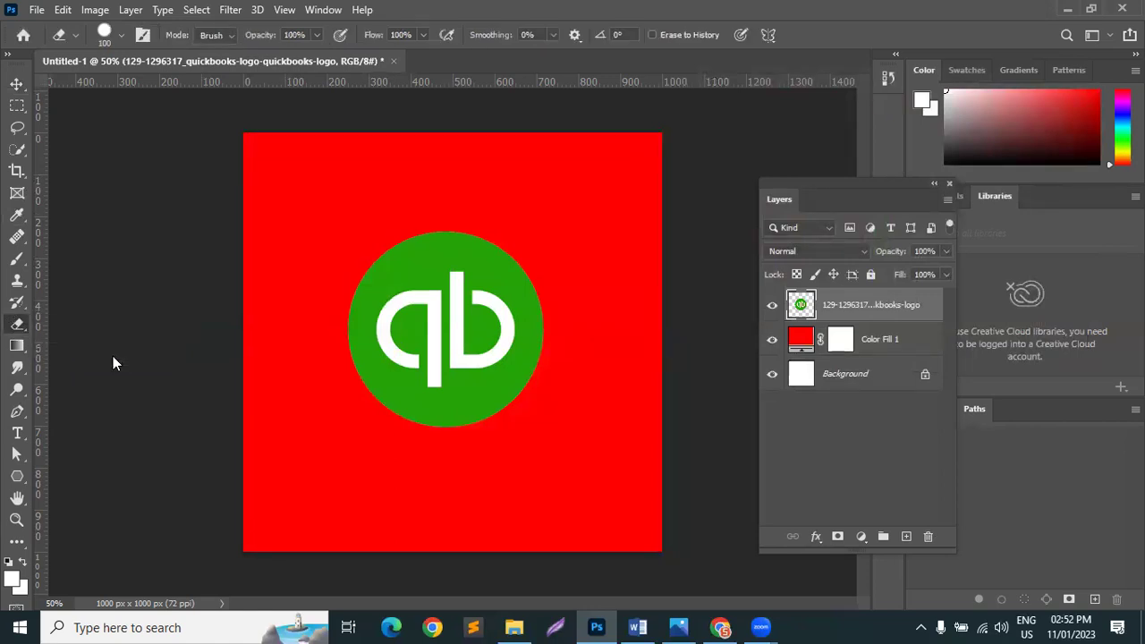
pyautogui.click(429, 301)
pyautogui.click(459, 285)
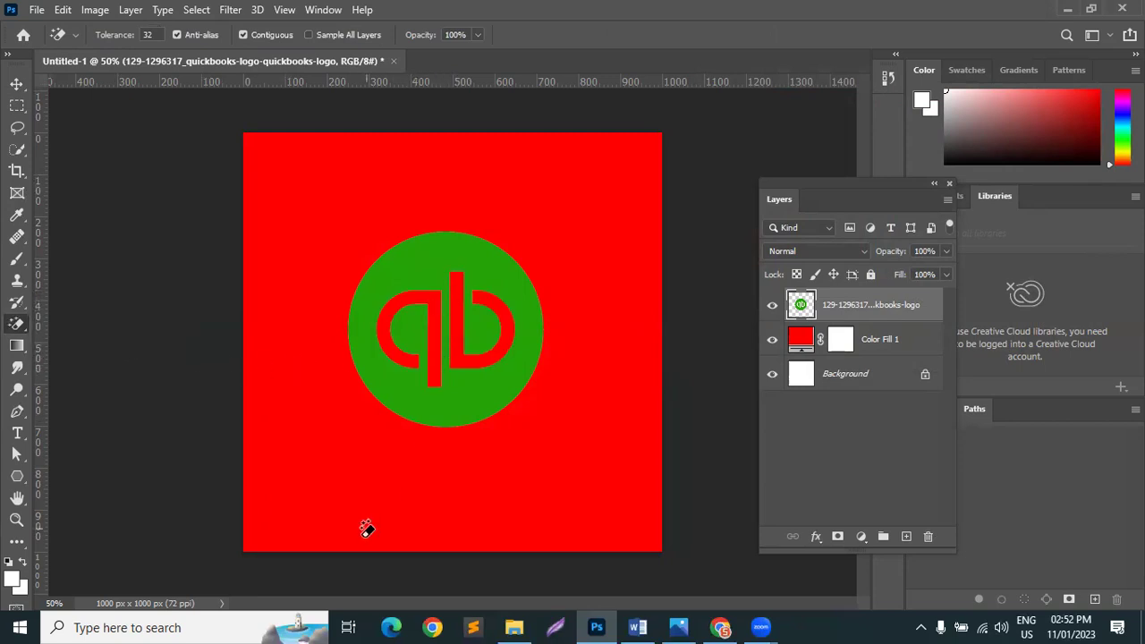
pyautogui.click(17, 84)
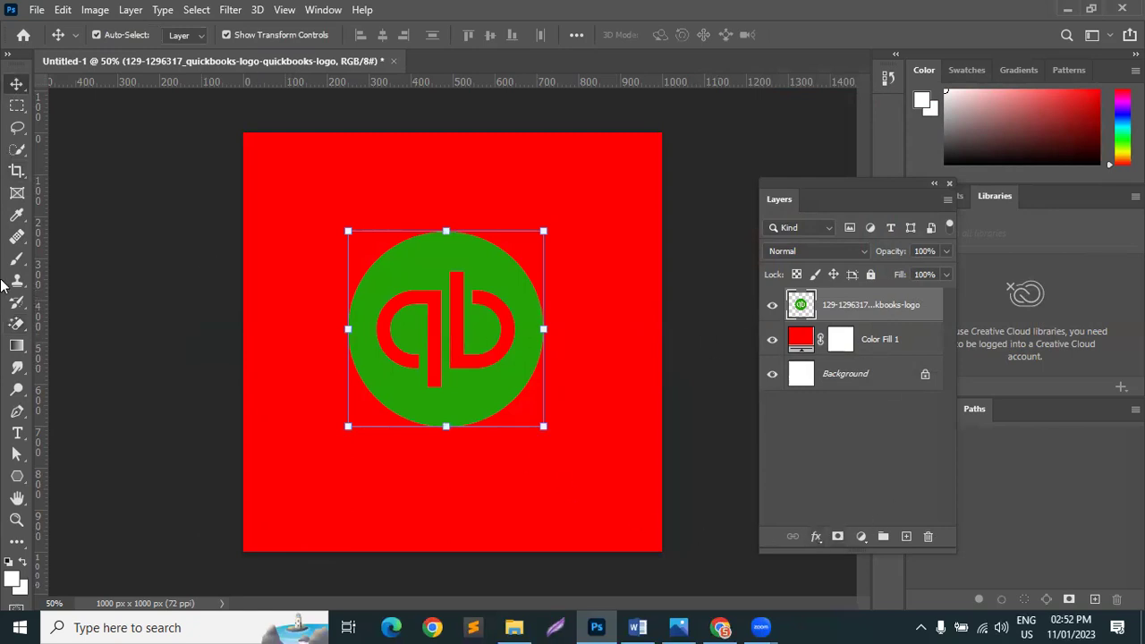
pyautogui.click(17, 345)
pyautogui.click(17, 324)
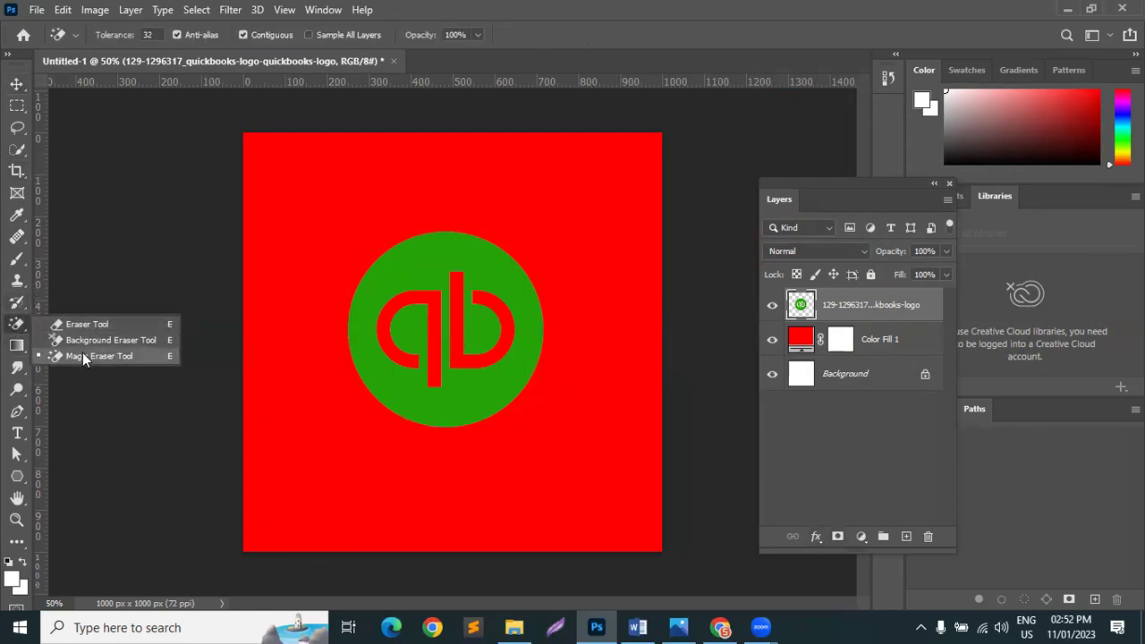
pyautogui.click(82, 357)
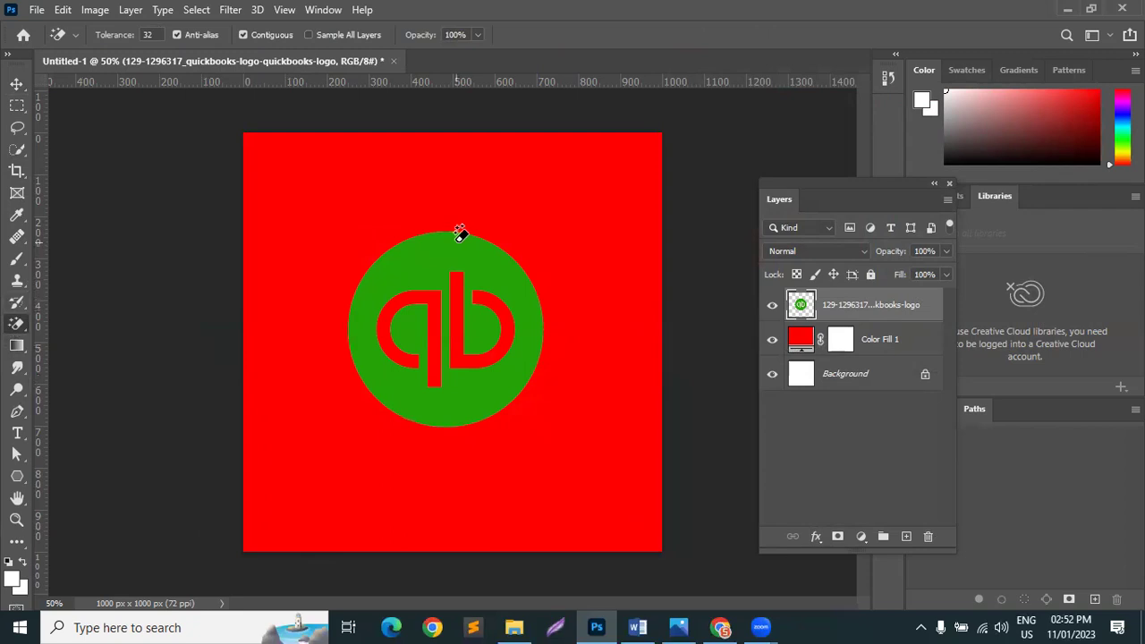
pyautogui.click(17, 83)
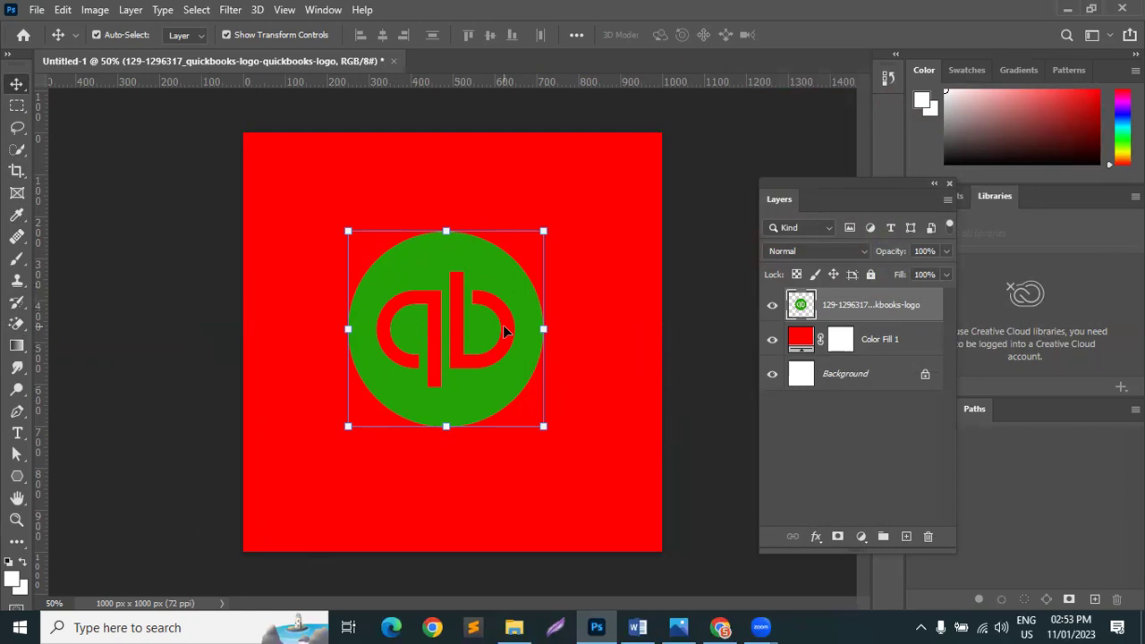
# Step: Add a Color Overlay of yellow ffbf13 to the logo
pyautogui.click(817, 538)
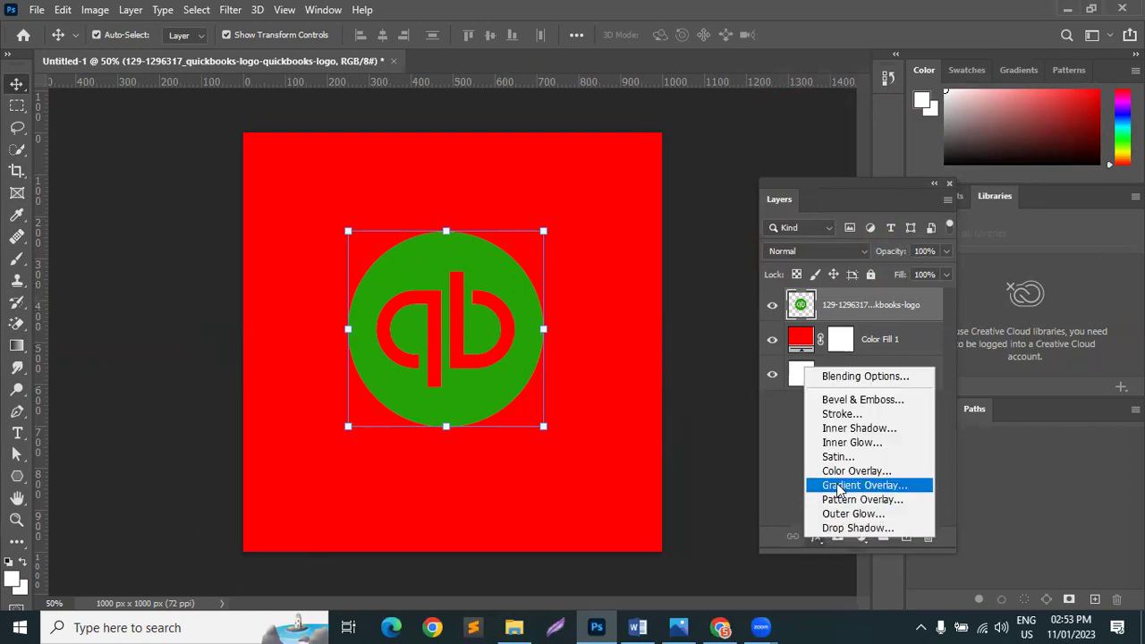
pyautogui.click(851, 469)
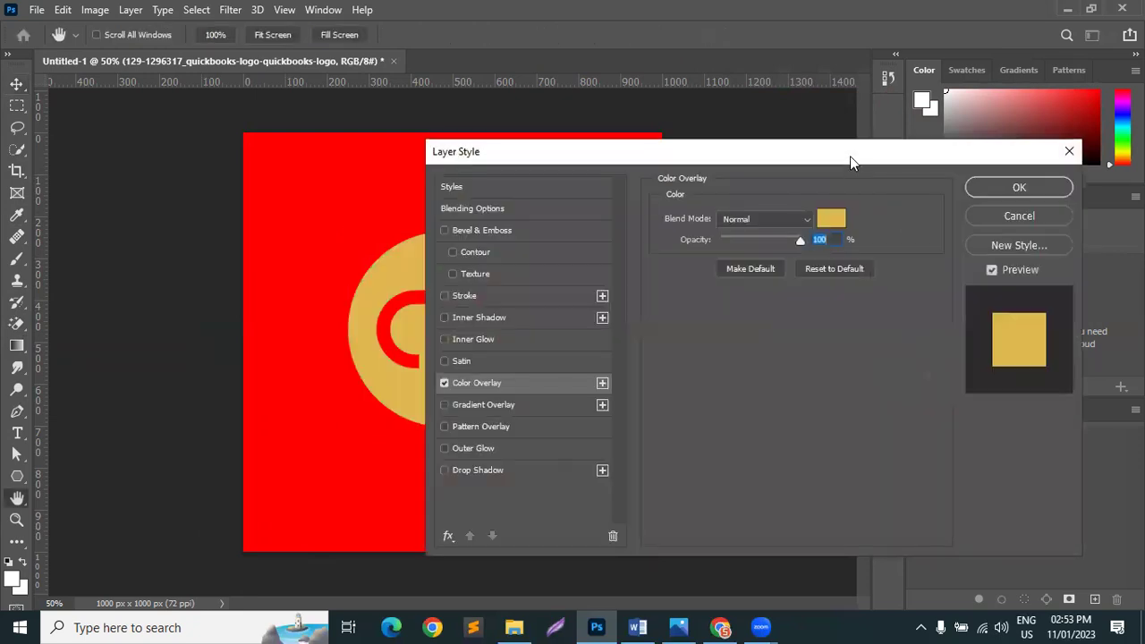
pyautogui.click(1054, 200)
pyautogui.click(828, 86)
pyautogui.moveTo(827, 86); pyautogui.dragTo(847, 83)
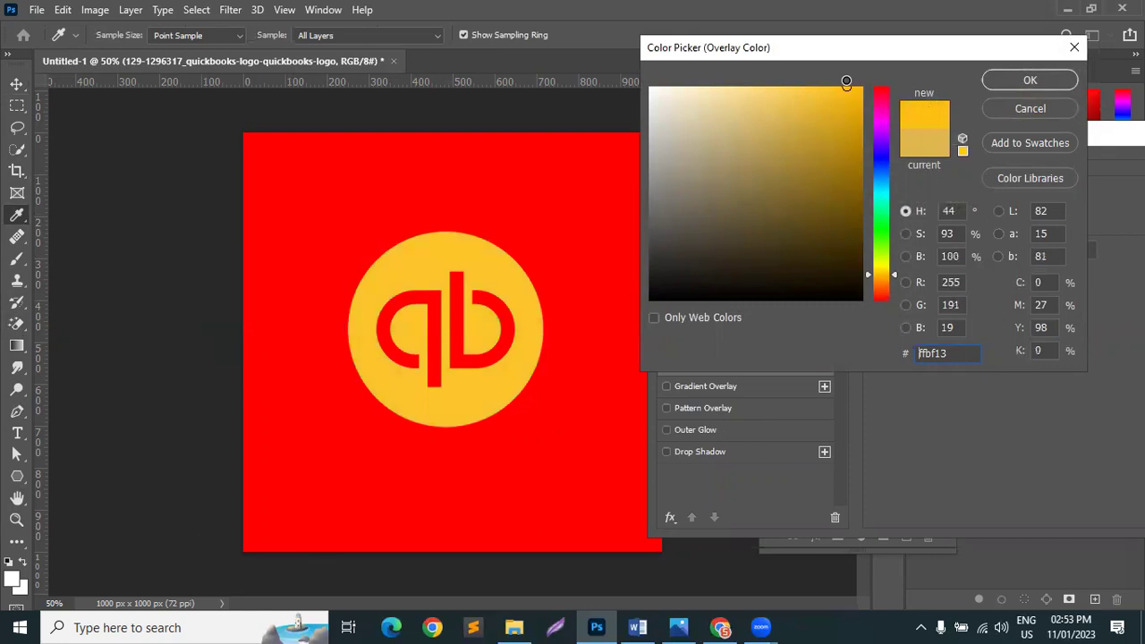
pyautogui.click(1030, 80)
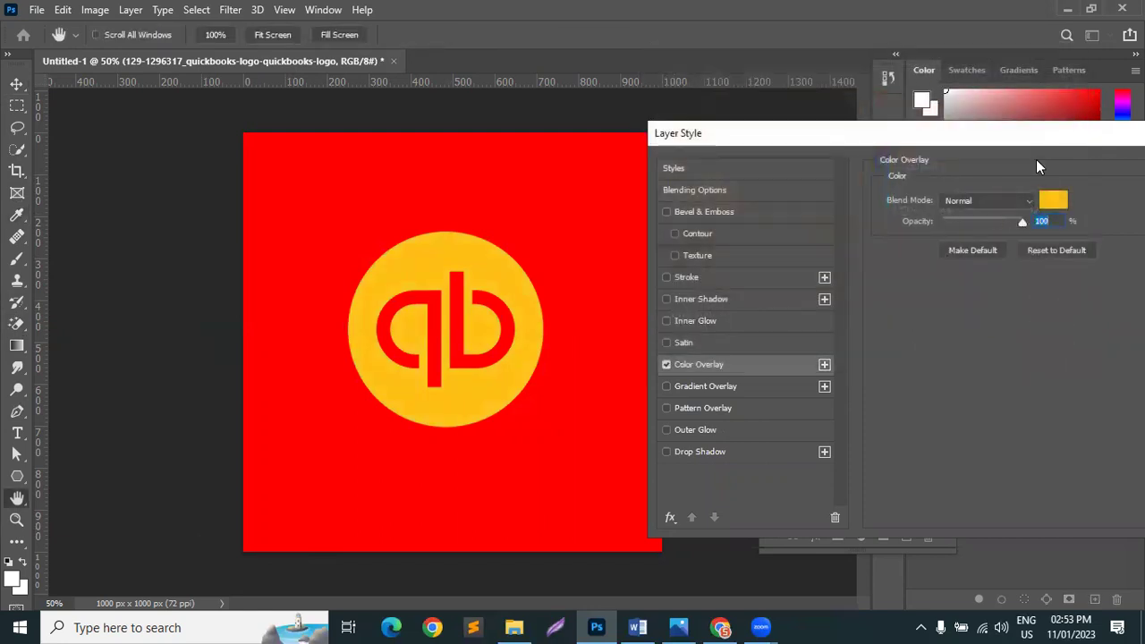
pyautogui.moveTo(965, 141); pyautogui.dragTo(724, 154)
pyautogui.click(985, 189)
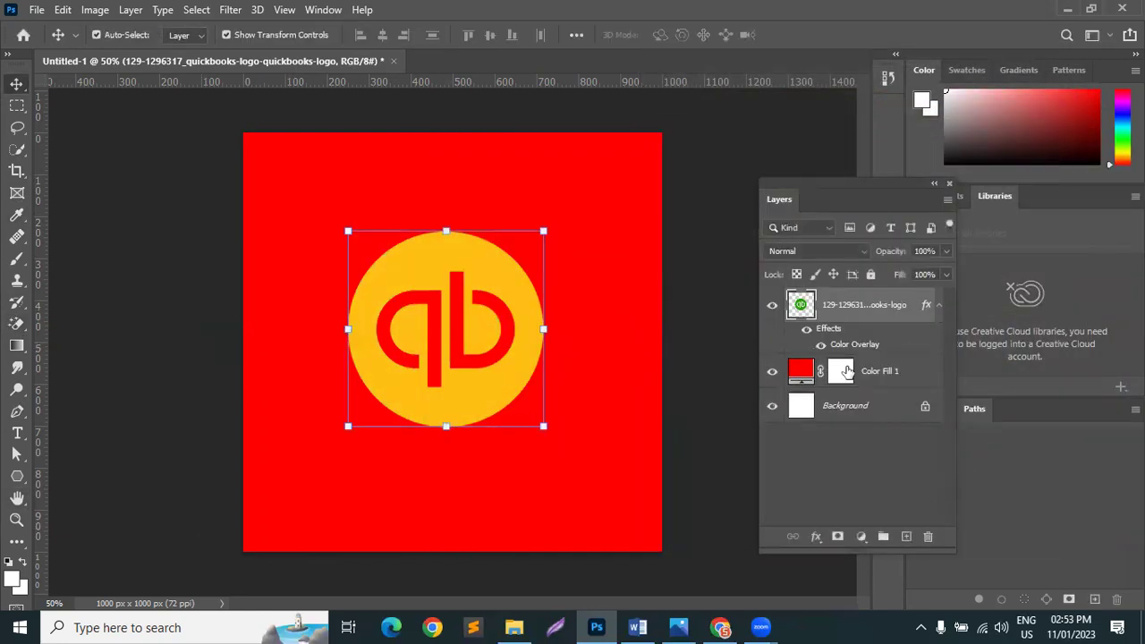
# Step: Review the Color Fill 1 colour and keep it at red ff0000
pyautogui.doubleClick(804, 369)
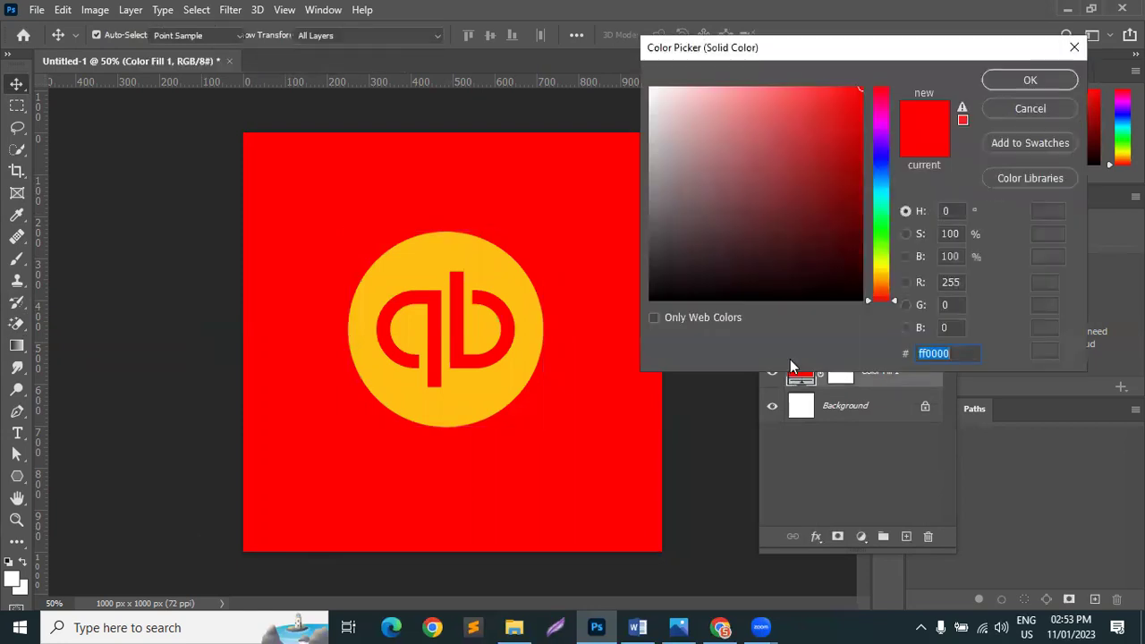
pyautogui.moveTo(841, 98)
pyautogui.mouseDown()
pyautogui.moveTo(796, 80)
pyautogui.moveTo(846, 90)
pyautogui.moveTo(863, 112)
pyautogui.moveTo(866, 84)
pyautogui.moveTo(882, 92)
pyautogui.mouseUp()
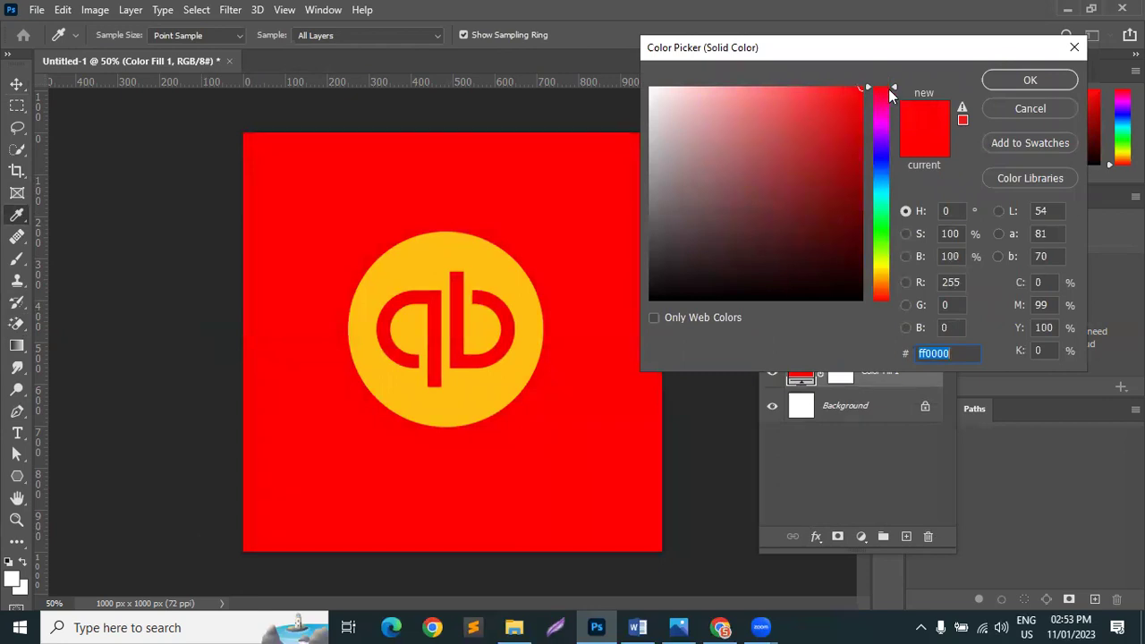
pyautogui.moveTo(898, 86)
pyautogui.mouseDown()
pyautogui.moveTo(894, 95)
pyautogui.moveTo(894, 82)
pyautogui.mouseUp()
pyautogui.click(1030, 80)
# Step: Marquee-select and delete the logo, delete the red Color Fill 1 layer, then bring up Chrome
pyautogui.click(665, 223)
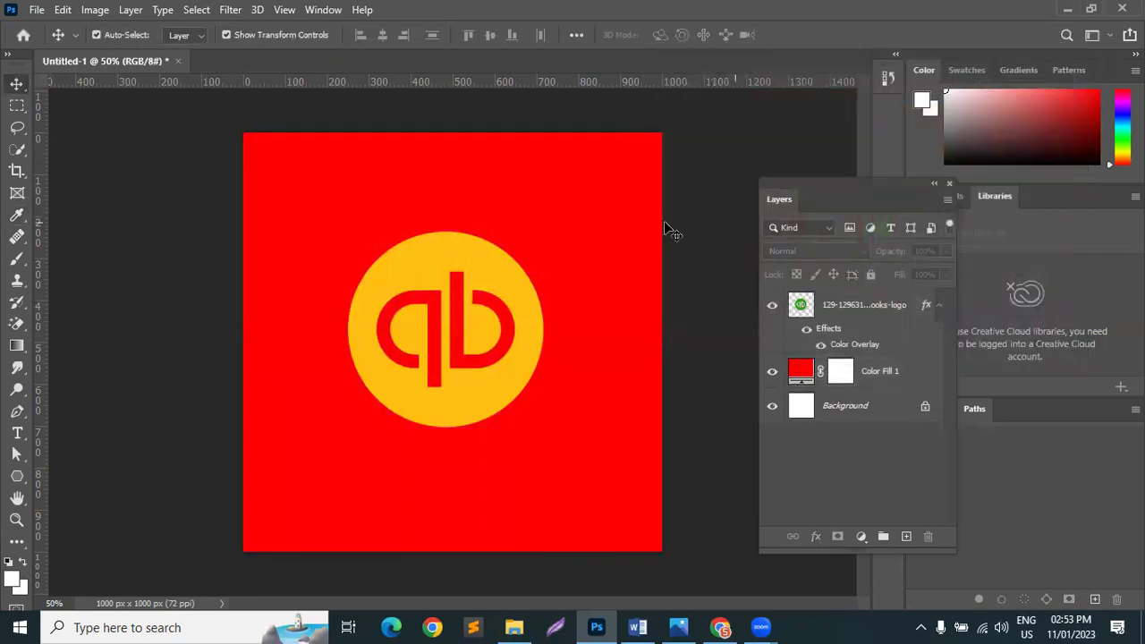
pyautogui.moveTo(183, 150); pyautogui.dragTo(589, 539)
pyautogui.press('Delete')
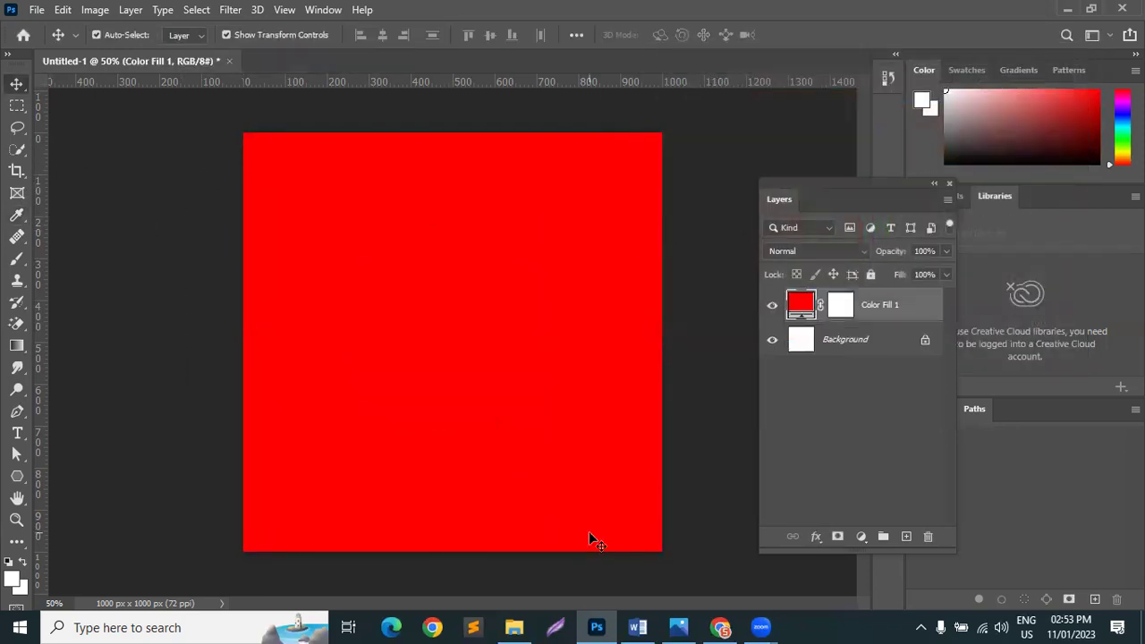
pyautogui.press('Delete')
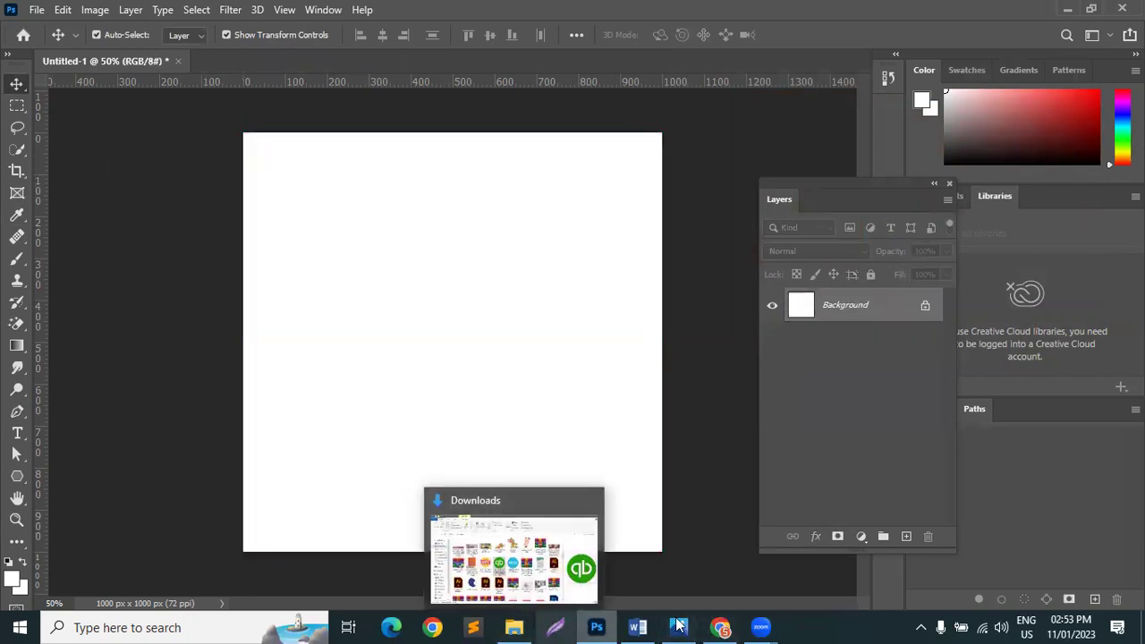
pyautogui.click(680, 626)
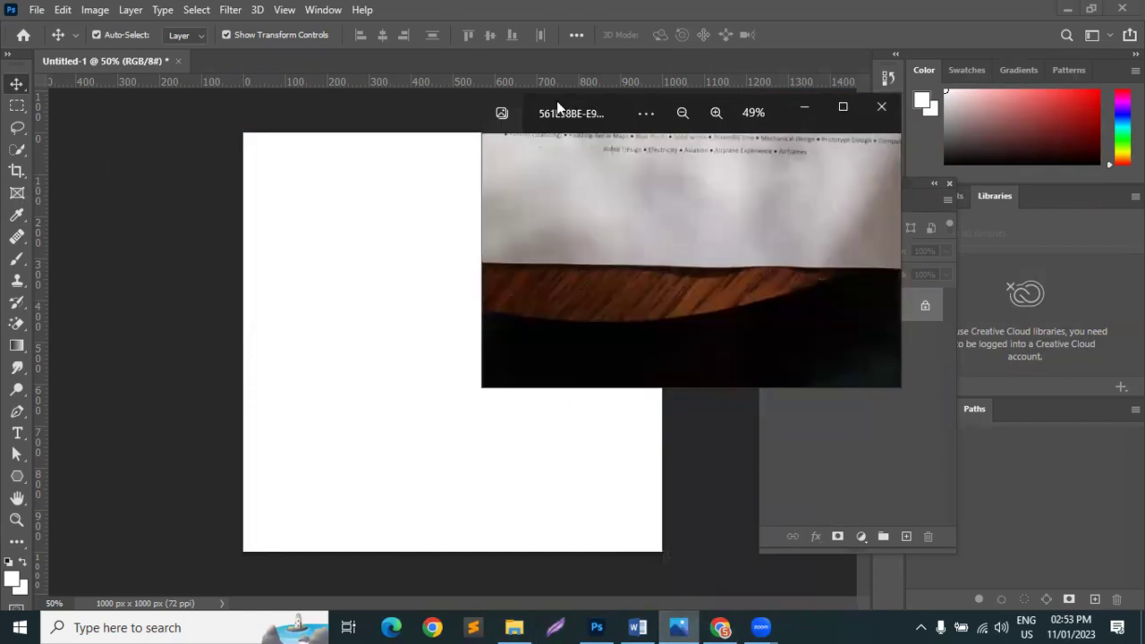
pyautogui.click(682, 627)
# Step: Bring up the 'social media ads design' image results and scroll through them
pyautogui.click(720, 626)
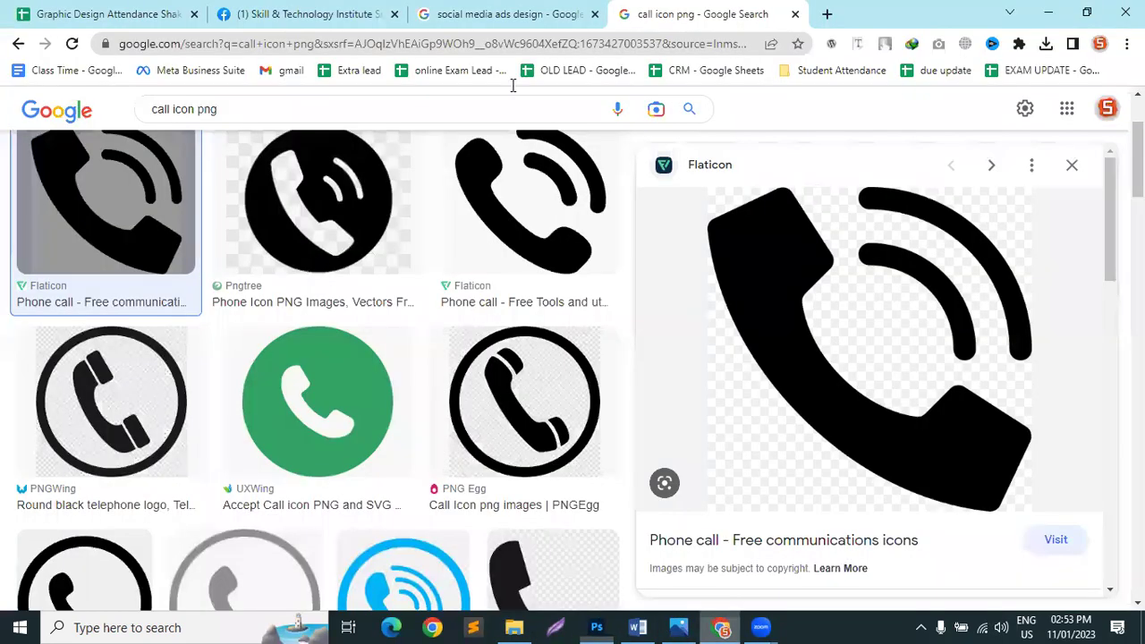
pyautogui.click(564, 13)
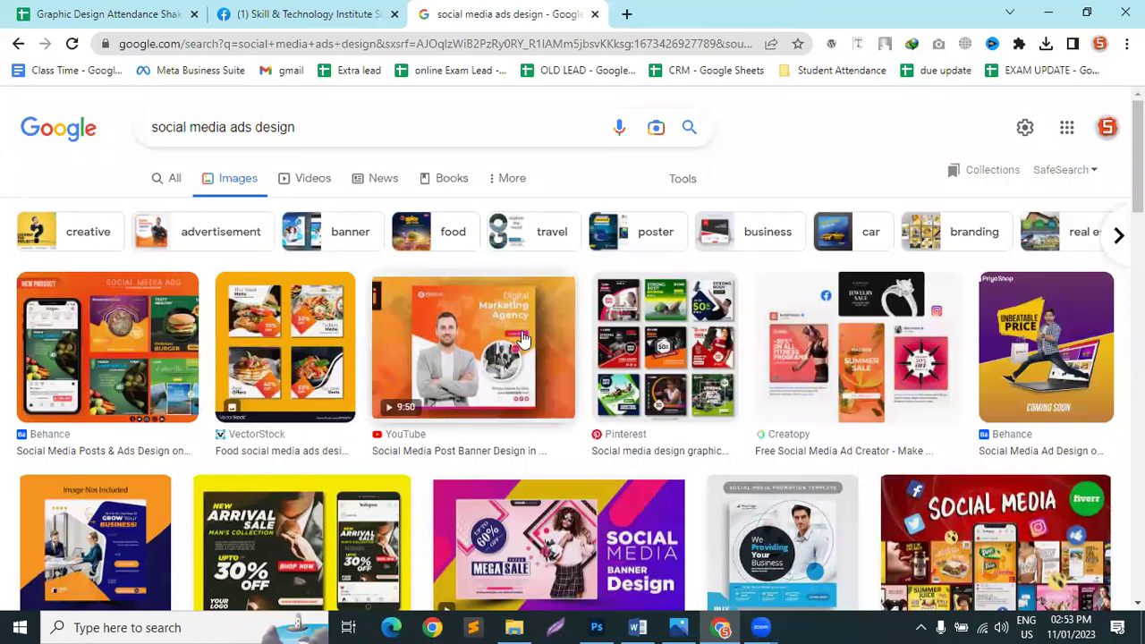
pyautogui.scroll(-2, 573, 409)
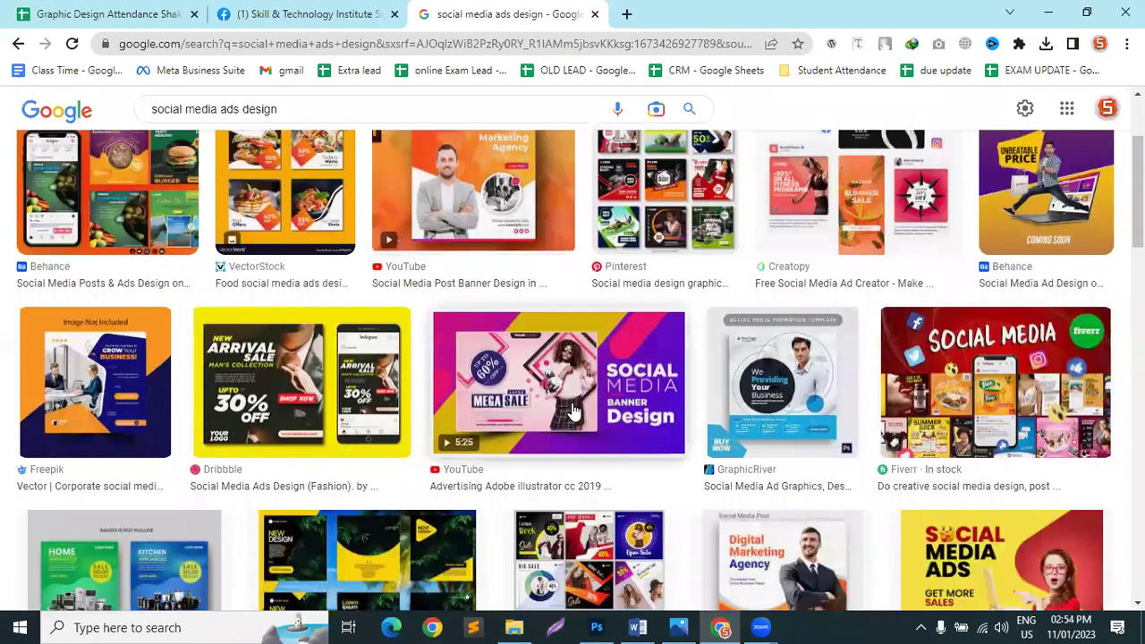
pyautogui.scroll(-2, 573, 409)
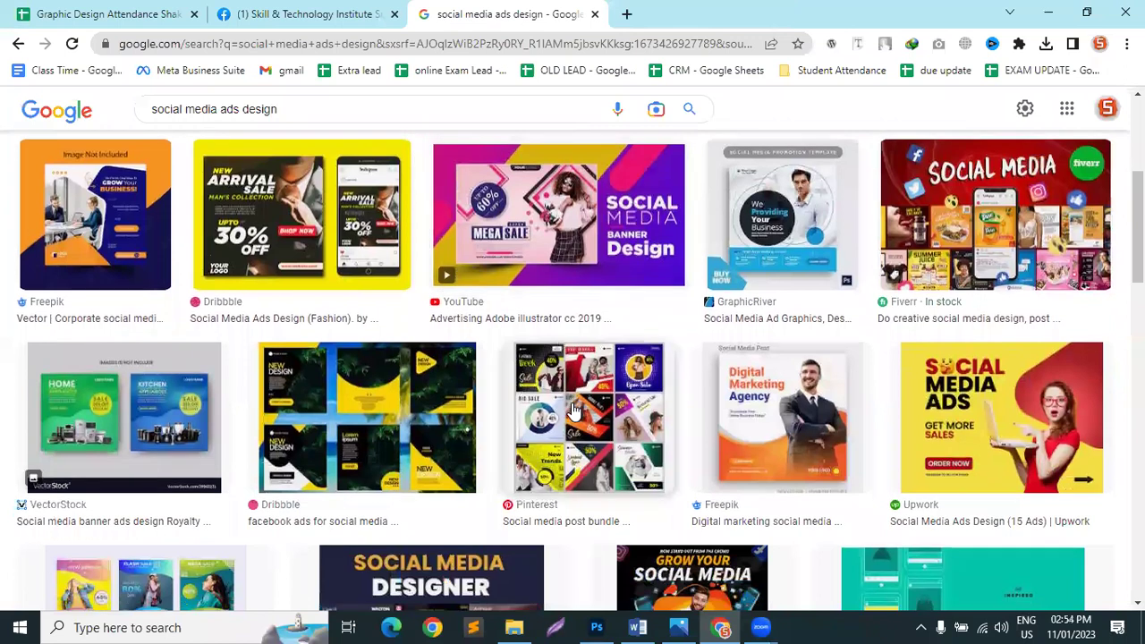
# Step: Preview the Digital Marketing Agency, Freepik corporate and Dribbble fashion sale ads, then return to Photoshop
pyautogui.click(780, 430)
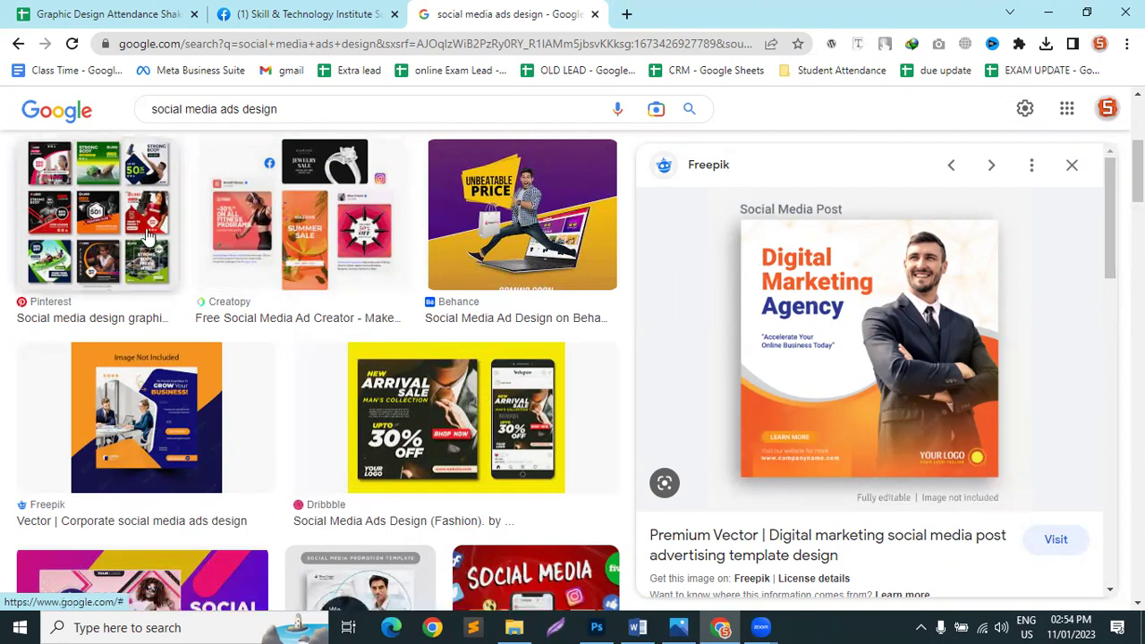
pyautogui.click(152, 403)
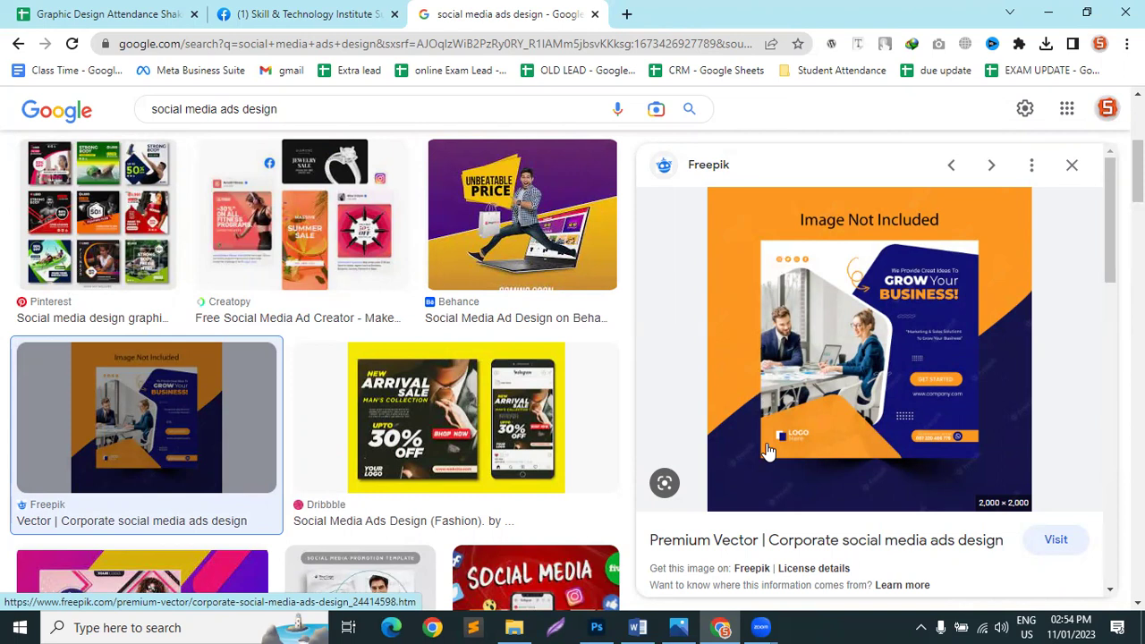
pyautogui.scroll(-2, 429, 337)
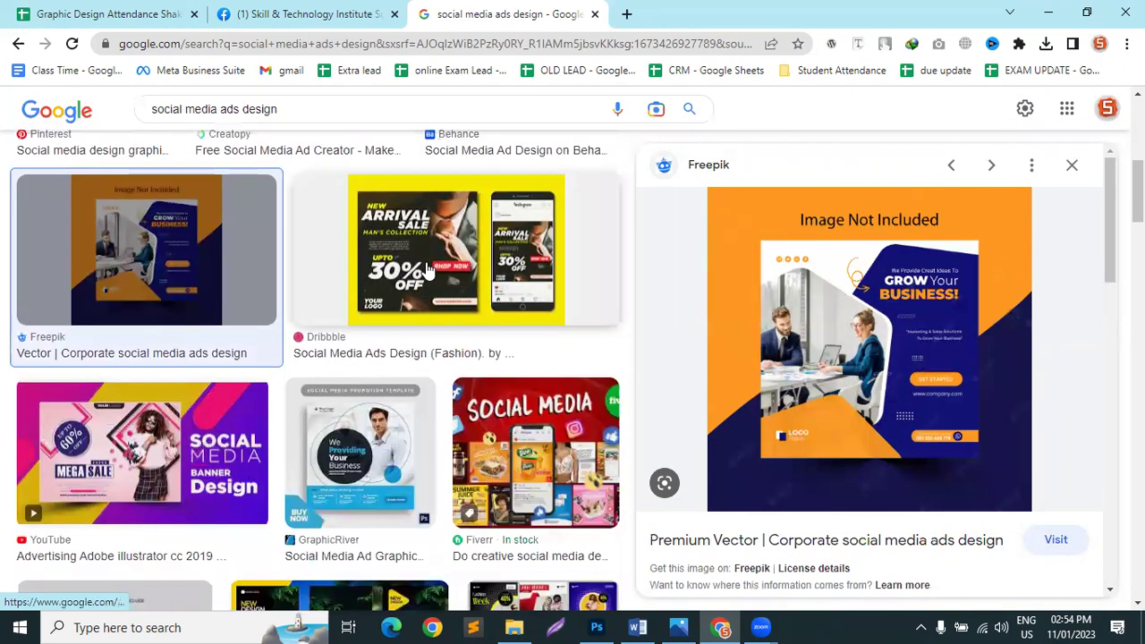
pyautogui.click(429, 271)
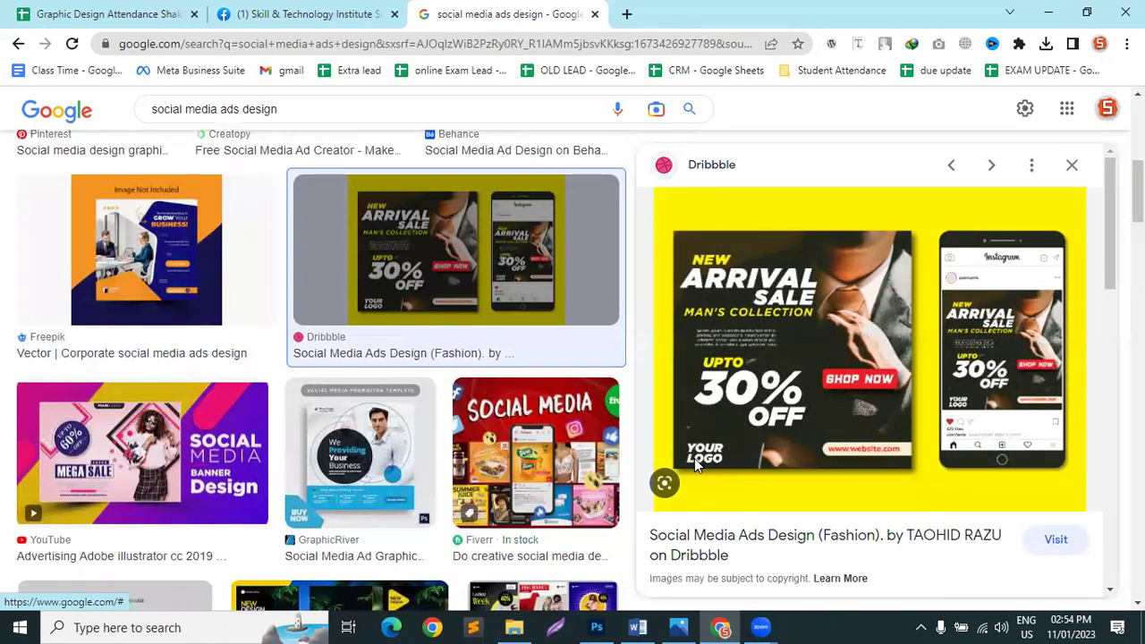
pyautogui.click(600, 625)
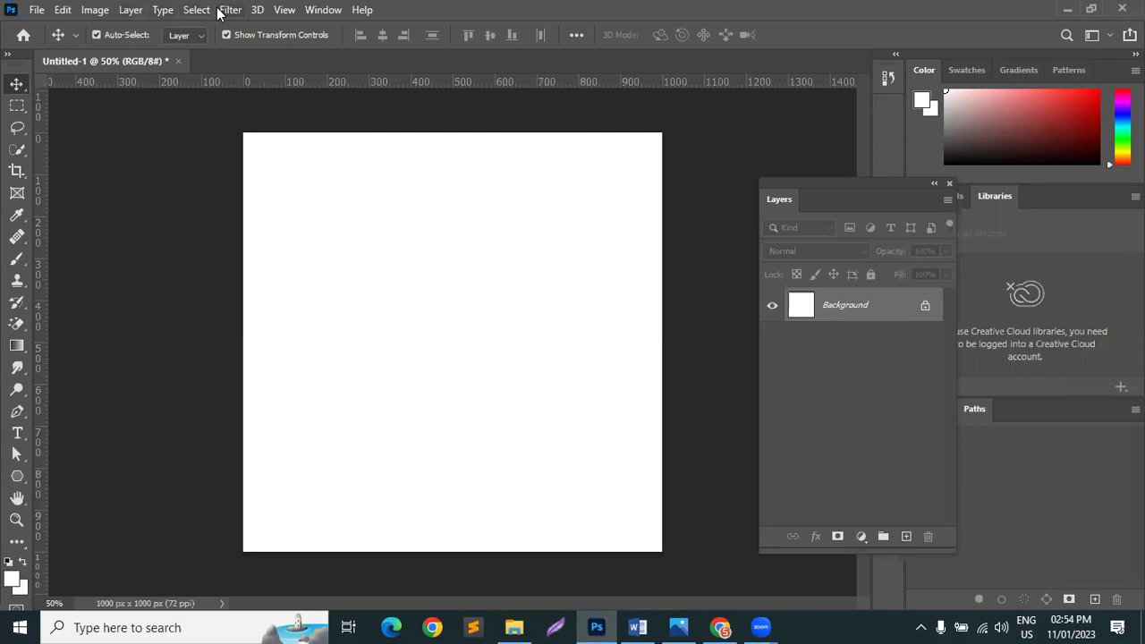
# Step: Open New Guide Layout from the View menu, with margins enabled and columns off
pyautogui.click(285, 10)
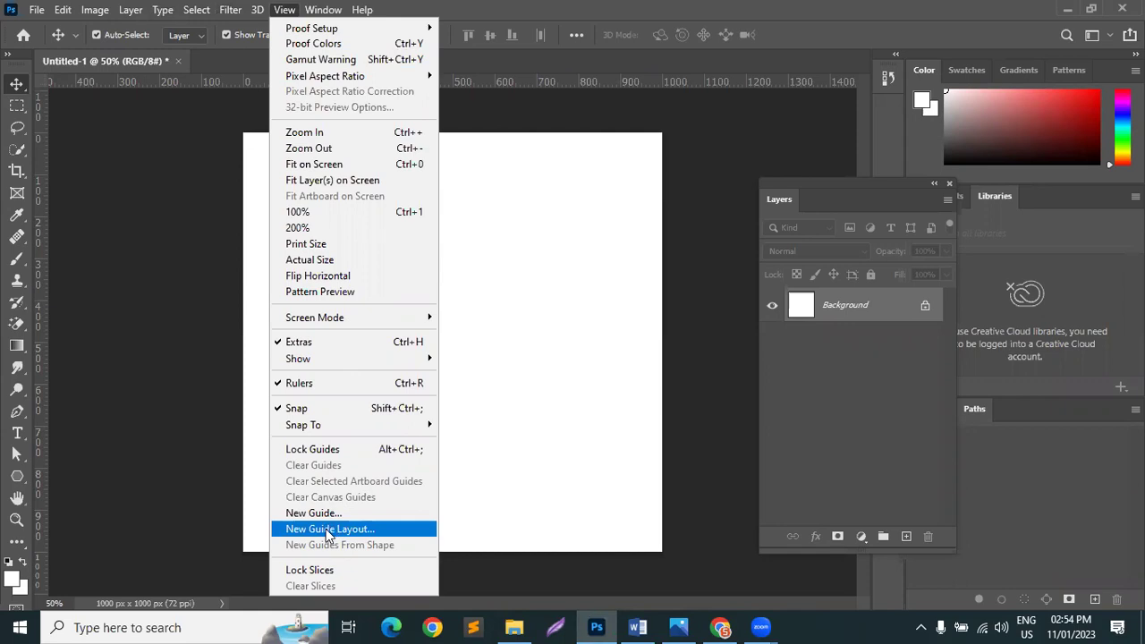
pyautogui.click(326, 529)
pyautogui.moveTo(697, 99); pyautogui.dragTo(817, 95)
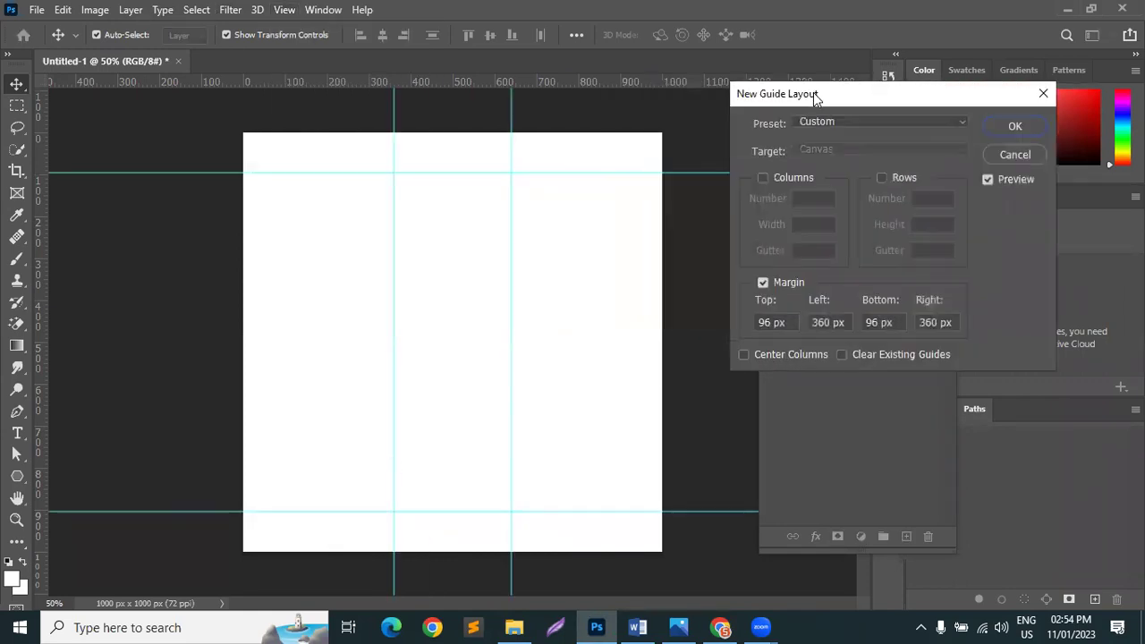
pyautogui.click(780, 283)
pyautogui.click(778, 284)
pyautogui.click(767, 176)
pyautogui.click(770, 175)
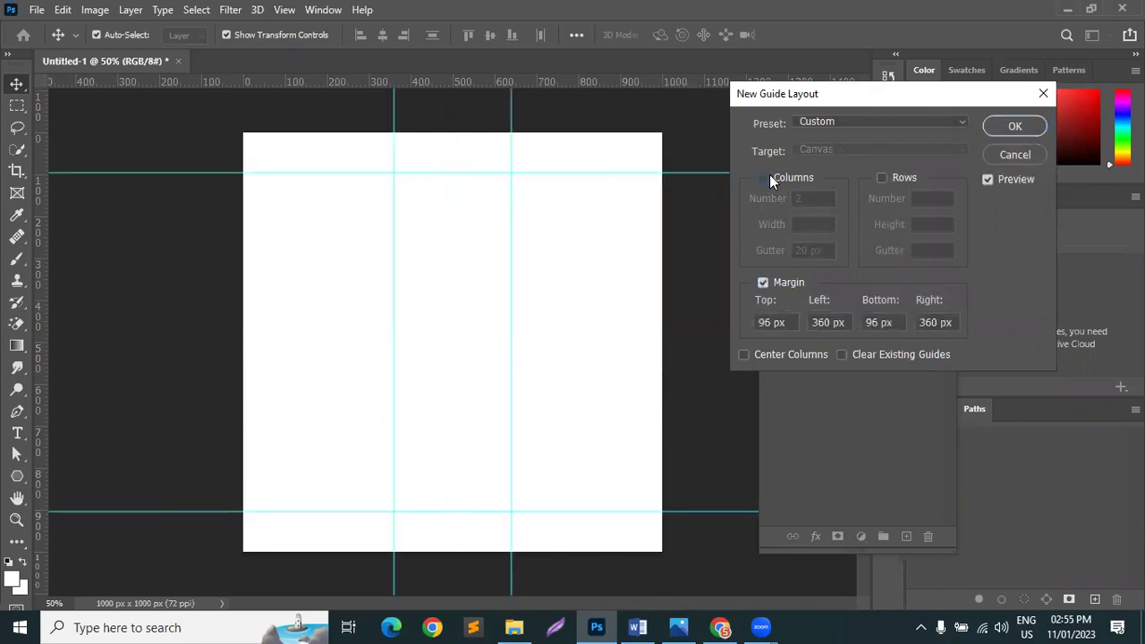
# Step: Set the top, left, bottom and right margins to 50 px and apply the guides
pyautogui.click(757, 322)
pyautogui.write('50')
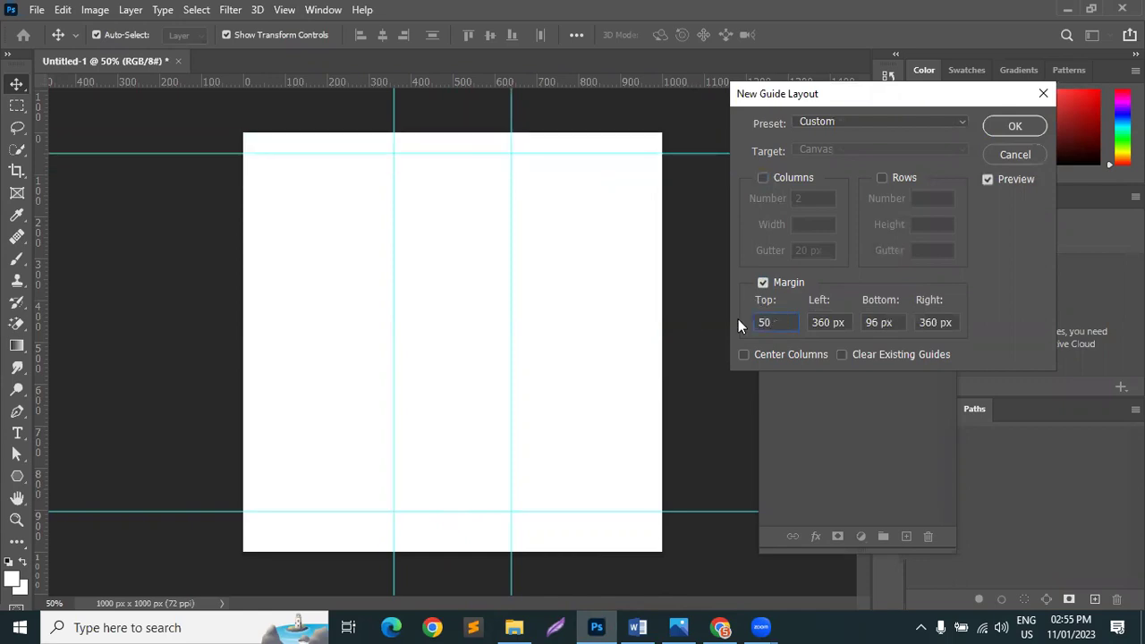
pyautogui.press('Tab')
pyautogui.write('50')
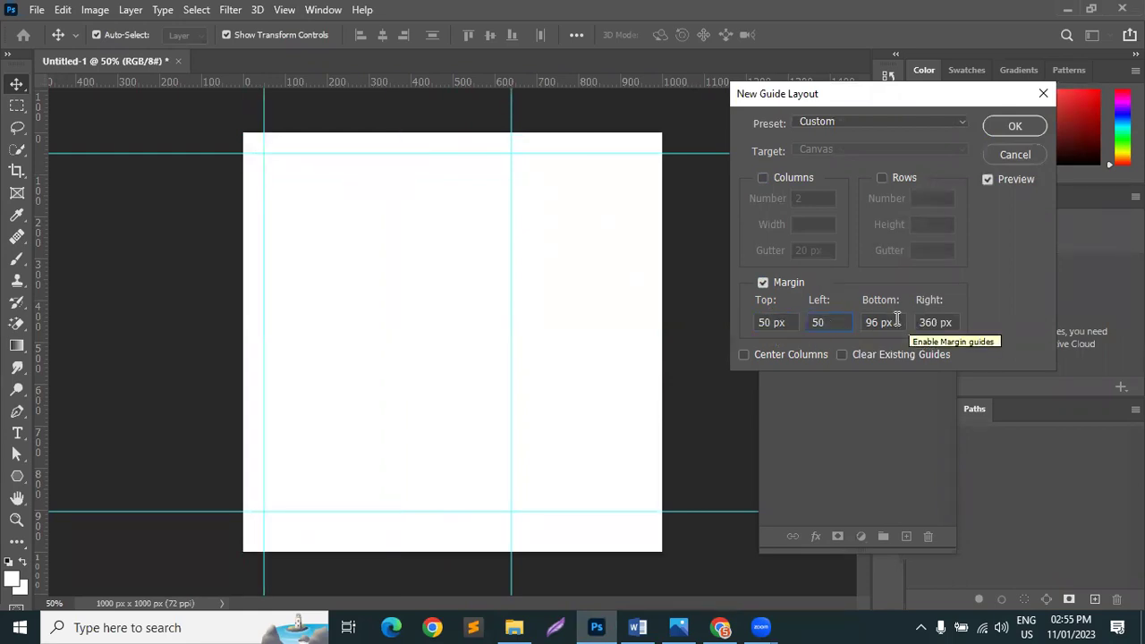
pyautogui.press('Tab')
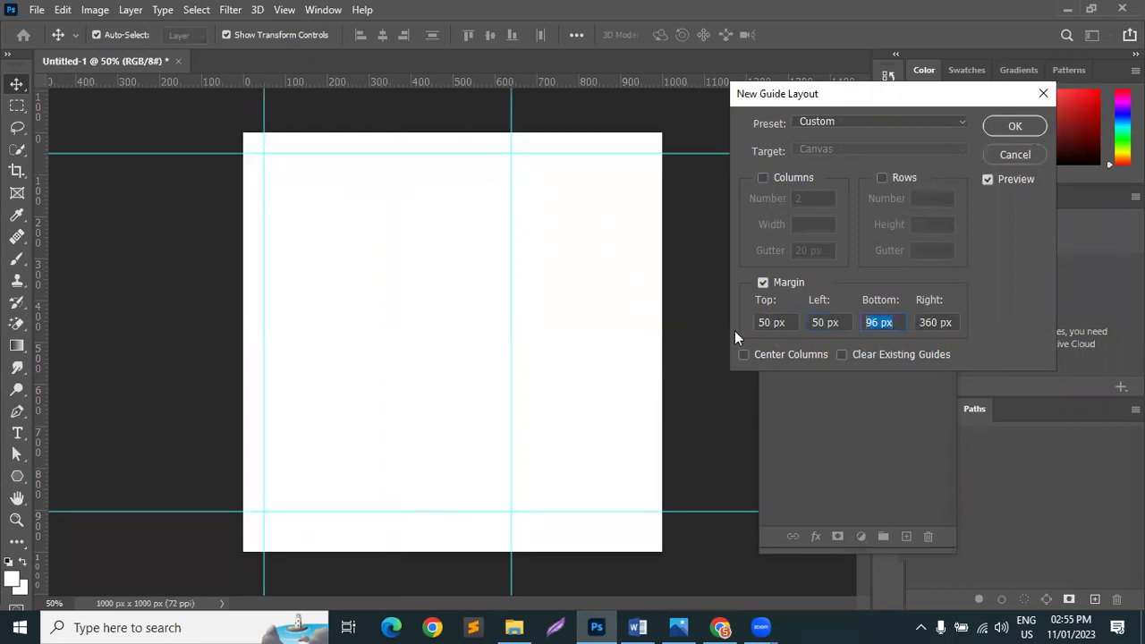
pyautogui.write('50')
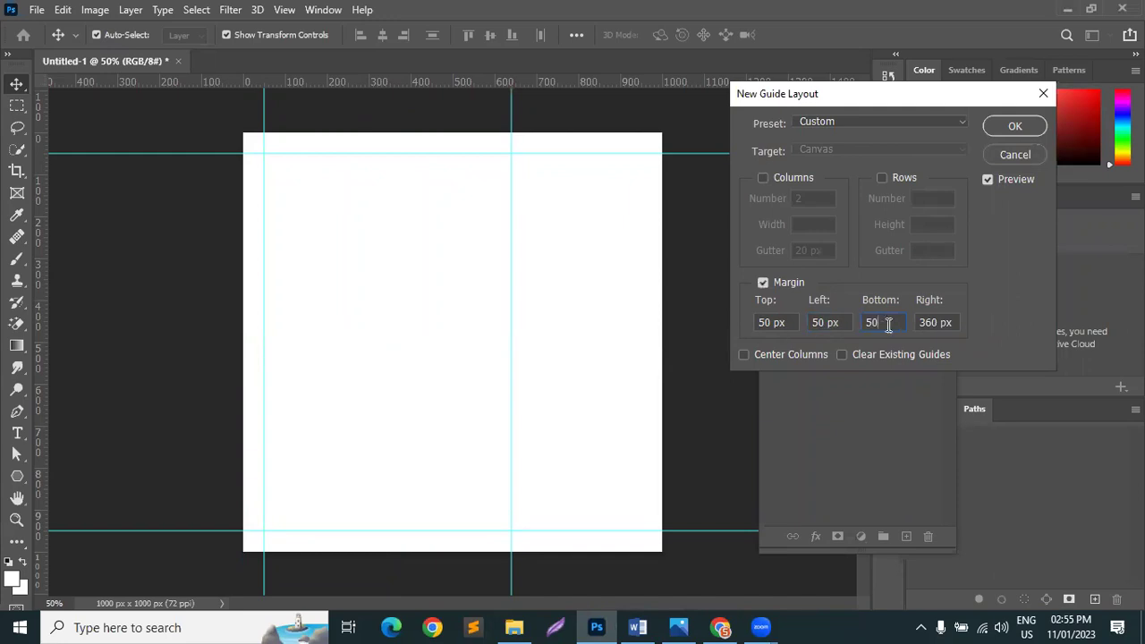
pyautogui.press('Tab')
pyautogui.write('50')
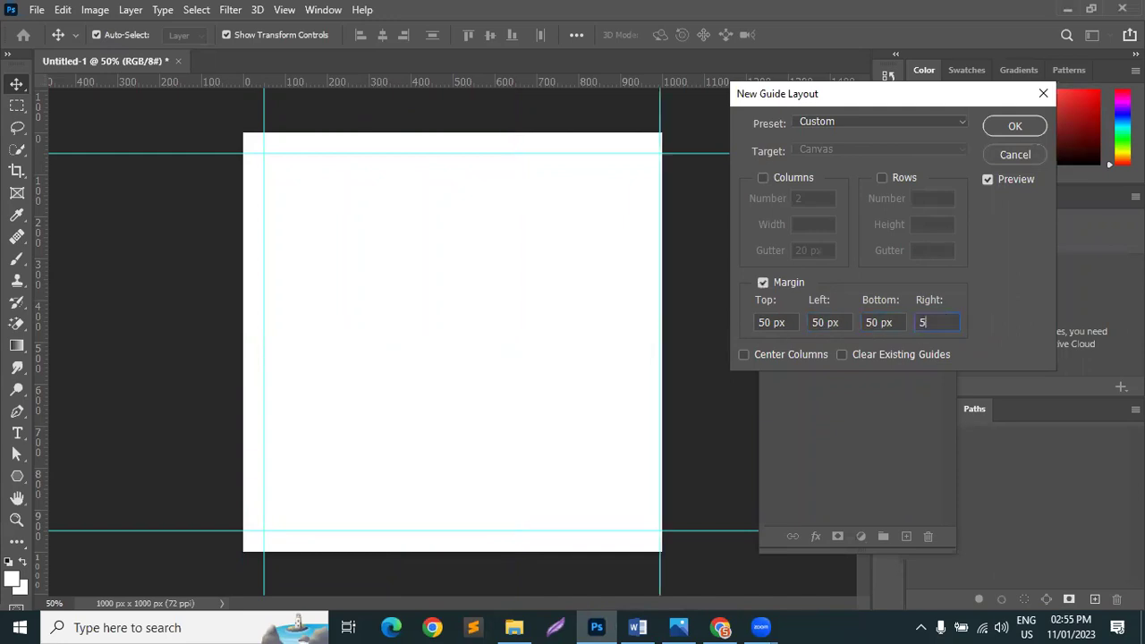
pyautogui.click(881, 322)
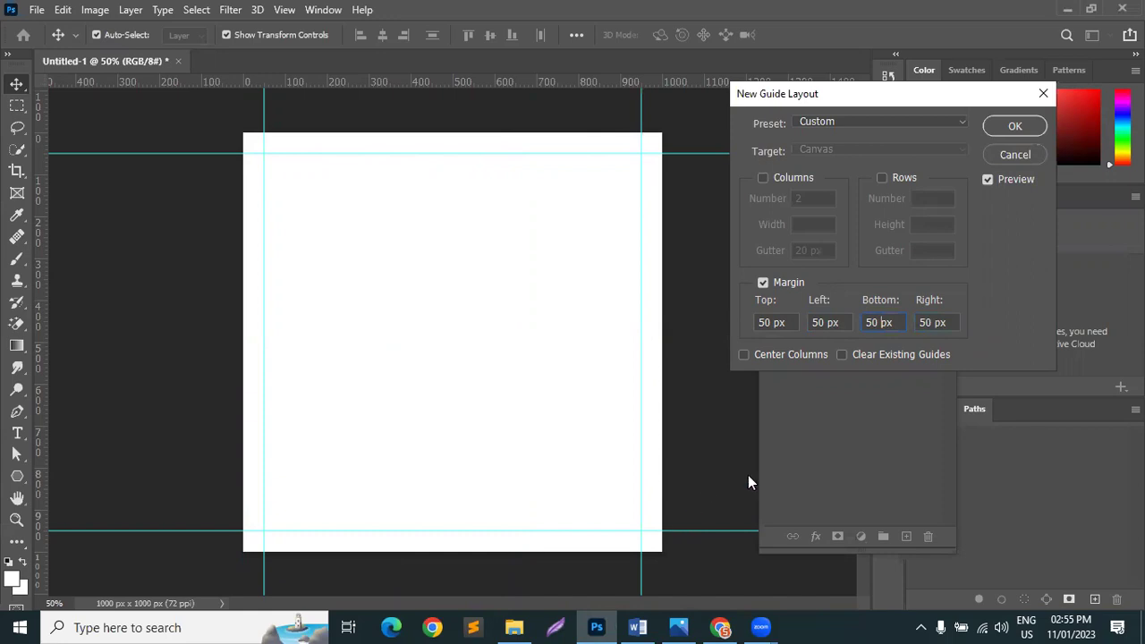
pyautogui.click(1015, 125)
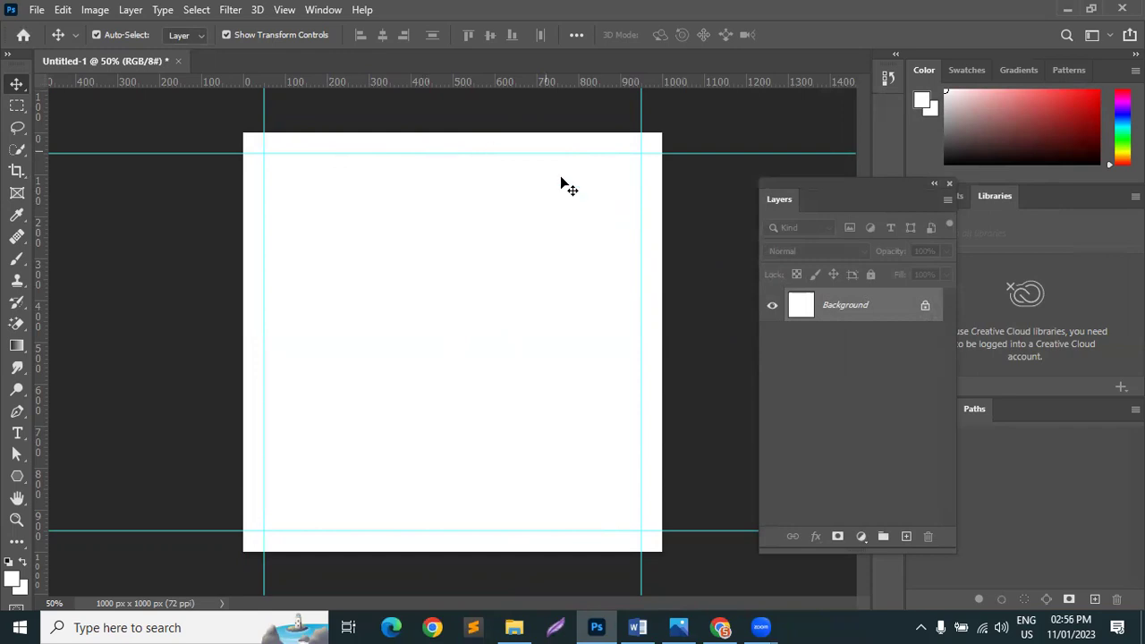
# Step: Preview the Freepik corporate ad, GraphicRiver promotion template and VectorStock home and kitchen banner
pyautogui.click(716, 626)
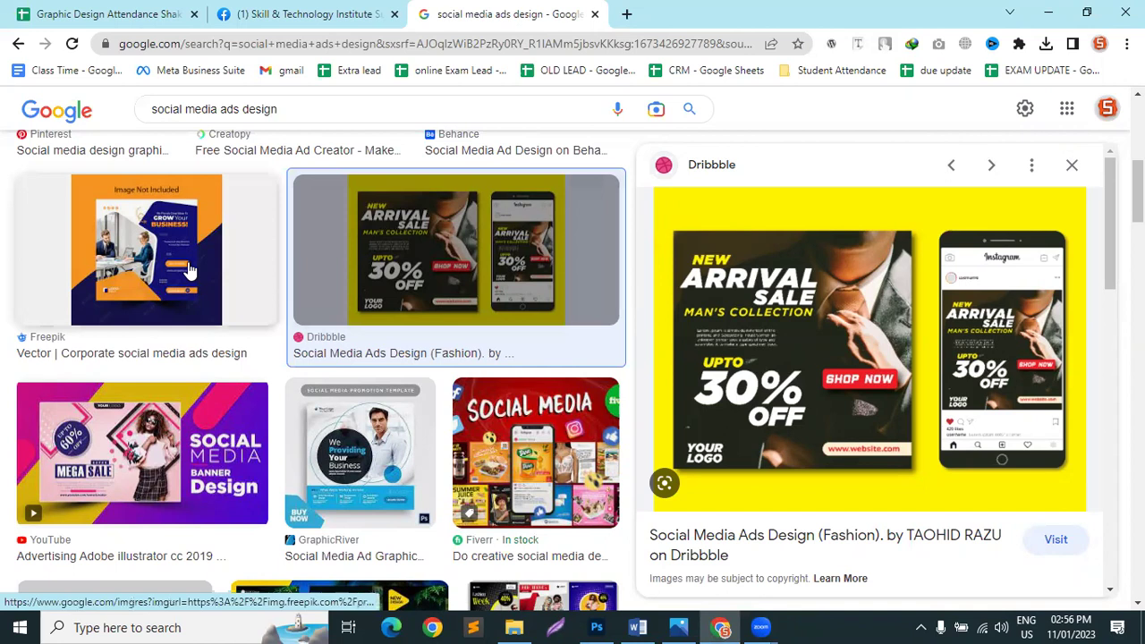
pyautogui.click(224, 269)
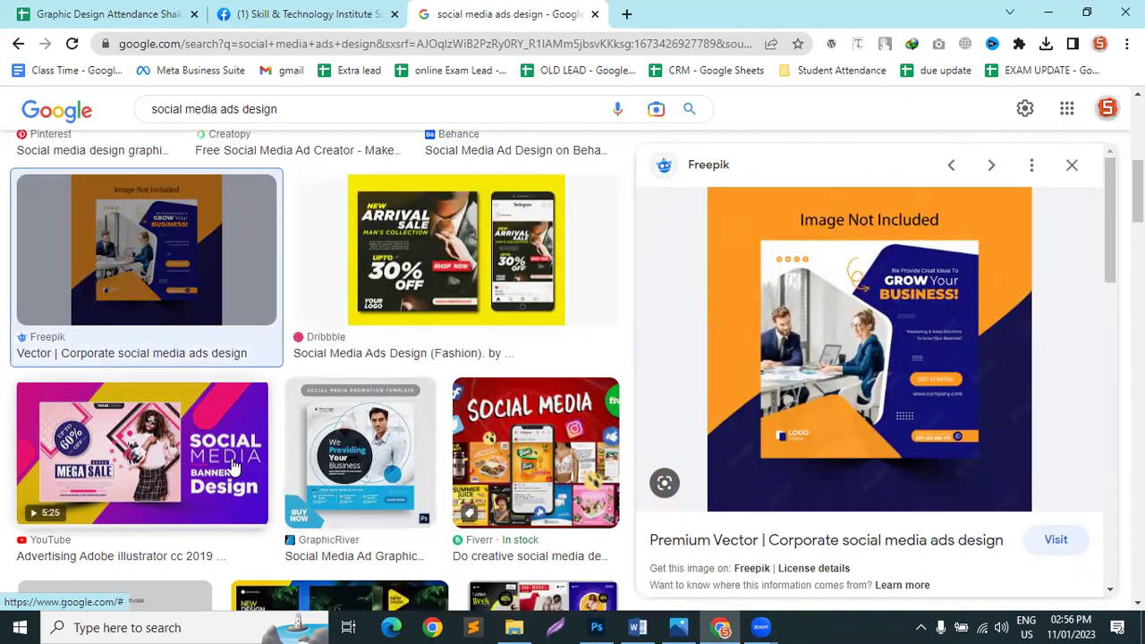
pyautogui.scroll(-1, 402, 356)
pyautogui.click(401, 356)
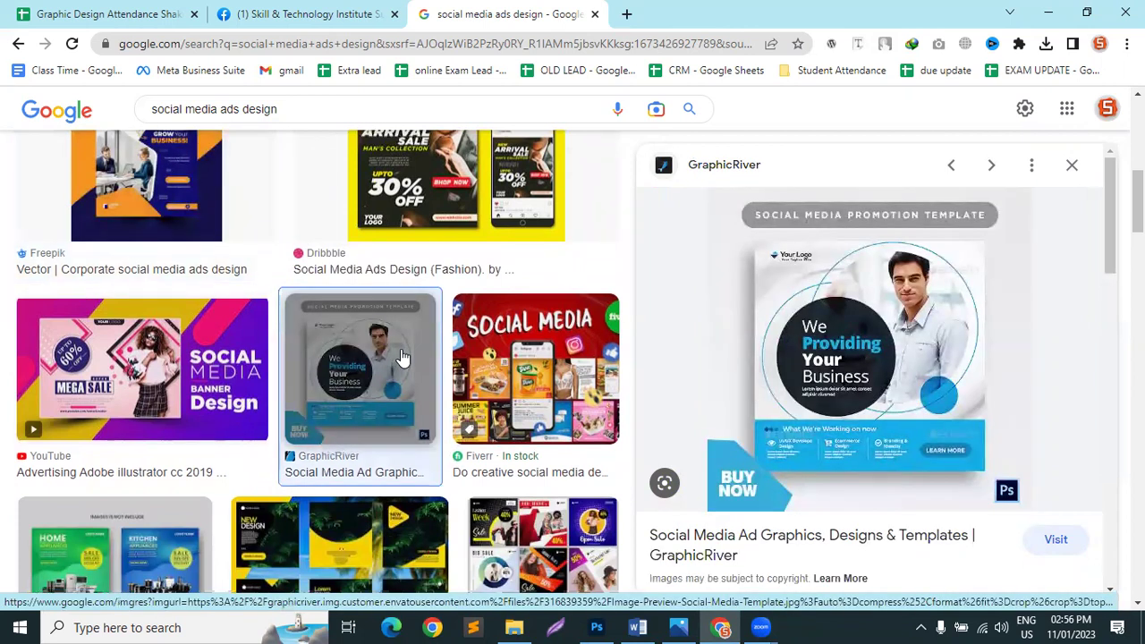
pyautogui.scroll(-1, 402, 356)
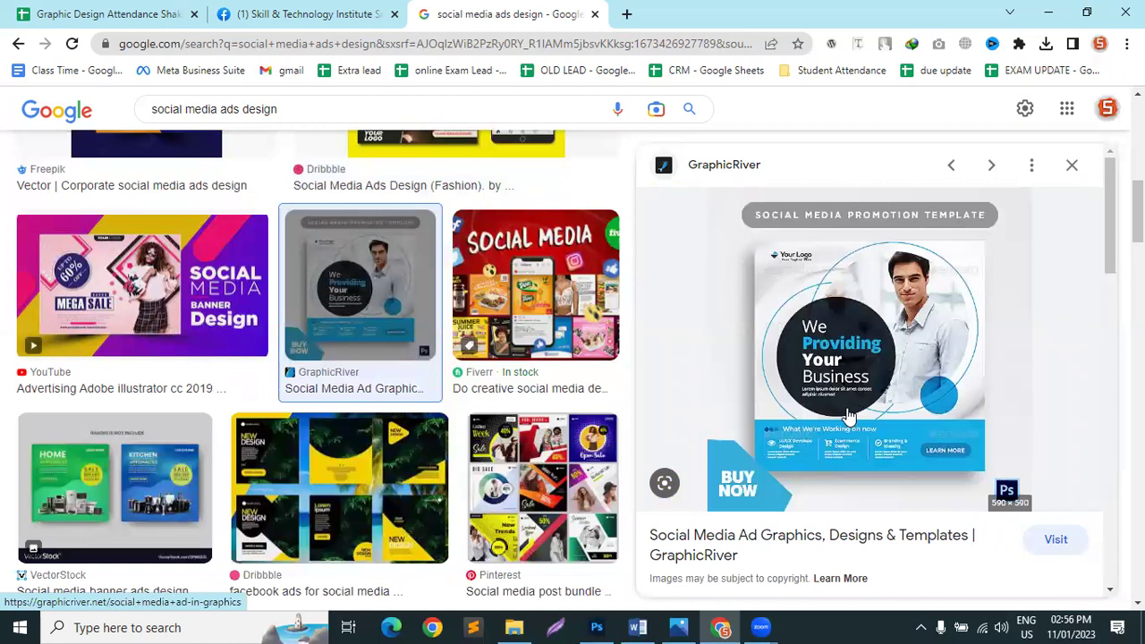
pyautogui.click(174, 501)
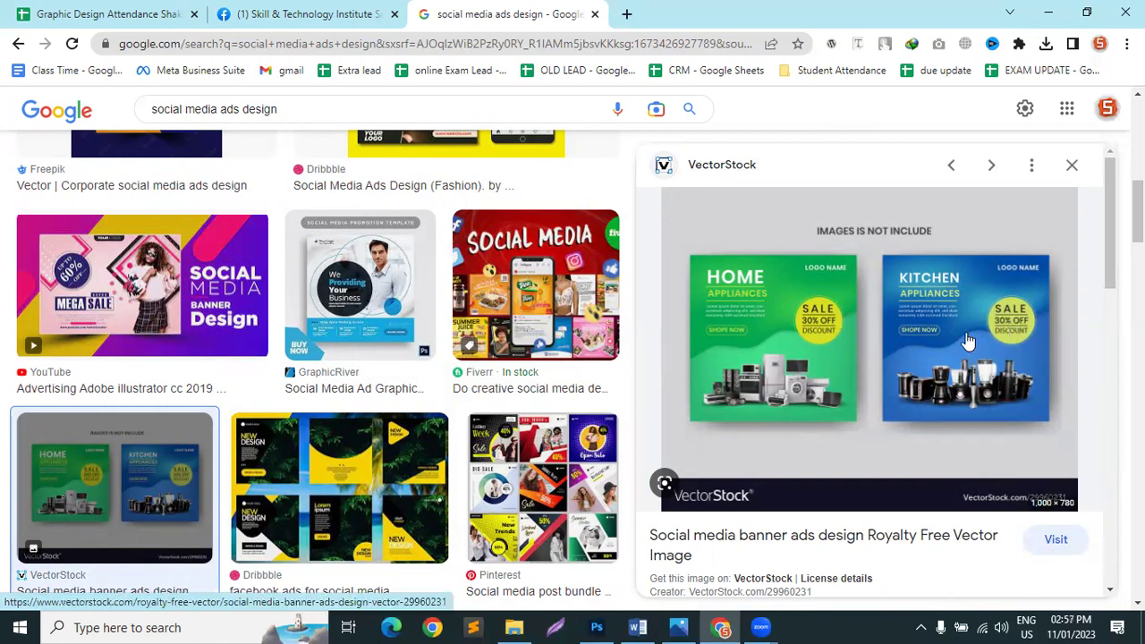
# Step: Preview the Dribbble fashion ad, a YouTube banner design, then the Behance social media ads result
pyautogui.scroll(3, 184, 277)
pyautogui.click(457, 336)
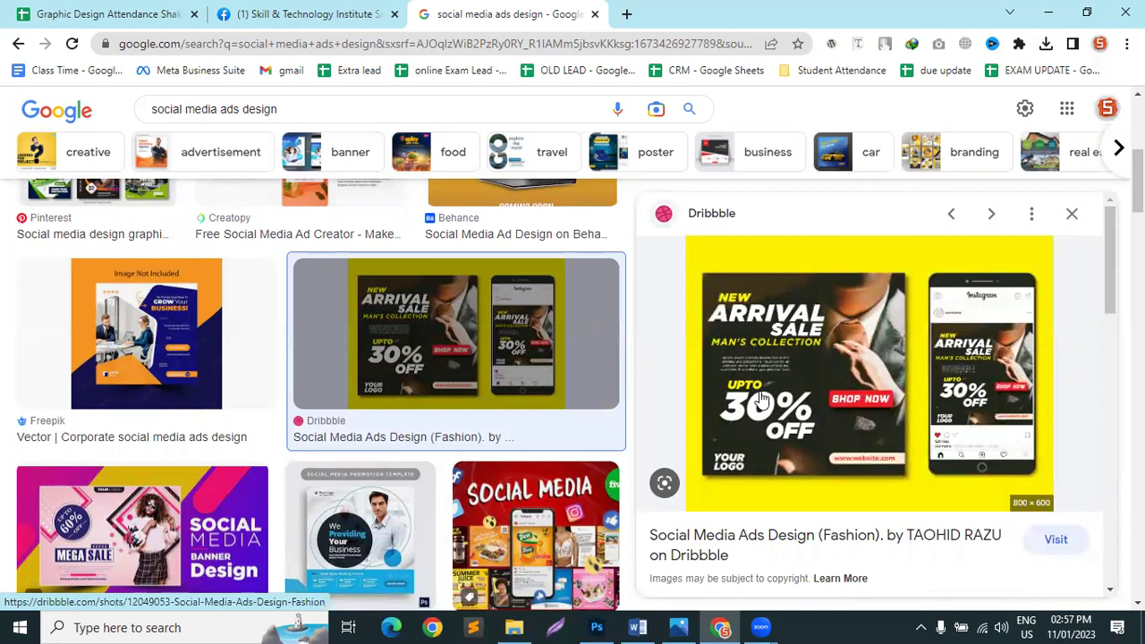
pyautogui.scroll(3, 409, 237)
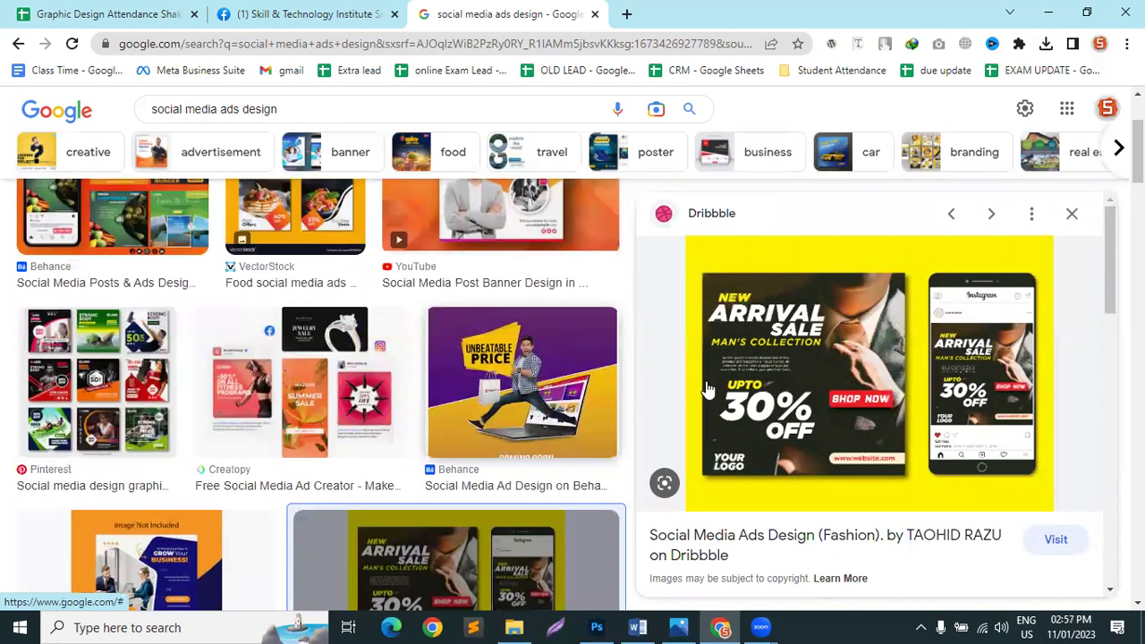
pyautogui.scroll(-2, 716, 376)
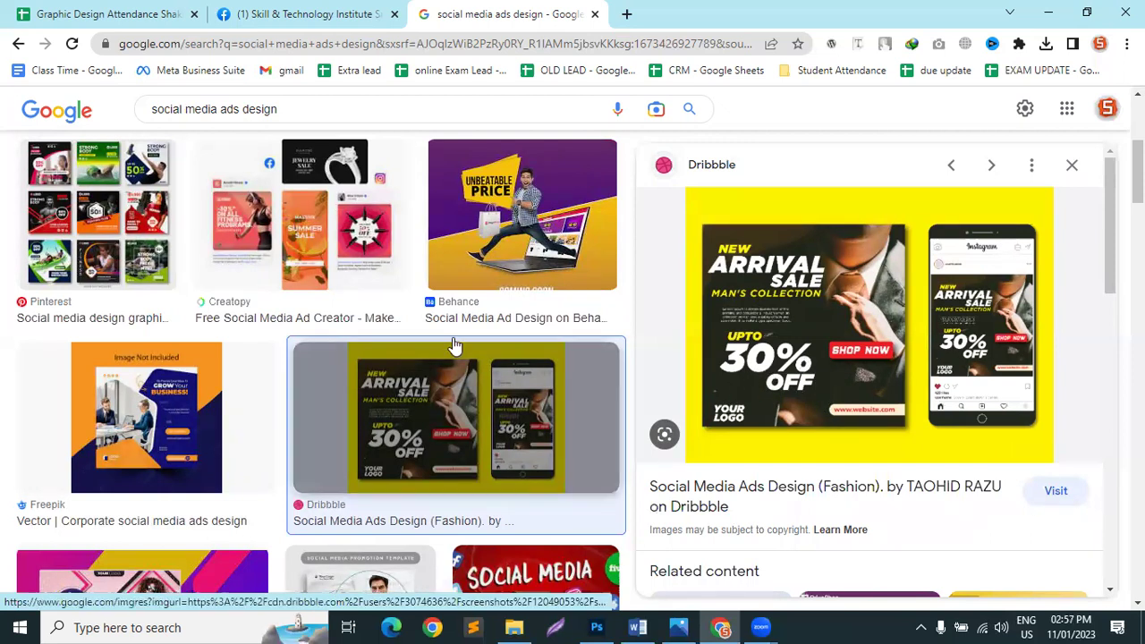
pyautogui.scroll(2, 454, 344)
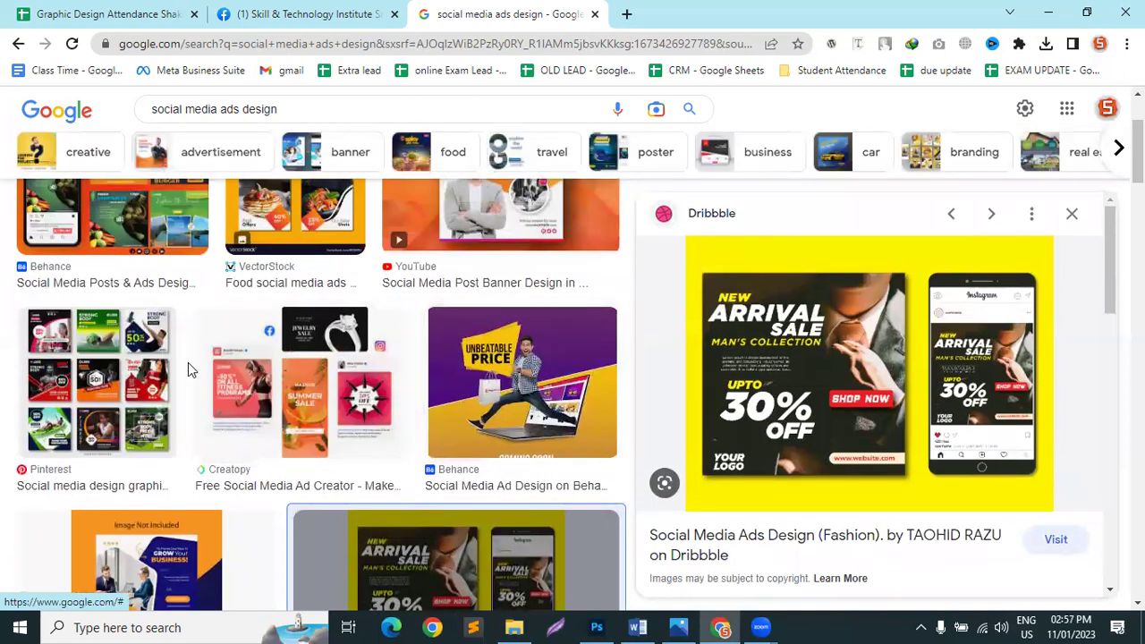
pyautogui.scroll(3, 206, 364)
pyautogui.click(447, 332)
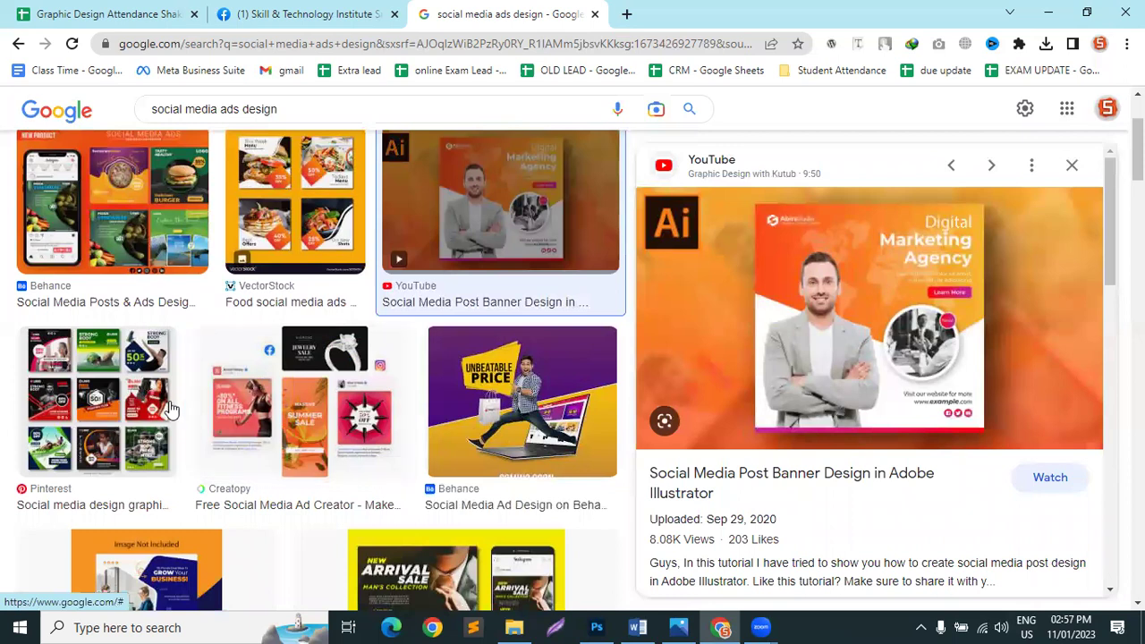
pyautogui.click(118, 218)
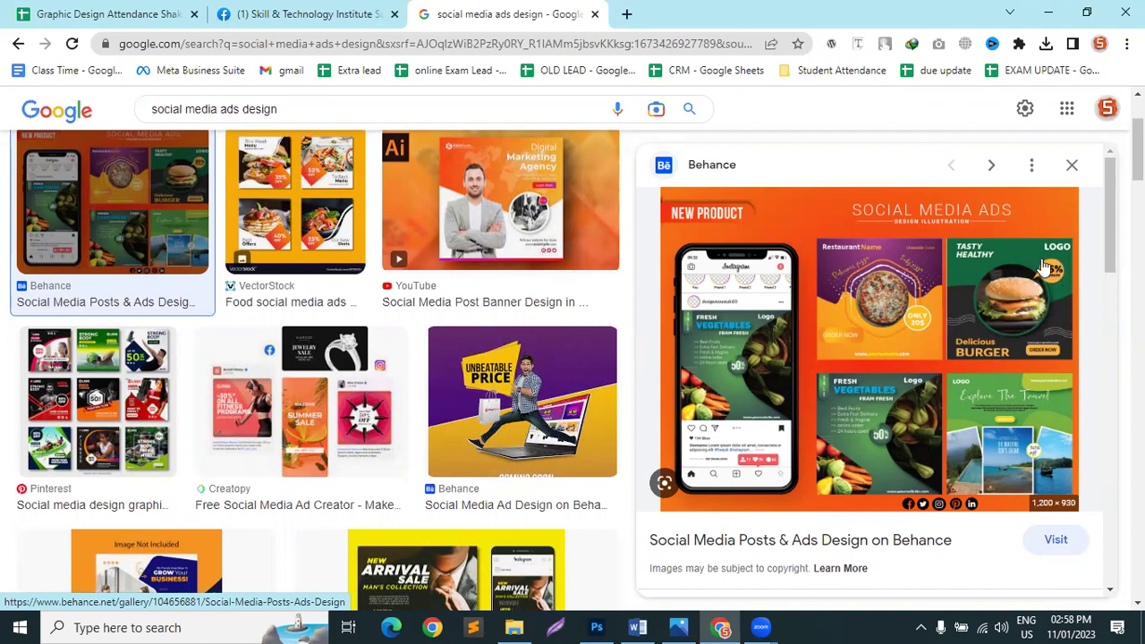
pyautogui.scroll(-1, 279, 358)
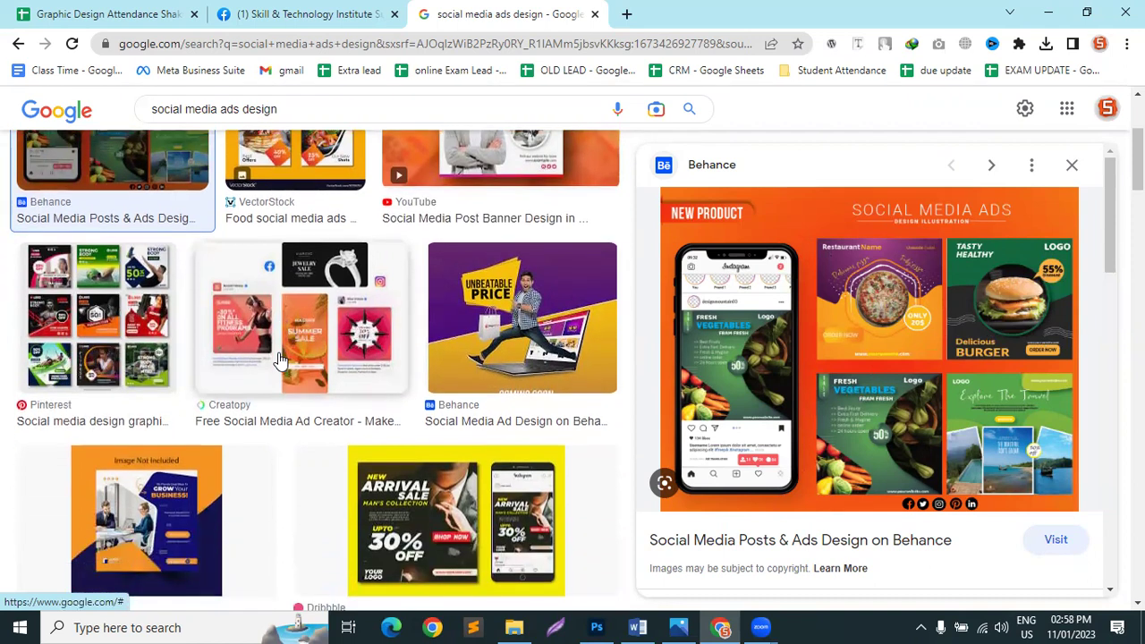
pyautogui.scroll(-2, 279, 358)
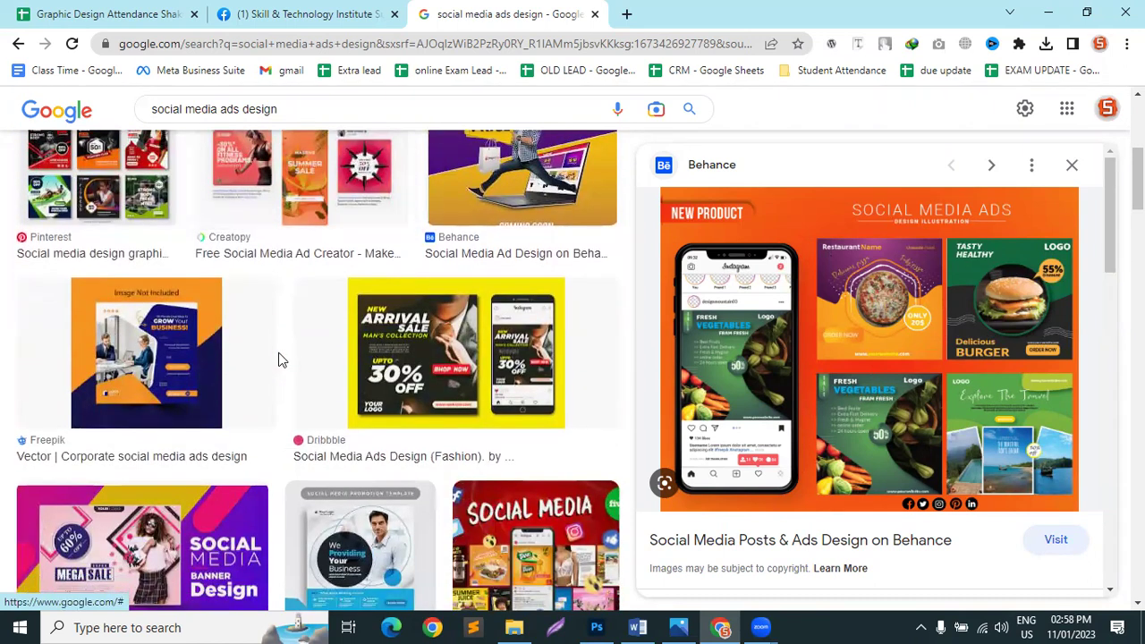
pyautogui.scroll(-1, 279, 358)
pyautogui.scroll(-2, 352, 391)
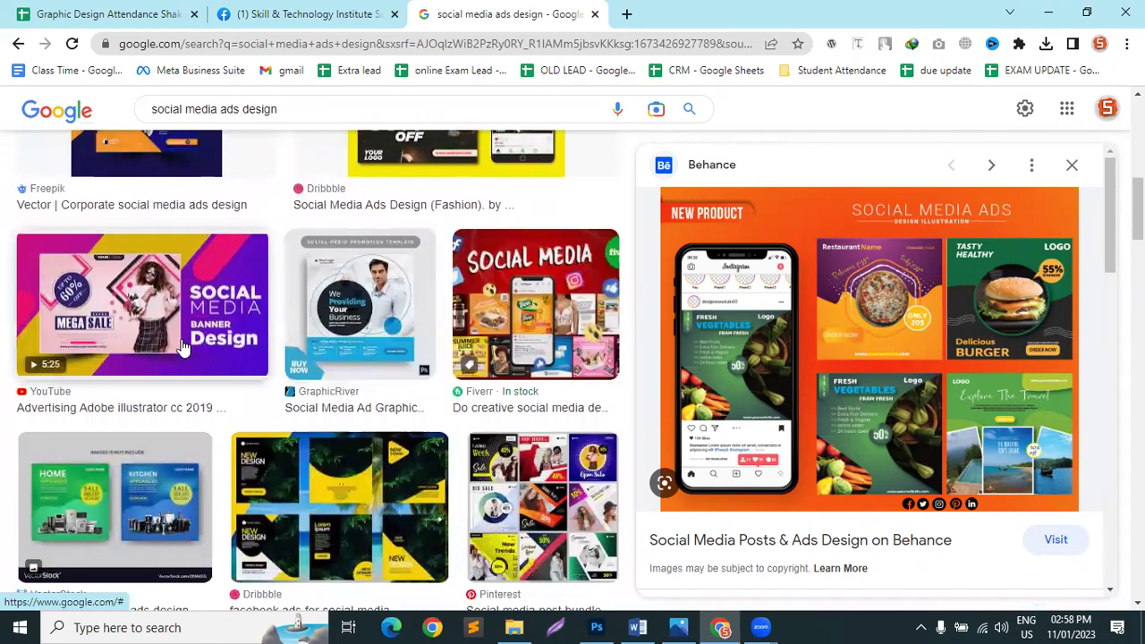
# Step: Preview the YouTube social media banner video and the VectorStock appliance banner ads
pyautogui.click(199, 235)
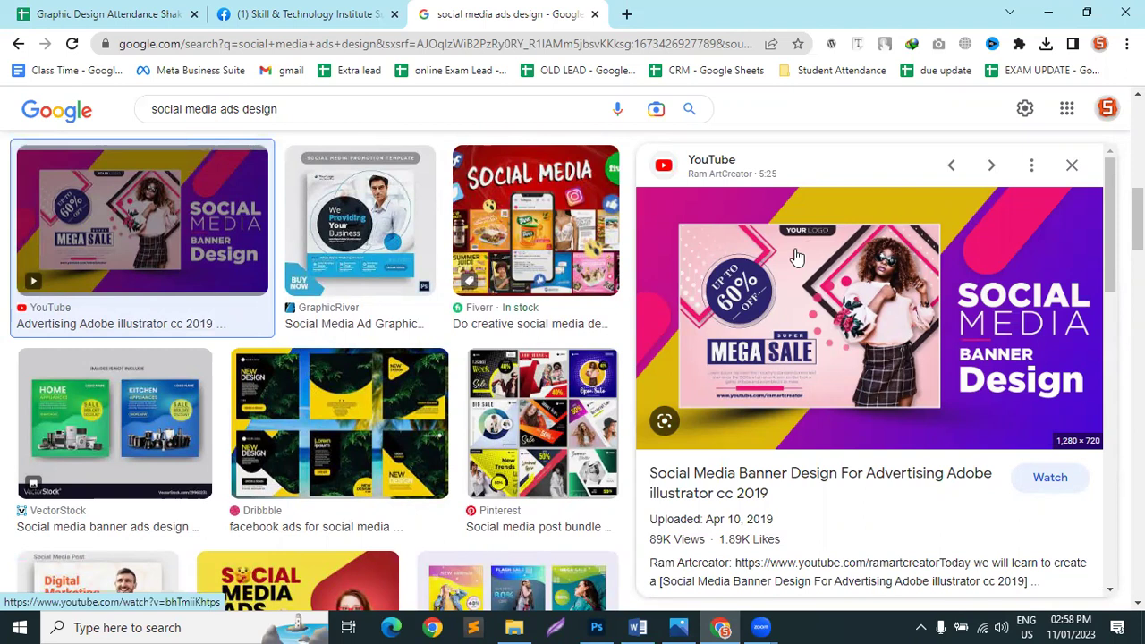
pyautogui.scroll(-1, 743, 349)
pyautogui.scroll(-6, 739, 361)
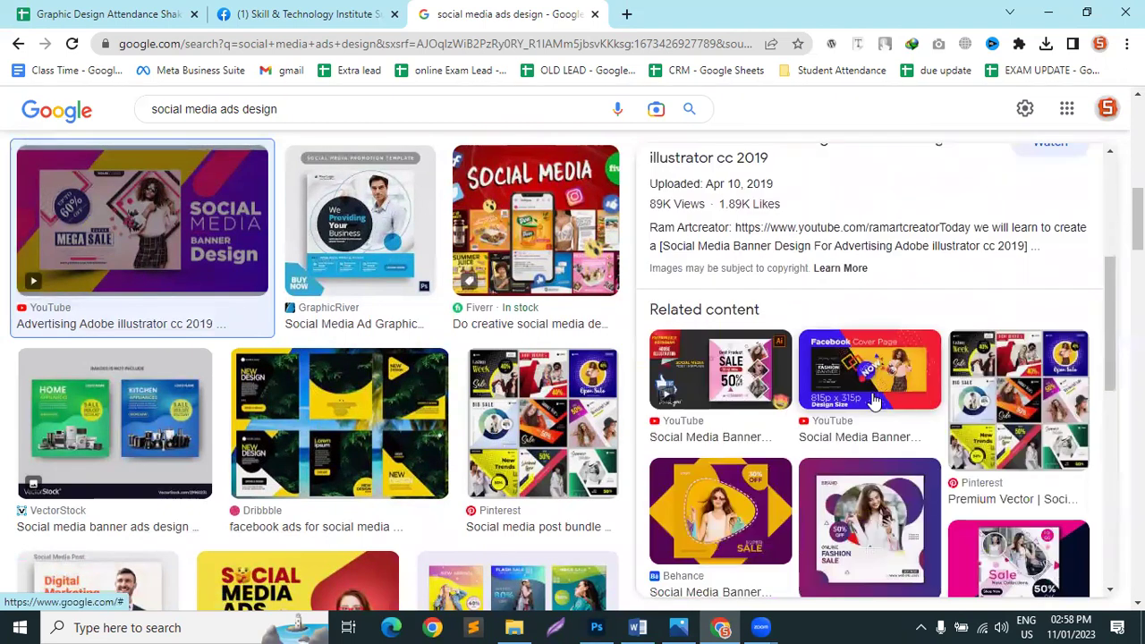
pyautogui.scroll(-3, 413, 264)
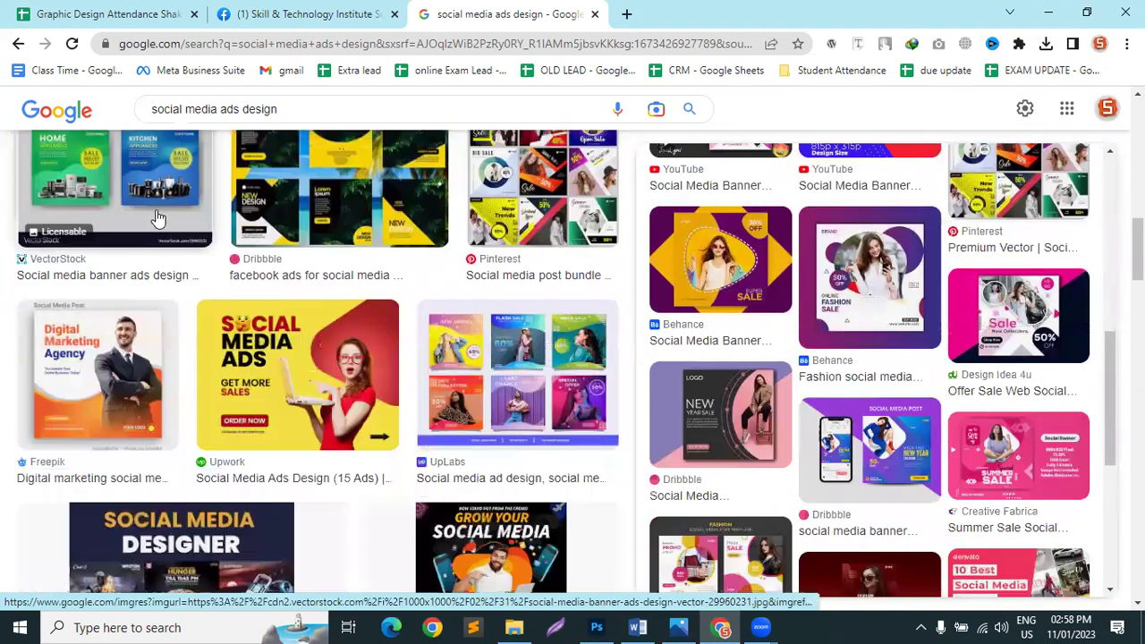
pyautogui.click(160, 222)
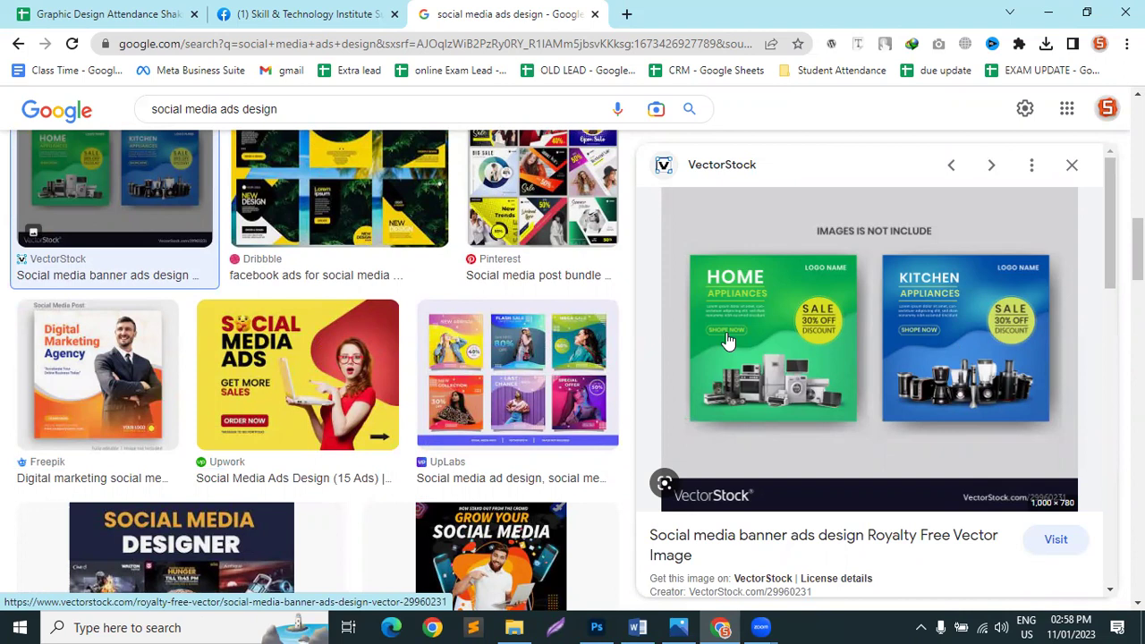
pyautogui.scroll(-4, 188, 206)
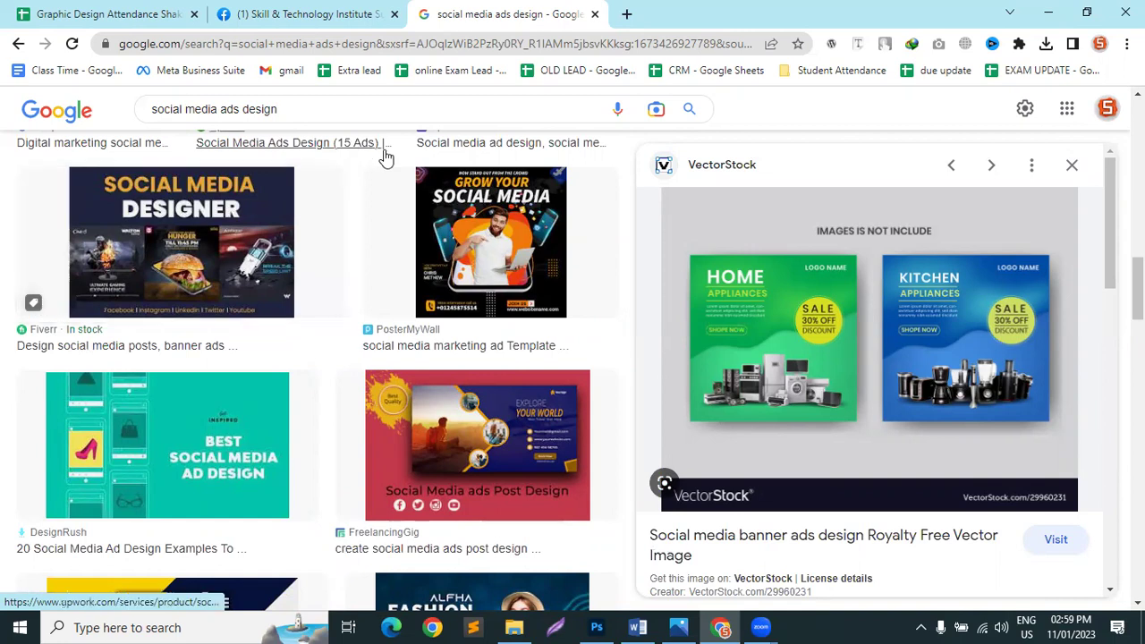
pyautogui.scroll(-3, 490, 429)
pyautogui.scroll(-3, 302, 423)
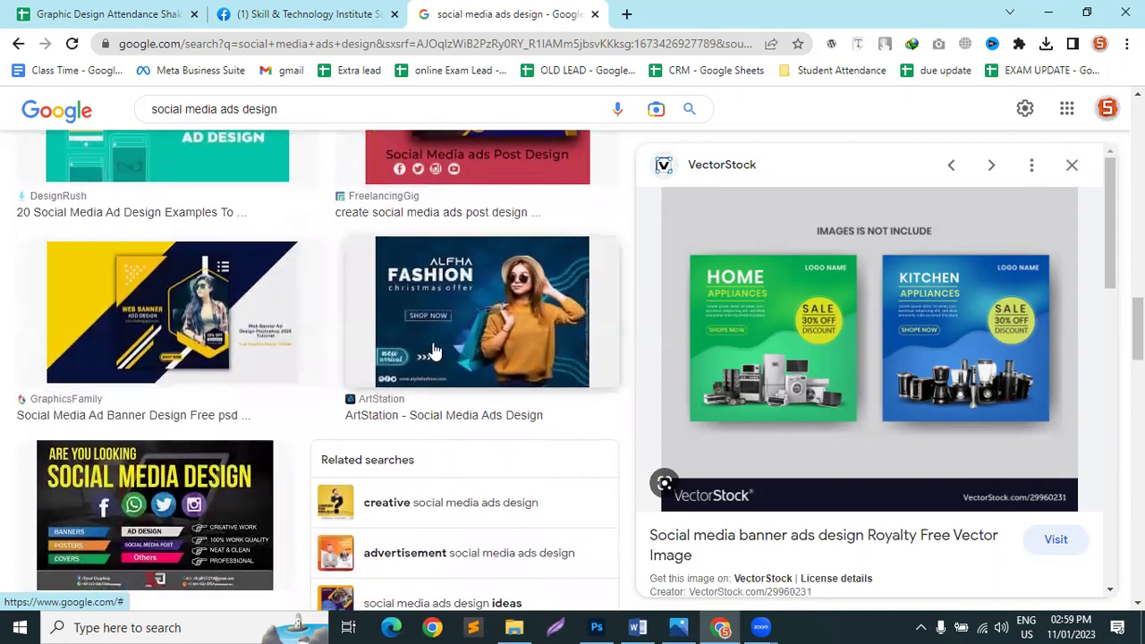
pyautogui.scroll(2, 483, 295)
# Step: Preview the ArtStation fashion ad design and scroll through its related designs
pyautogui.click(501, 287)
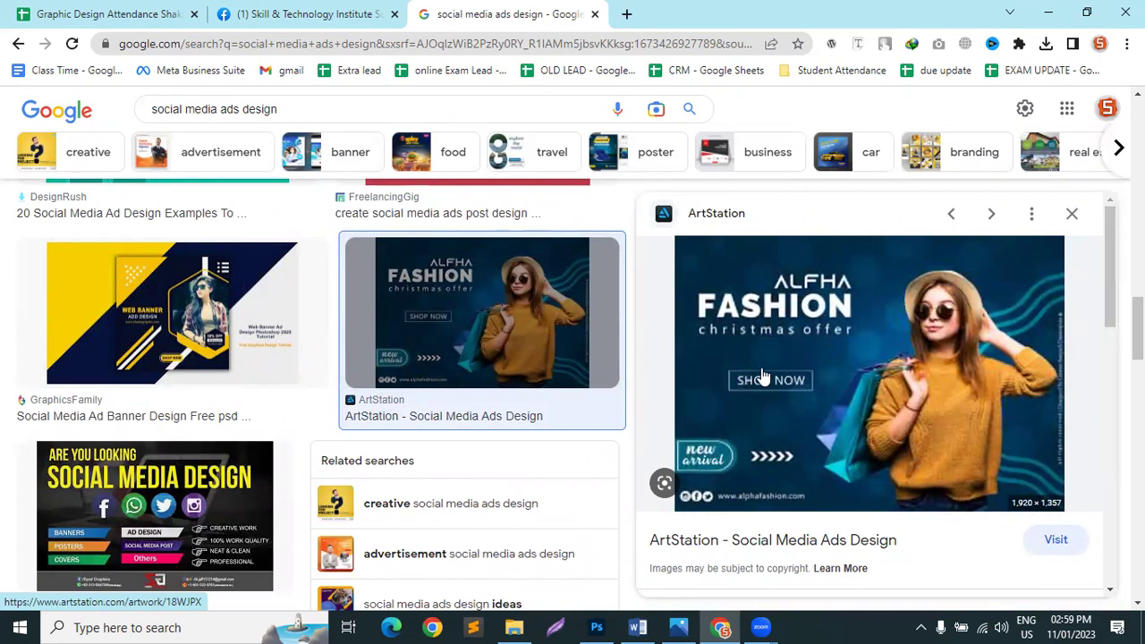
pyautogui.scroll(-5, 760, 370)
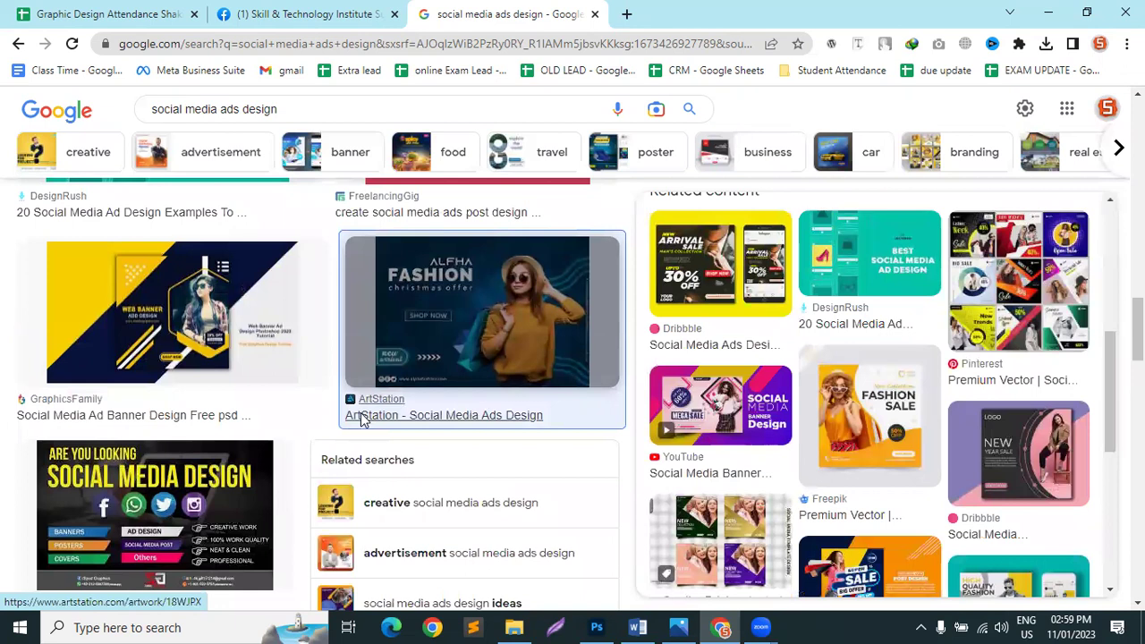
pyautogui.scroll(-4, 366, 417)
pyautogui.scroll(-1, 626, 417)
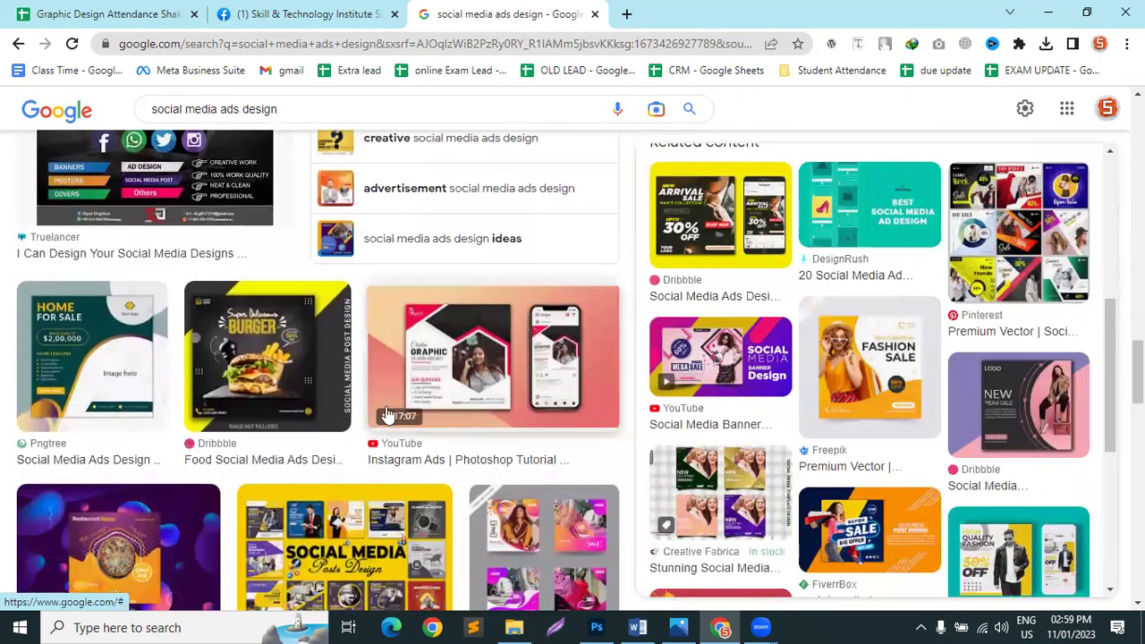
# Step: Preview the Dribbble burger food ad and scroll its related content
pyautogui.click(276, 300)
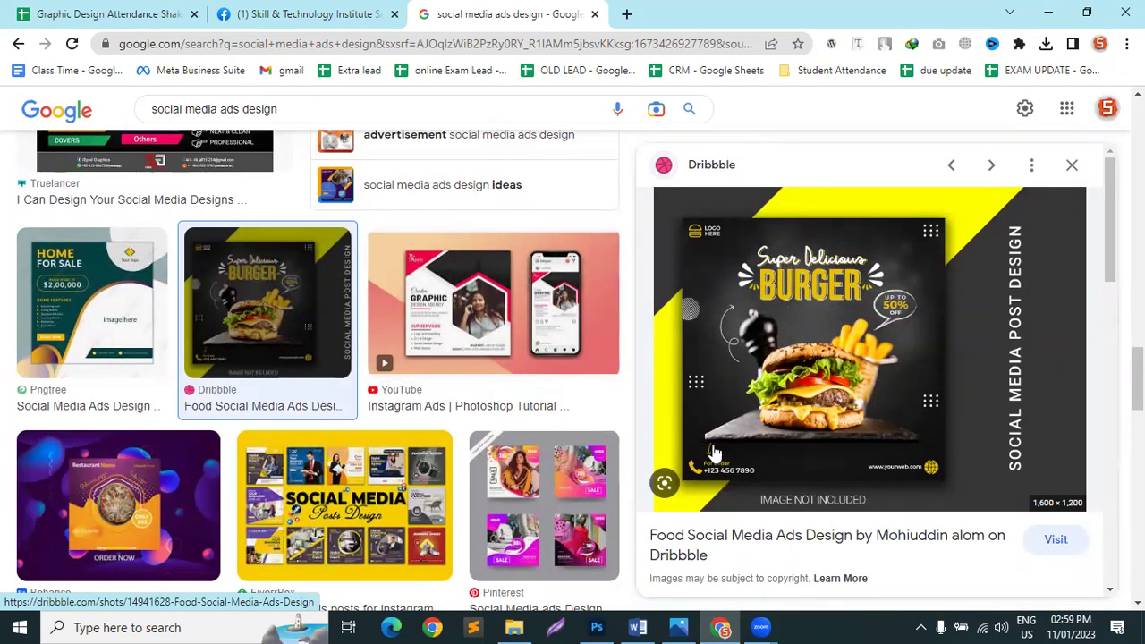
pyautogui.scroll(-3, 716, 456)
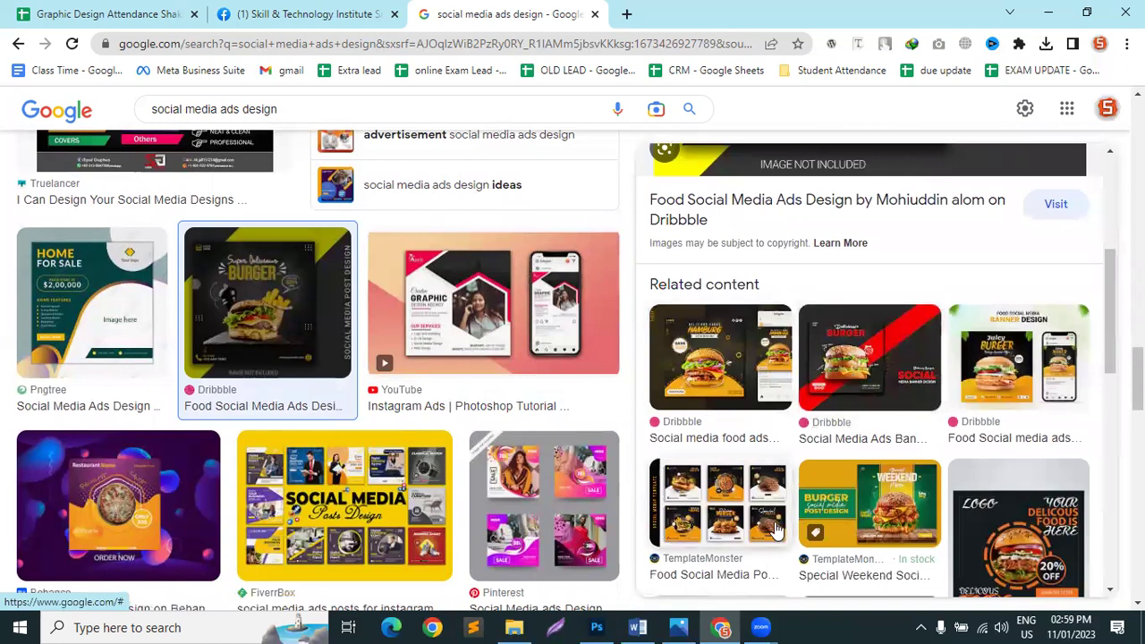
pyautogui.scroll(-3, 832, 296)
# Step: Open the TemplateMonster 'Special Weekend' burger post design and scroll through it
pyautogui.click(828, 254)
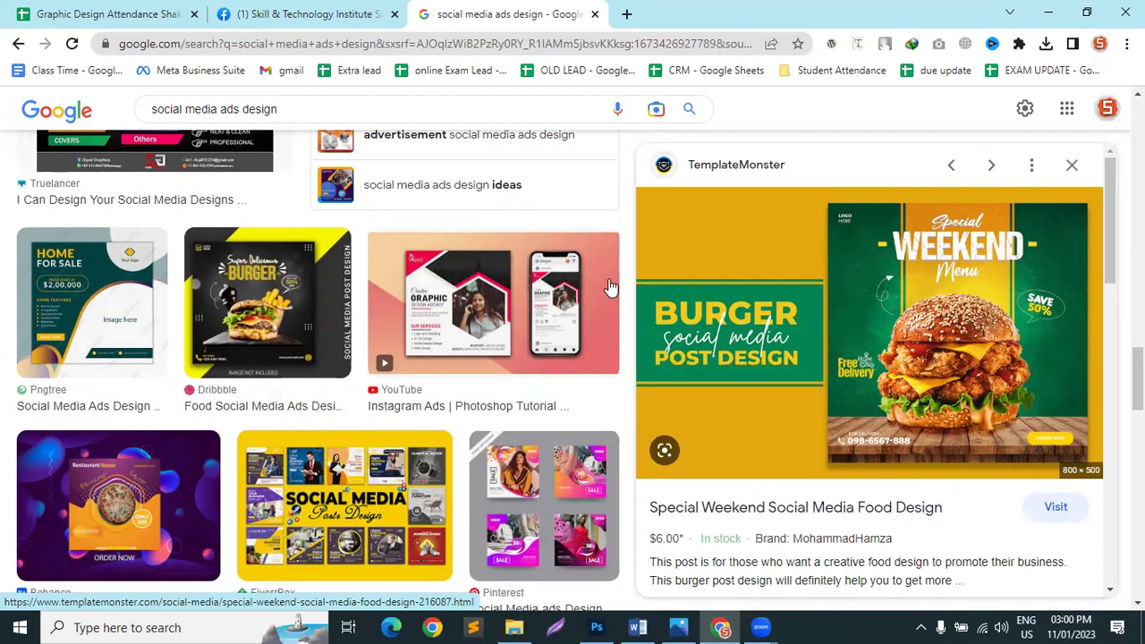
pyautogui.scroll(-4, 154, 310)
pyautogui.scroll(-1, 154, 310)
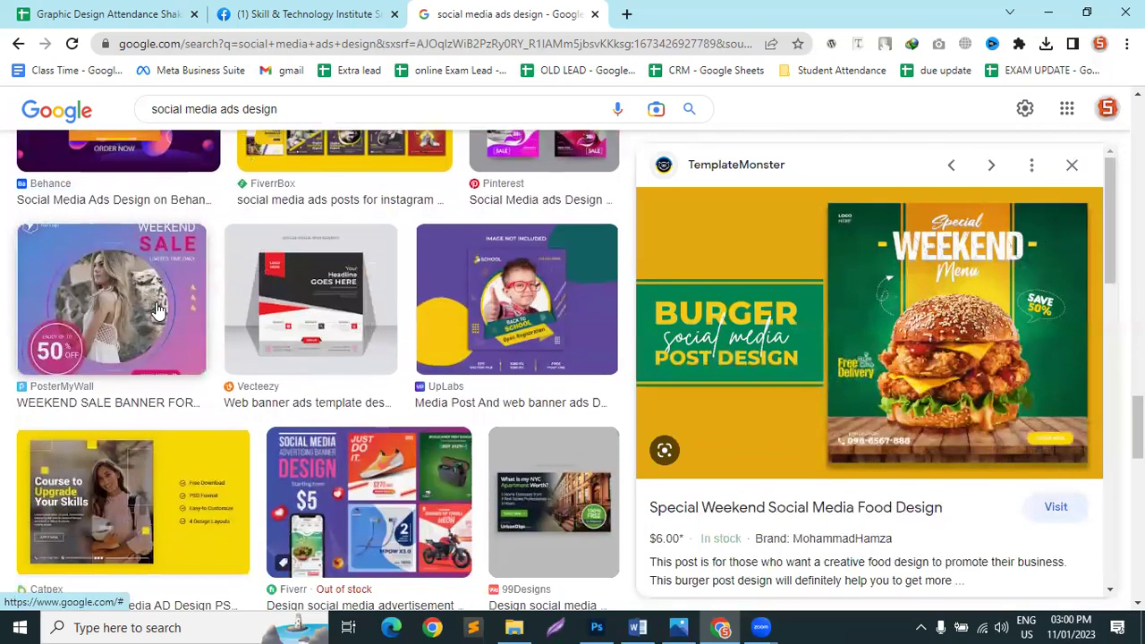
pyautogui.scroll(-1, 157, 309)
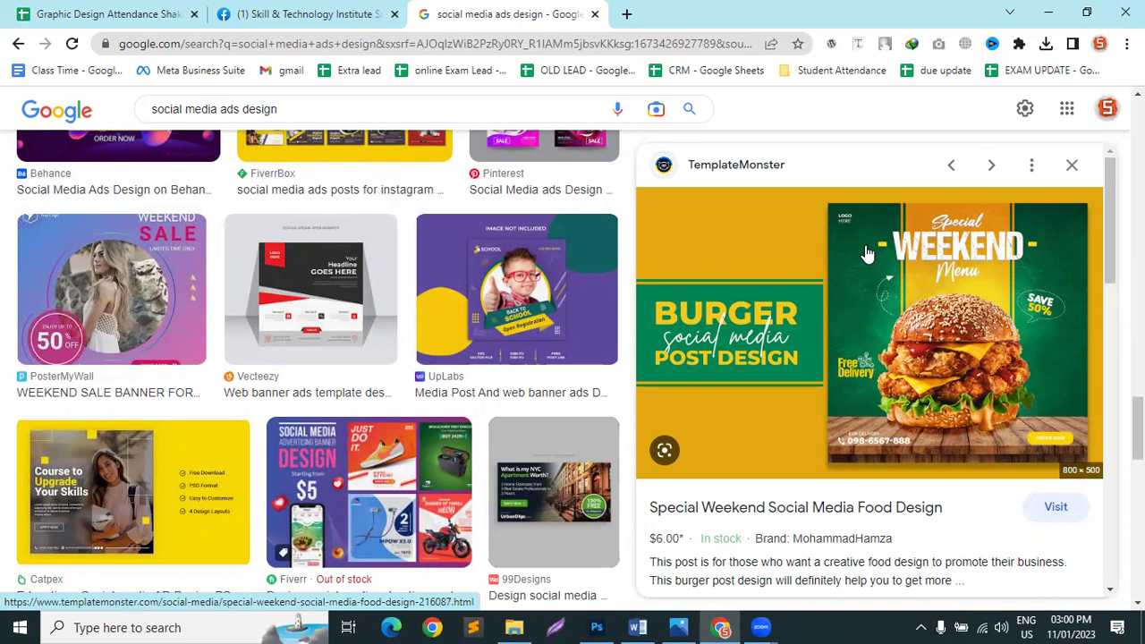
pyautogui.scroll(-5, 867, 253)
pyautogui.scroll(3, 798, 338)
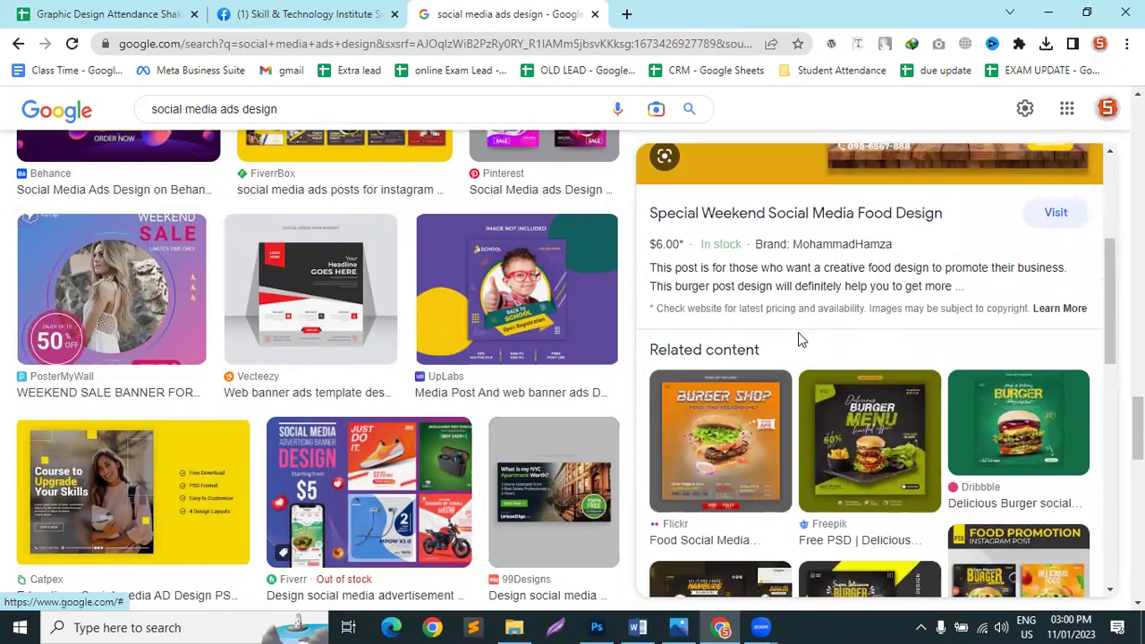
# Step: Scroll the preview and results, then preview Fiverr's $5.00 social media advertisement post banner
pyautogui.scroll(2, 800, 340)
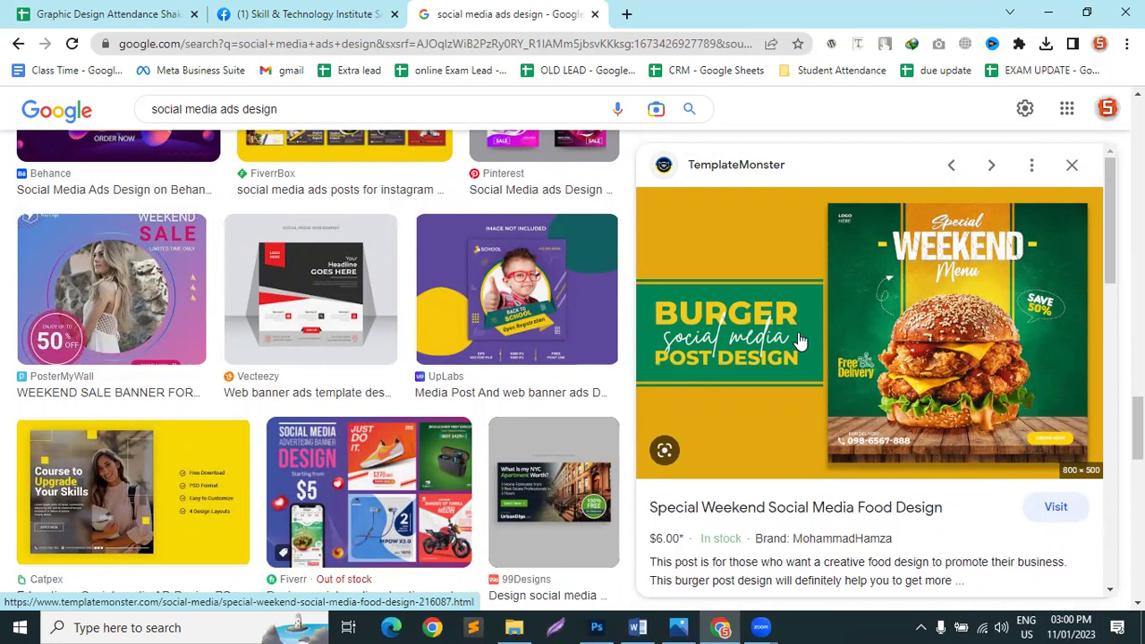
pyautogui.scroll(-1, 792, 324)
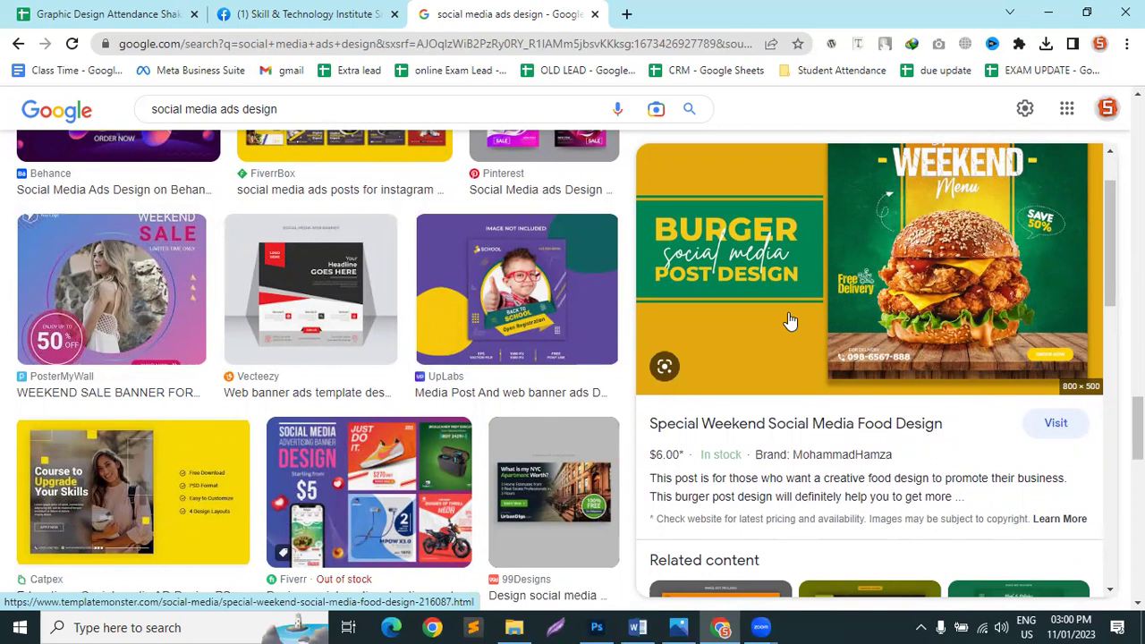
pyautogui.scroll(-1, 815, 361)
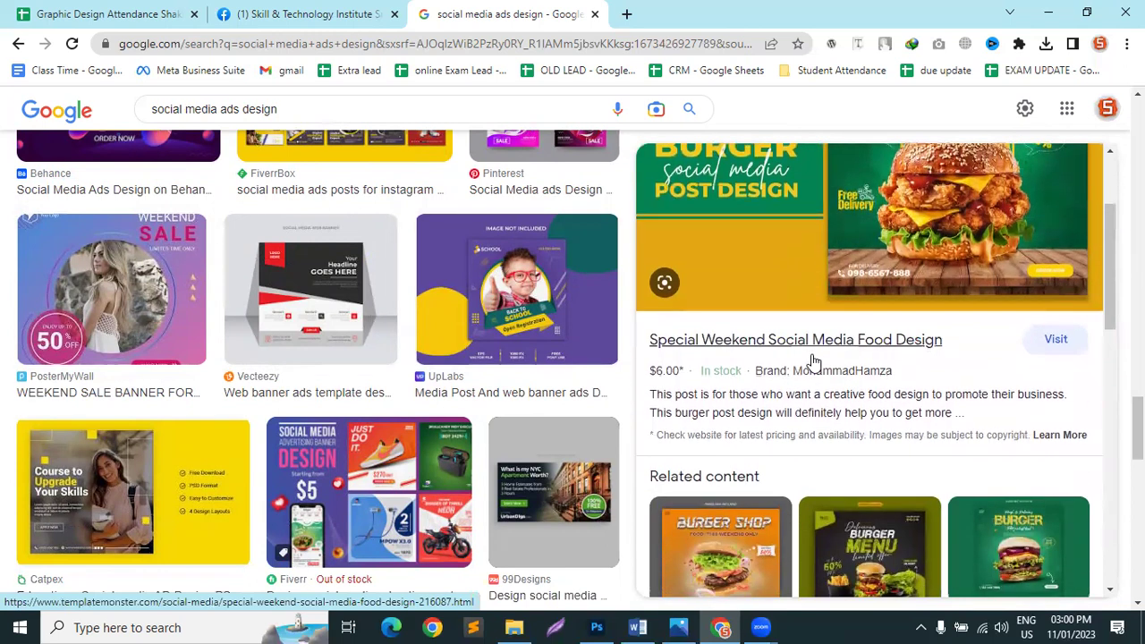
pyautogui.scroll(1, 815, 360)
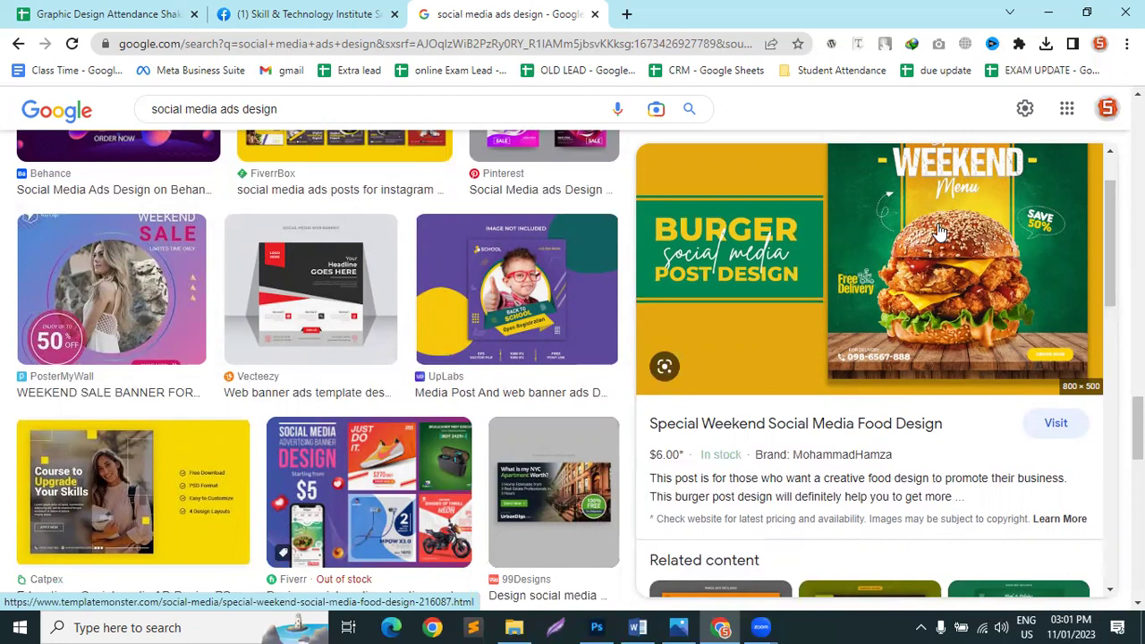
pyautogui.scroll(-3, 600, 281)
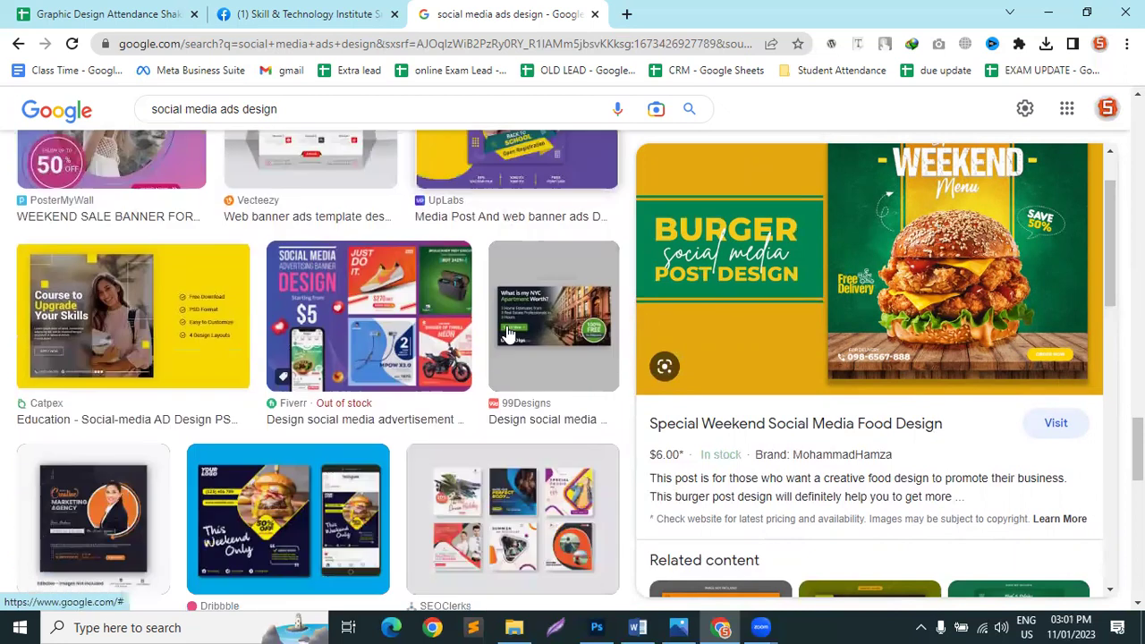
pyautogui.click(349, 226)
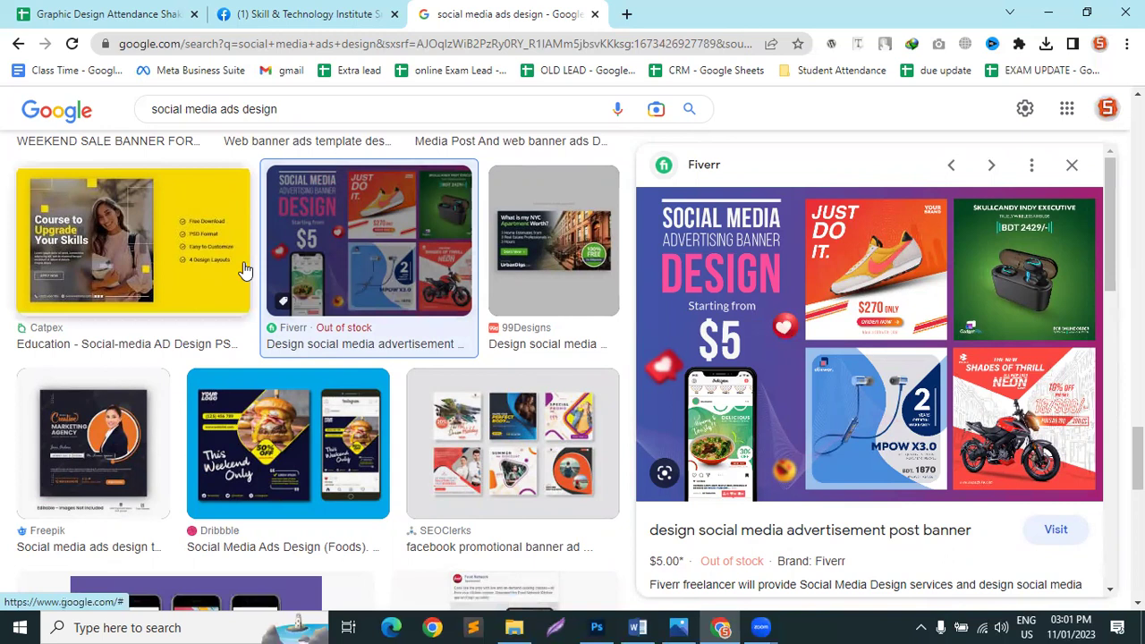
# Step: Preview the Catpex education, Freepik marketing agency and Behance moving home ads, plus a Photoshop tutorial video
pyautogui.click(51, 242)
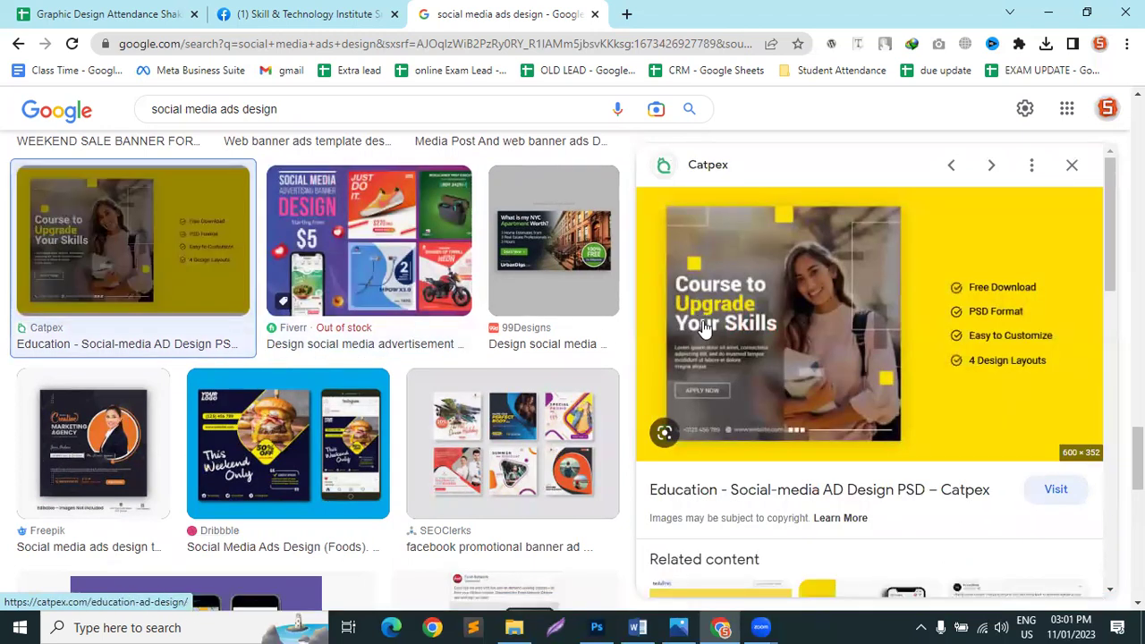
pyautogui.click(103, 461)
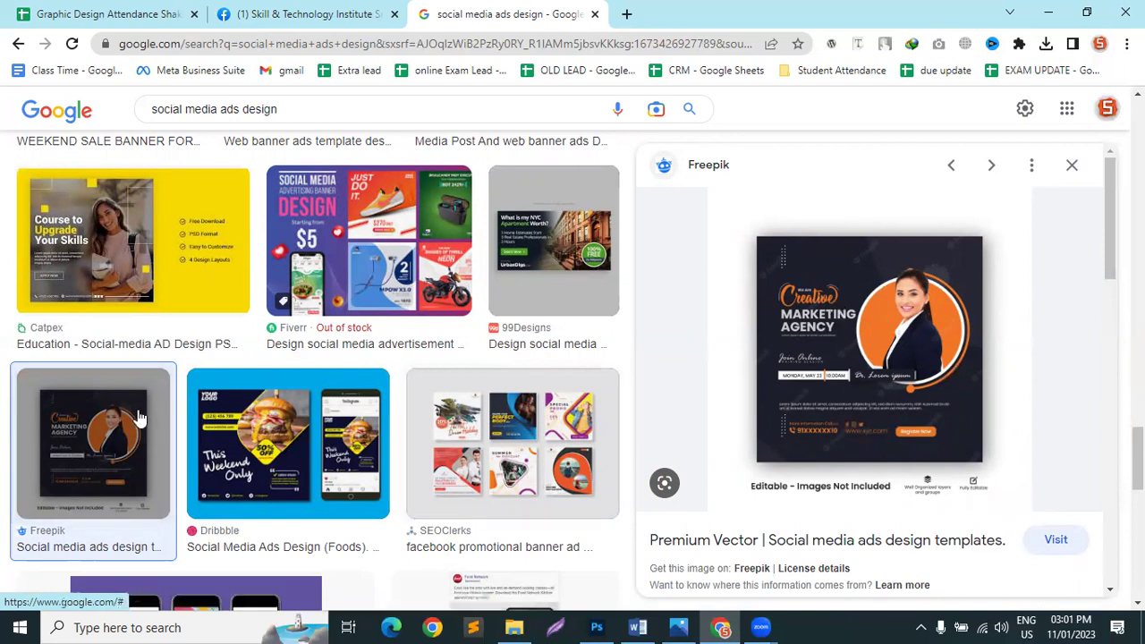
pyautogui.scroll(-5, 801, 317)
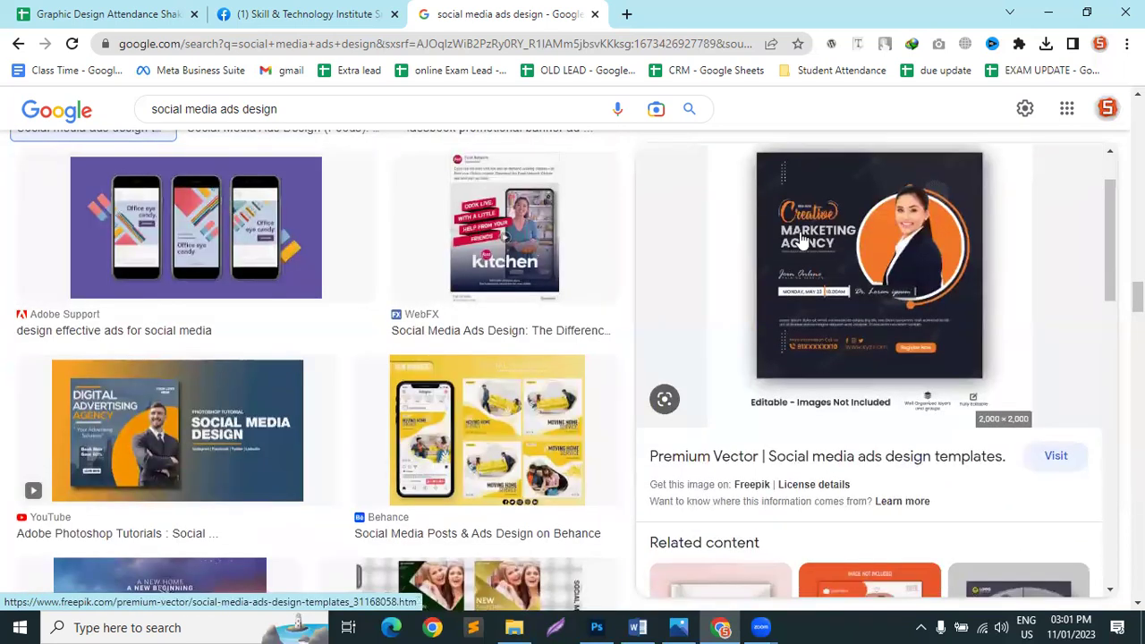
pyautogui.click(465, 421)
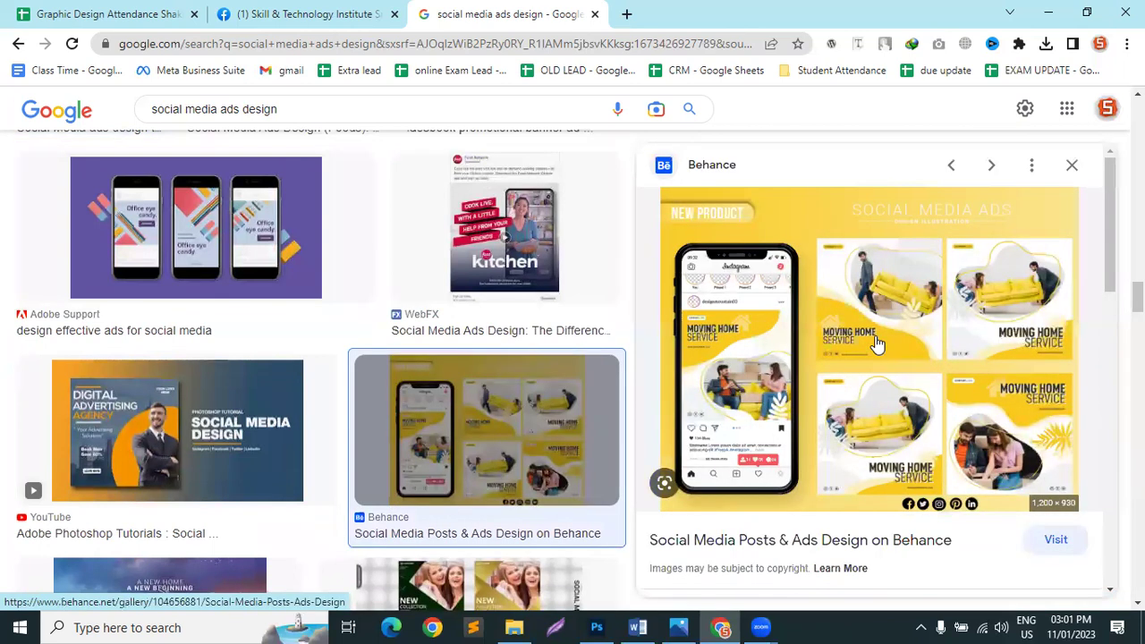
pyautogui.click(147, 428)
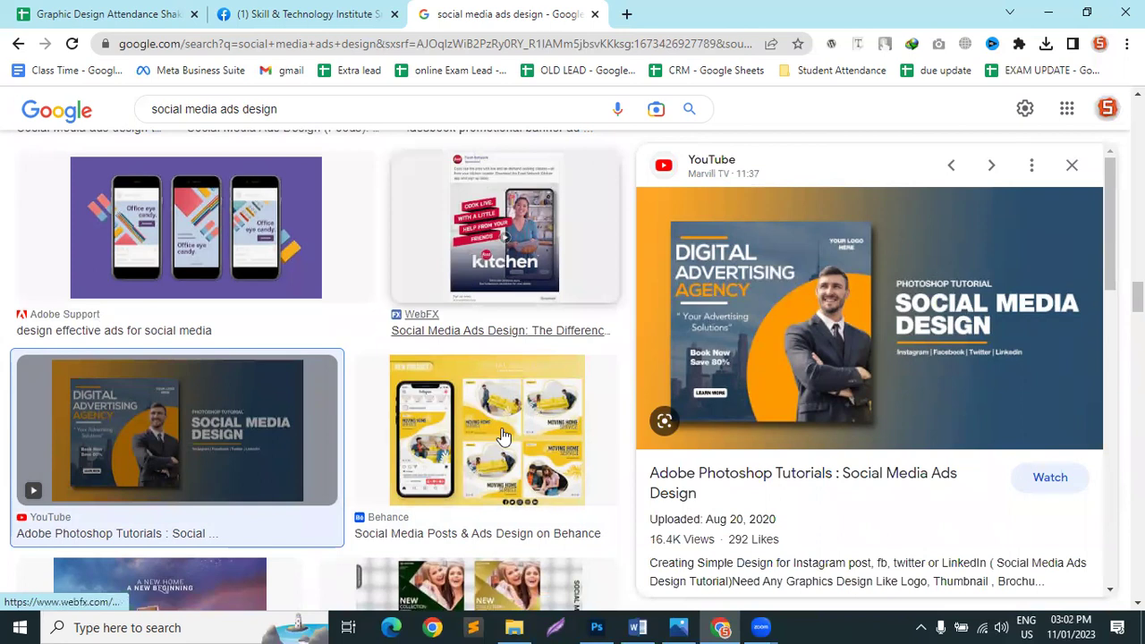
# Step: Preview the Creative Fabrica reference ad, then the YouTube 'Adobe Photoshop Tutorials : Social Media Ads Design' video
pyautogui.scroll(-3, 434, 416)
pyautogui.click(434, 416)
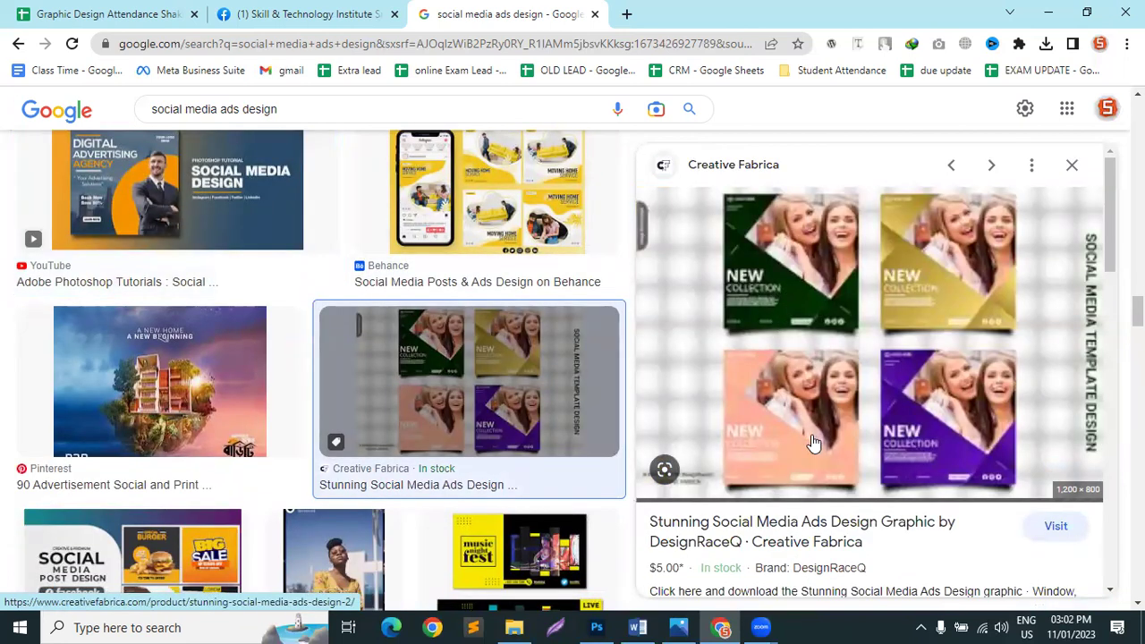
pyautogui.scroll(-2, 813, 429)
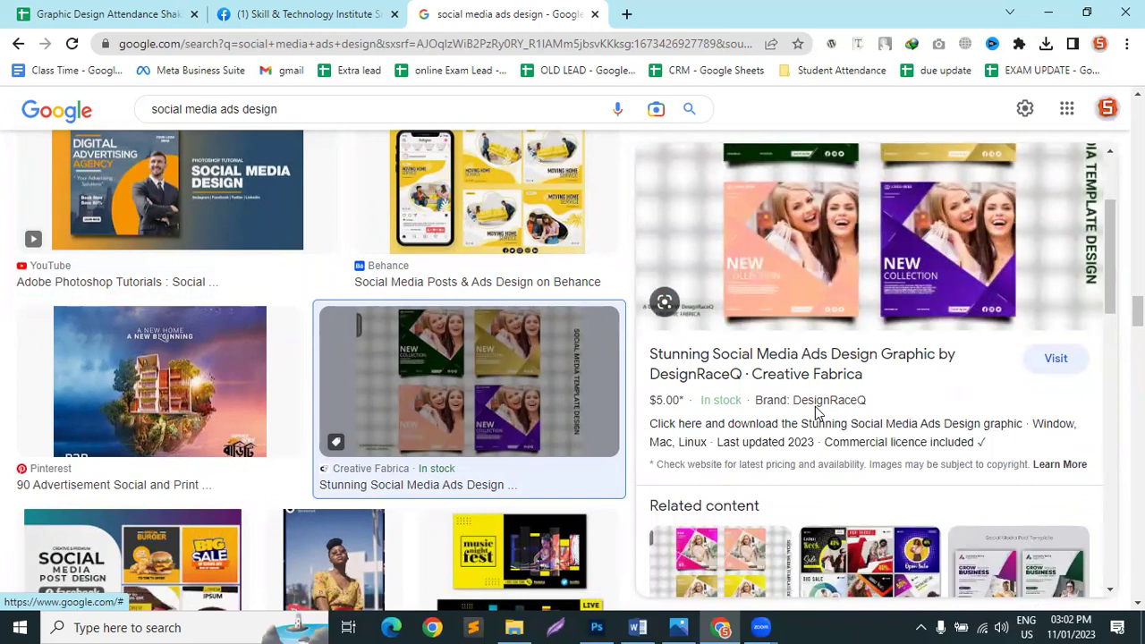
pyautogui.scroll(2, 813, 409)
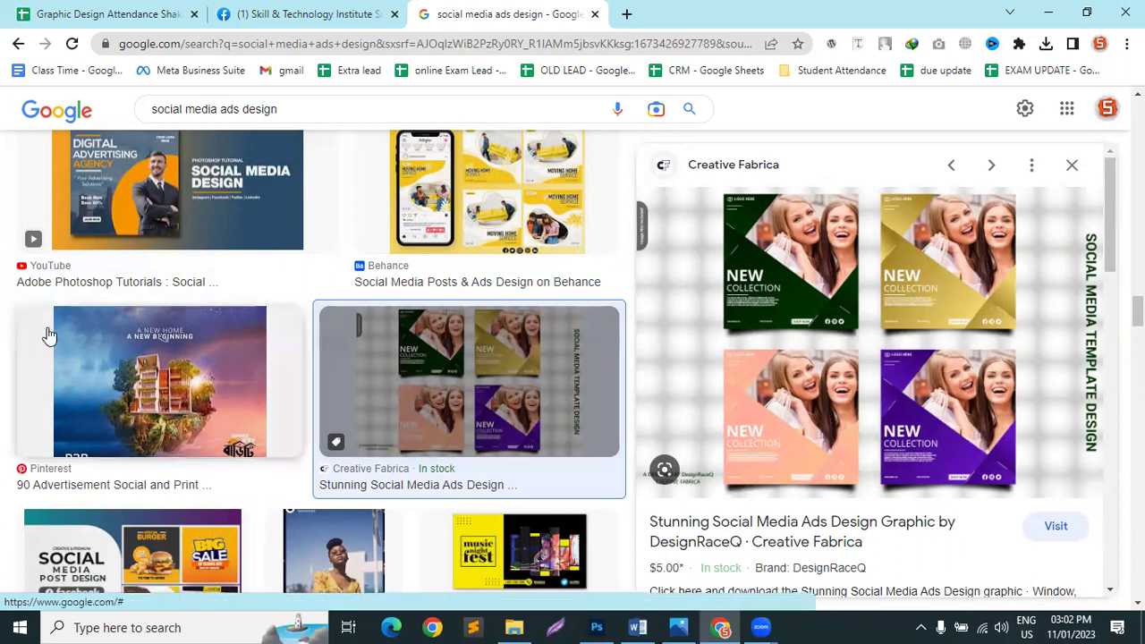
pyautogui.click(149, 193)
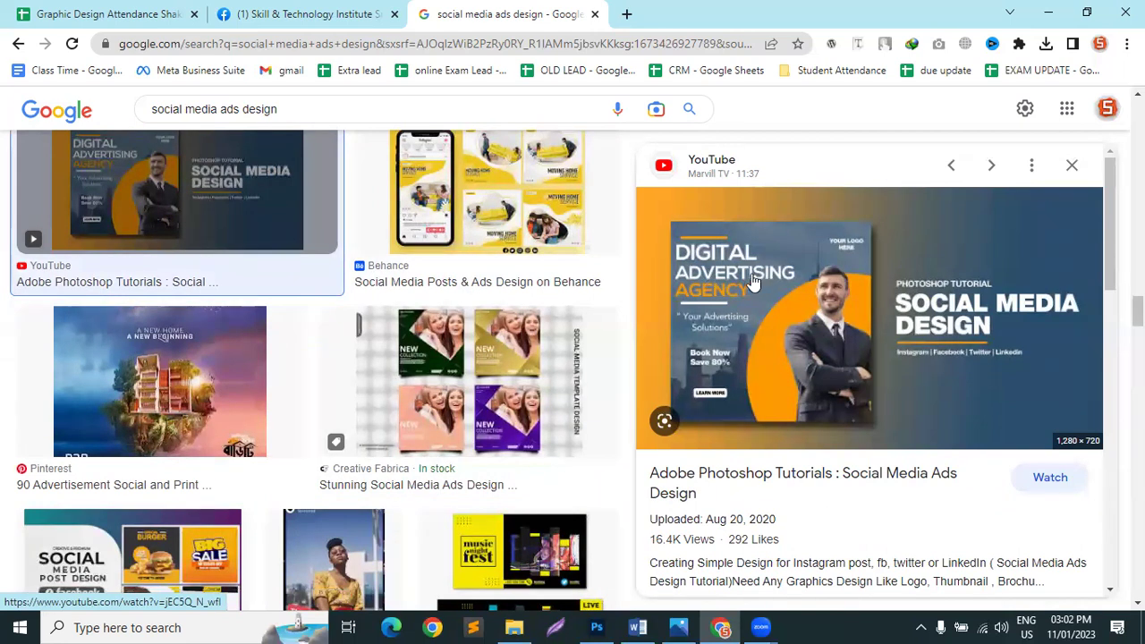
# Step: Open the GraphicMama Tutorials & Tips related image and scroll through the results
pyautogui.scroll(-1, 753, 283)
pyautogui.scroll(-2, 753, 283)
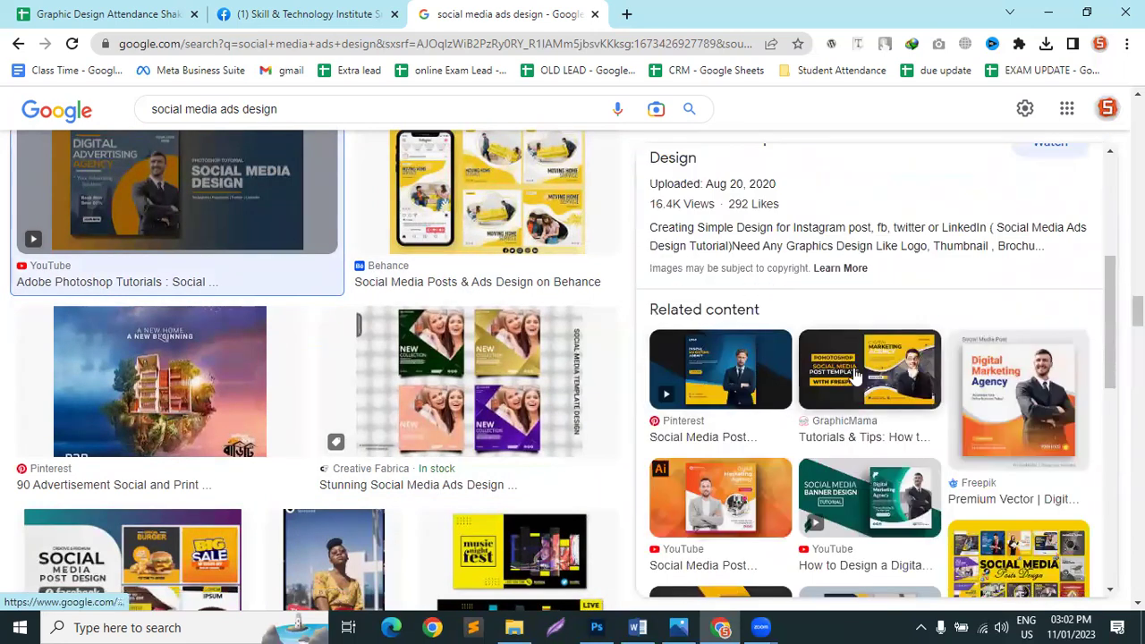
pyautogui.click(854, 376)
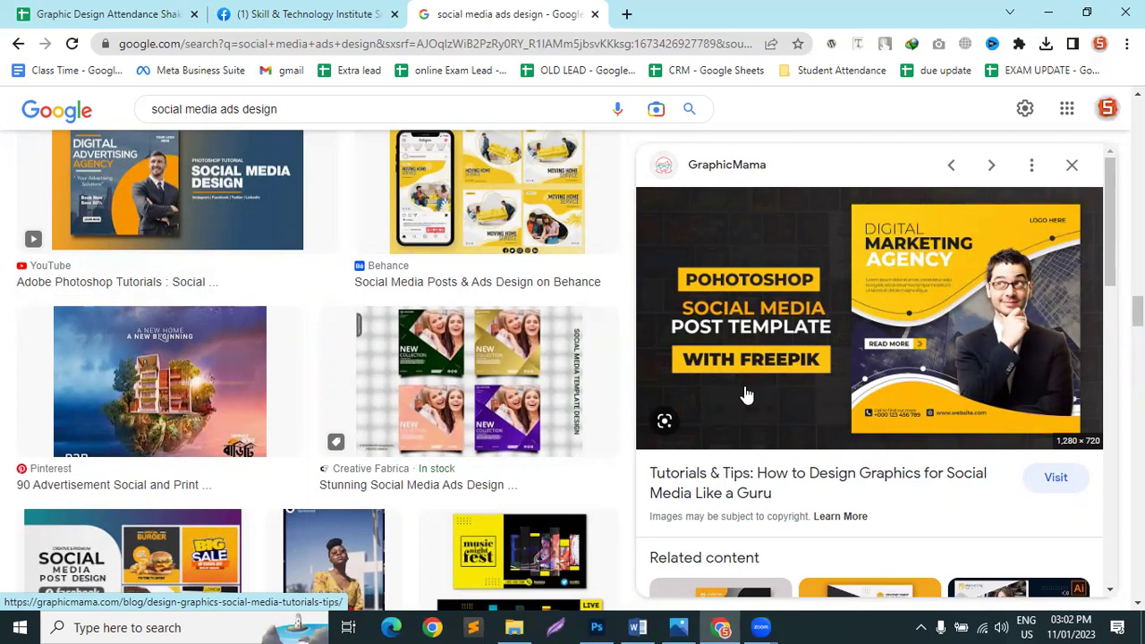
pyautogui.scroll(-1, 747, 395)
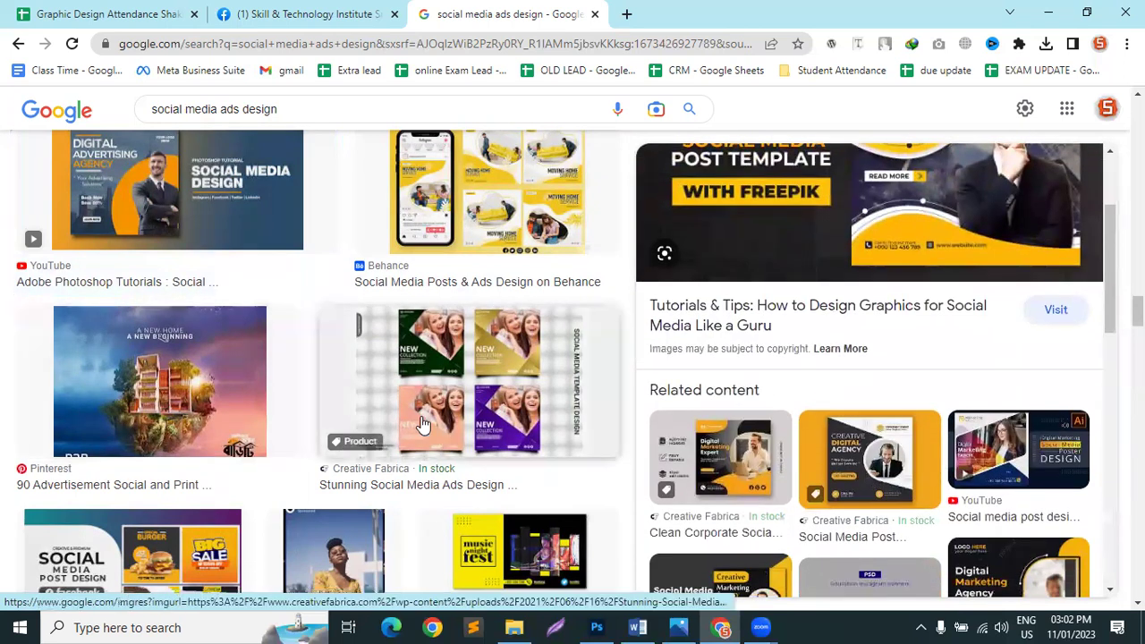
pyautogui.scroll(-2, 128, 465)
pyautogui.scroll(-1, 215, 340)
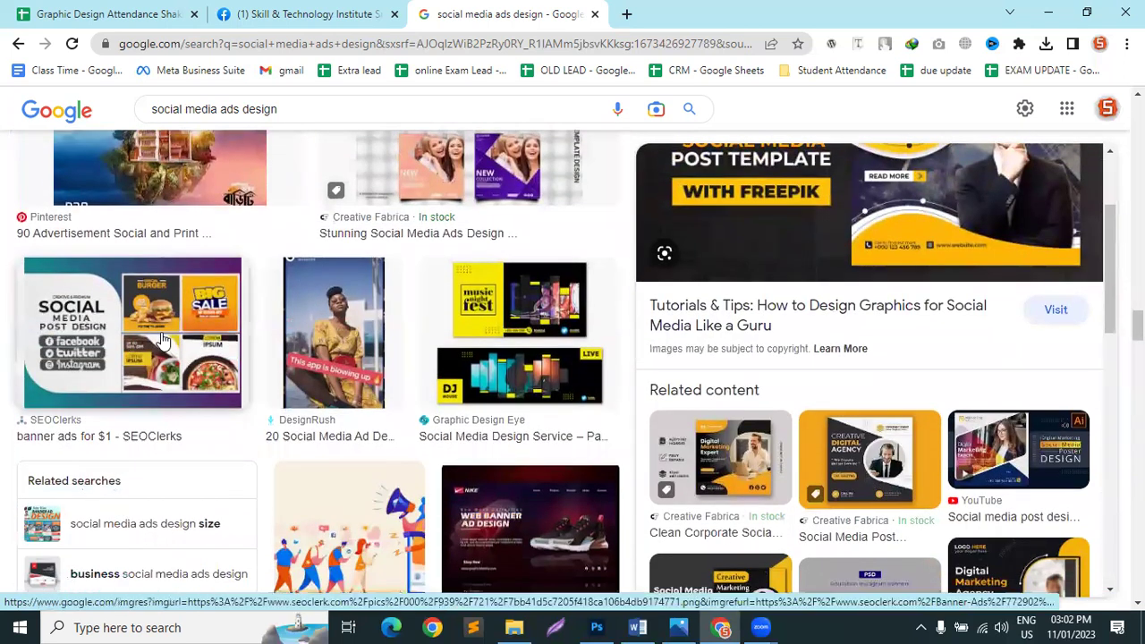
# Step: Preview the SEOClerks banner ads, VectorStock food ads and Behance social media posts designs
pyautogui.click(250, 351)
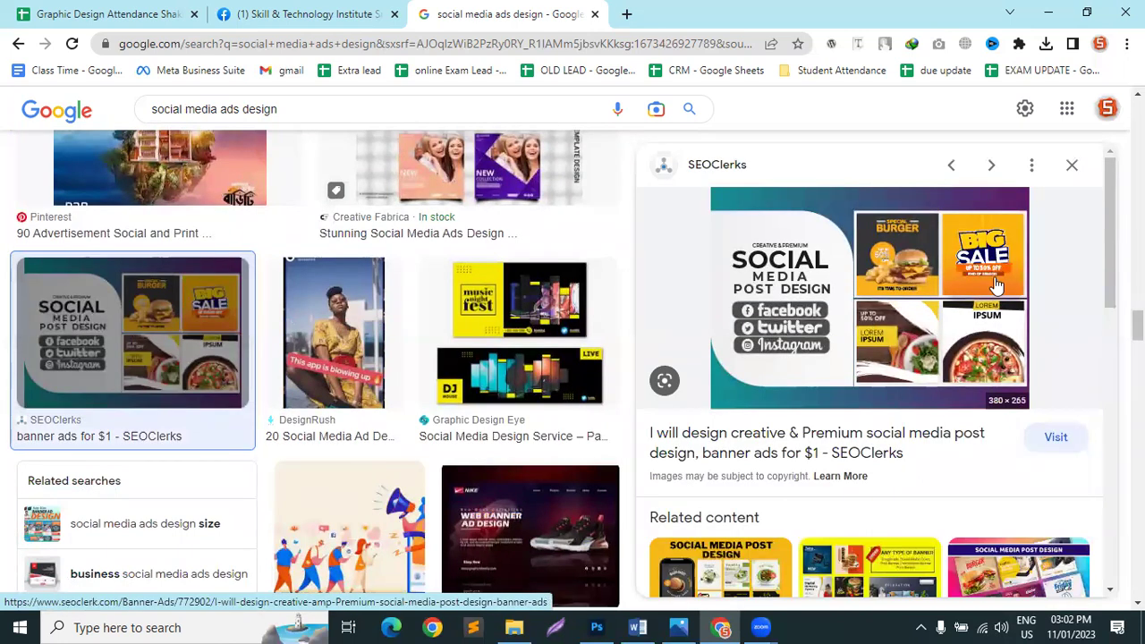
pyautogui.scroll(-5, 985, 535)
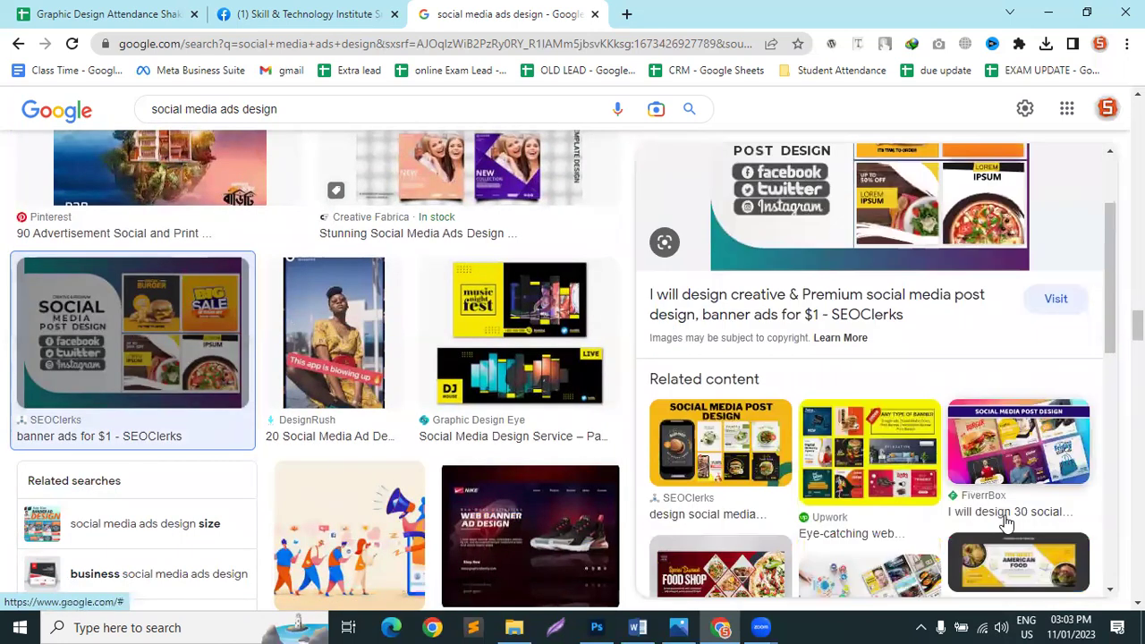
pyautogui.scroll(3, 408, 403)
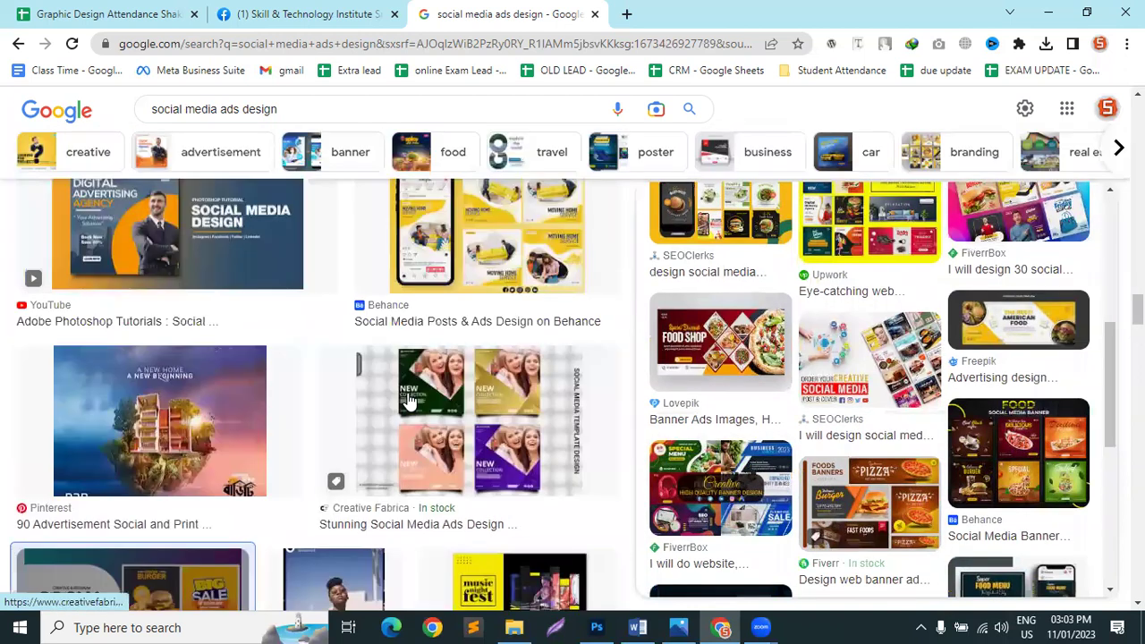
pyautogui.scroll(3, 407, 402)
pyautogui.scroll(5, 407, 403)
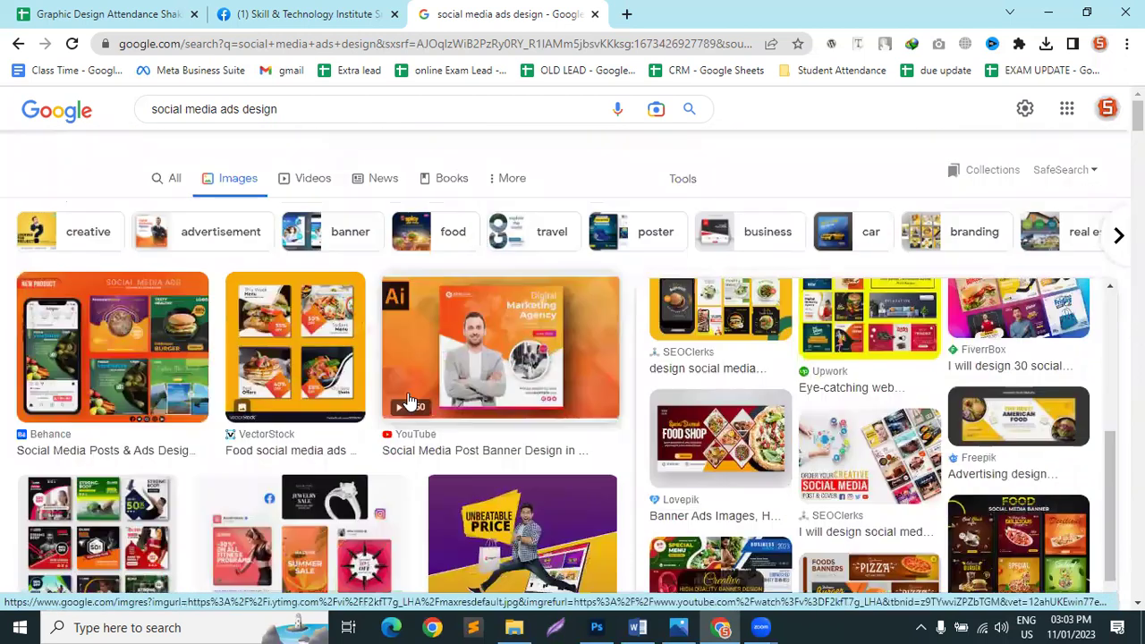
pyautogui.click(280, 332)
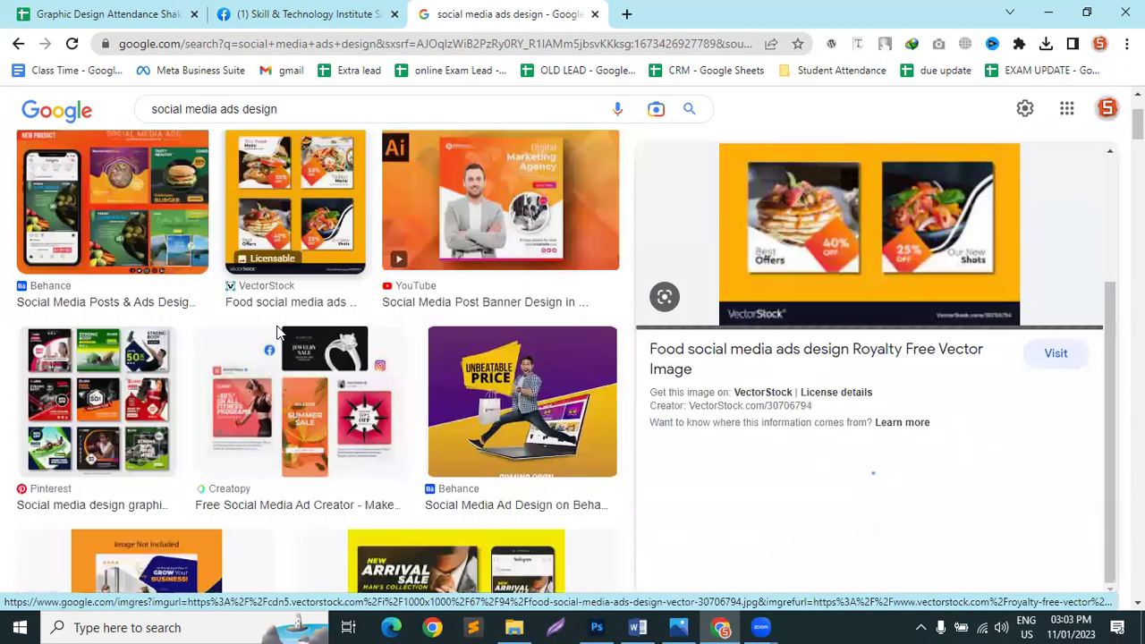
pyautogui.click(174, 231)
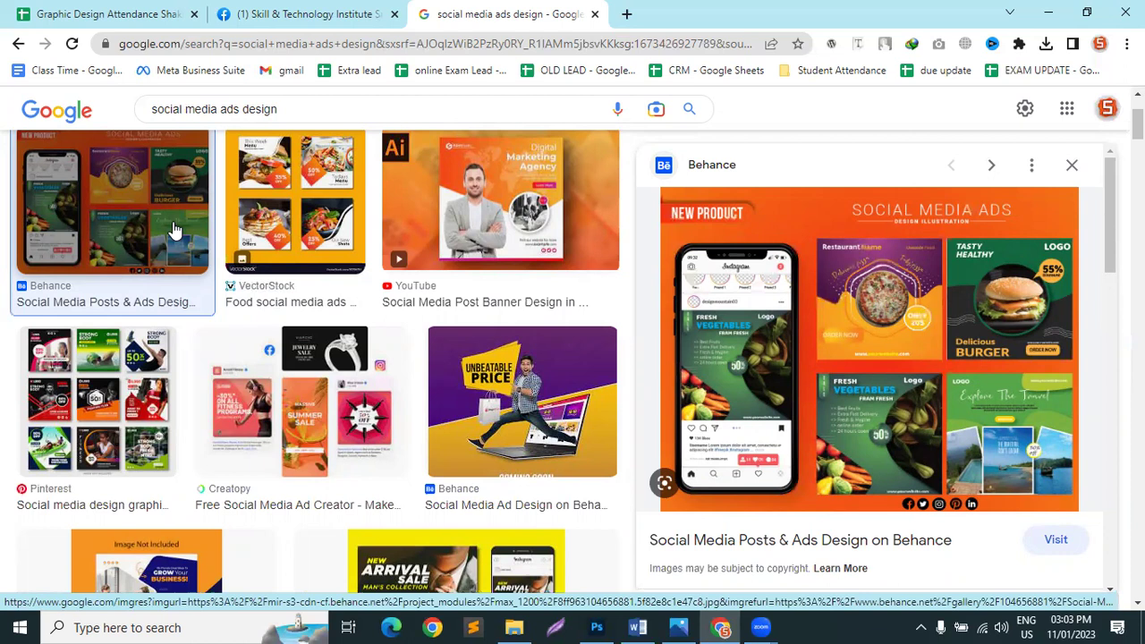
# Step: Preview the YouTube Social Media Post Banner Design and the Freepik corporate social media ad
pyautogui.click(415, 162)
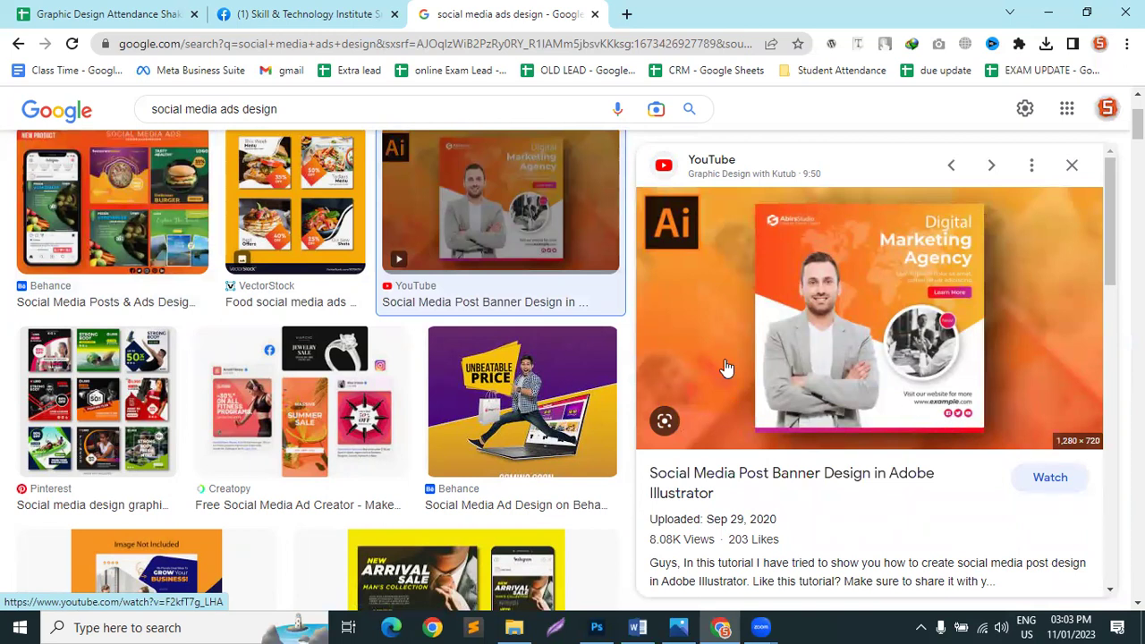
pyautogui.scroll(-2, 505, 454)
pyautogui.scroll(-1, 505, 463)
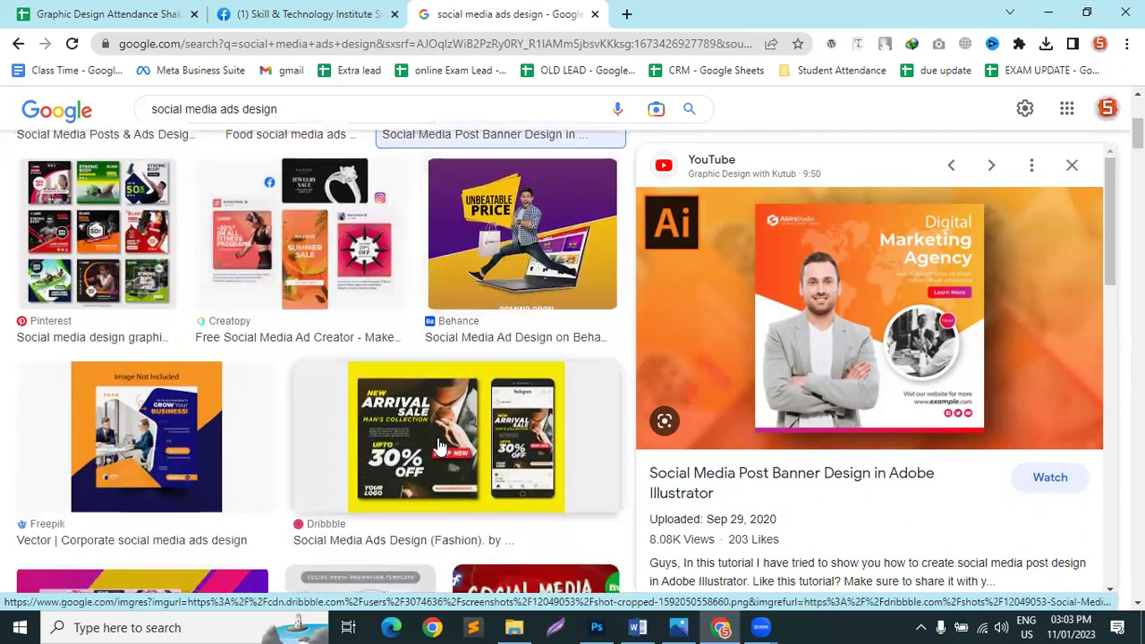
pyautogui.scroll(-3, 153, 435)
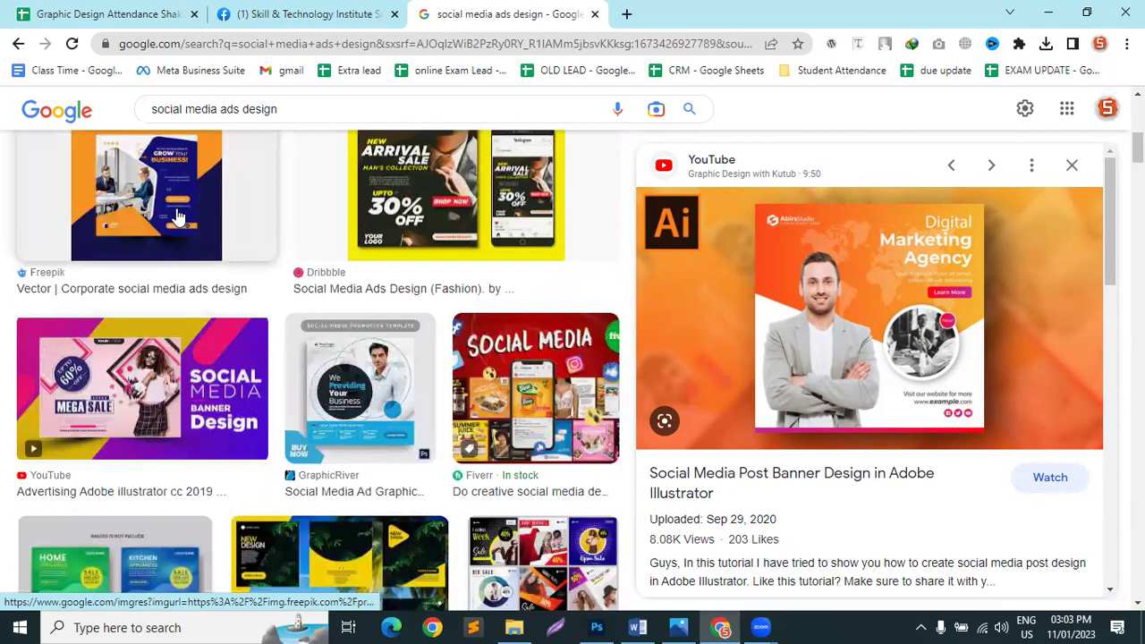
pyautogui.click(178, 217)
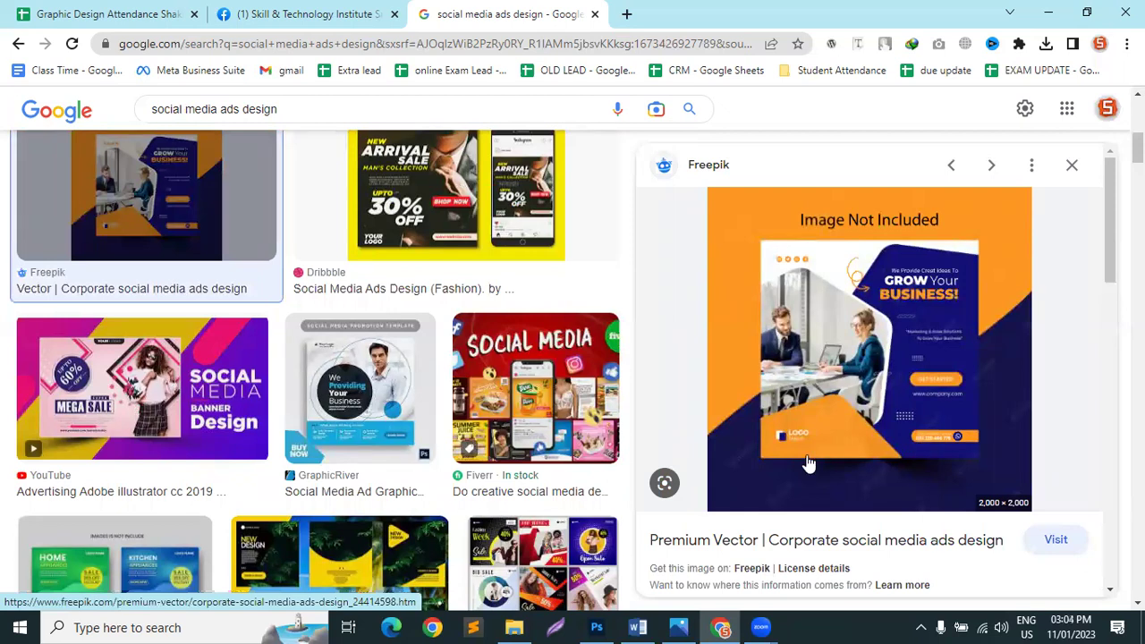
pyautogui.scroll(-4, 491, 463)
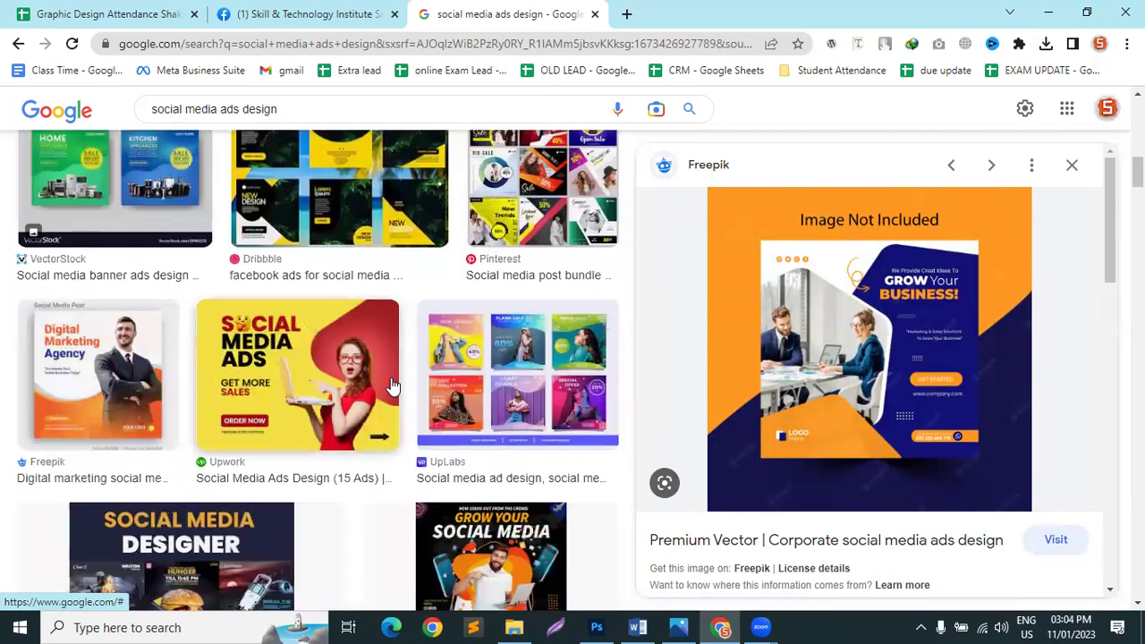
# Step: Preview the Upwork, Freepik Digital Marketing Agency and FreelancingGig designs, ending on PosterMyWall's 'Grow Your Social Media' template
pyautogui.click(295, 385)
pyautogui.click(125, 385)
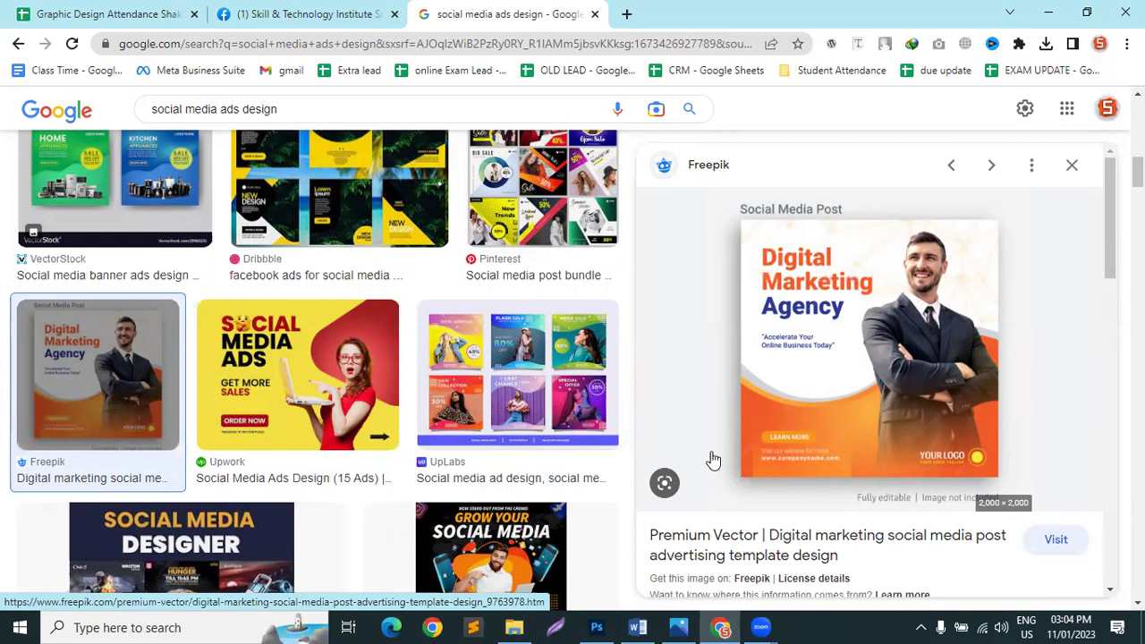
pyautogui.scroll(-5, 422, 384)
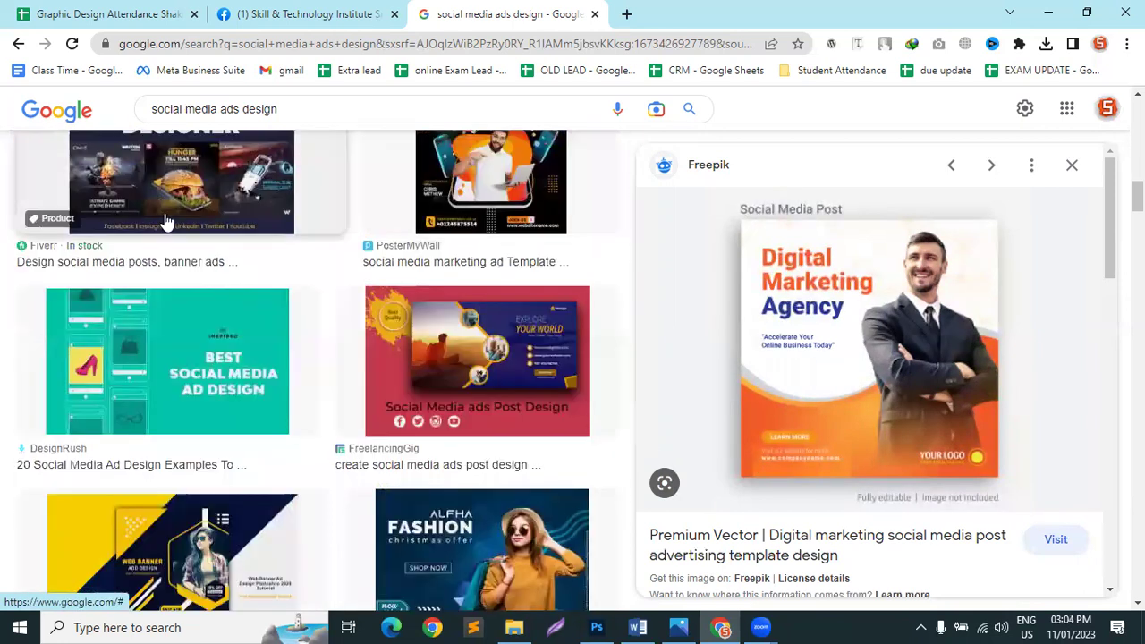
pyautogui.click(466, 361)
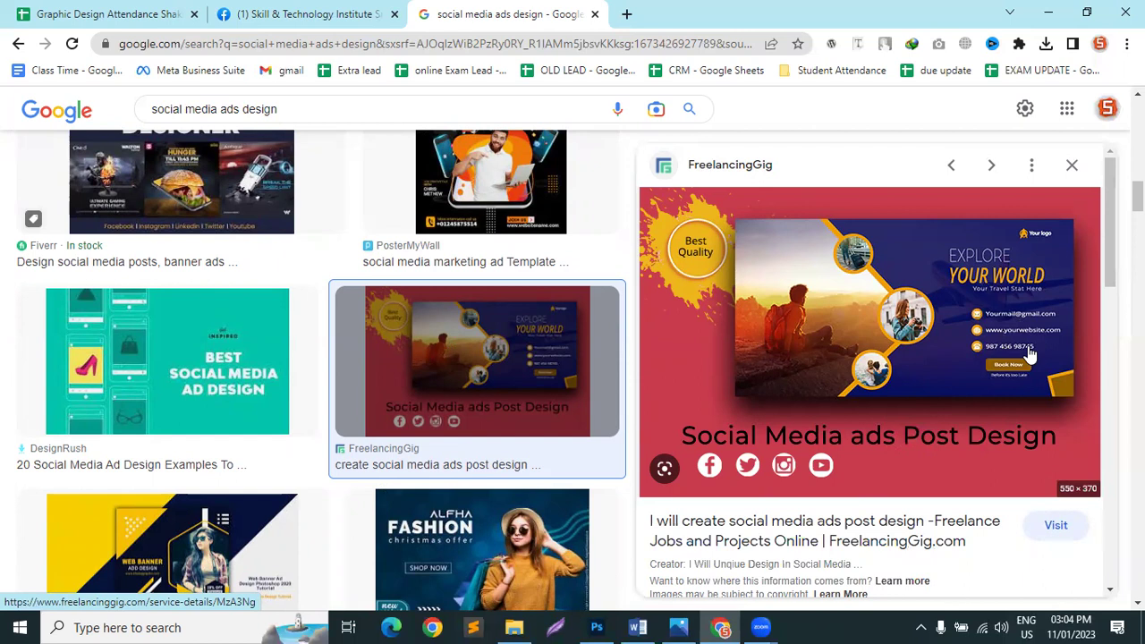
pyautogui.click(517, 207)
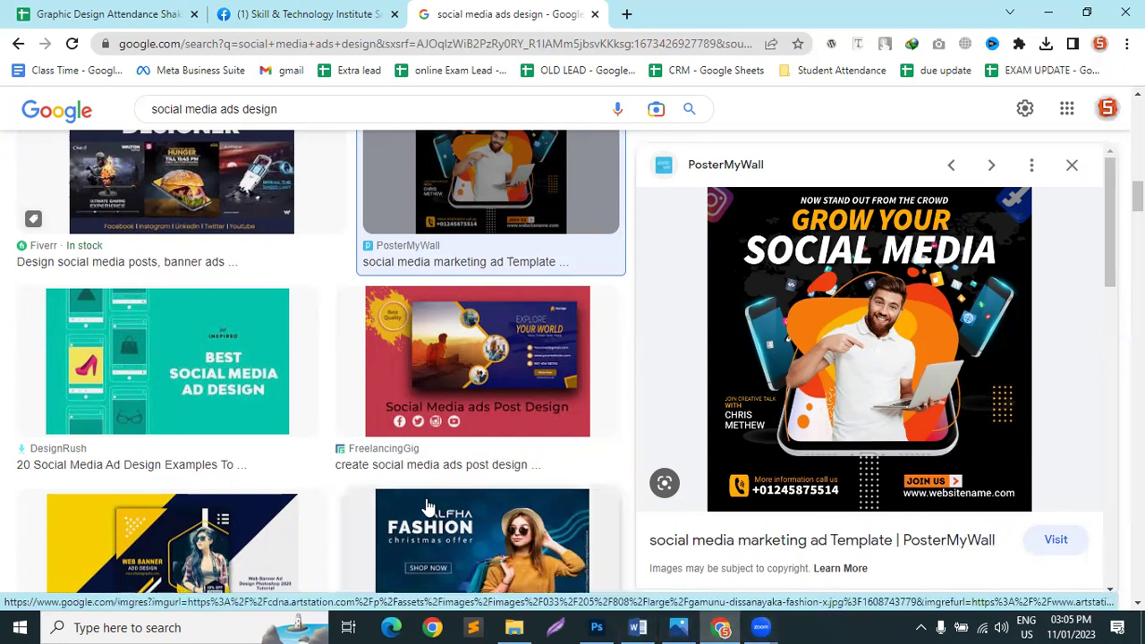
pyautogui.scroll(-2, 542, 218)
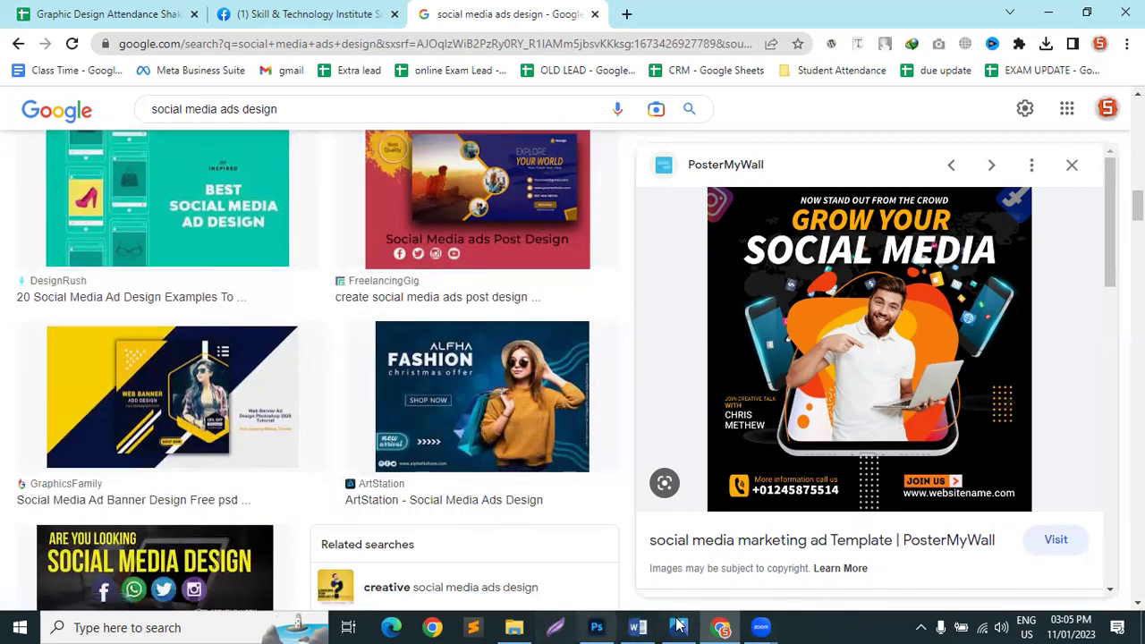
# Step: Draw a small red-filled triangle near the upper left of the Photoshop canvas
pyautogui.click(597, 627)
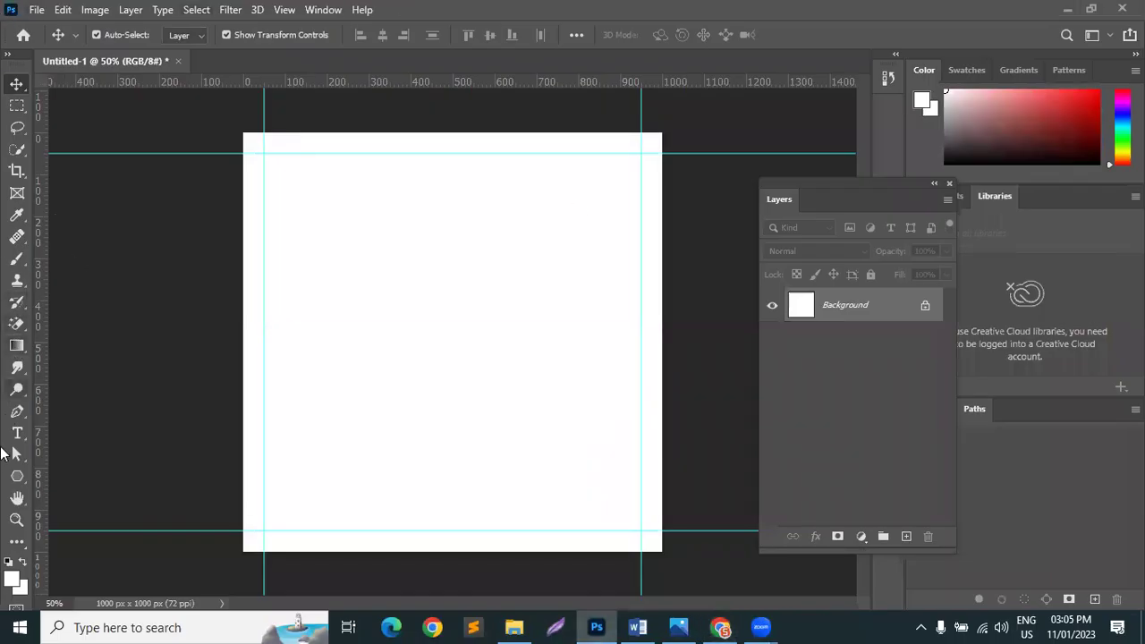
pyautogui.click(14, 479)
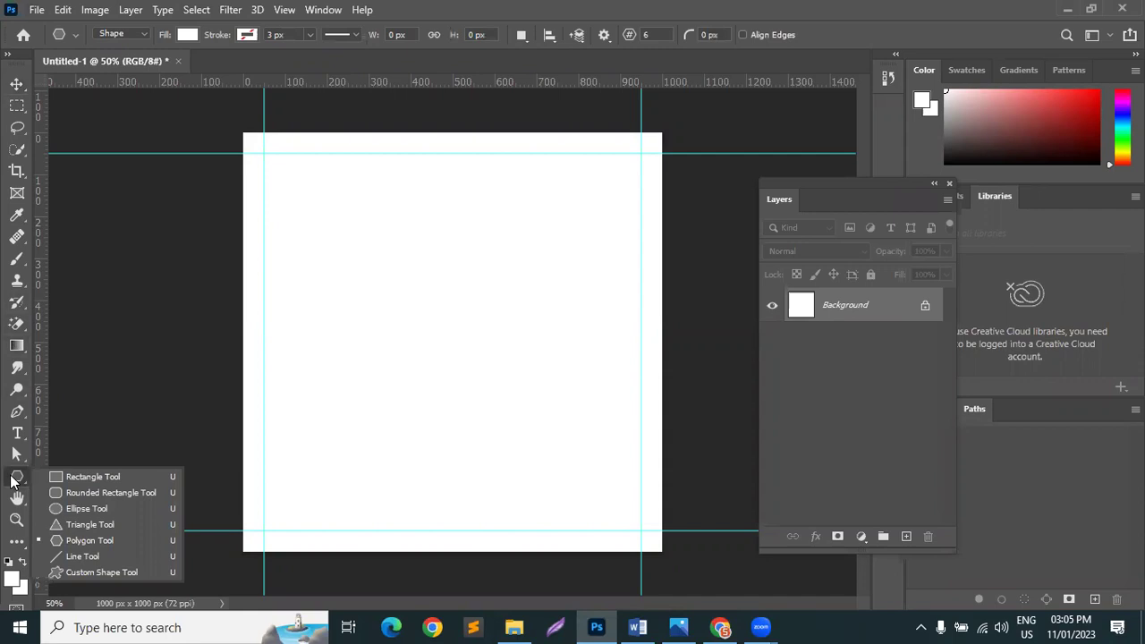
pyautogui.click(92, 526)
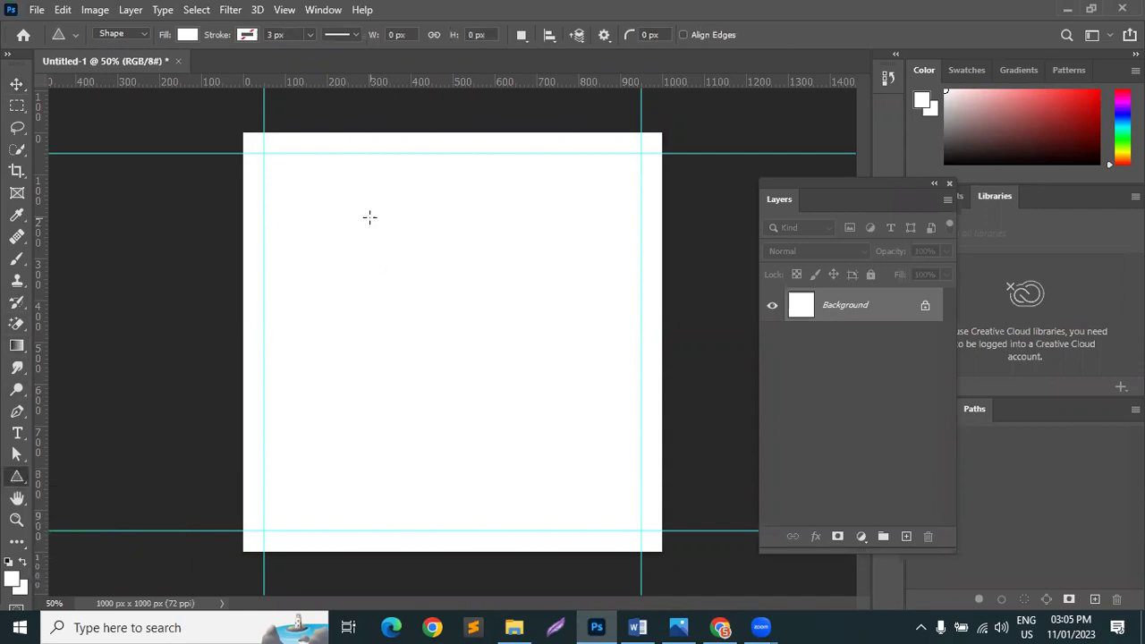
pyautogui.hotkey('ctrl', '+')
pyautogui.moveTo(282, 217); pyautogui.dragTo(327, 257)
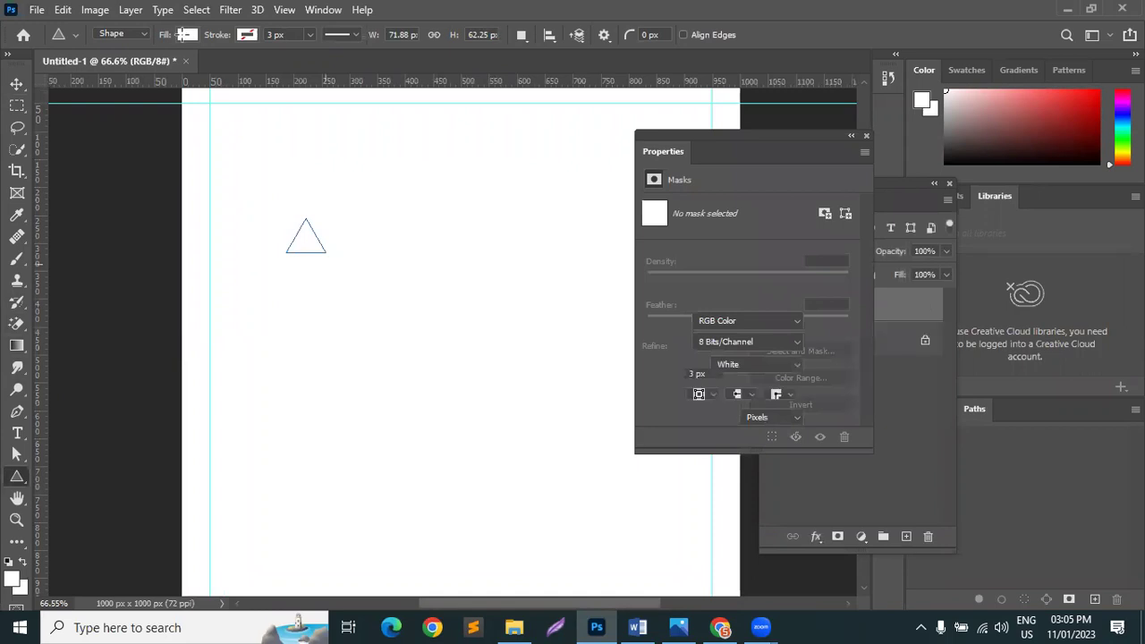
pyautogui.click(188, 36)
pyautogui.click(92, 119)
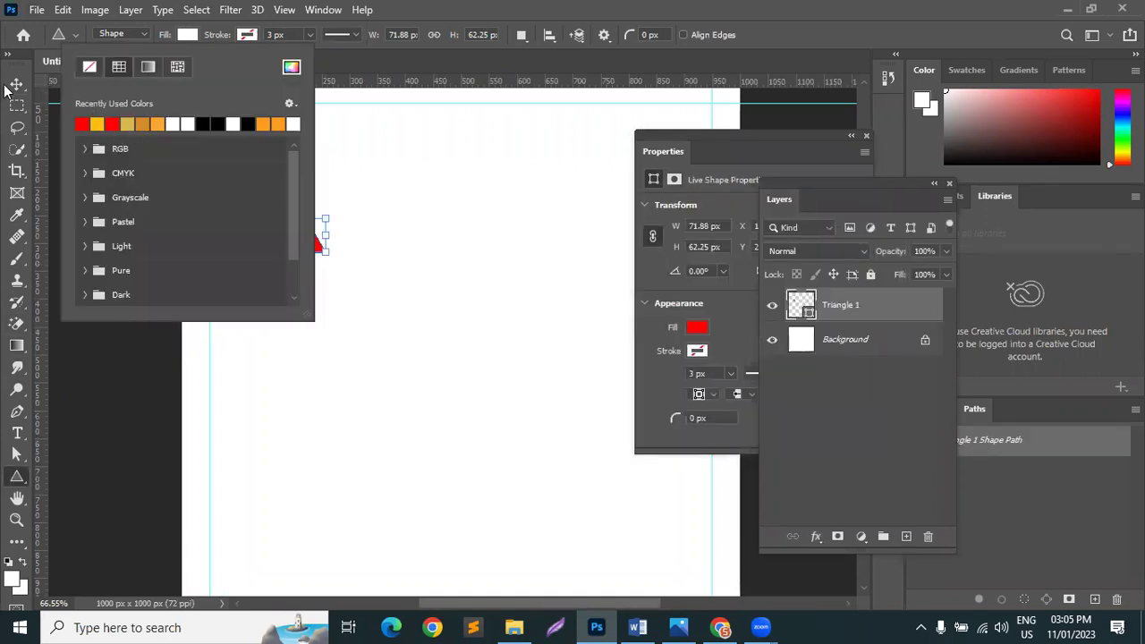
pyautogui.click(16, 84)
# Step: Duplicate the Triangle 1 layer with Ctrl+J
pyautogui.click(16, 83)
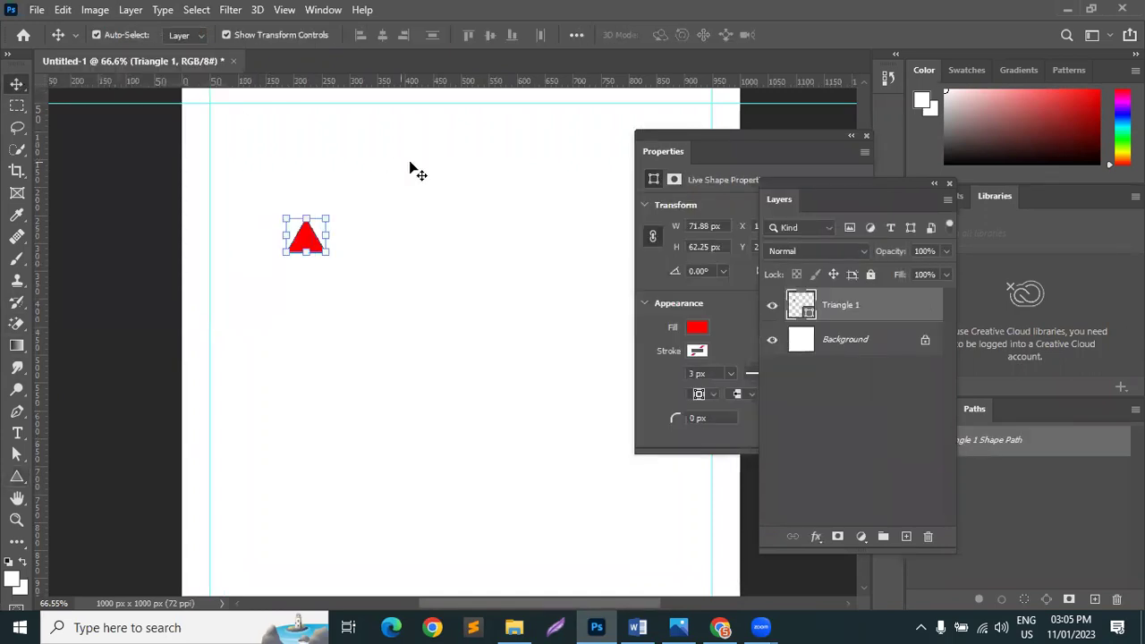
pyautogui.click(866, 307)
pyautogui.hotkey('ctrl', 'j')
pyautogui.hotkey('ctrl', 'j')
pyautogui.hotkey('ctrl', 'j')
pyautogui.hotkey('ctrl', 'j')
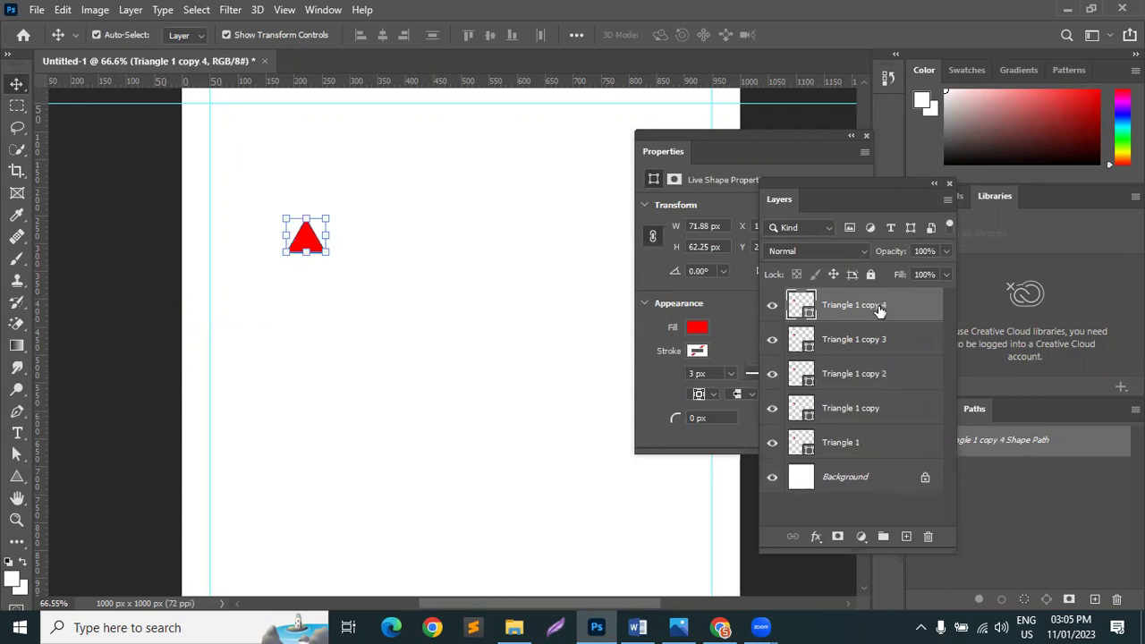
# Step: Move the top triangle copy about 261 px right and select all five triangle layers
pyautogui.moveTo(304, 240); pyautogui.dragTo(545, 248)
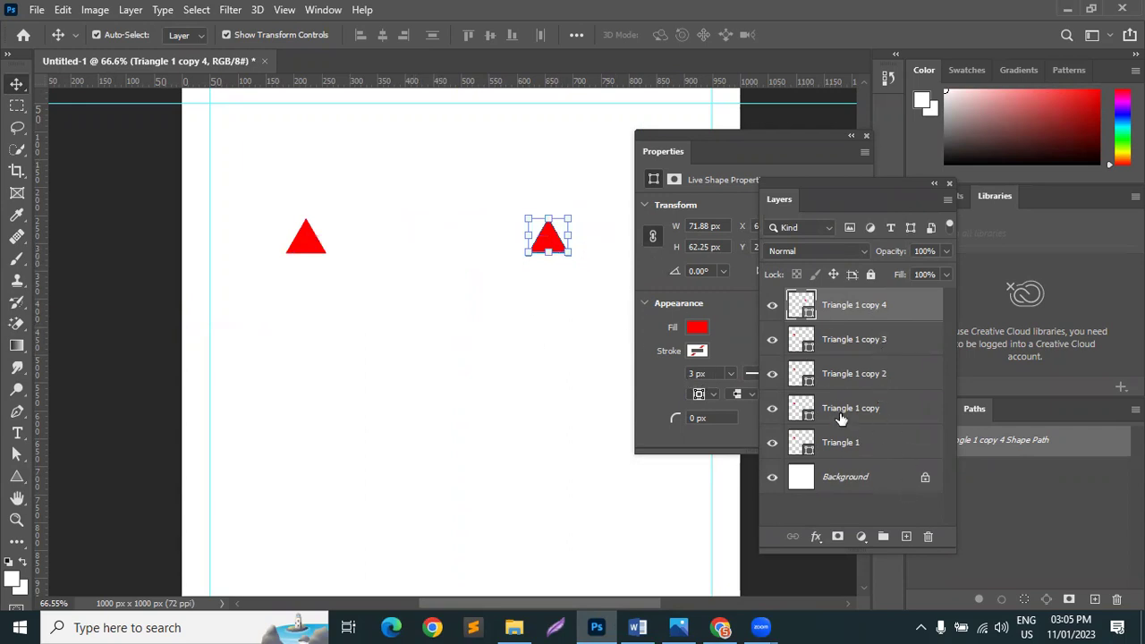
pyautogui.click(849, 453)
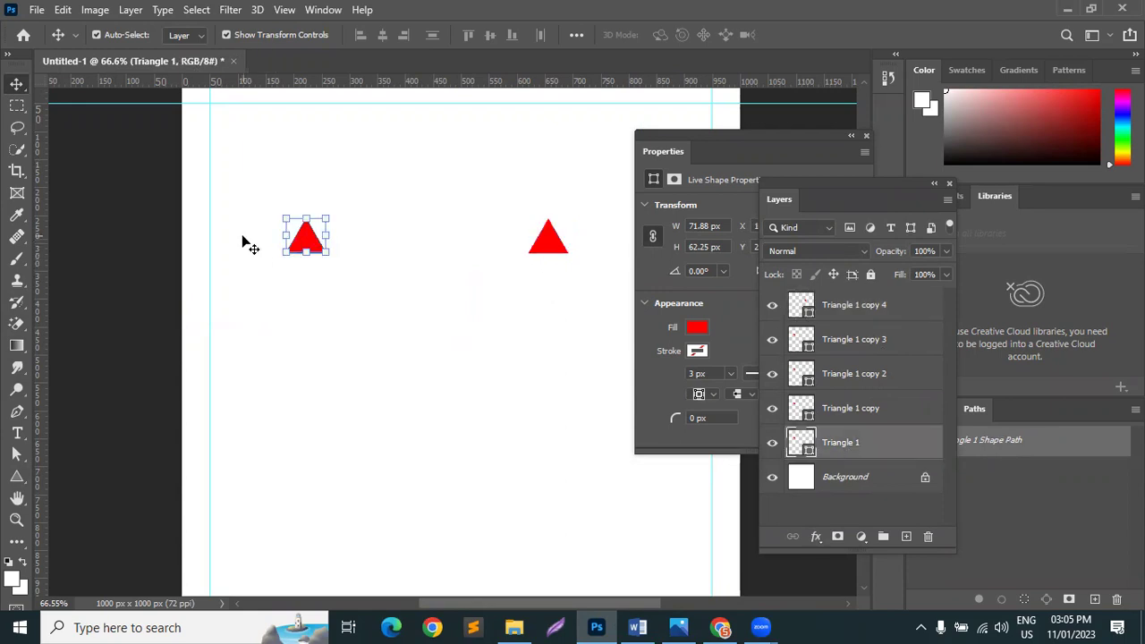
pyautogui.click(882, 307)
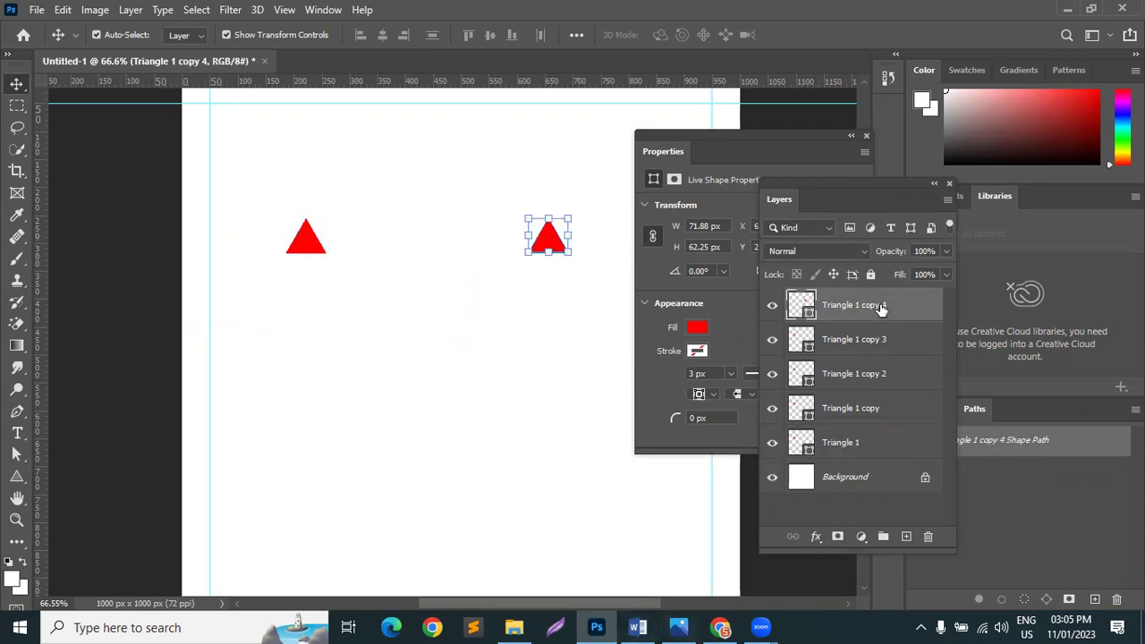
pyautogui.click(868, 351)
pyautogui.click(872, 379)
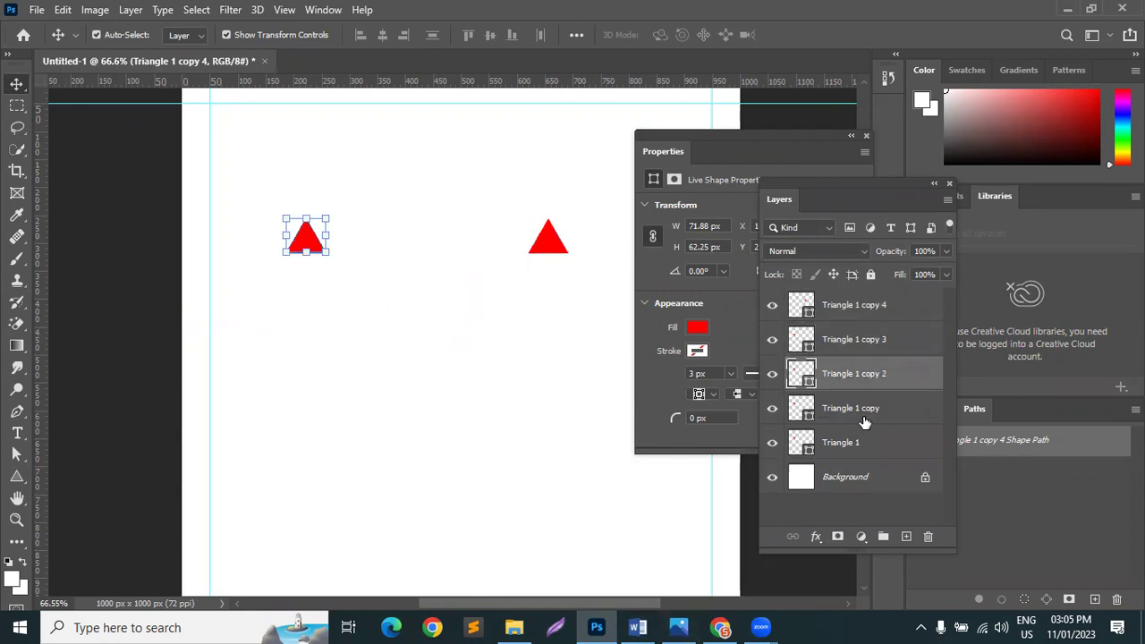
pyautogui.click(865, 421)
pyautogui.click(866, 441)
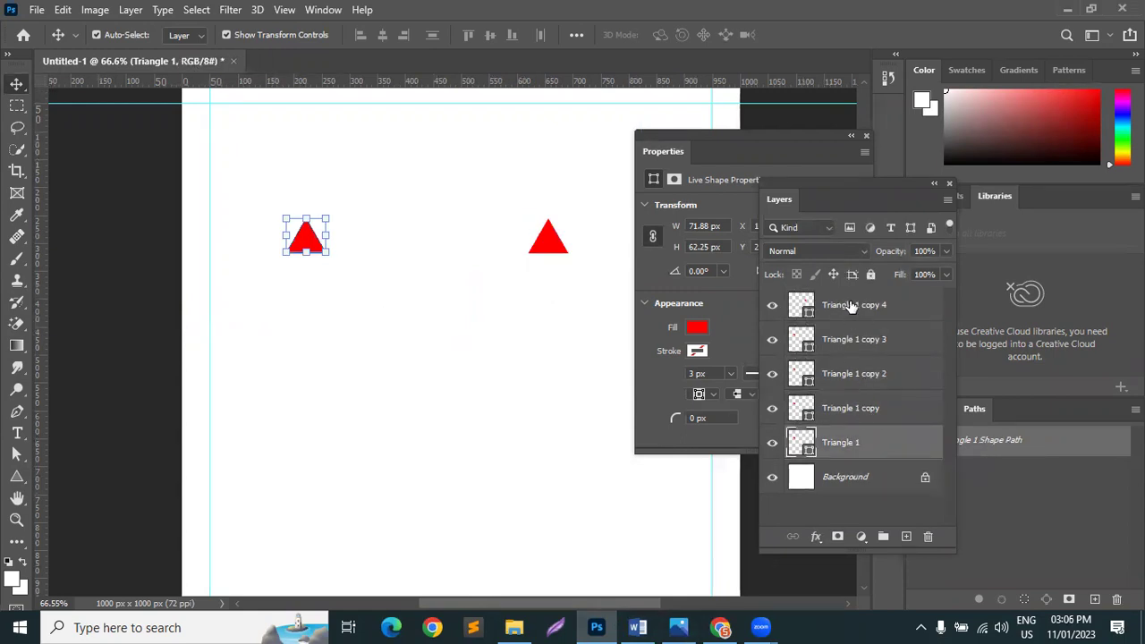
pyautogui.keyDown('shift'); pyautogui.click(888, 306); pyautogui.keyUp('shift')
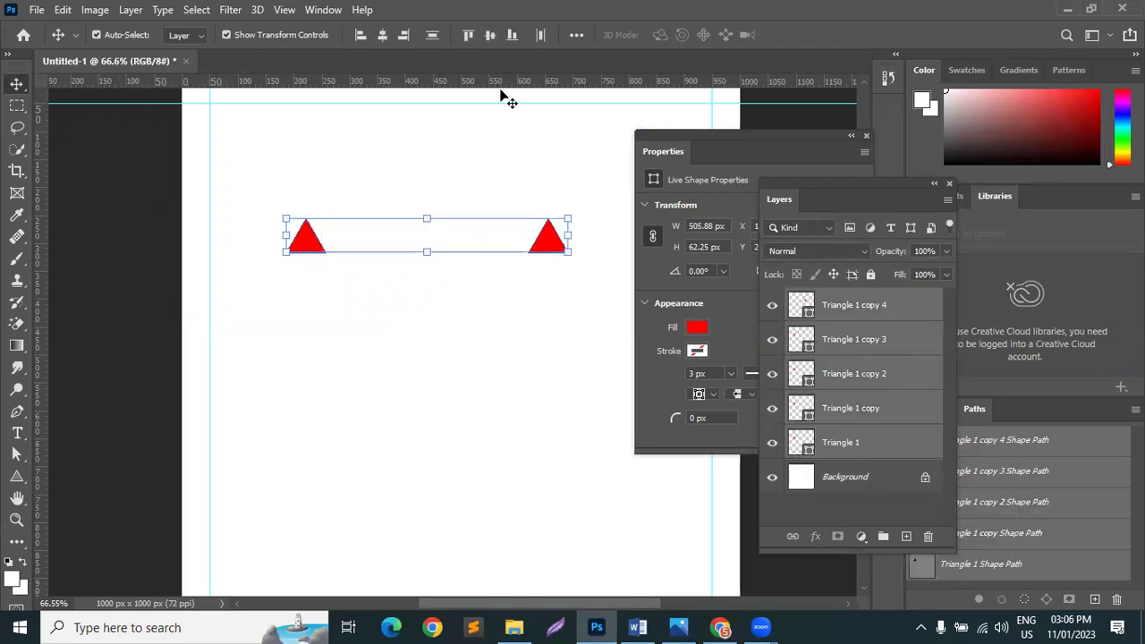
# Step: Distribute the five triangles with even horizontal spacing
pyautogui.click(575, 36)
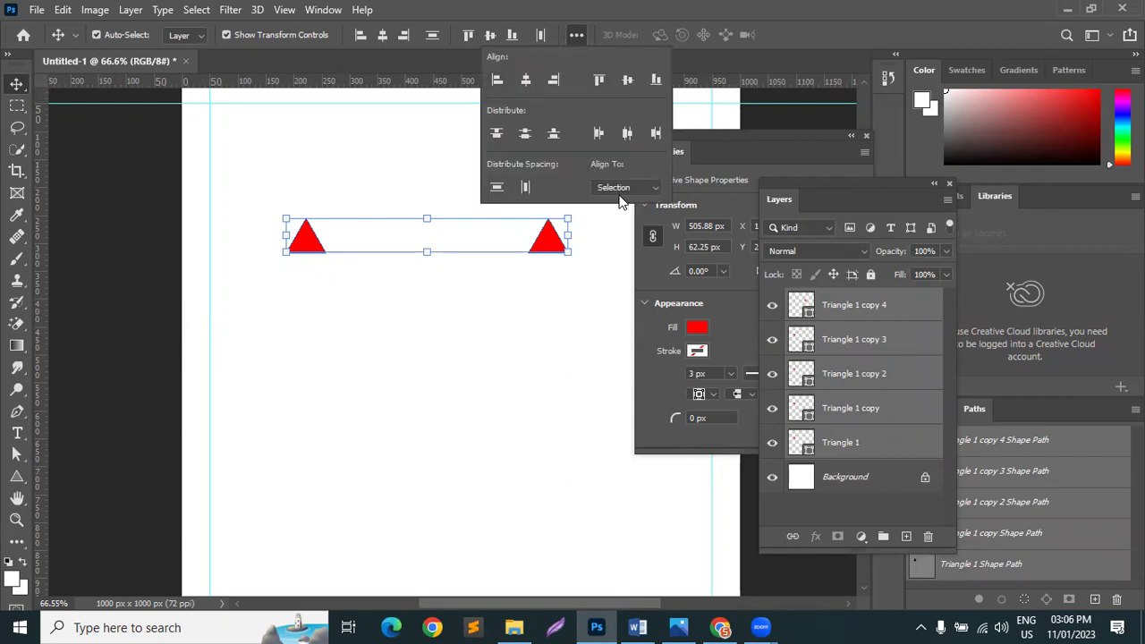
pyautogui.click(527, 187)
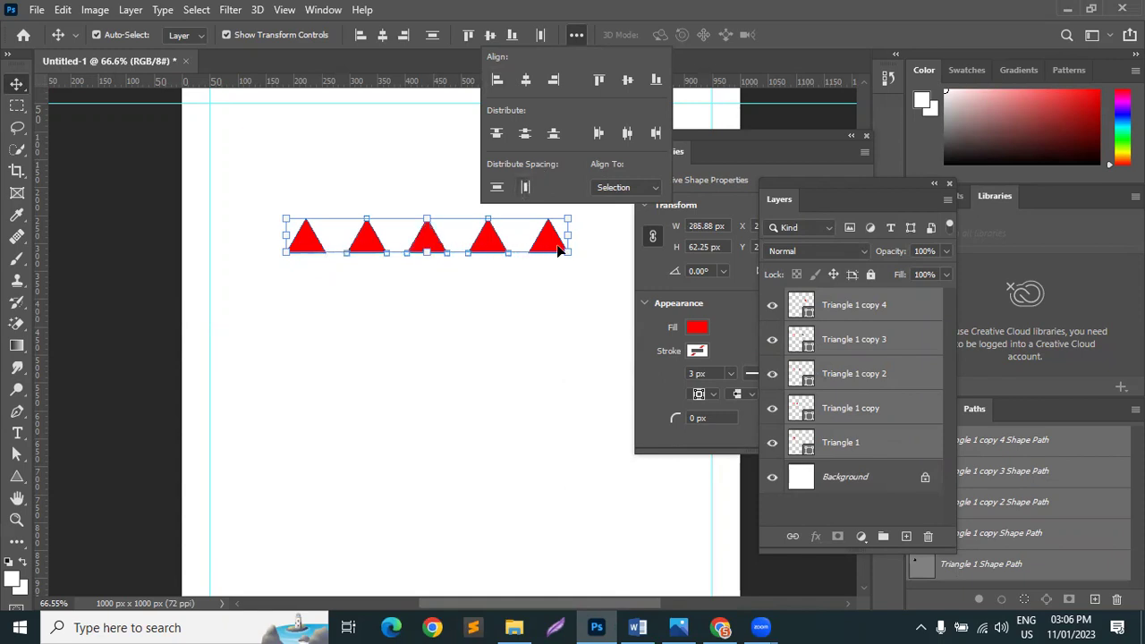
pyautogui.click(540, 333)
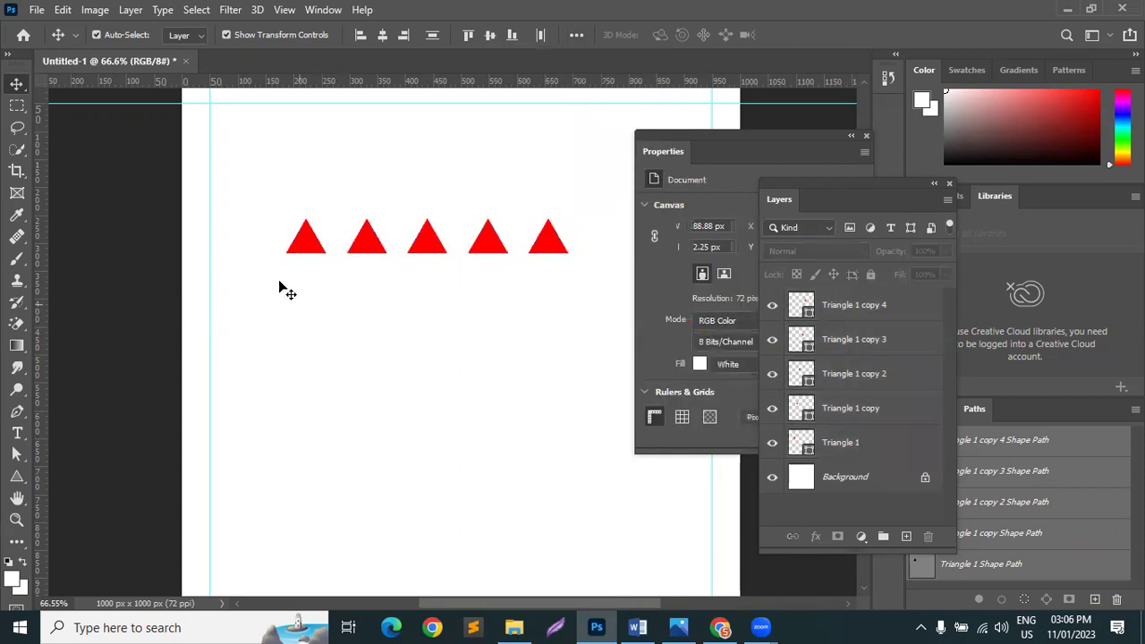
# Step: Group the five triangle layers together as Group 1
pyautogui.click(305, 250)
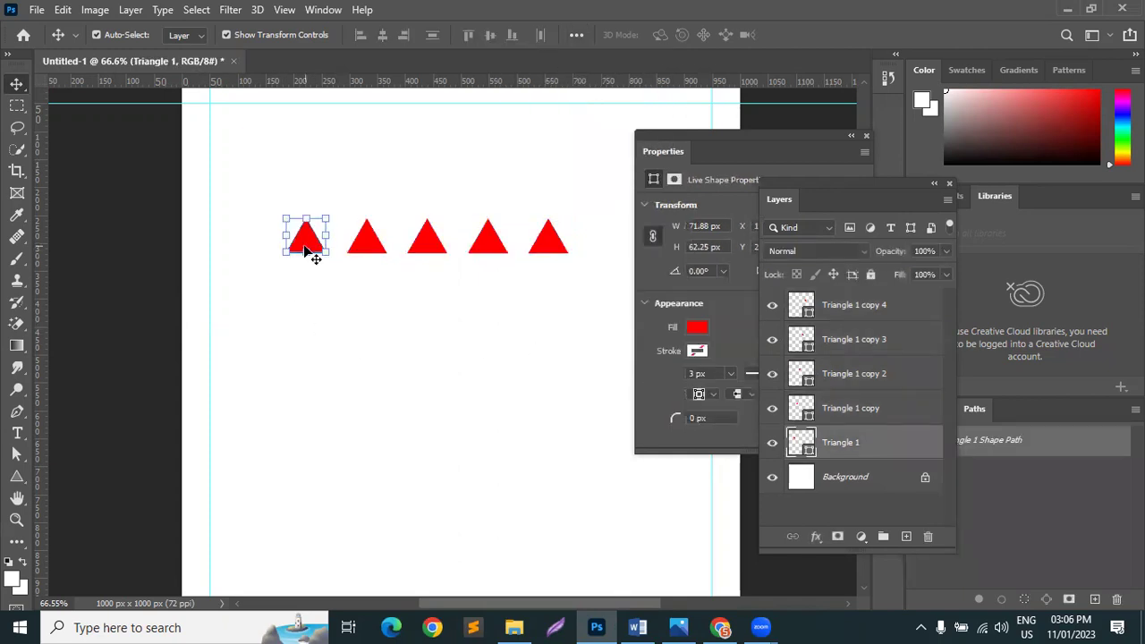
pyautogui.moveTo(361, 199); pyautogui.dragTo(606, 279)
pyautogui.click(435, 325)
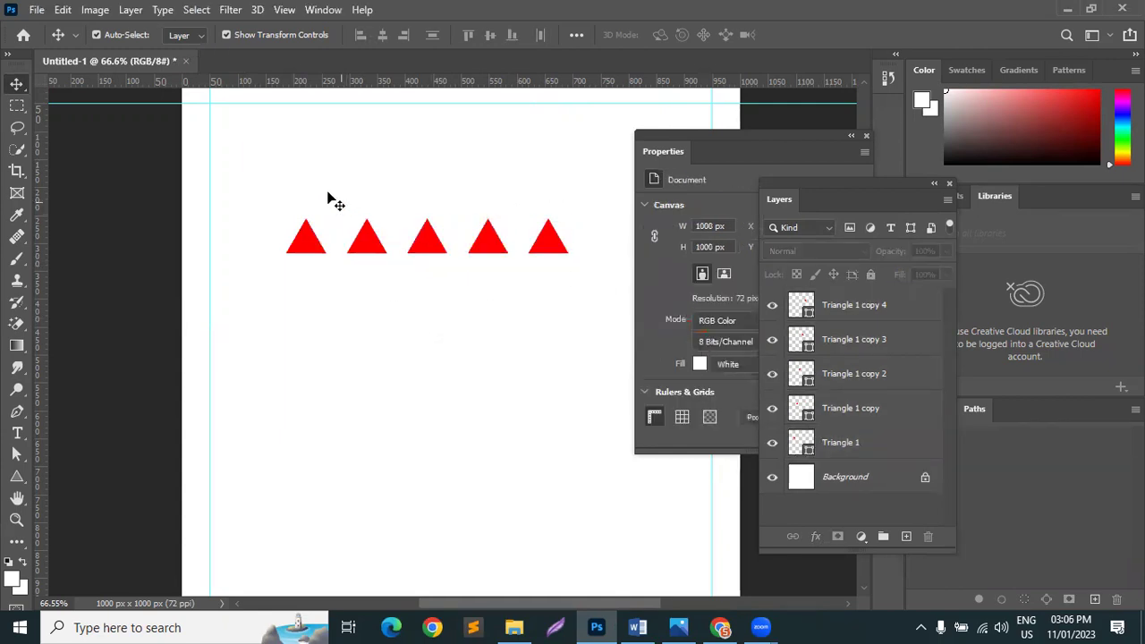
pyautogui.click(855, 305)
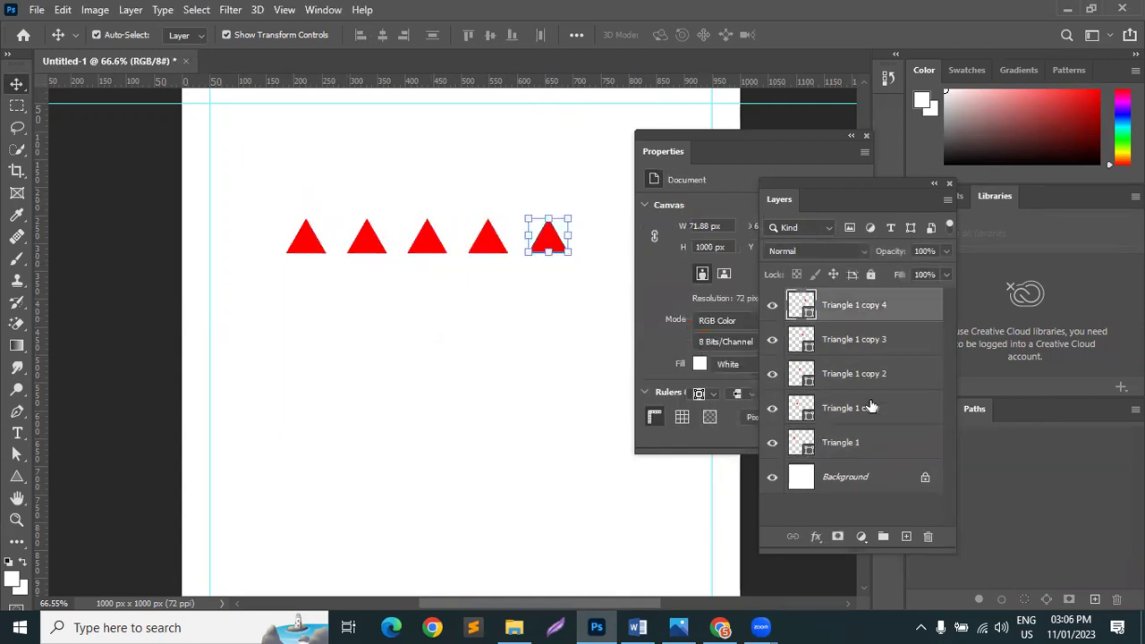
pyautogui.keyDown('shift'); pyautogui.click(875, 447); pyautogui.keyUp('shift')
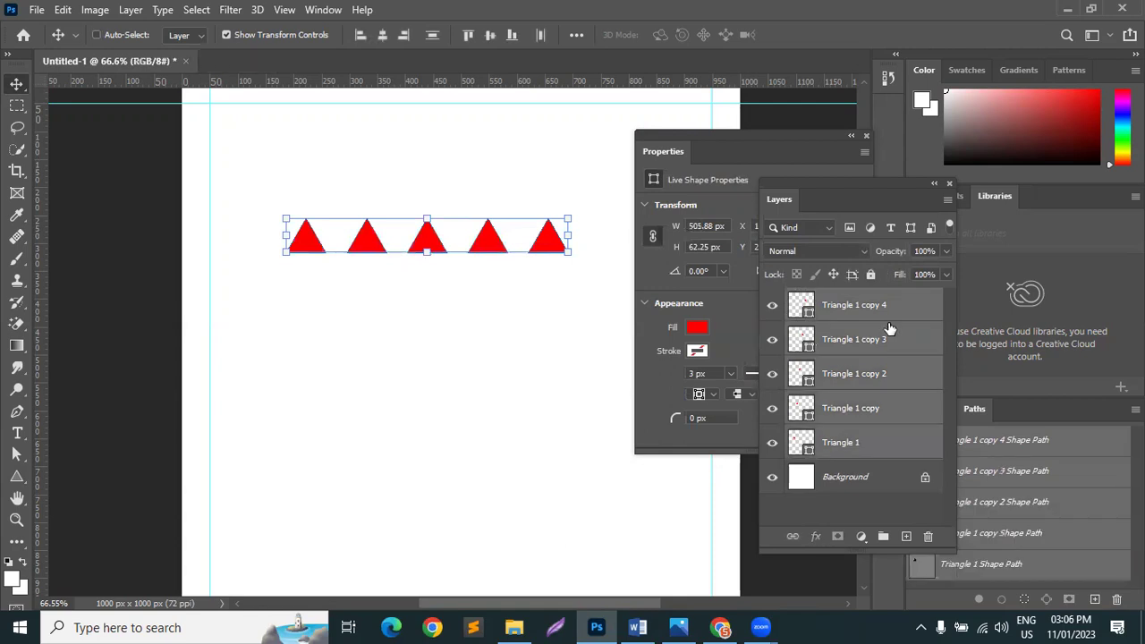
pyautogui.hotkey('ctrl', 'g')
pyautogui.click(816, 322)
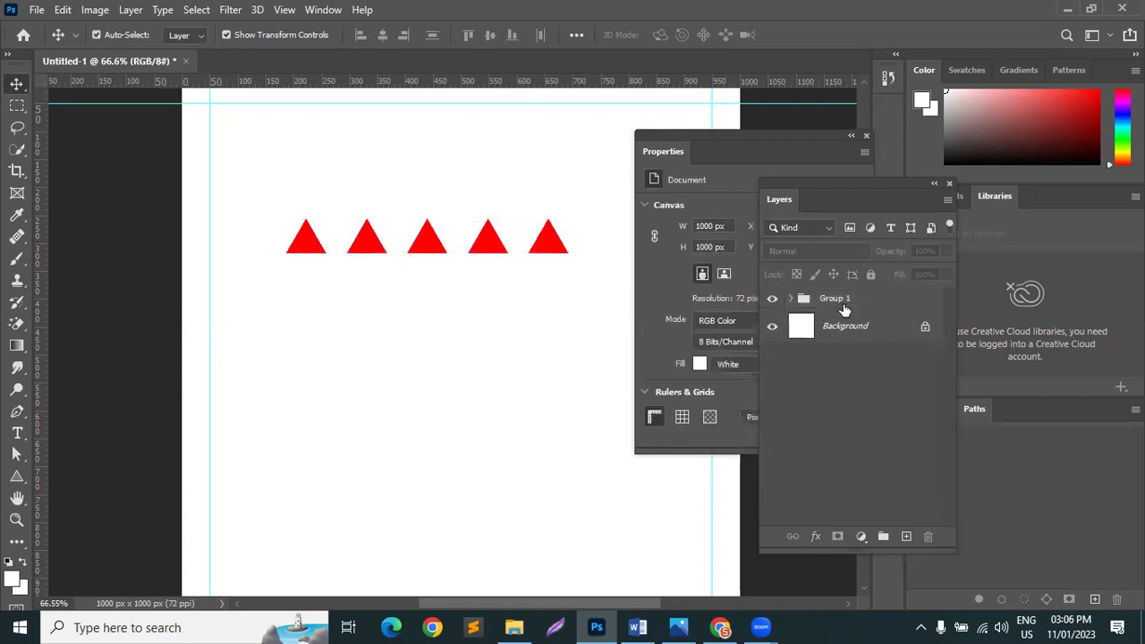
# Step: Duplicate the triangle row group and drag one copy lower, with Auto-Select off
pyautogui.click(882, 308)
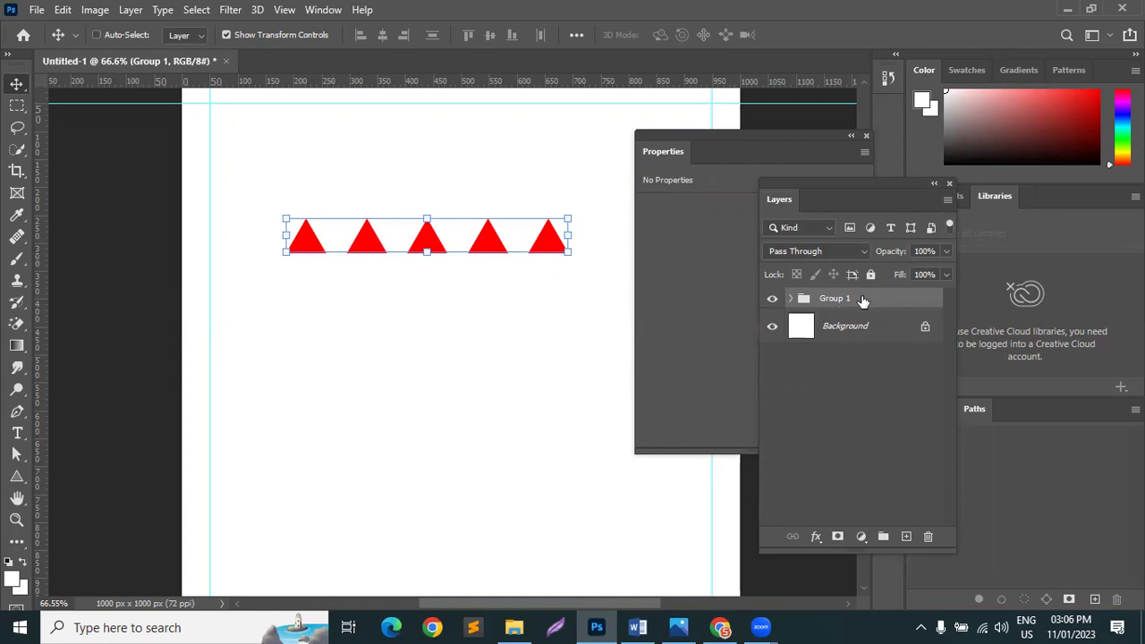
pyautogui.hotkey('ctrl', 'j')
pyautogui.hotkey('ctrl', 'j')
pyautogui.hotkey('ctrl', 'j')
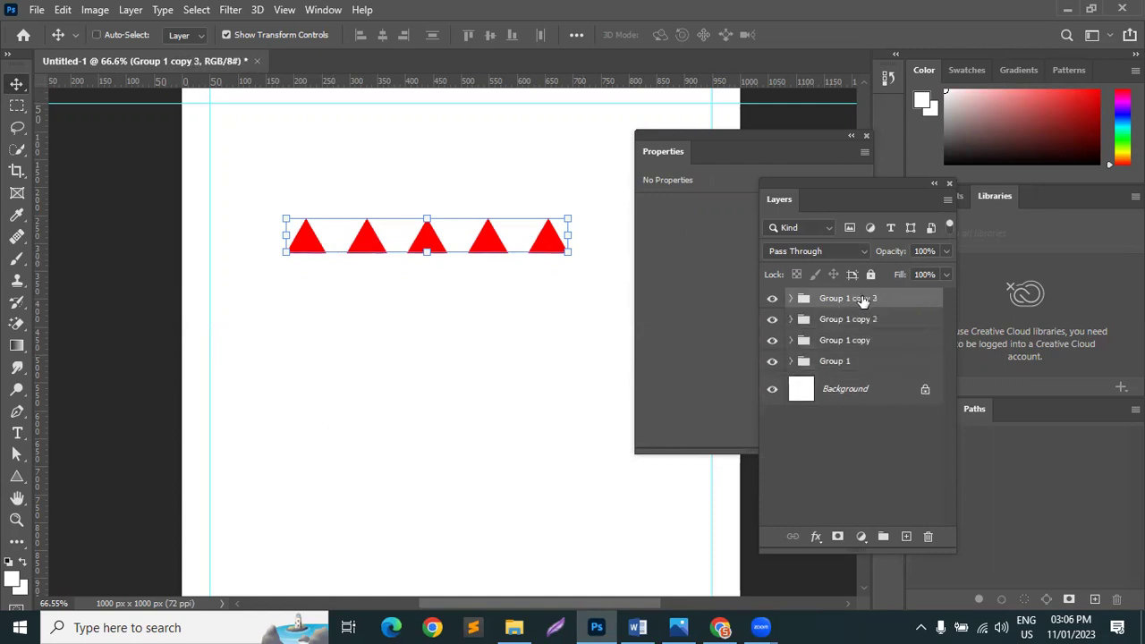
pyautogui.hotkey('ctrl', 'j')
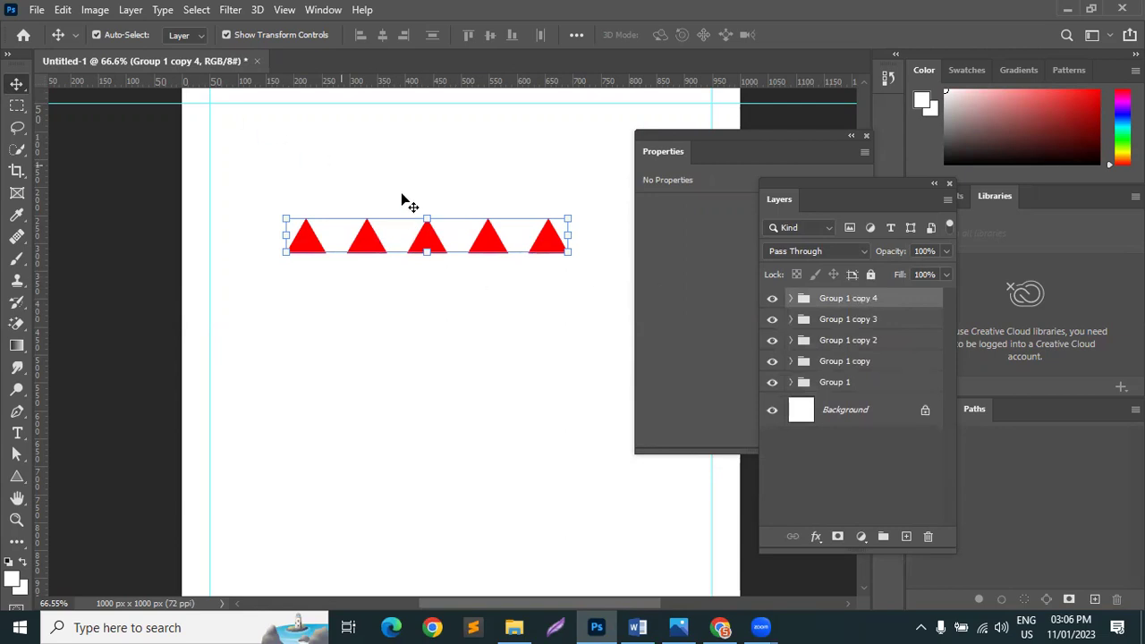
pyautogui.click(99, 37)
pyautogui.moveTo(543, 244); pyautogui.dragTo(547, 411)
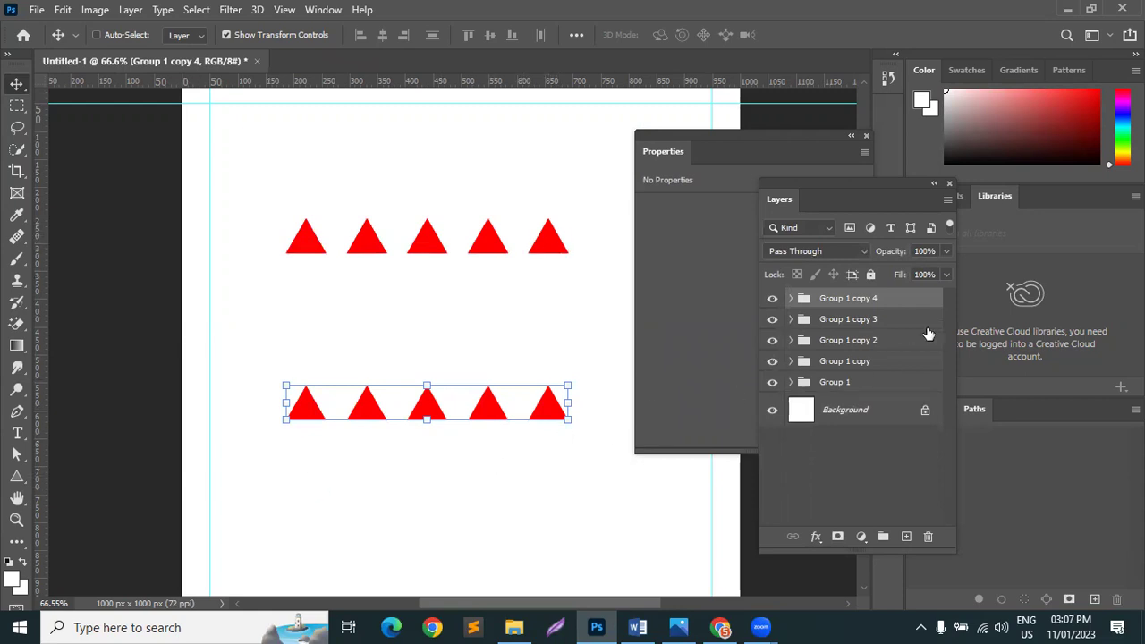
# Step: Distribute the five triangle rows evenly top to bottom, then re-enable Auto-Select
pyautogui.click(886, 383)
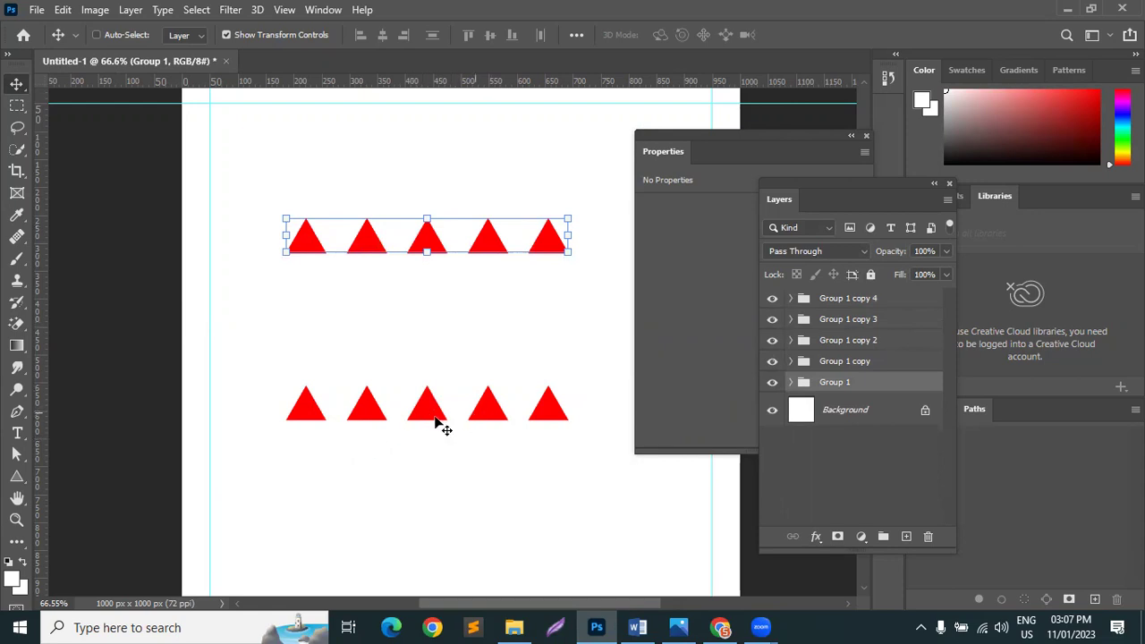
pyautogui.keyDown('shift'); pyautogui.click(897, 298); pyautogui.keyUp('shift')
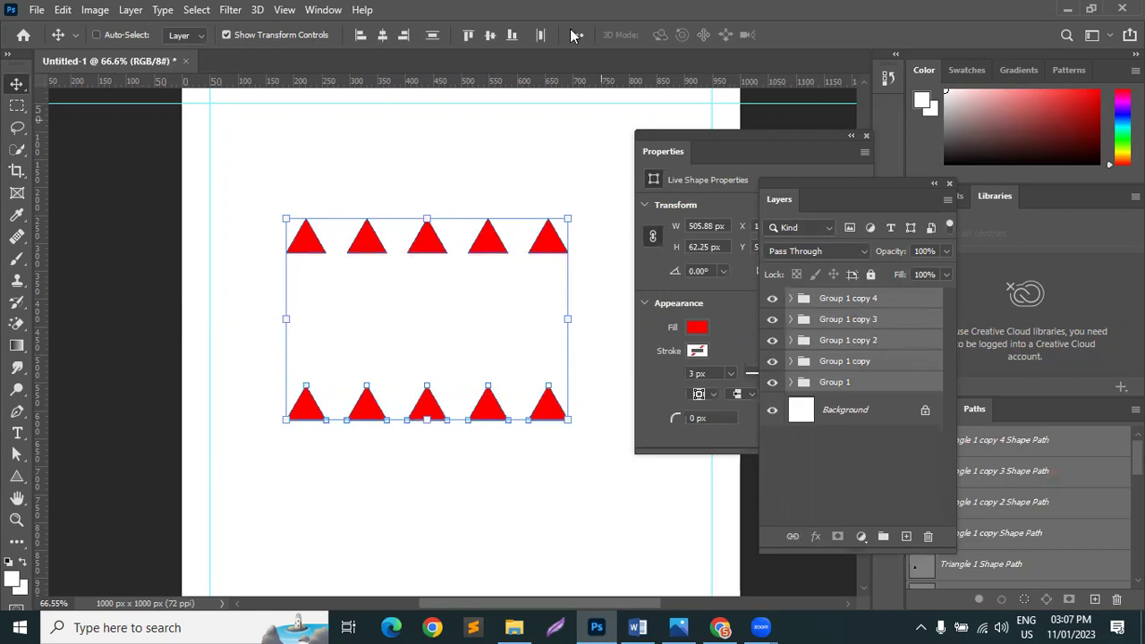
pyautogui.click(496, 189)
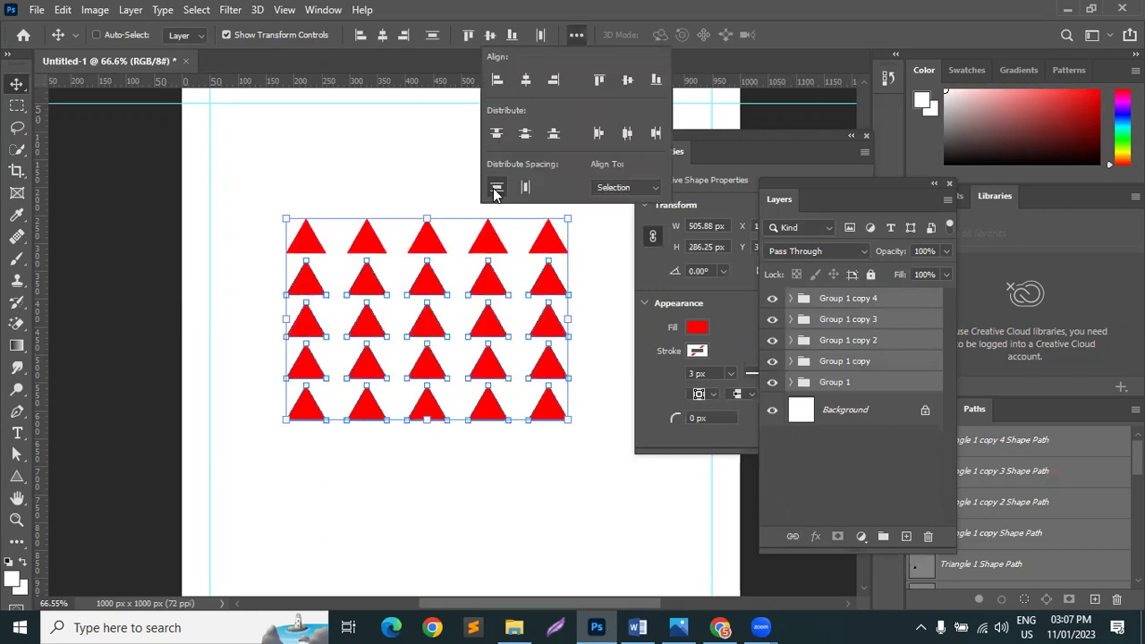
pyautogui.click(263, 174)
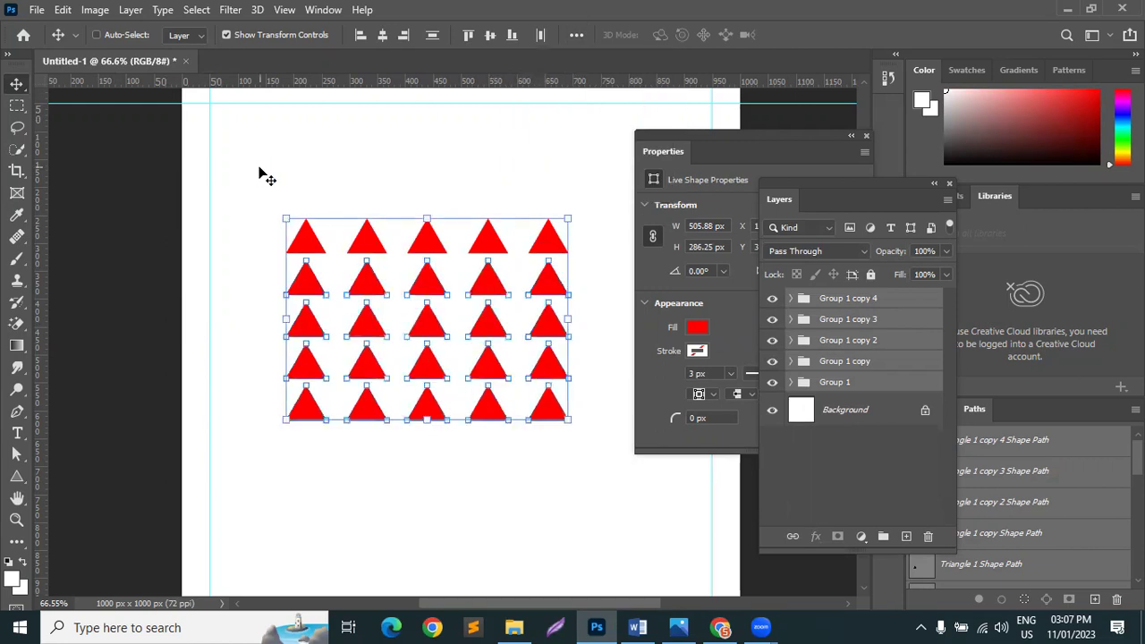
pyautogui.click(129, 38)
pyautogui.click(294, 146)
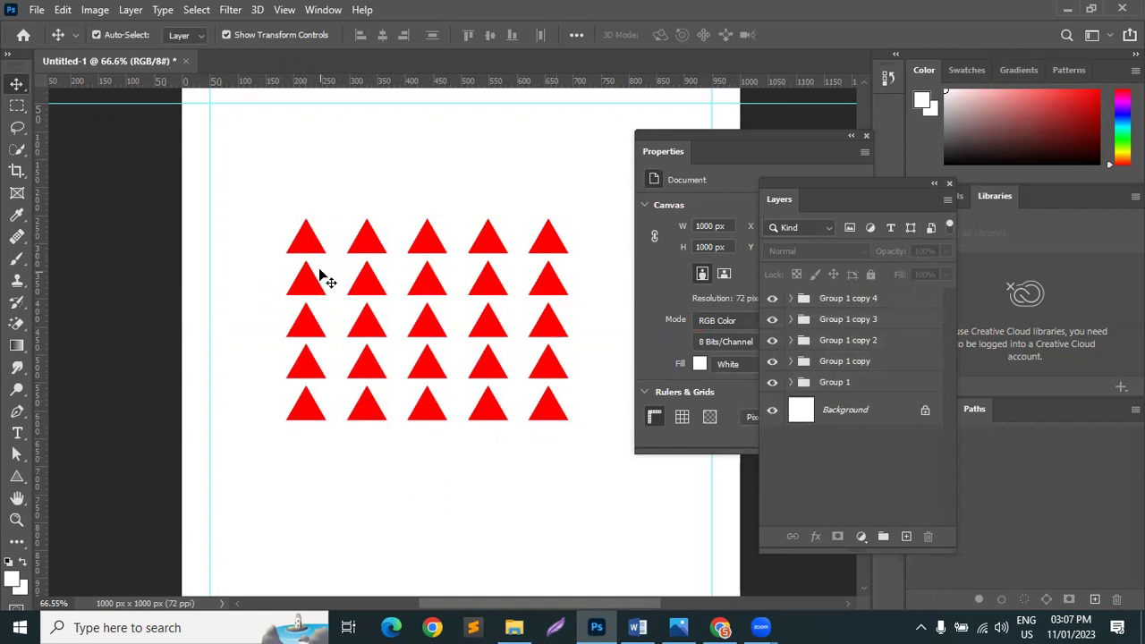
# Step: Nudge Group 1 copy 4, the bottom triangle row, down four steps
pyautogui.click(885, 299)
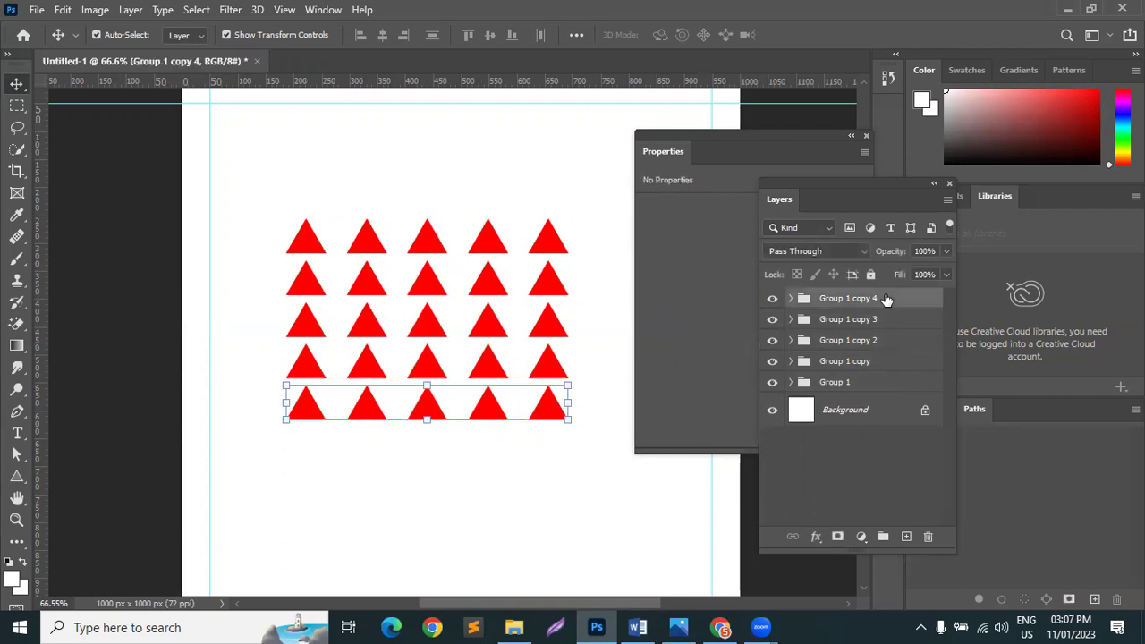
pyautogui.press('Down')
pyautogui.press('Down')
pyautogui.press('Down')
pyautogui.press('Down')
pyautogui.press('Down')
pyautogui.press('Down')
pyautogui.press('Down')
pyautogui.press('Down')
pyautogui.press('Down')
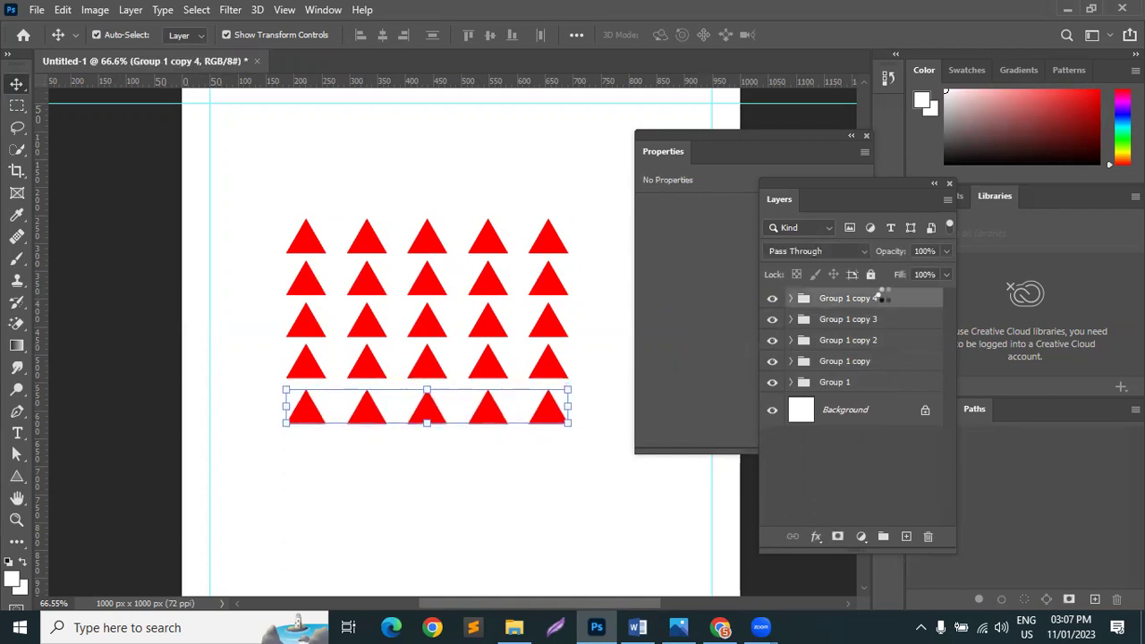
pyautogui.press('Down')
pyautogui.press('Down')
pyautogui.press('Down')
pyautogui.press('Down')
pyautogui.press('Down')
pyautogui.press('Down')
pyautogui.press('Down')
pyautogui.press('Down')
pyautogui.press('Down')
pyautogui.press('Down')
pyautogui.press('Down')
pyautogui.press('Down')
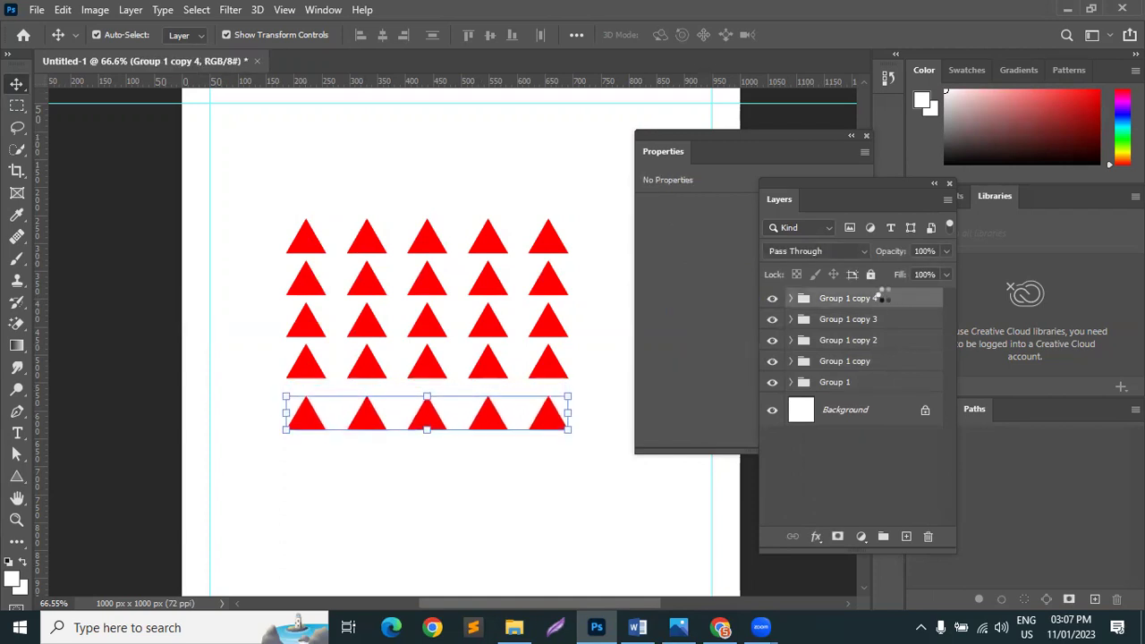
pyautogui.press('Down')
pyautogui.press('Down')
pyautogui.press('Down')
pyautogui.press('Down')
pyautogui.press('Down')
pyautogui.press('Down')
pyautogui.press('Down')
pyautogui.press('Down')
pyautogui.press('Down')
pyautogui.press('Down')
pyautogui.press('Down')
pyautogui.press('Down')
pyautogui.press('Down')
pyautogui.press('Down')
pyautogui.press('Down')
pyautogui.press('Down')
pyautogui.press('Down')
pyautogui.press('Down')
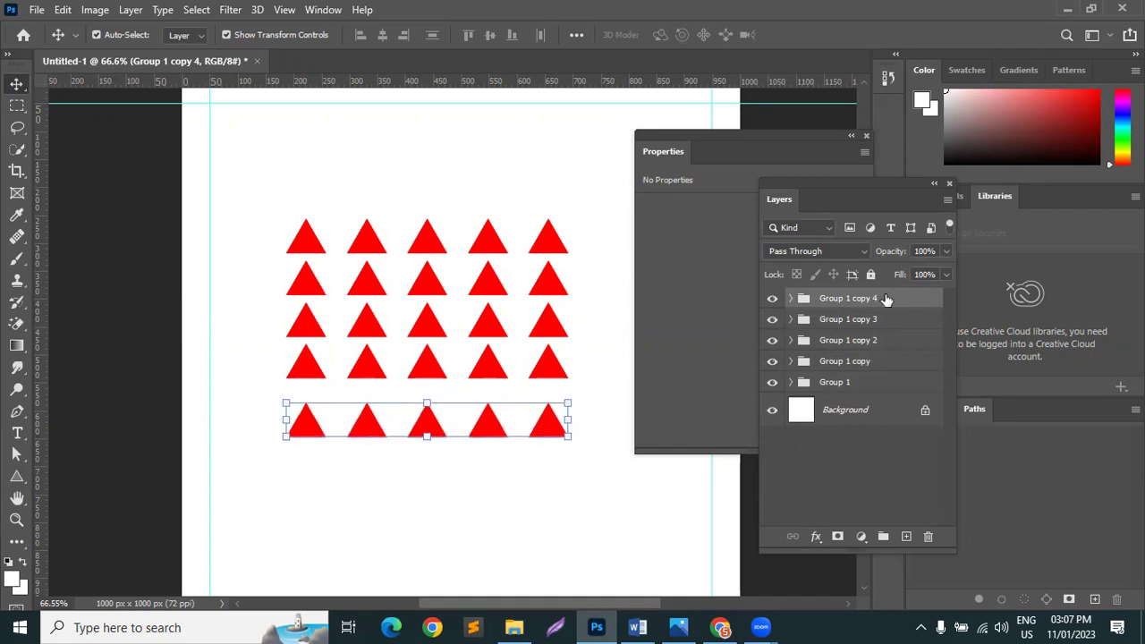
pyautogui.press('Down')
pyautogui.press('Down')
pyautogui.press('Down')
pyautogui.press('Down')
pyautogui.press('Down')
pyautogui.press('Down')
pyautogui.press('Down')
pyautogui.press('Down')
pyautogui.press('Down')
pyautogui.press('Down')
pyautogui.press('Down')
pyautogui.press('Down')
pyautogui.press('Down')
pyautogui.press('Down')
pyautogui.press('Down')
pyautogui.press('Down')
pyautogui.press('Down')
pyautogui.press('Down')
pyautogui.press('Down')
pyautogui.press('Down')
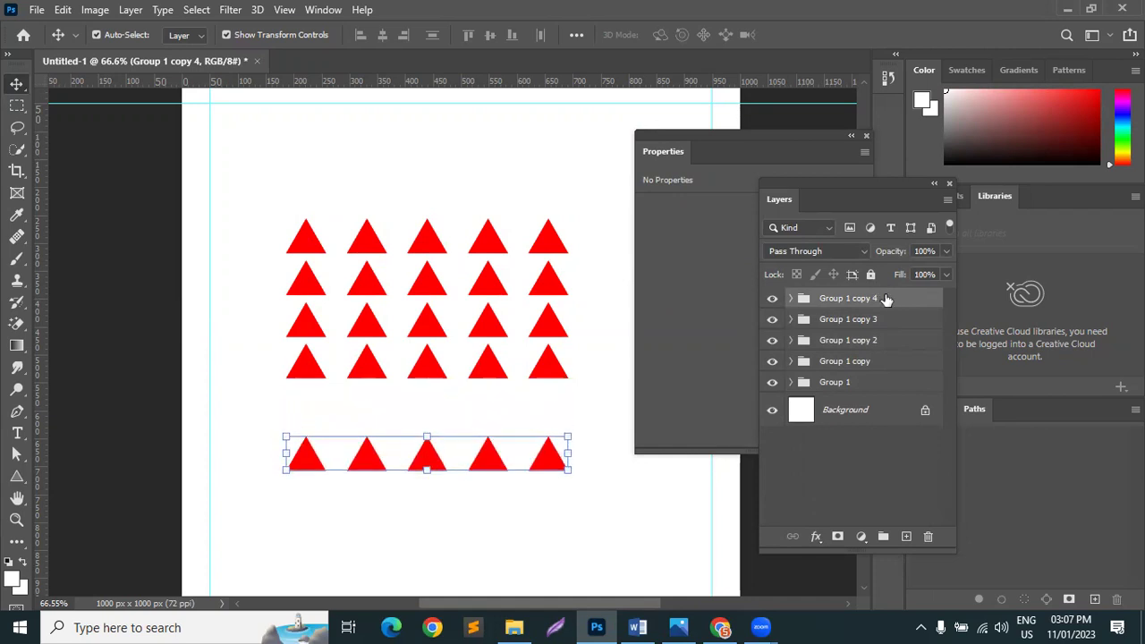
pyautogui.keyDown('shift'); pyautogui.click(864, 362); pyautogui.keyUp('shift')
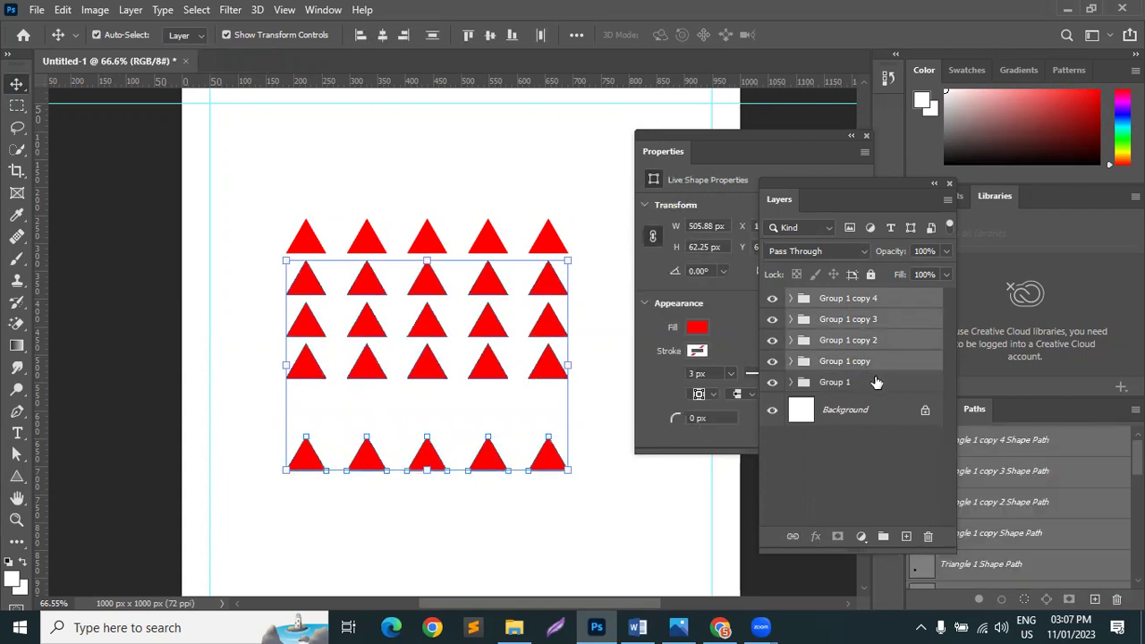
pyautogui.keyDown('ctrl'); pyautogui.click(904, 389); pyautogui.keyUp('ctrl')
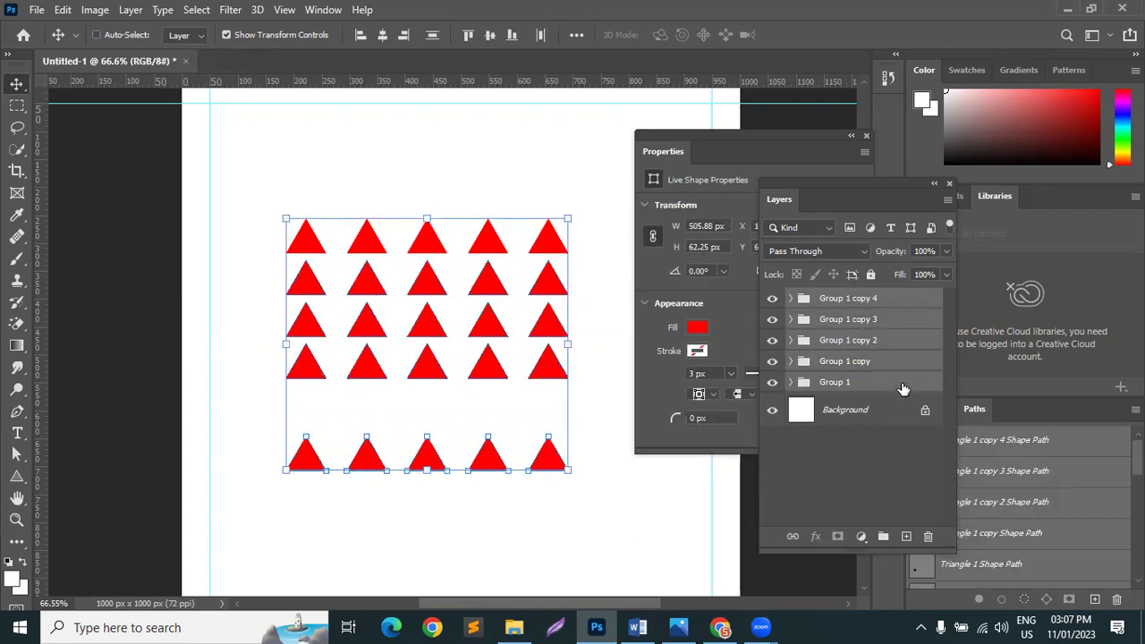
pyautogui.click(576, 34)
pyautogui.click(497, 187)
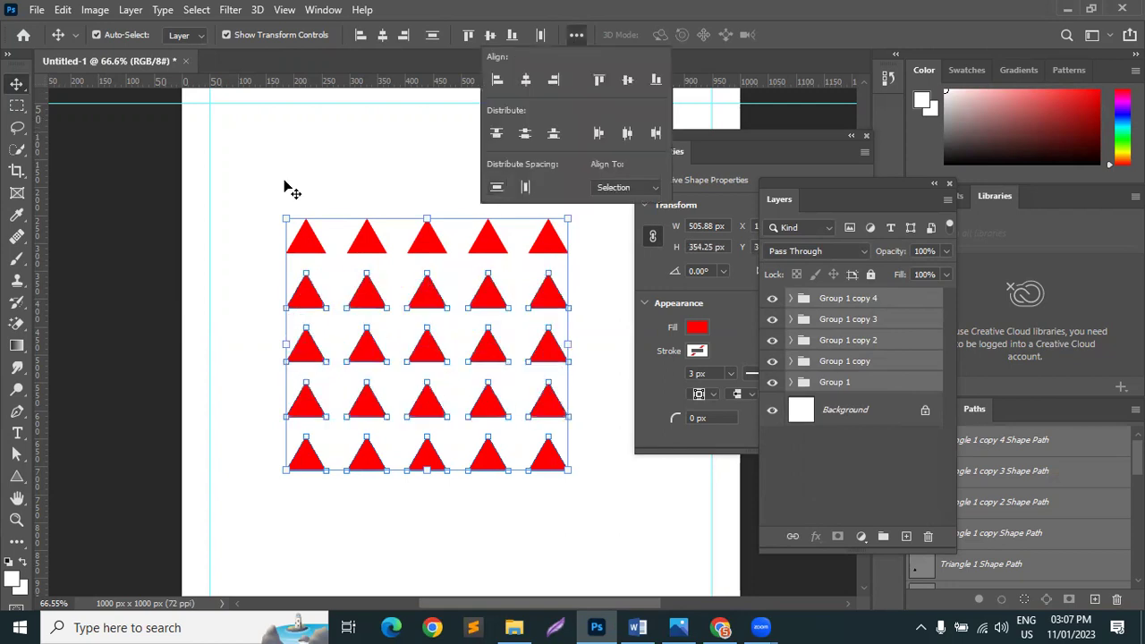
pyautogui.rightClick(887, 308)
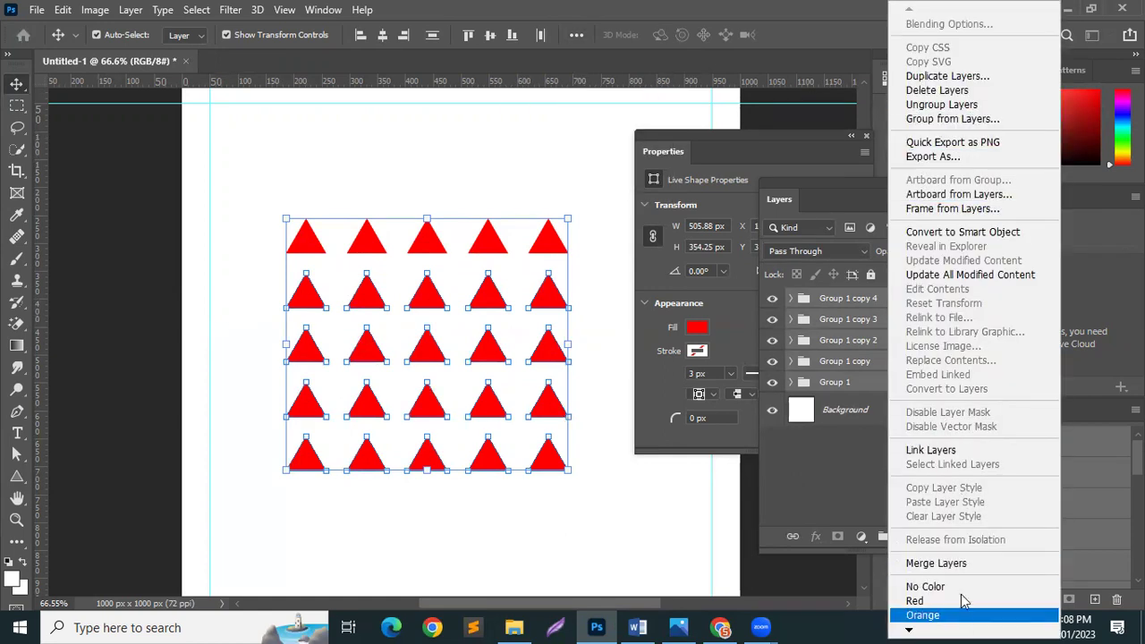
pyautogui.click(827, 476)
pyautogui.click(827, 475)
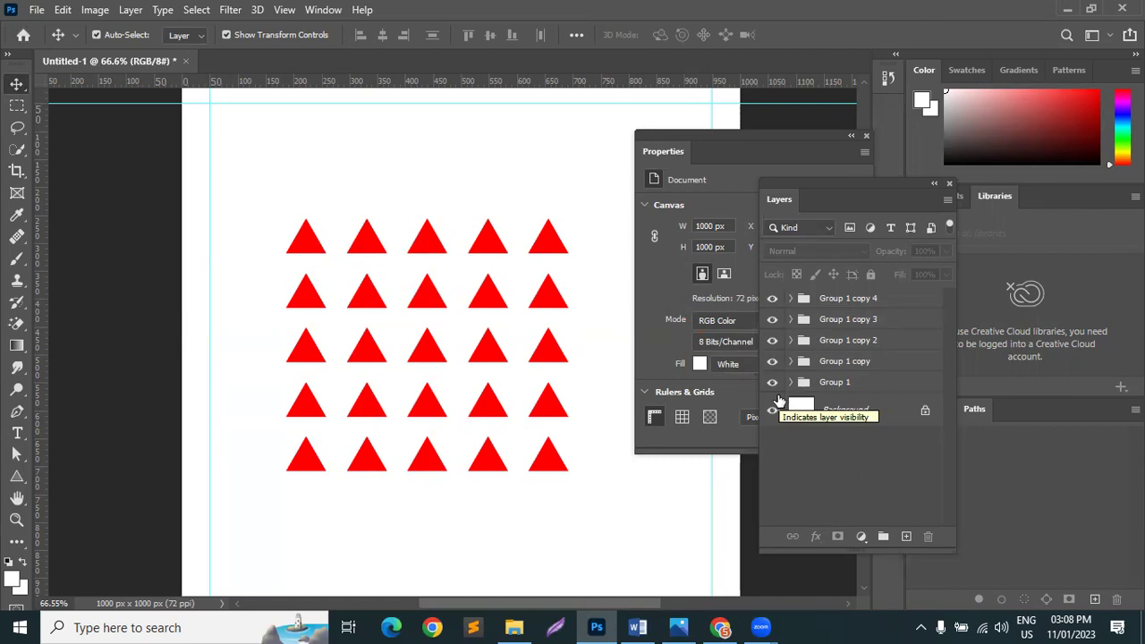
# Step: Select all five triangle-row groups, open their layer options, then dismiss and deselect
pyautogui.click(896, 382)
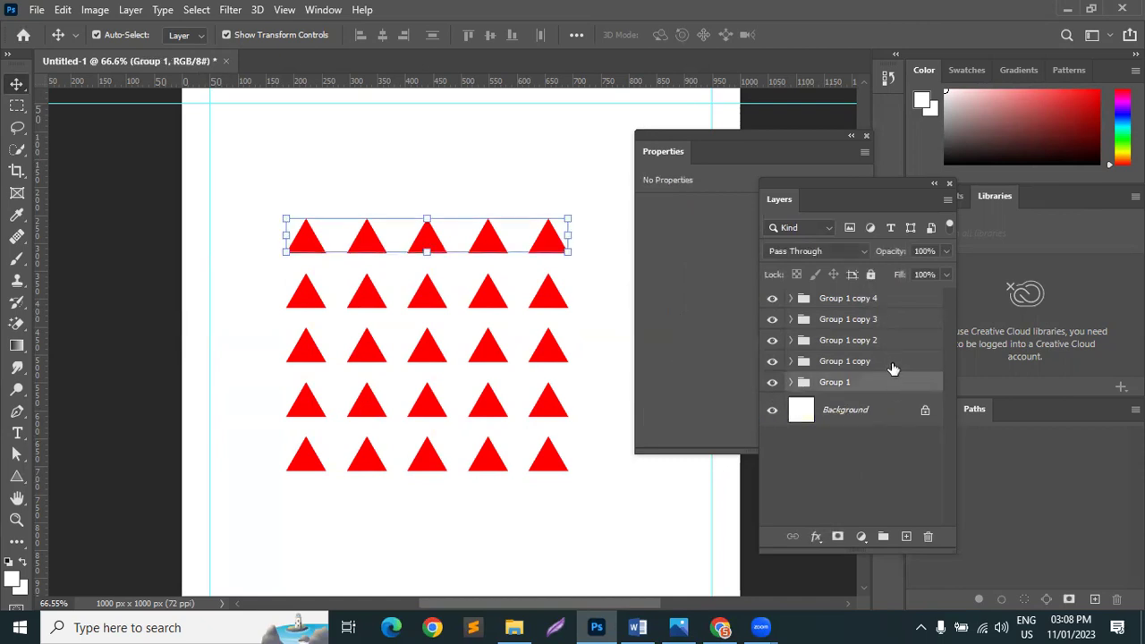
pyautogui.keyDown('shift'); pyautogui.click(896, 307); pyautogui.keyUp('shift')
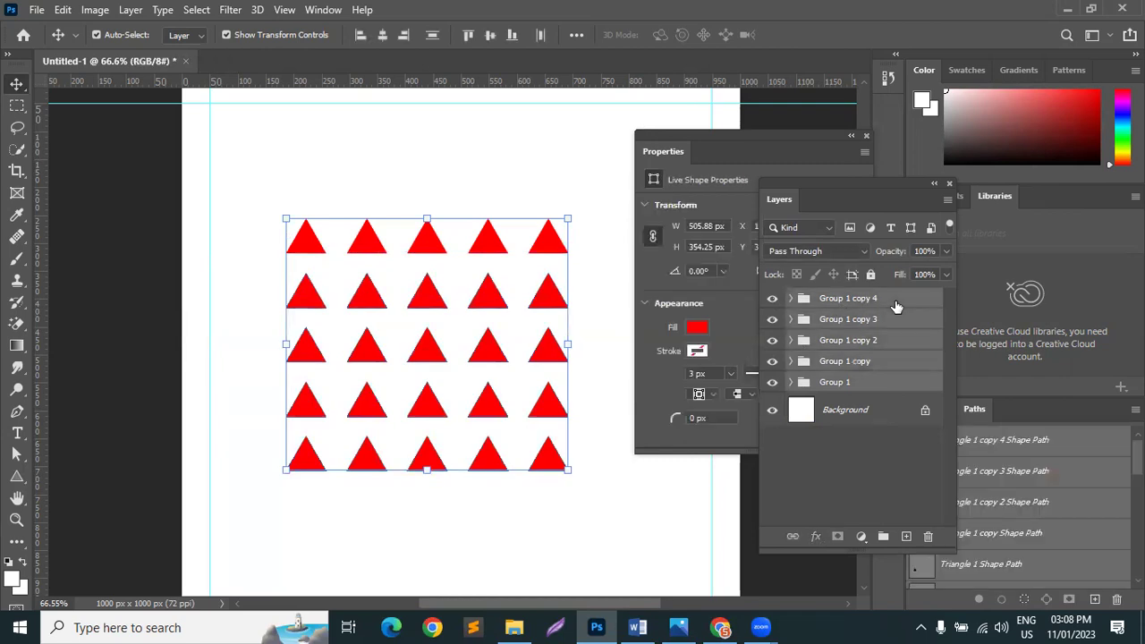
pyautogui.rightClick(899, 308)
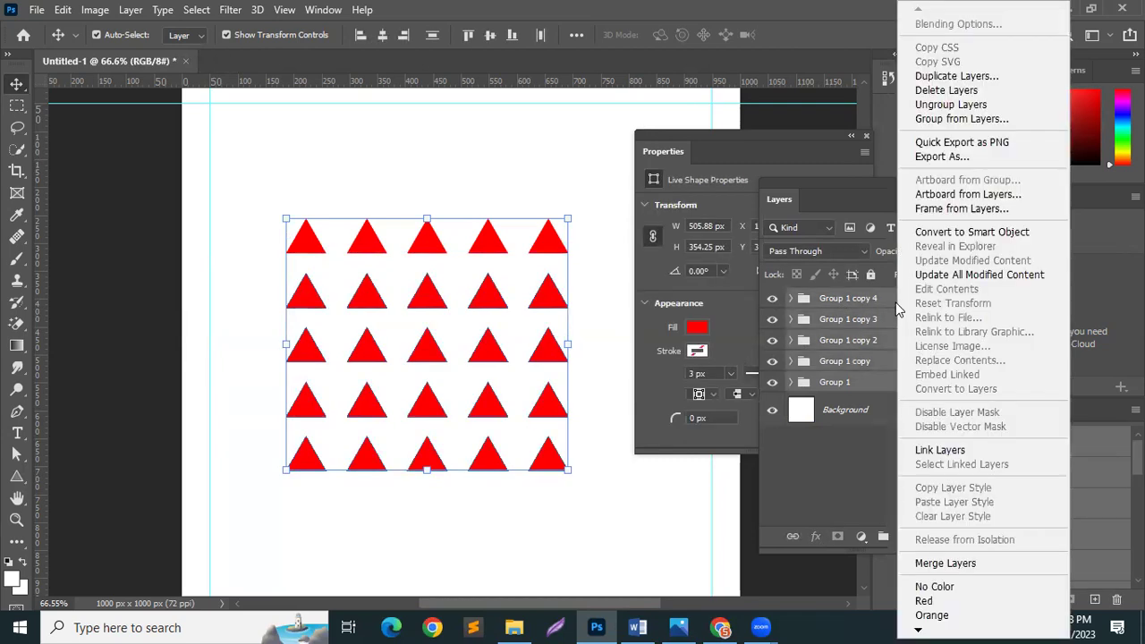
pyautogui.click(830, 481)
pyautogui.click(830, 482)
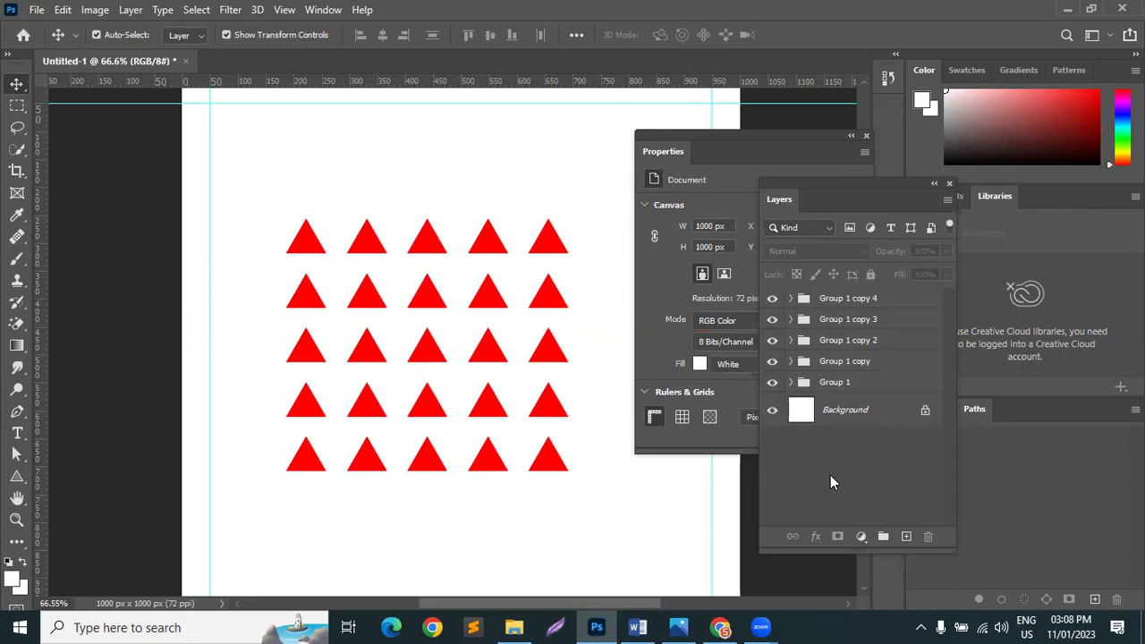
# Step: Ungroup Group 1 copy 4 into individual triangle layers
pyautogui.click(791, 298)
pyautogui.rightClick(852, 299)
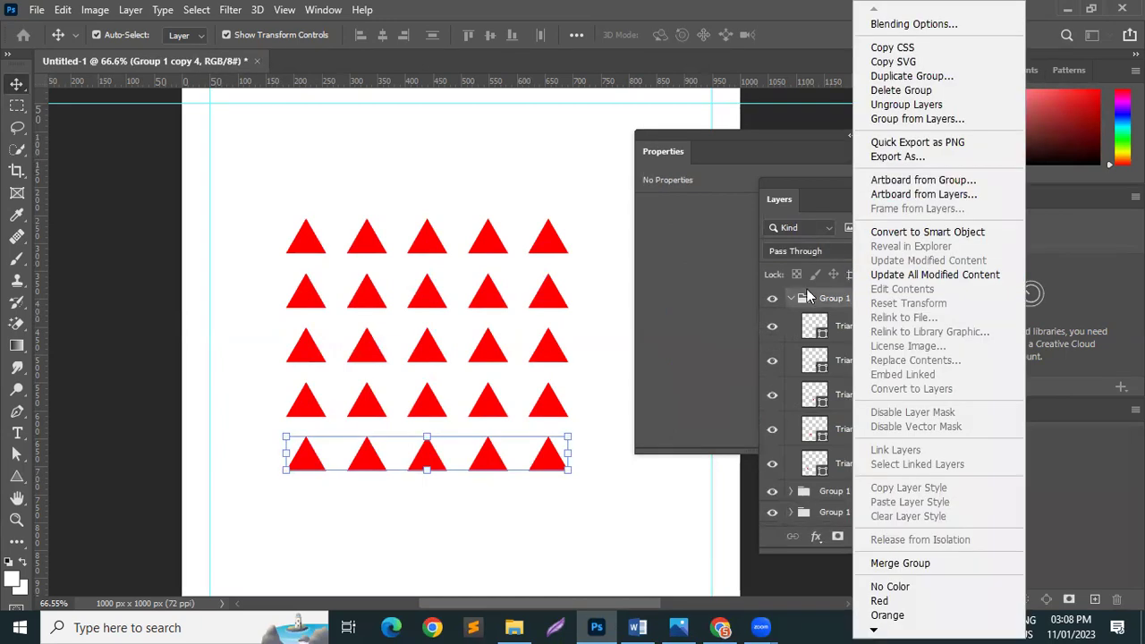
pyautogui.click(793, 298)
pyautogui.rightClick(849, 292)
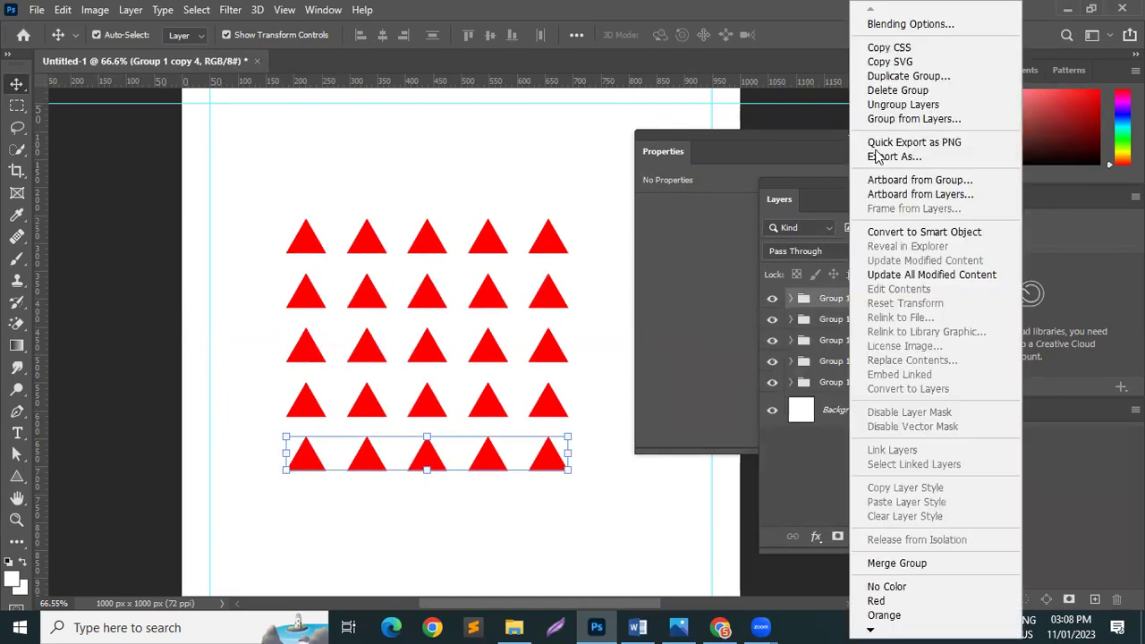
pyautogui.click(898, 90)
pyautogui.click(819, 245)
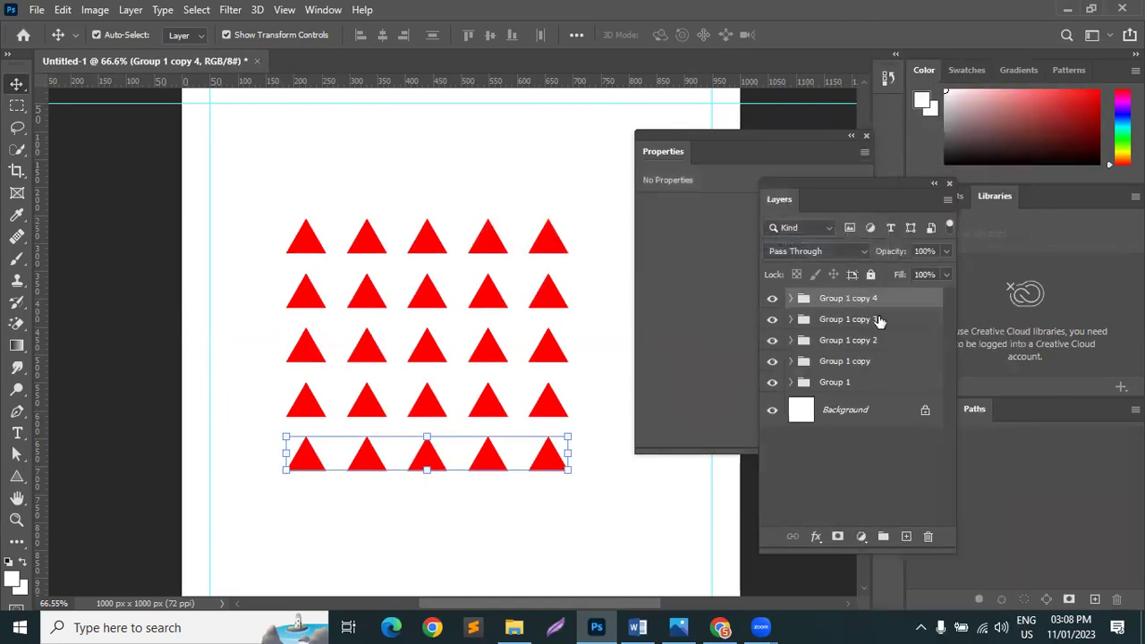
pyautogui.rightClick(902, 292)
pyautogui.click(937, 105)
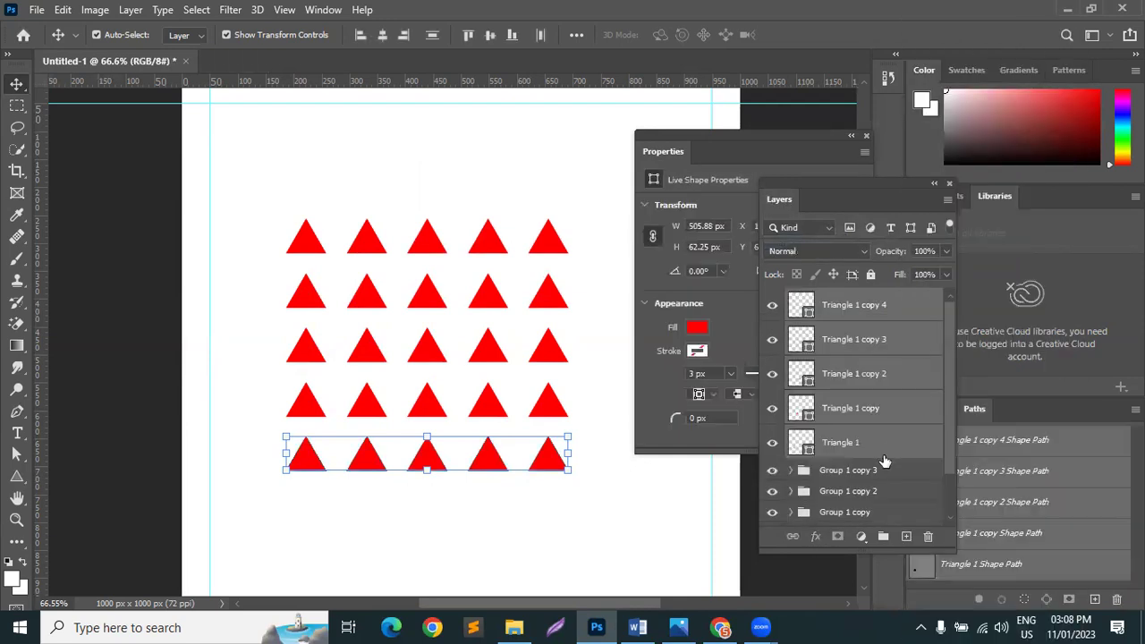
# Step: Ungroup Group 1 copy 3, Group 1 and Group 1 copy
pyautogui.click(886, 468)
pyautogui.rightClick(885, 468)
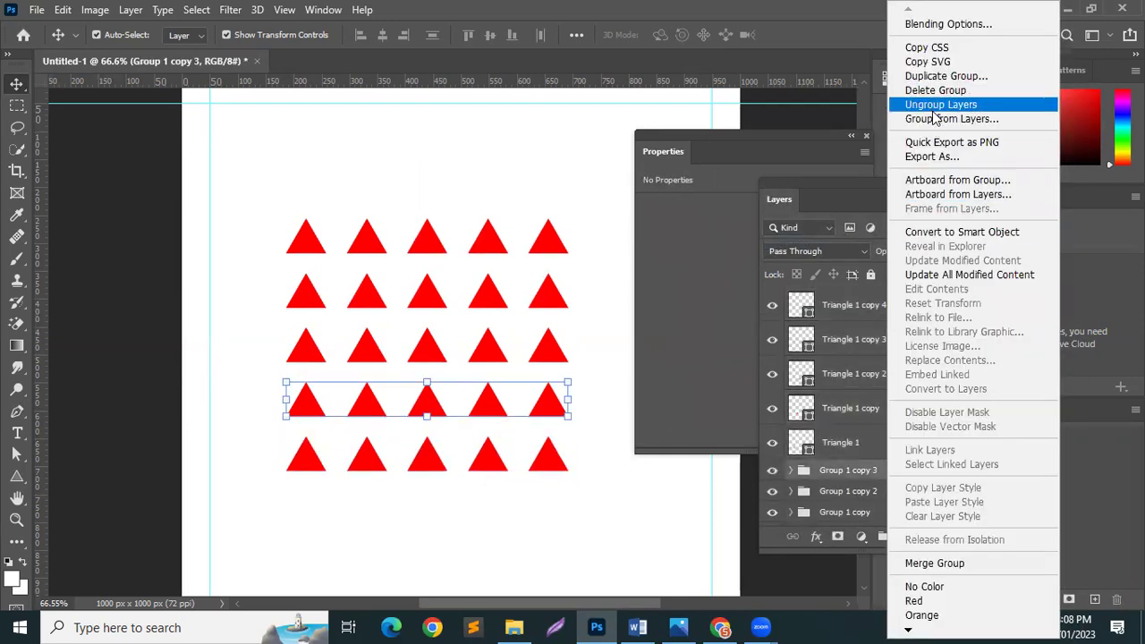
pyautogui.click(939, 104)
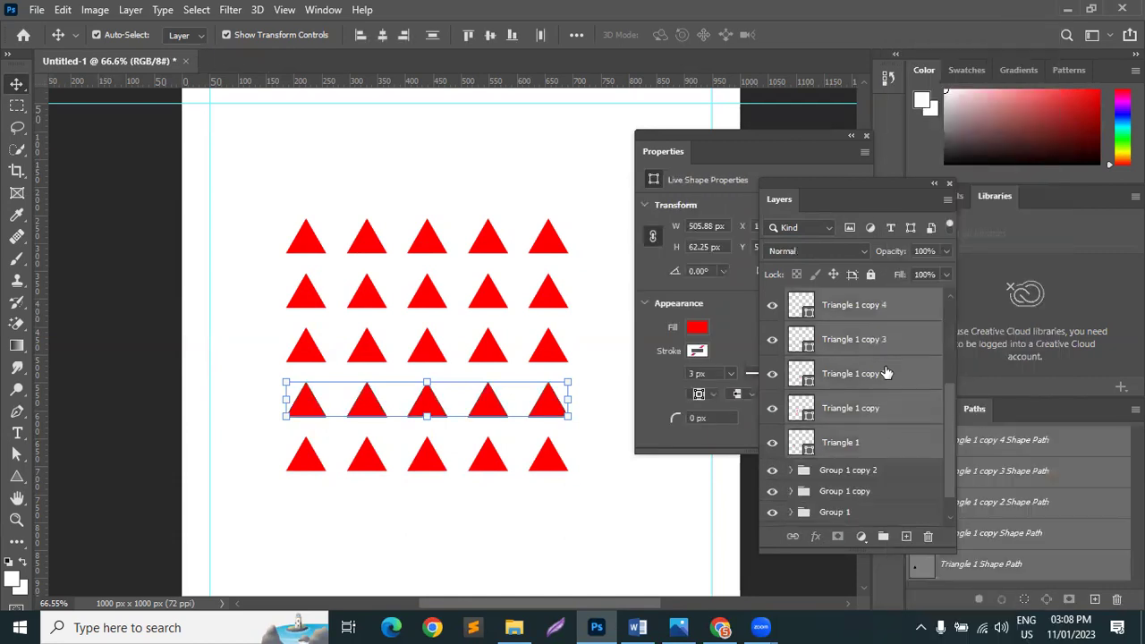
pyautogui.click(884, 439)
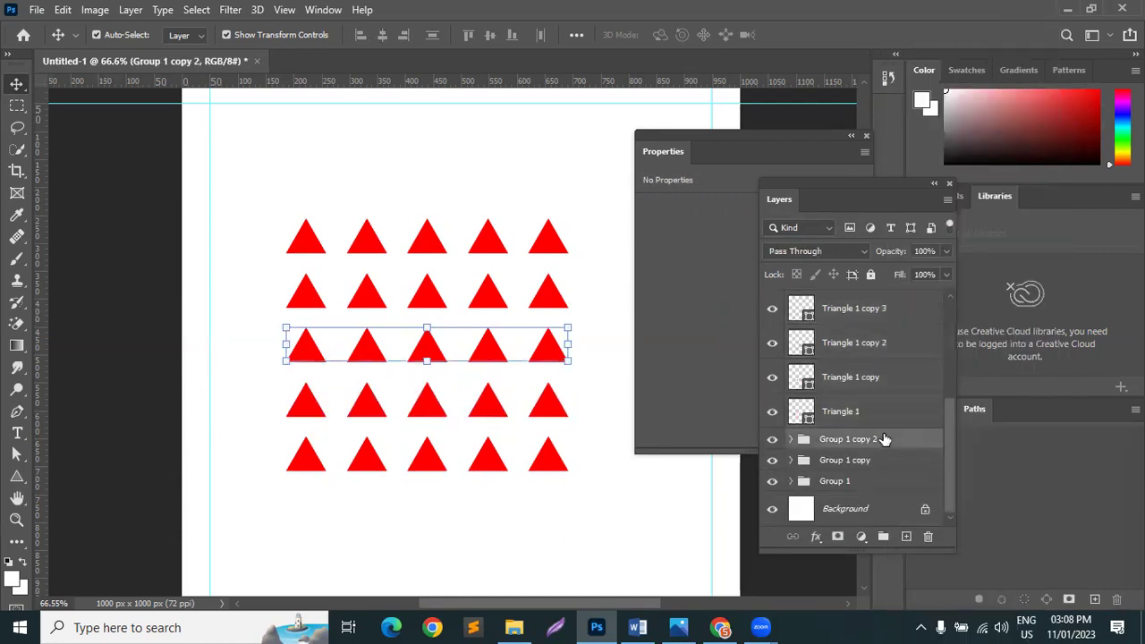
pyautogui.rightClick(861, 481)
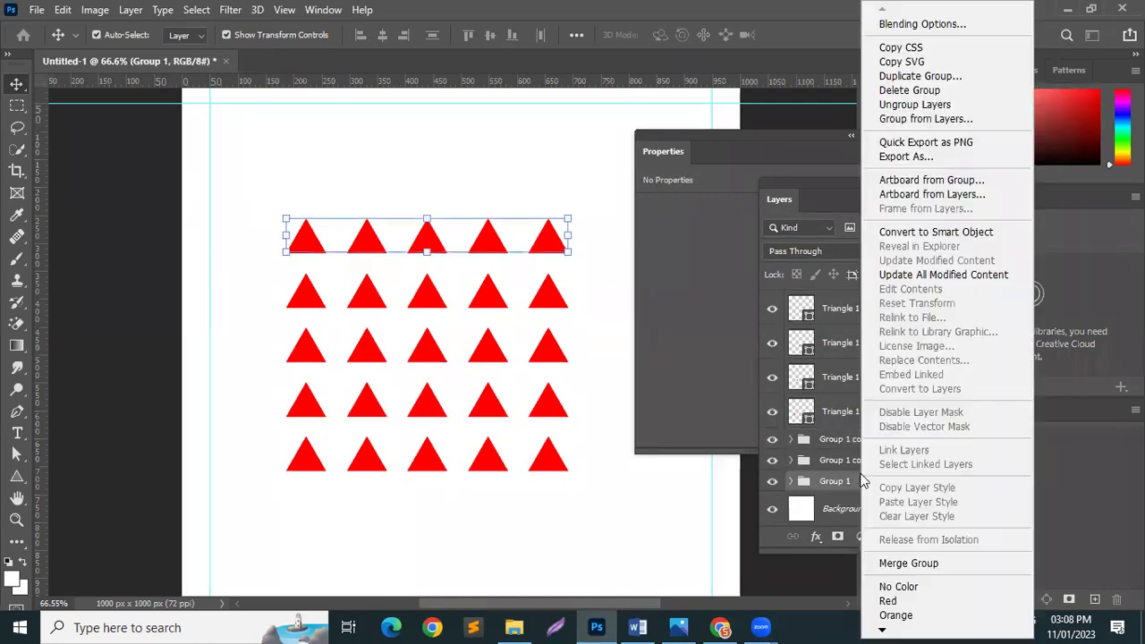
pyautogui.click(913, 105)
pyautogui.click(890, 462)
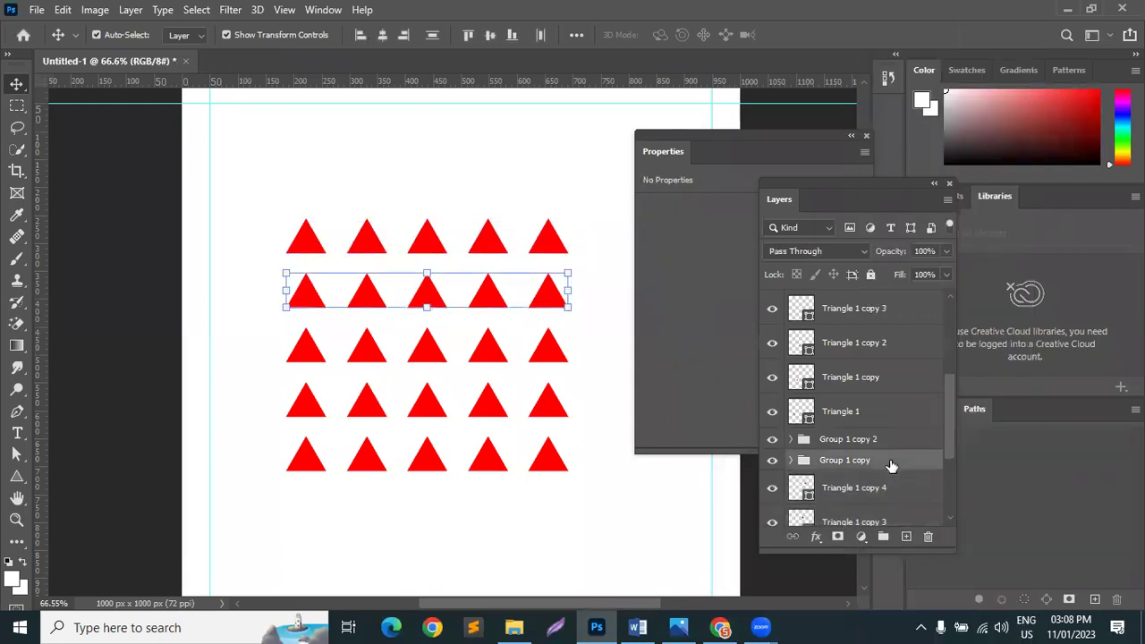
pyautogui.rightClick(890, 462)
pyautogui.click(938, 106)
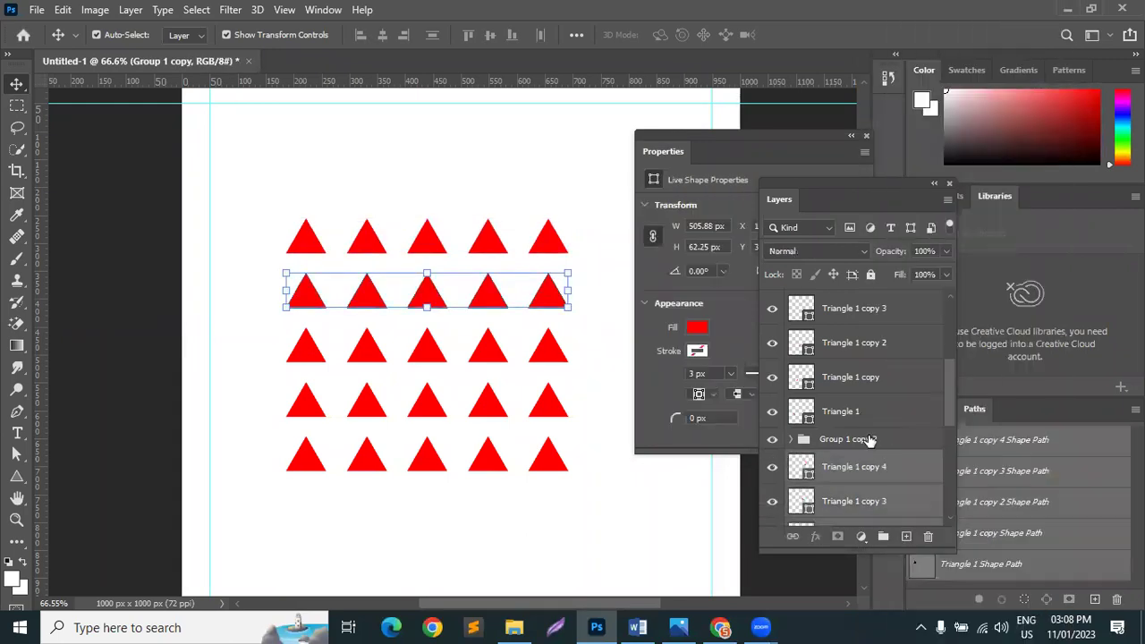
# Step: Ungroup Group 1 copy 2, then select every triangle layer from Triangle 1 copy 4 down
pyautogui.click(868, 439)
pyautogui.rightClick(869, 440)
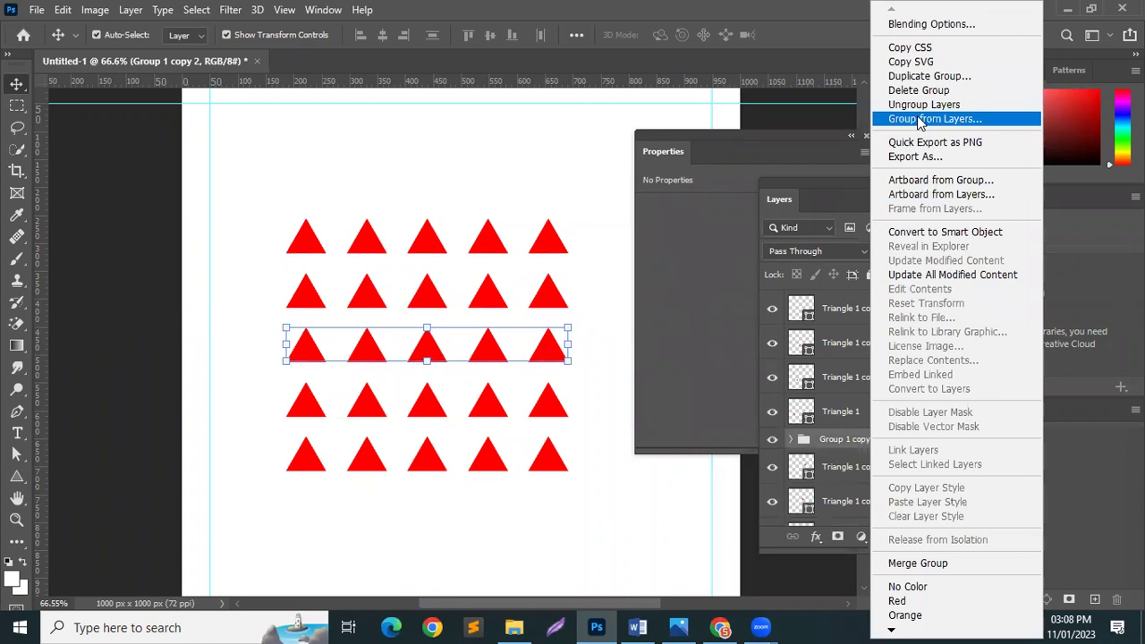
pyautogui.click(921, 121)
pyautogui.click(702, 212)
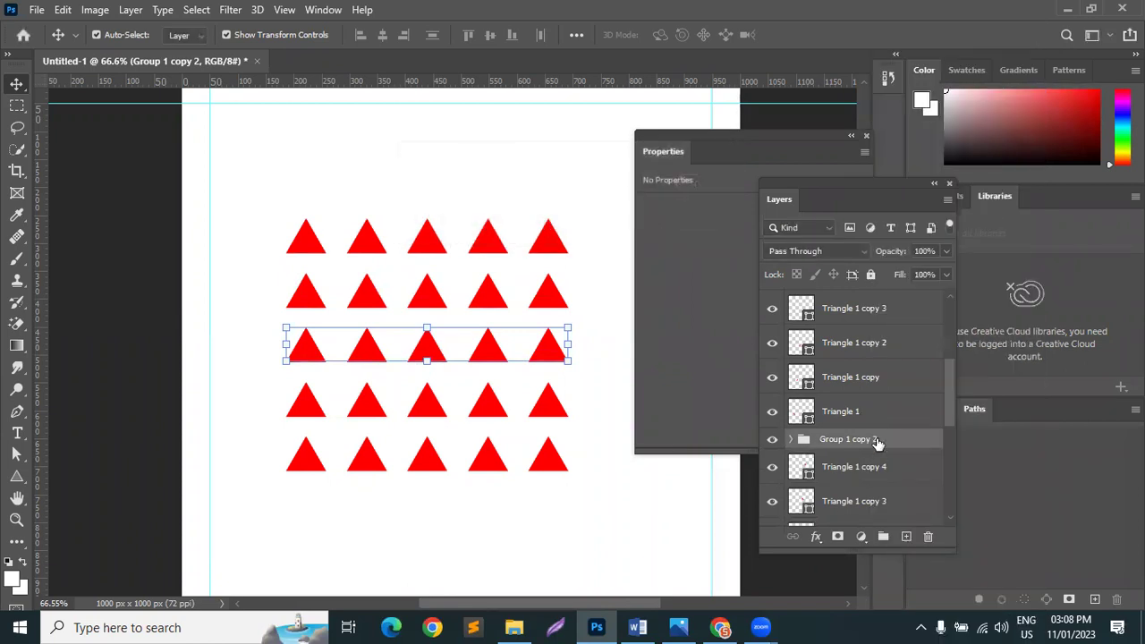
pyautogui.rightClick(879, 439)
pyautogui.click(922, 102)
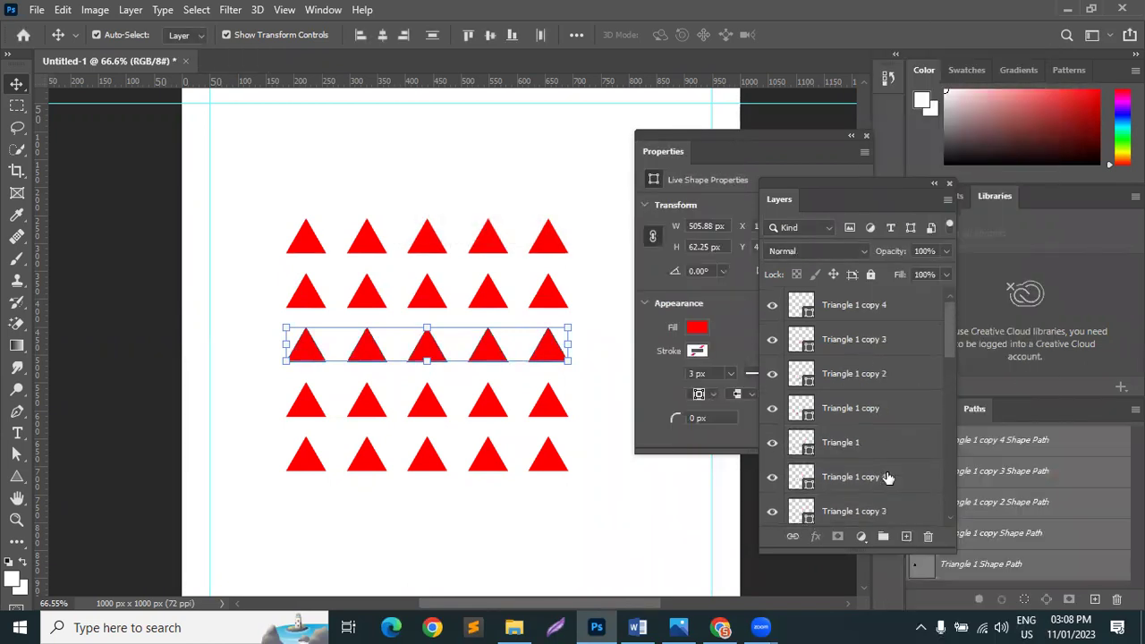
pyautogui.click(867, 309)
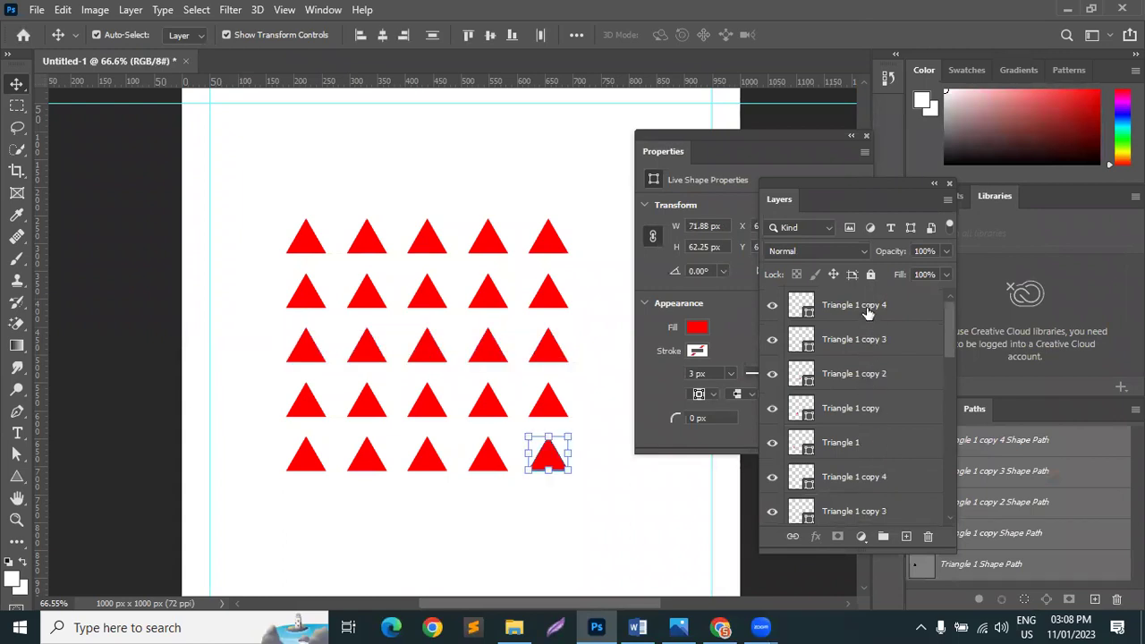
pyautogui.scroll(-5, 867, 309)
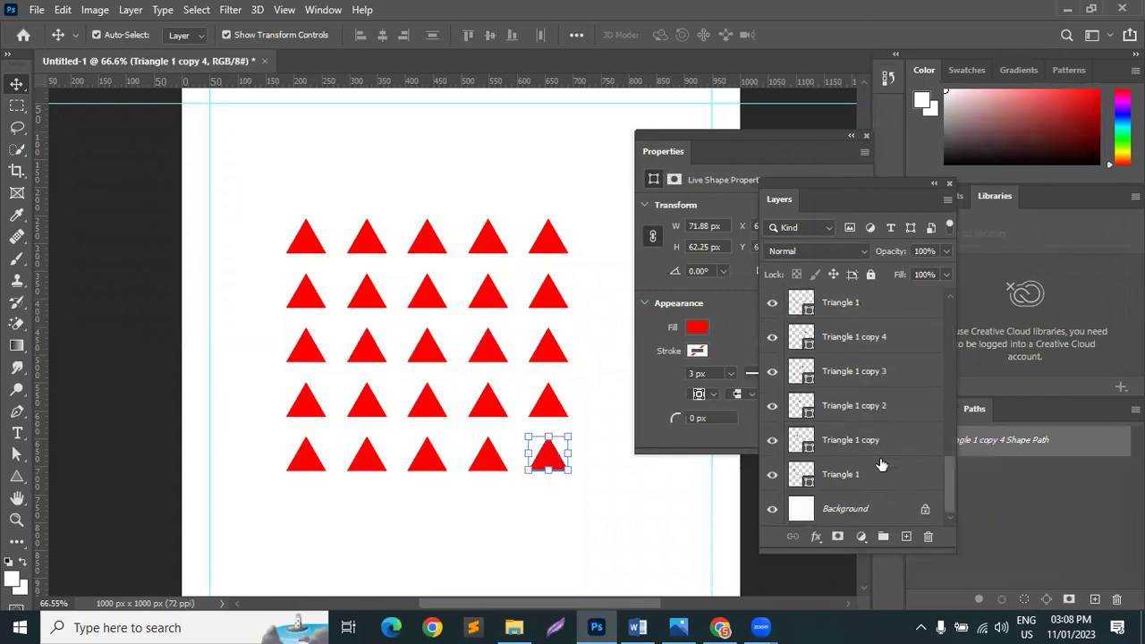
pyautogui.keyDown('shift'); pyautogui.click(884, 483); pyautogui.keyUp('shift')
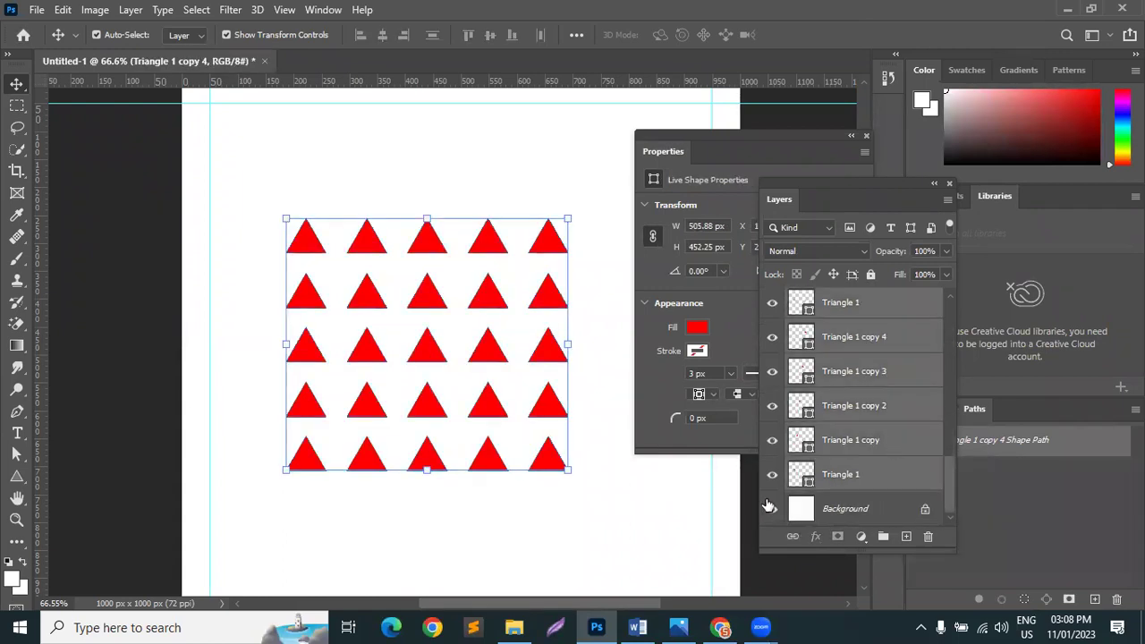
# Step: Merge the selected triangles into one shape layer, Triangle 1 copy 4, and deselect it
pyautogui.rightClick(924, 371)
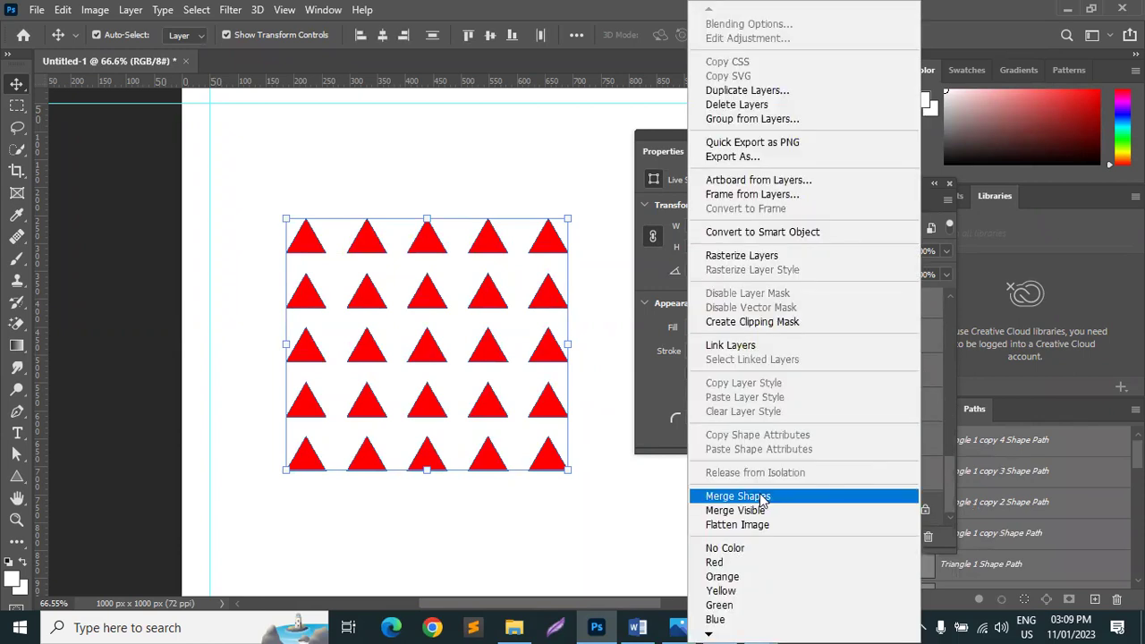
pyautogui.click(763, 497)
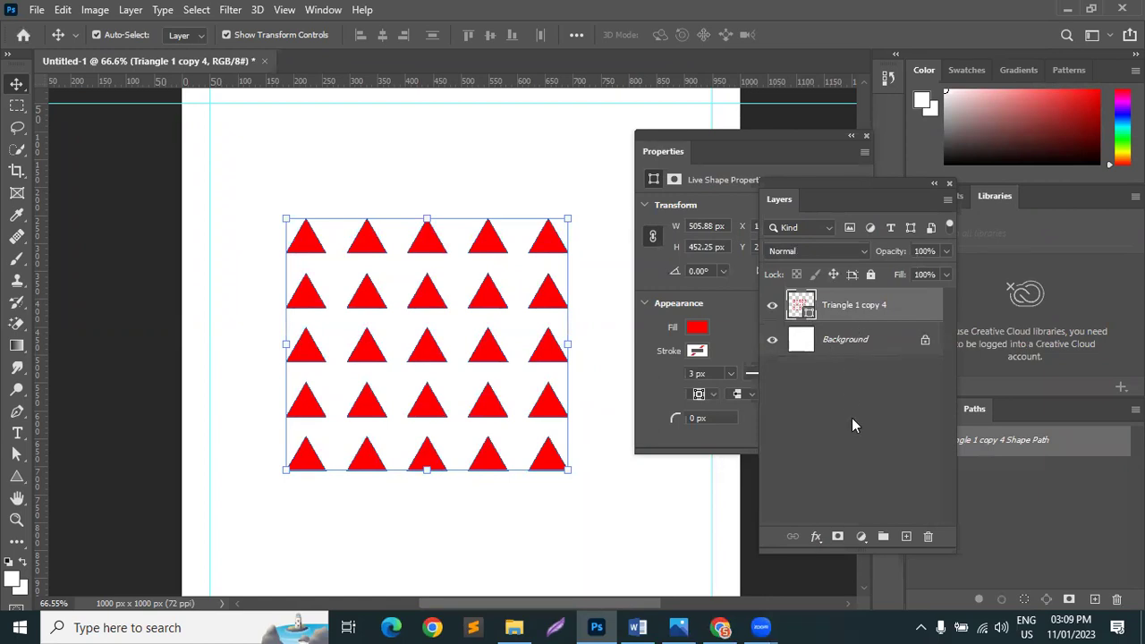
pyautogui.click(768, 435)
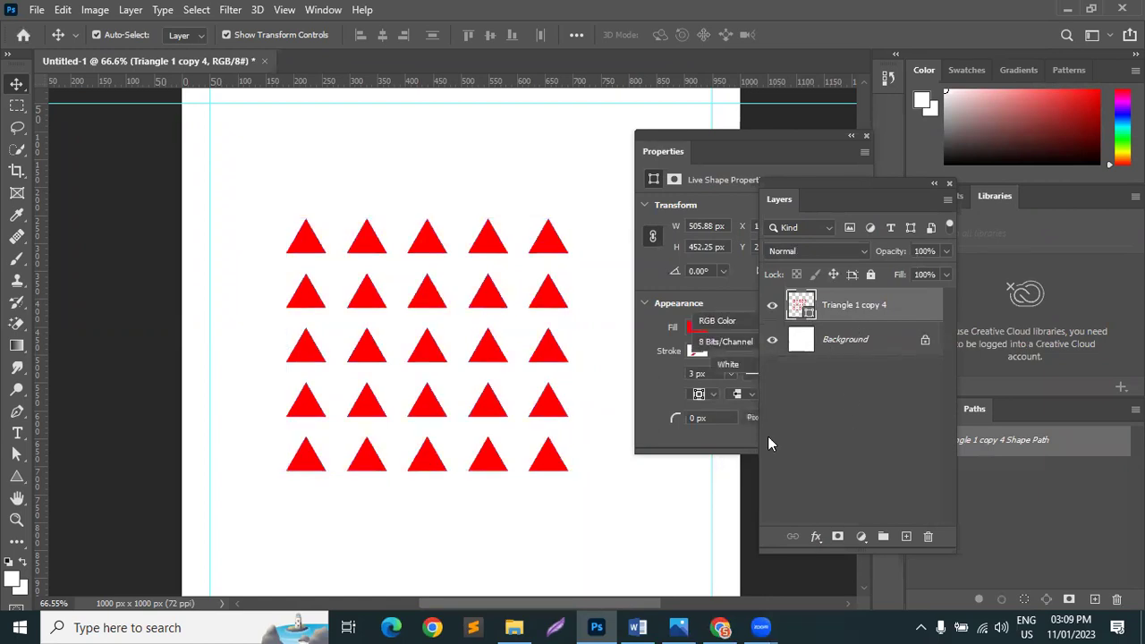
# Step: Change the triangle layer's fill to a muted purple at hue 305°
pyautogui.doubleClick(803, 307)
pyautogui.click(759, 183)
pyautogui.moveTo(881, 295); pyautogui.dragTo(881, 120)
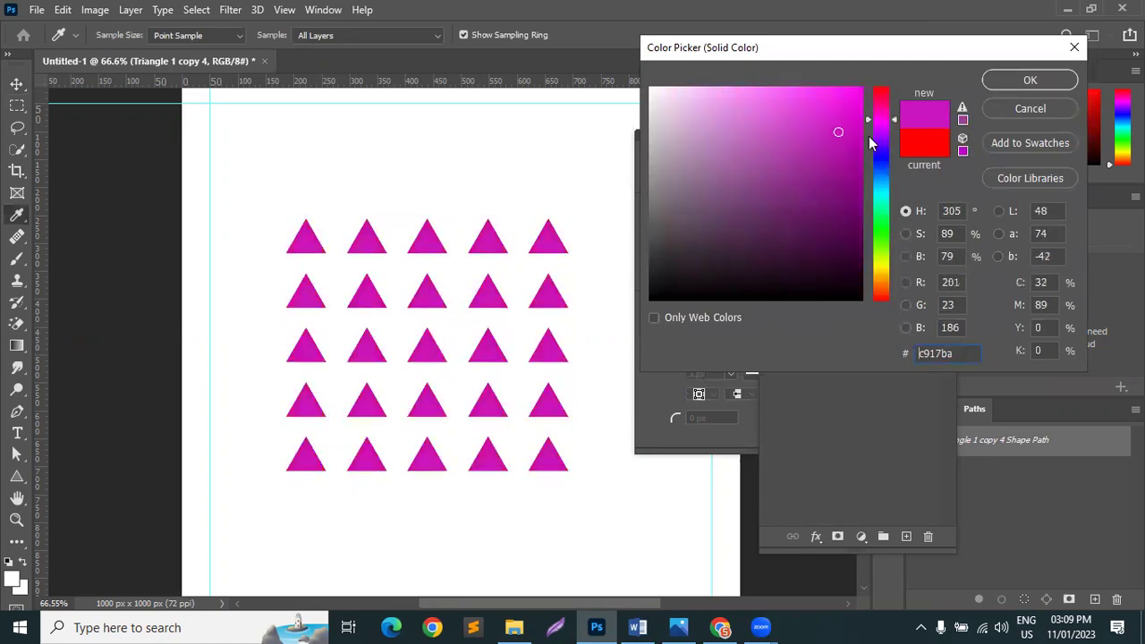
pyautogui.click(1011, 83)
# Step: Move the purple triangle grid slightly up and to the right
pyautogui.moveTo(472, 196); pyautogui.dragTo(484, 233)
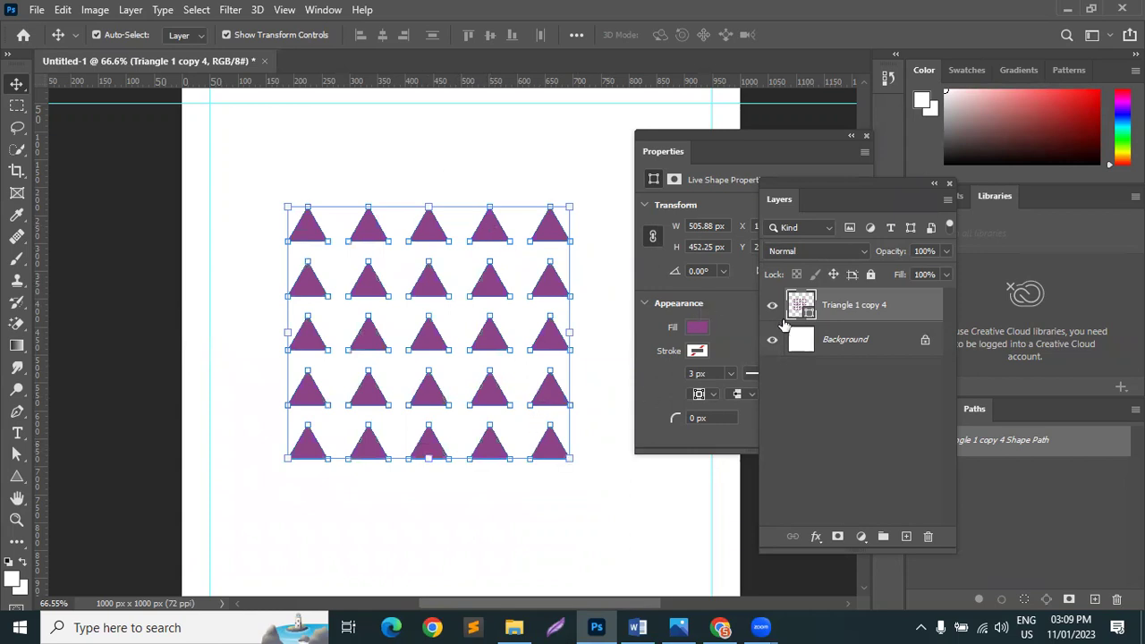
pyautogui.click(604, 379)
pyautogui.moveTo(537, 302)
pyautogui.mouseDown()
pyautogui.moveTo(535, 277)
pyautogui.moveTo(542, 288)
pyautogui.mouseUp()
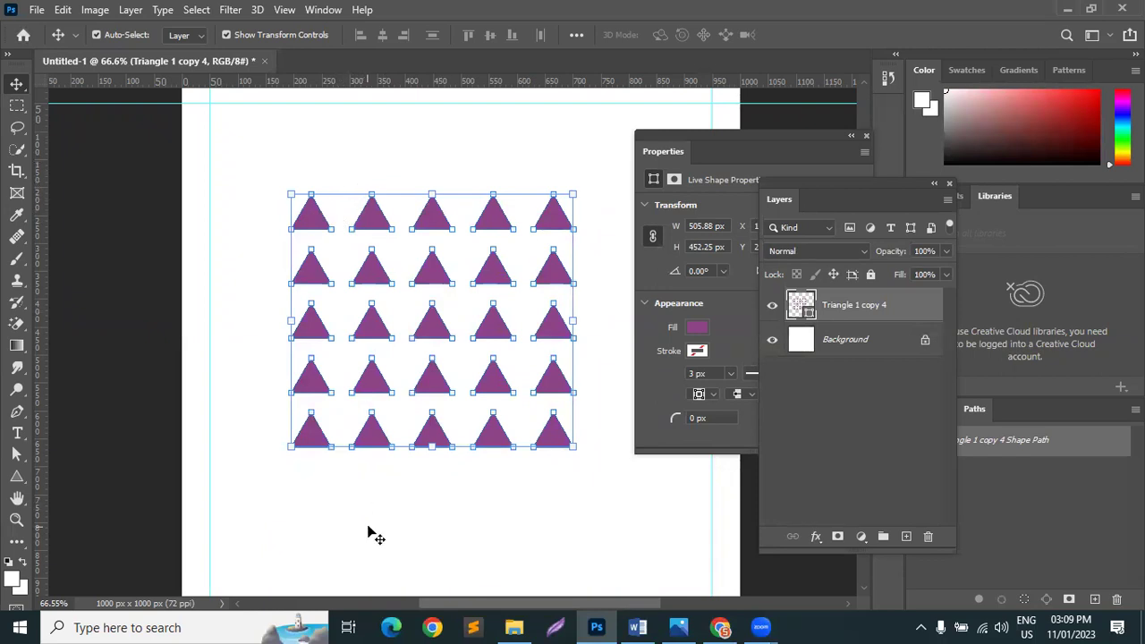
# Step: Delete the triangle grid, add a Lorem Ipsum text layer, and move it about 205 px right
pyautogui.press('Delete')
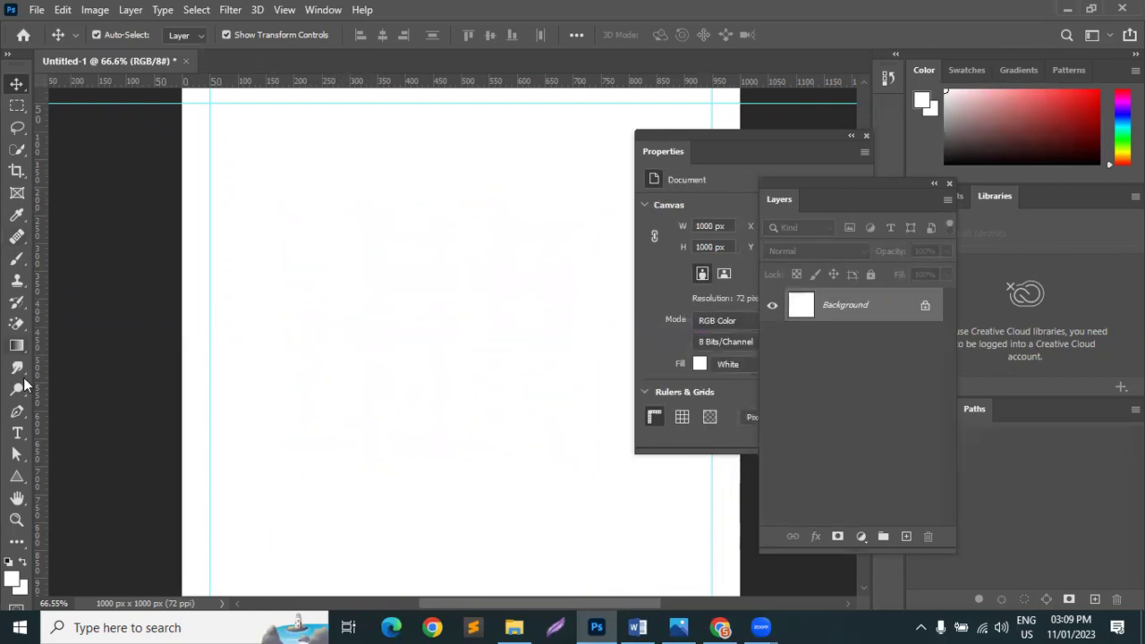
pyautogui.click(17, 433)
pyautogui.click(288, 269)
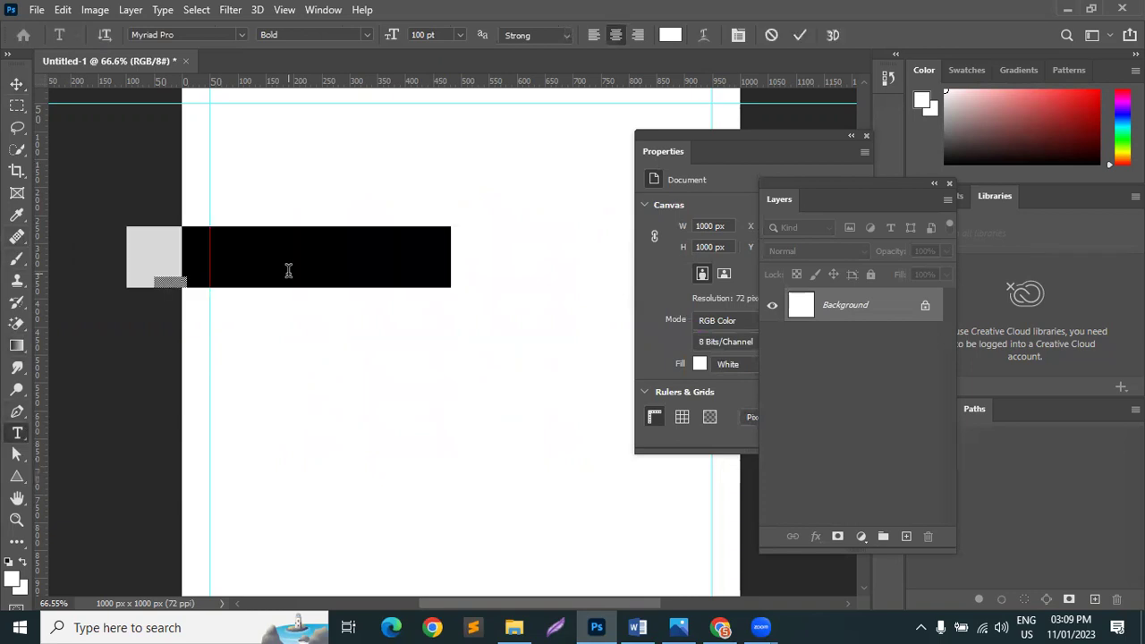
pyautogui.click(17, 83)
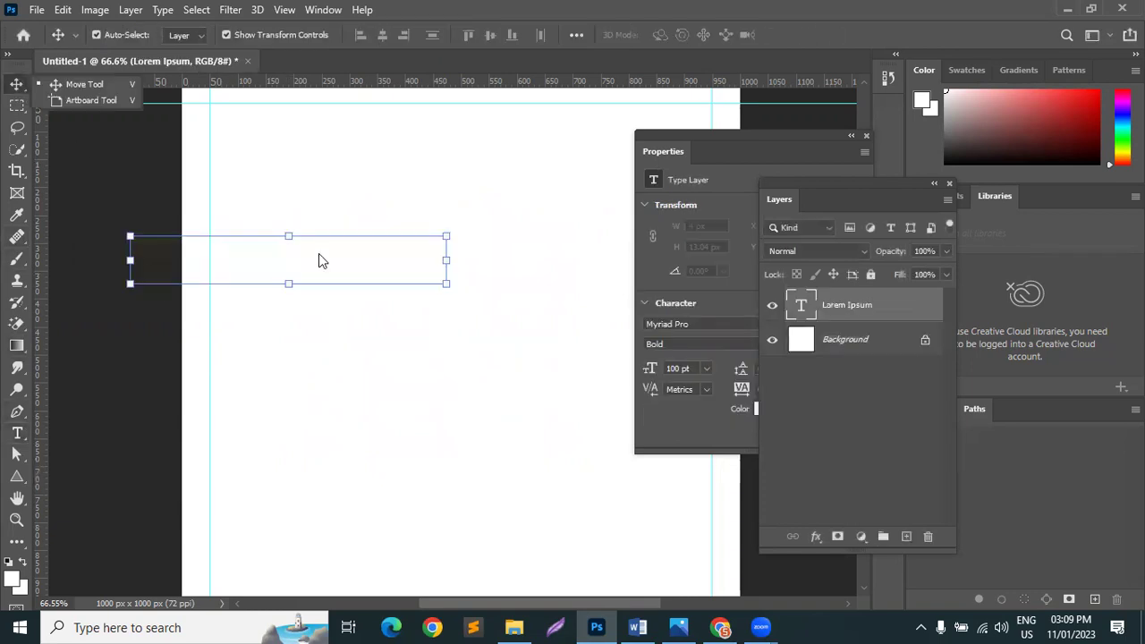
pyautogui.moveTo(217, 275); pyautogui.dragTo(400, 274)
# Step: Recolour the Lorem Ipsum text pink, close the Properties panel and commit
pyautogui.doubleClick(398, 267)
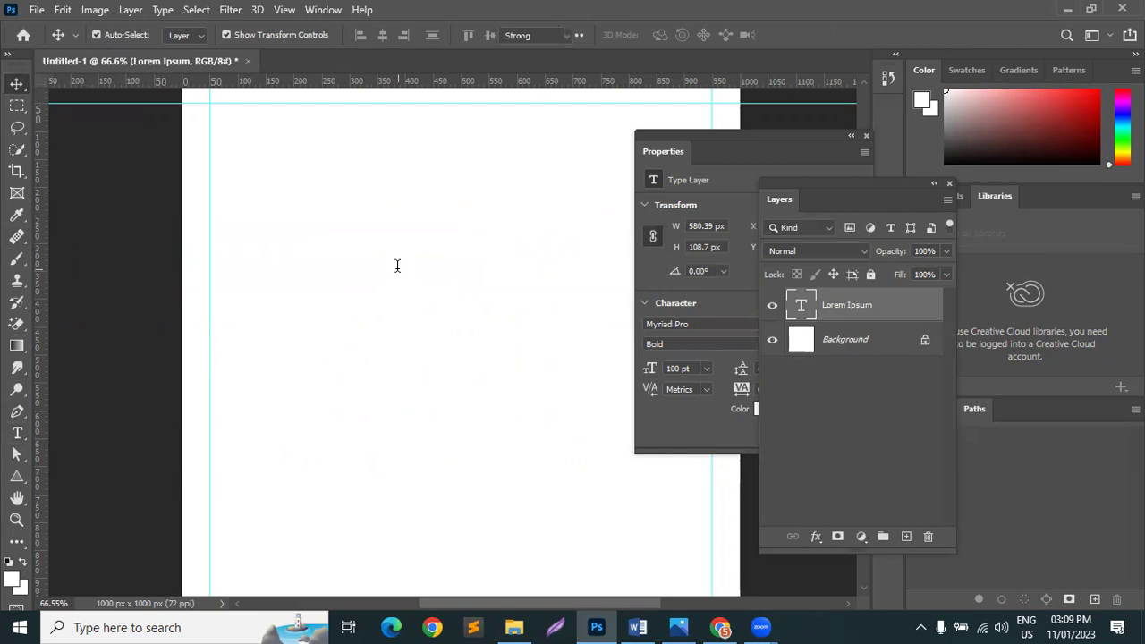
pyautogui.click(673, 36)
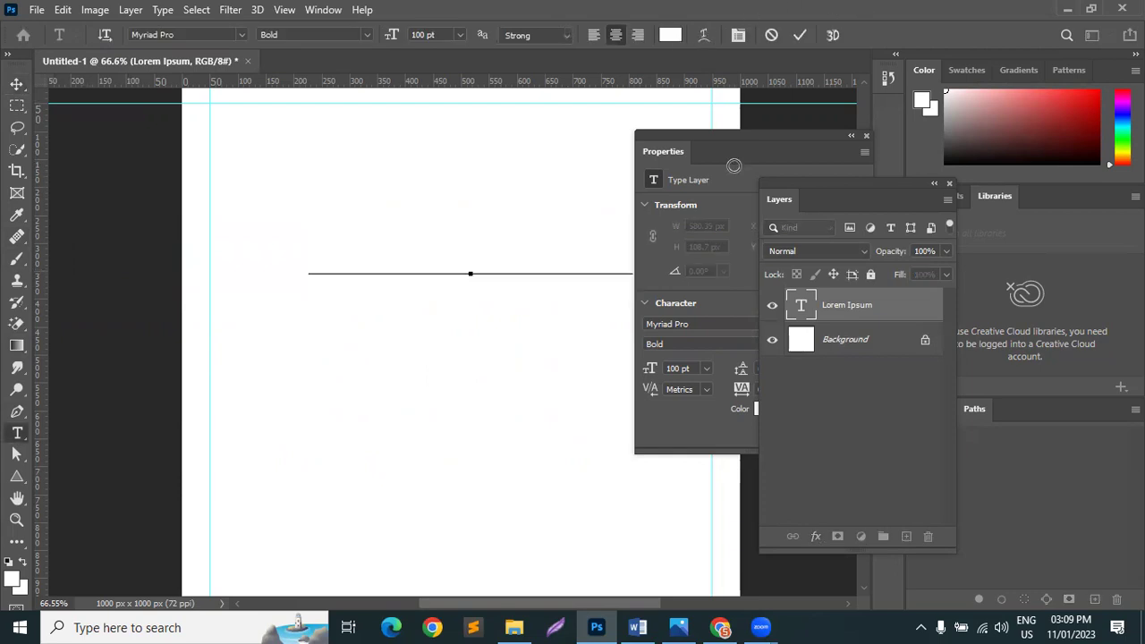
pyautogui.click(734, 167)
pyautogui.click(1029, 80)
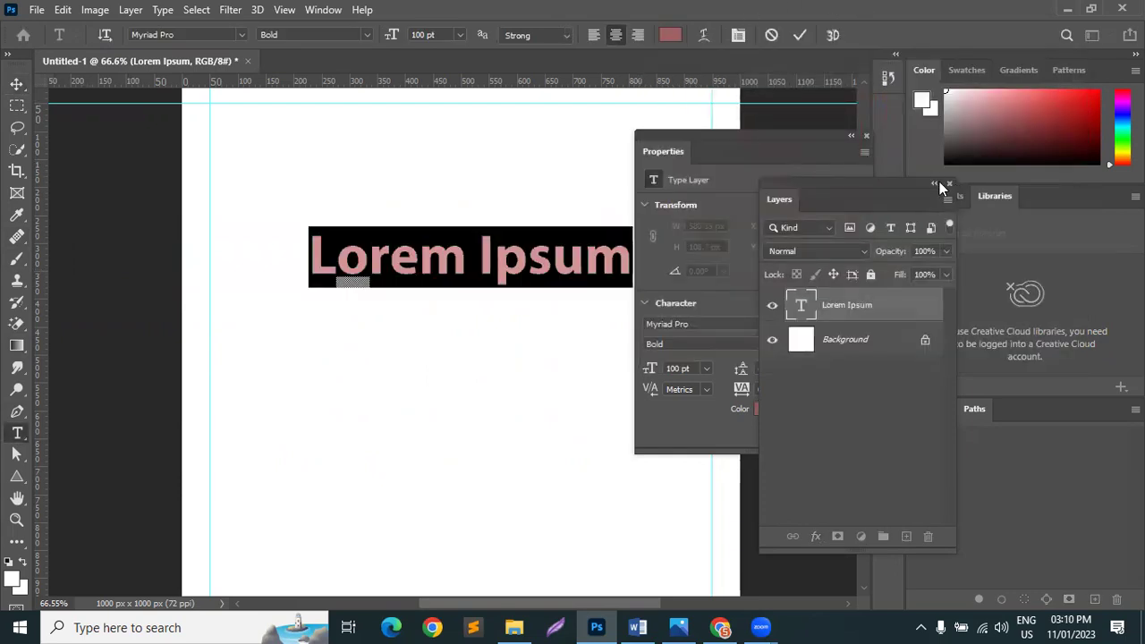
pyautogui.click(867, 134)
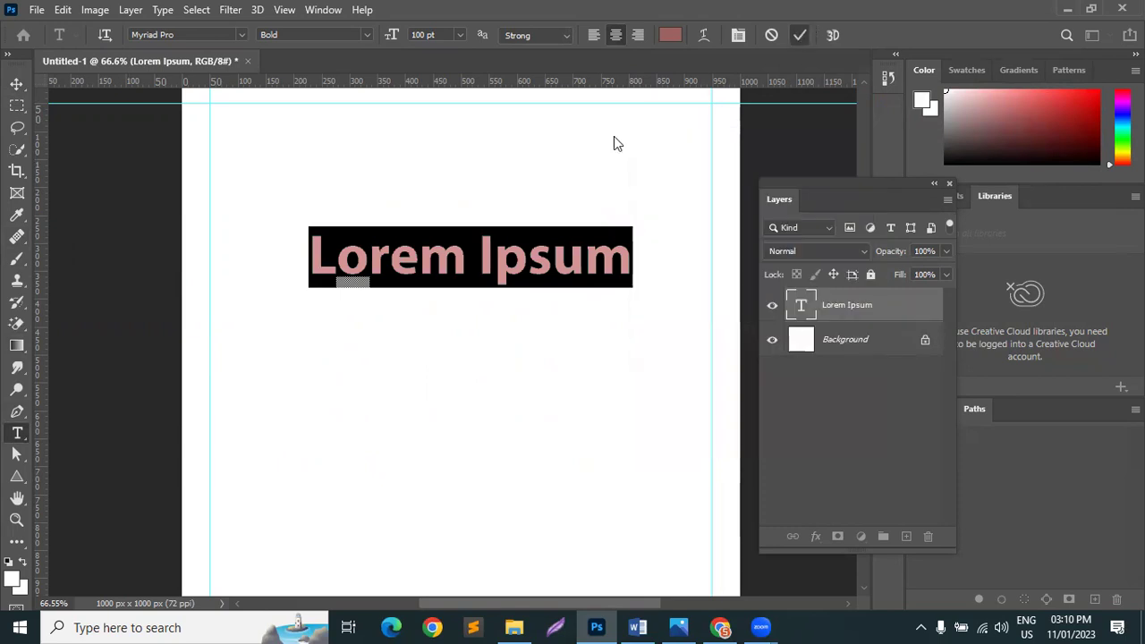
pyautogui.hotkey('ctrl', 'Return')
# Step: Duplicate the Lorem Ipsum line, left-align all three lines, and shift them about 189 px right
pyautogui.press('v')
pyautogui.moveTo(494, 253); pyautogui.dragTo(429, 329)
pyautogui.click(447, 209)
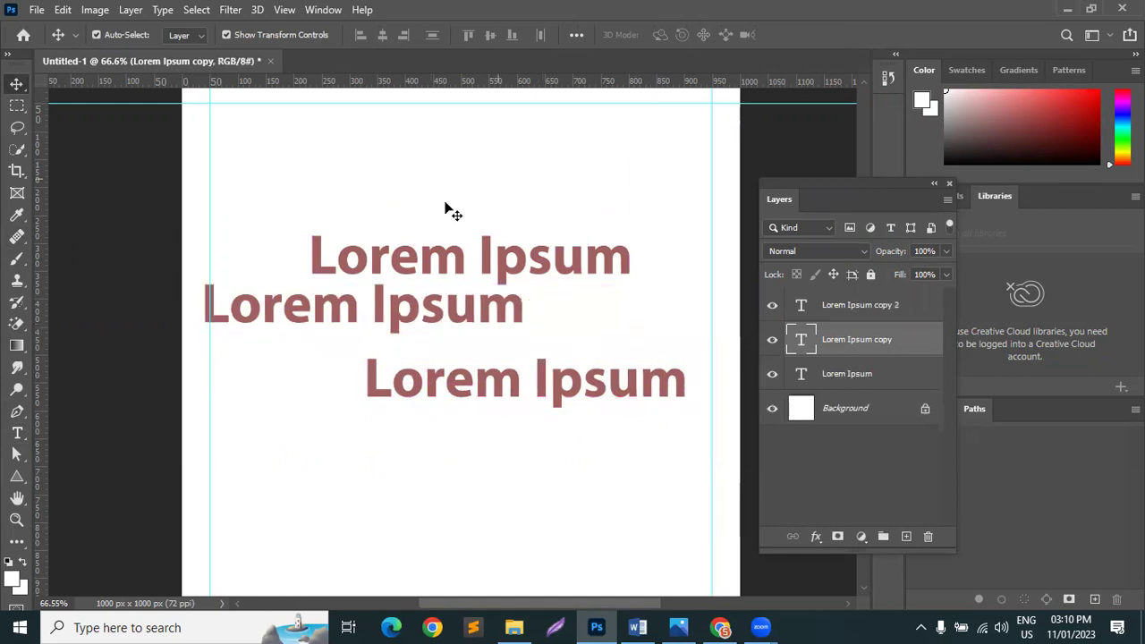
pyautogui.click(456, 259)
pyautogui.keyDown('shift'); pyautogui.click(475, 310); pyautogui.keyUp('shift')
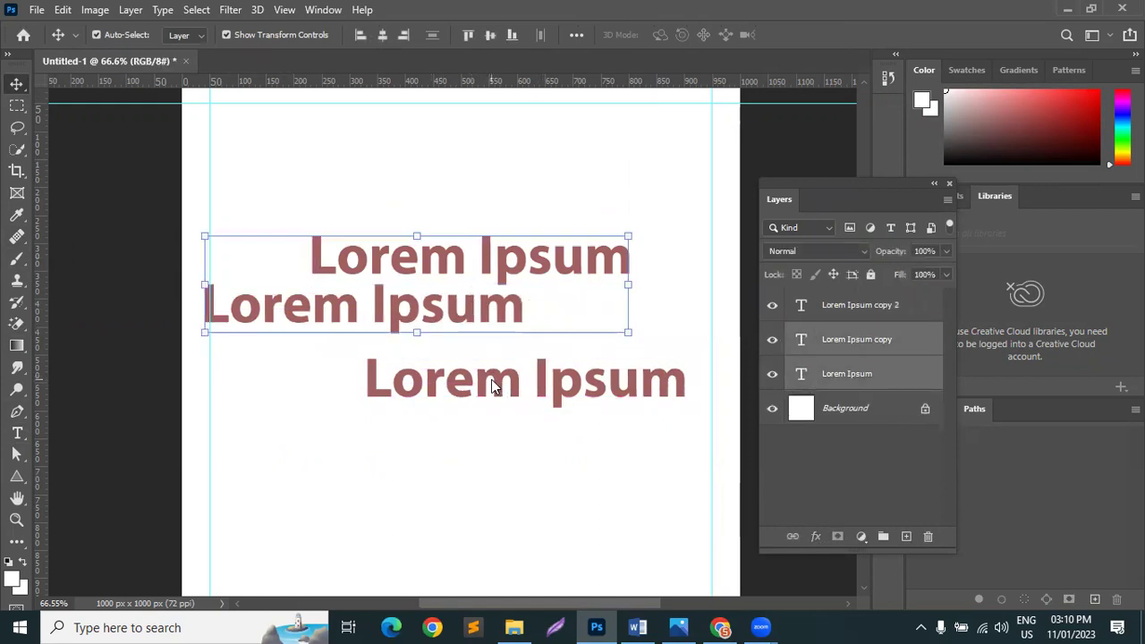
pyautogui.keyDown('shift'); pyautogui.click(494, 383); pyautogui.keyUp('shift')
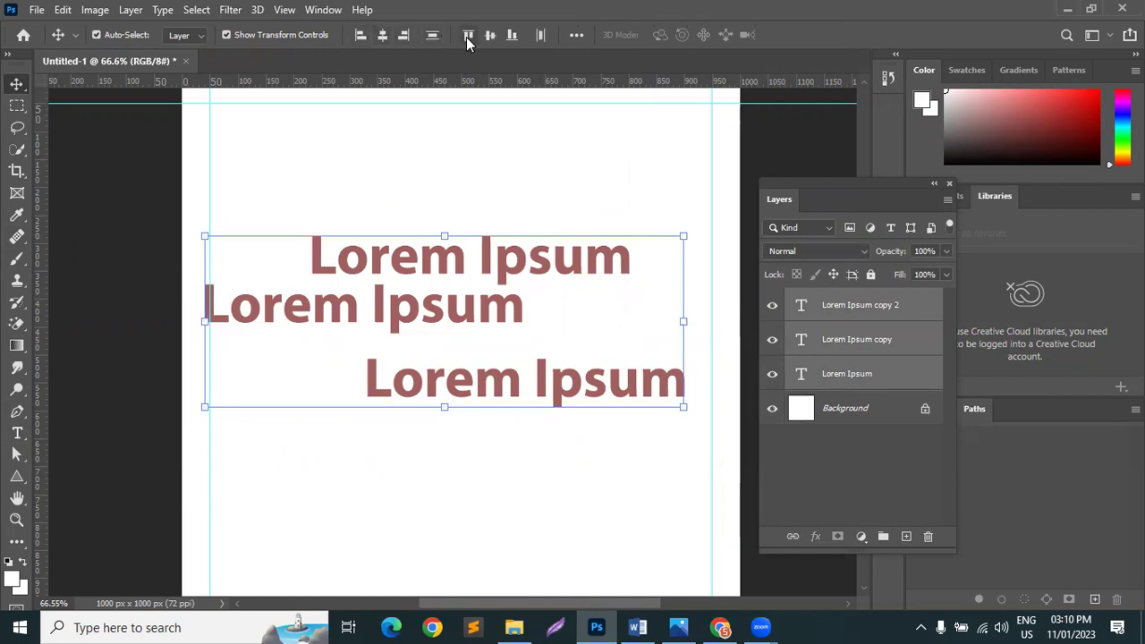
pyautogui.click(359, 35)
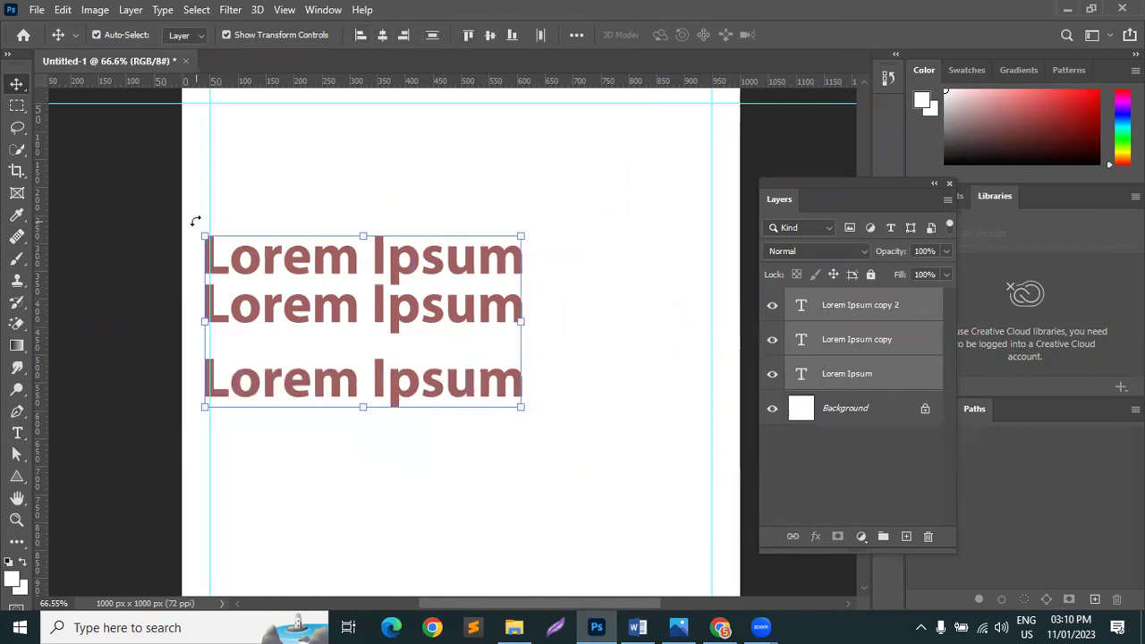
pyautogui.moveTo(320, 304); pyautogui.dragTo(489, 304)
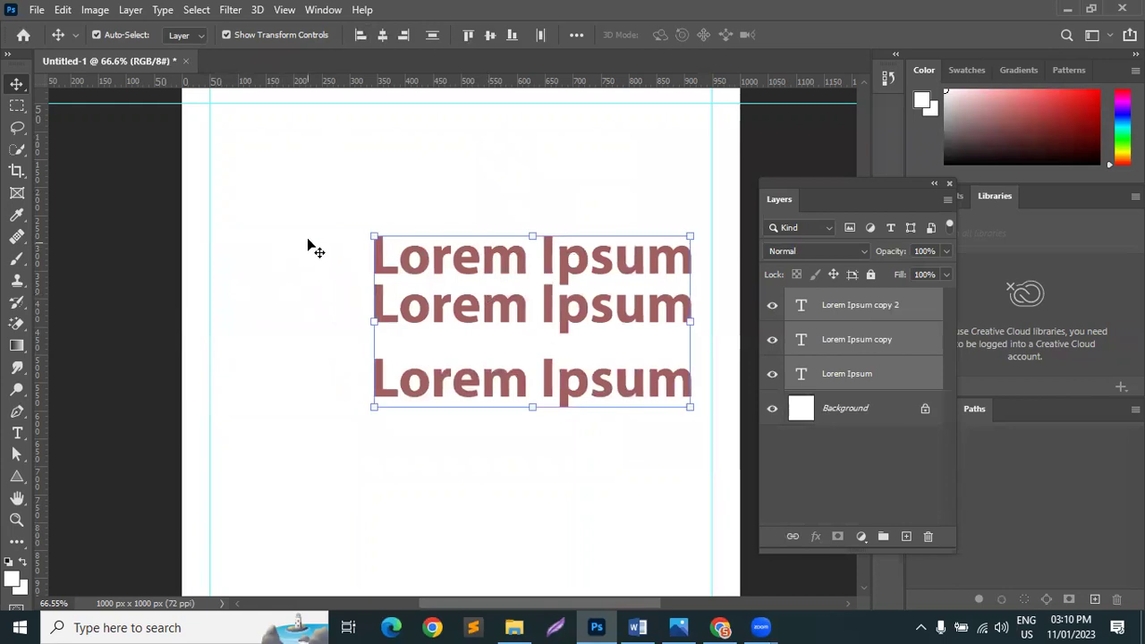
# Step: Reselect all three Lorem Ipsum text layers together
pyautogui.click(289, 424)
pyautogui.click(377, 262)
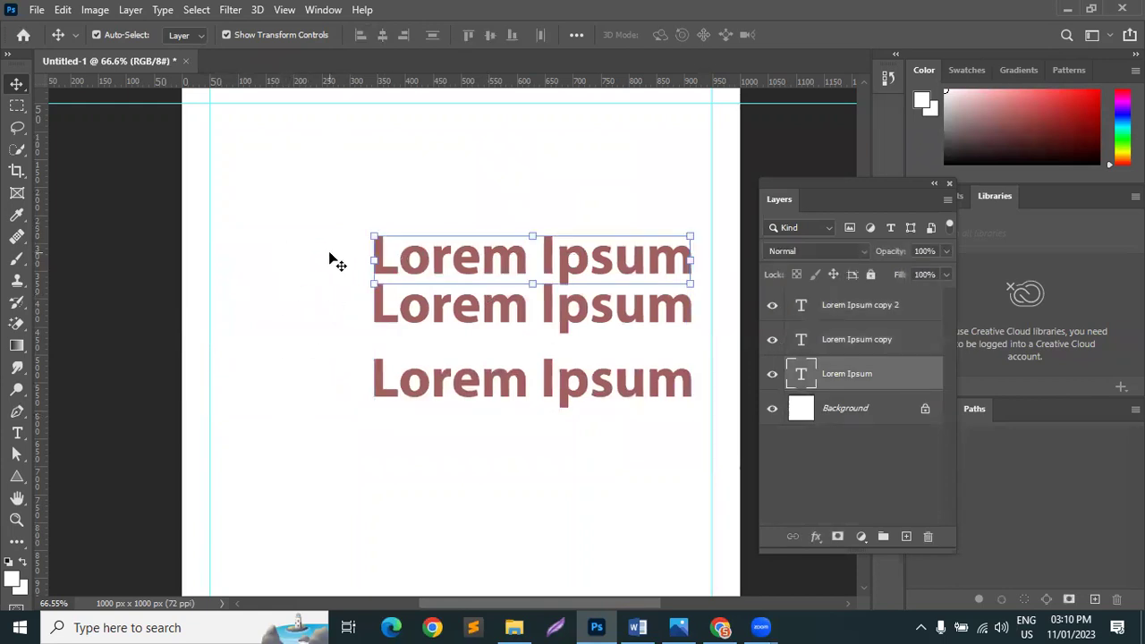
pyautogui.click(332, 258)
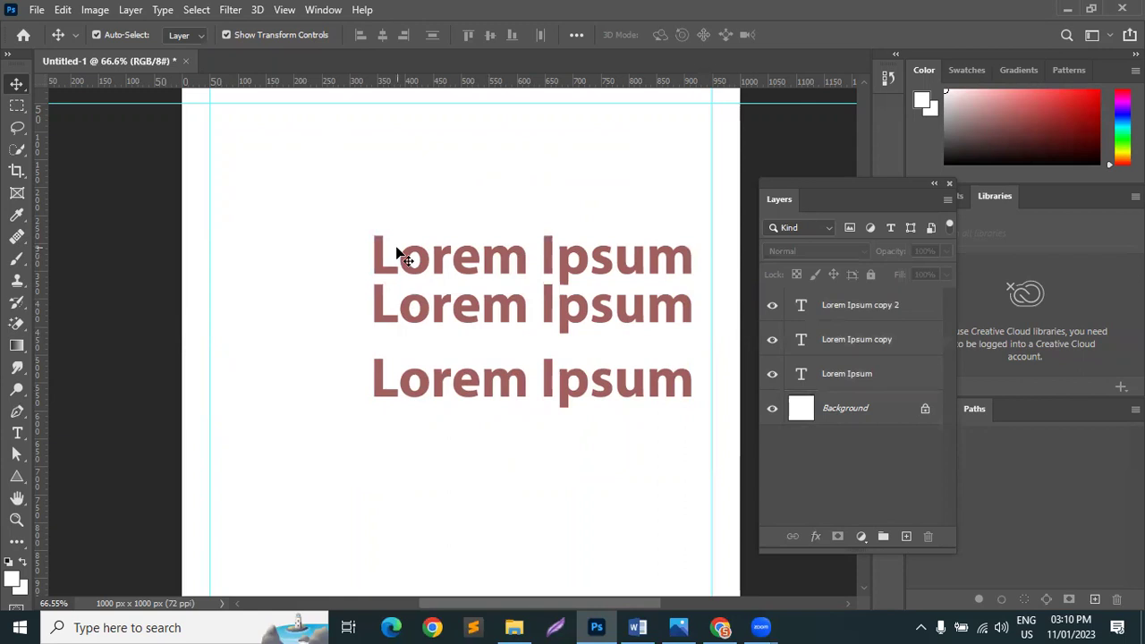
pyautogui.click(416, 331)
pyautogui.click(327, 309)
pyautogui.click(409, 256)
pyautogui.click(430, 324)
pyautogui.click(438, 387)
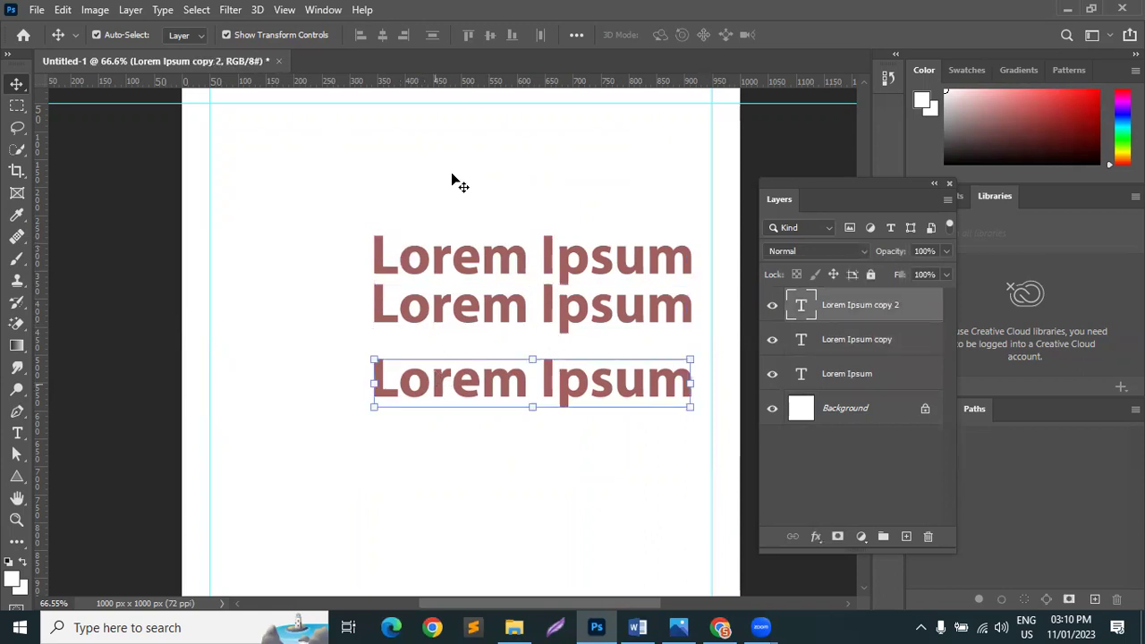
pyautogui.moveTo(399, 226); pyautogui.dragTo(489, 407)
# Step: Distribute the three Lorem Ipsum lines with even vertical spacing
pyautogui.click(577, 35)
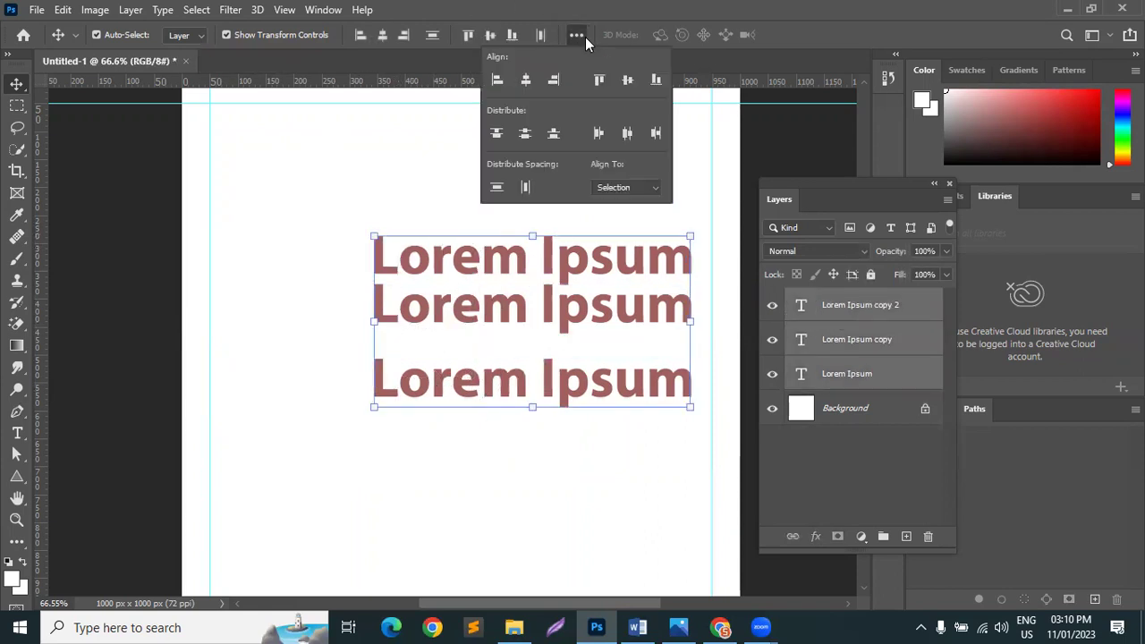
pyautogui.click(495, 188)
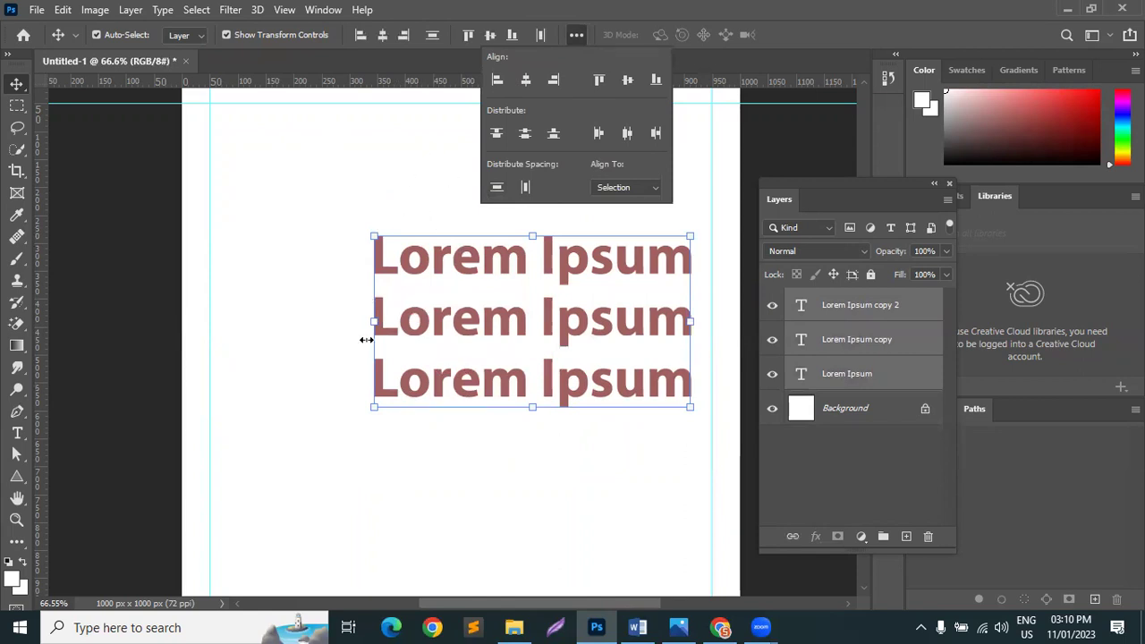
pyautogui.click(389, 476)
pyautogui.moveTo(317, 195); pyautogui.dragTo(582, 478)
# Step: Delete the three Lorem Ipsum text layers, leaving only the white Background
pyautogui.press('Delete')
pyautogui.scroll(-2, 602, 486)
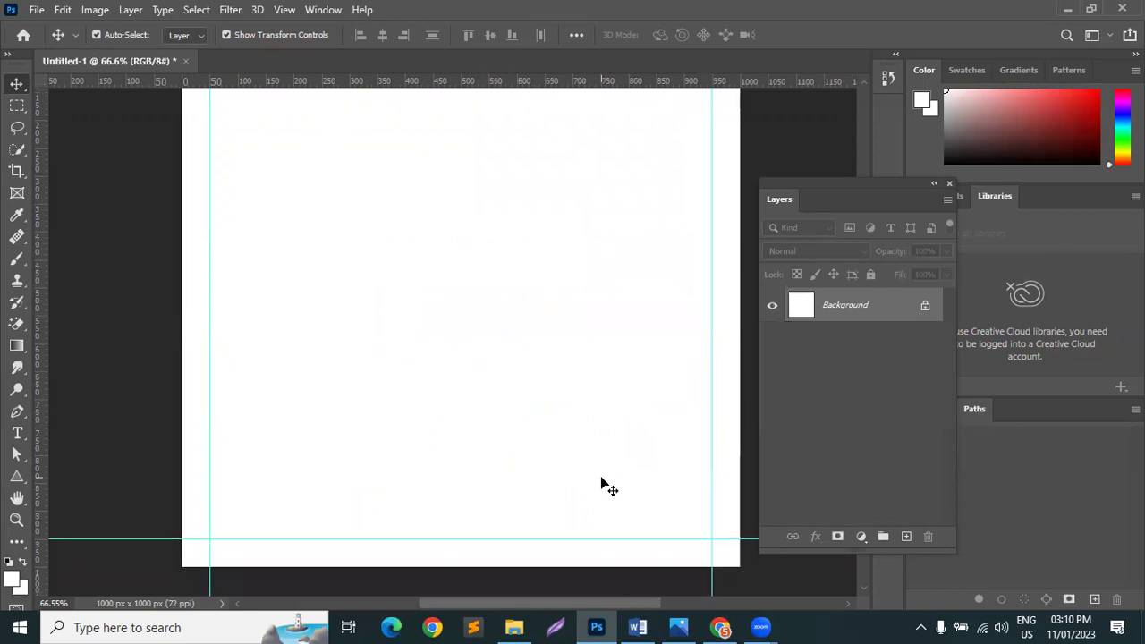
pyautogui.scroll(2, 601, 486)
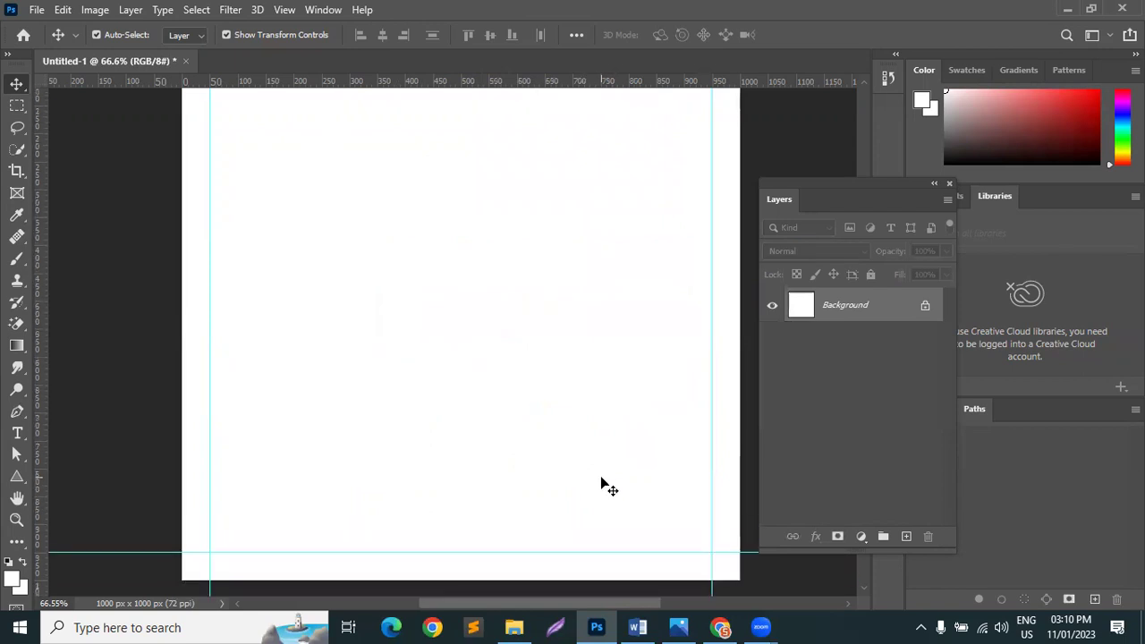
pyautogui.scroll(-1, 601, 486)
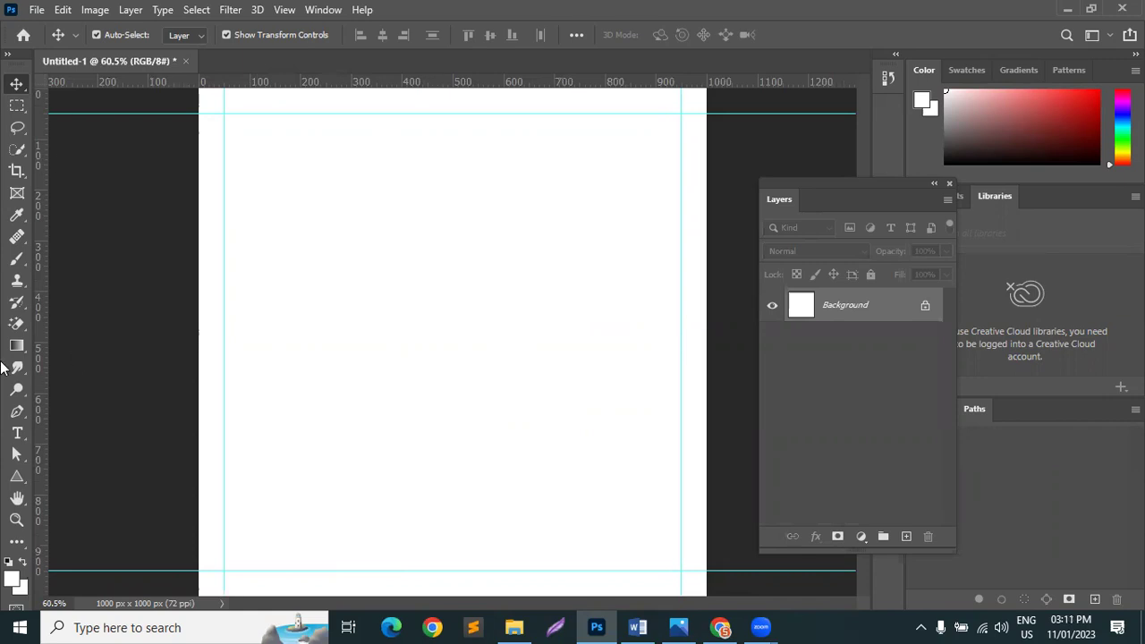
# Step: Type a phone number in a new text layer near the canvas centre
pyautogui.click(17, 434)
pyautogui.click(391, 379)
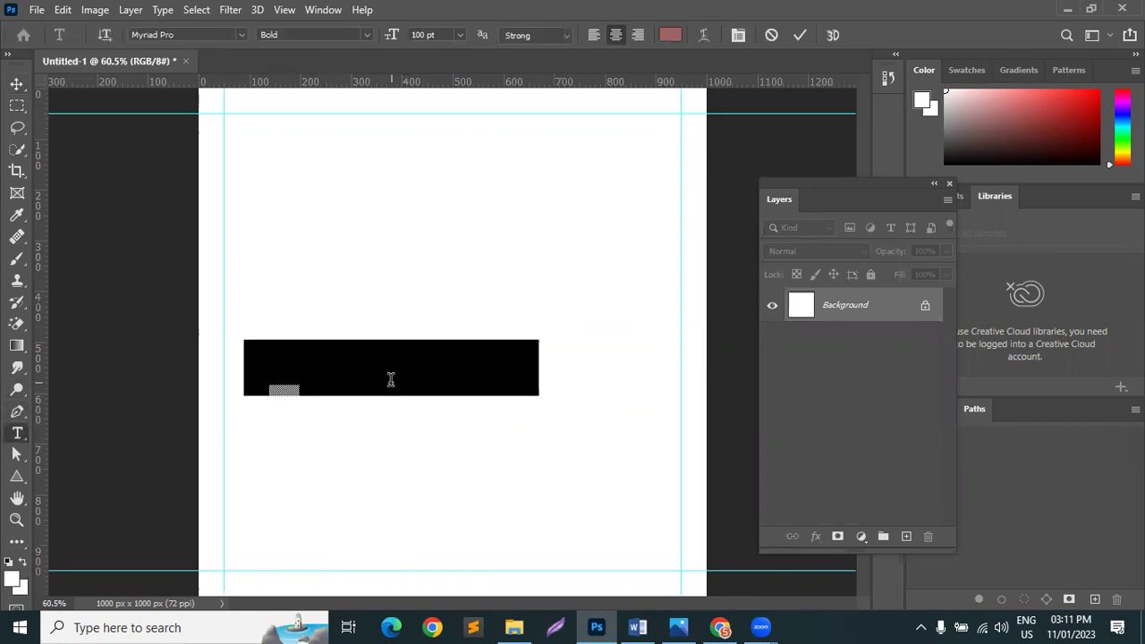
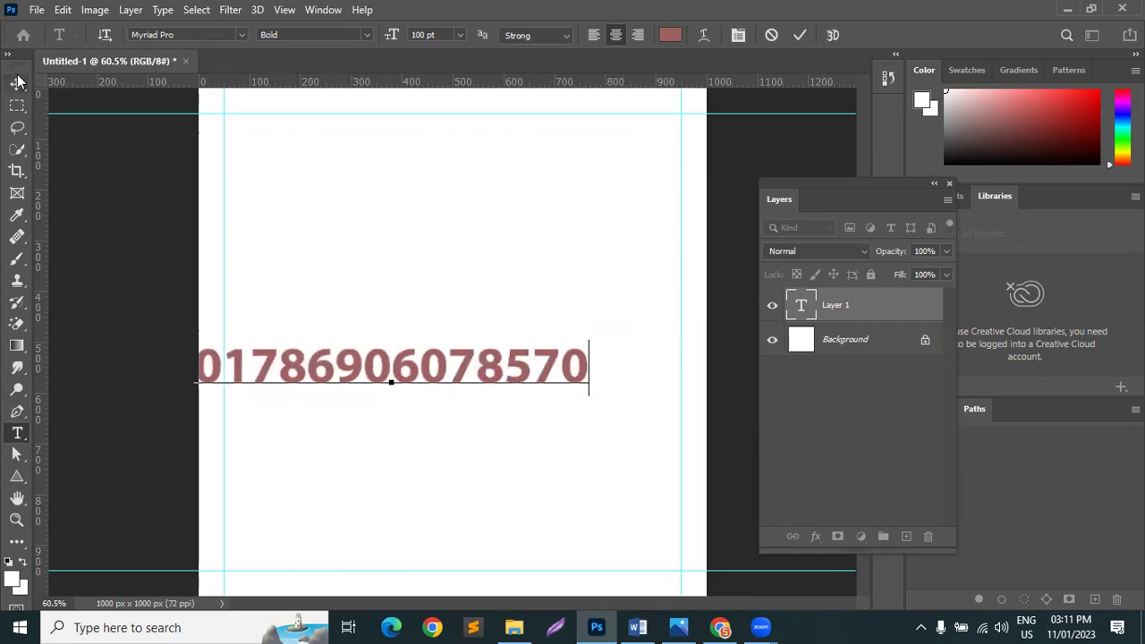
pyautogui.click(17, 83)
# Step: Set the phone number to 60 pt and delete its last three digits
pyautogui.doubleClick(425, 376)
pyautogui.click(458, 36)
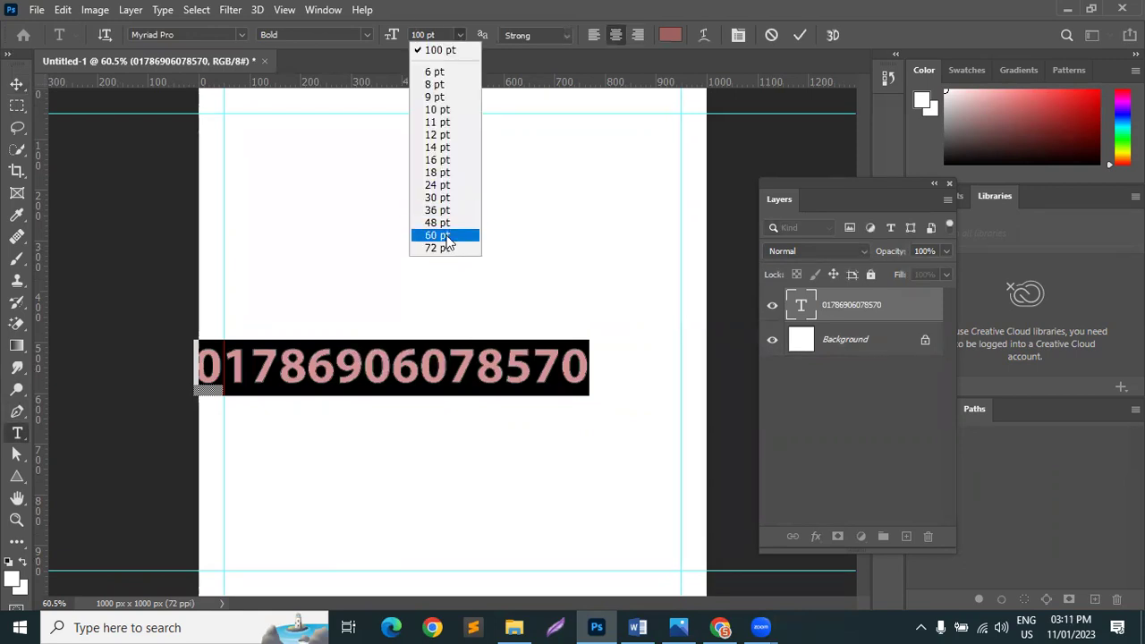
pyautogui.click(446, 238)
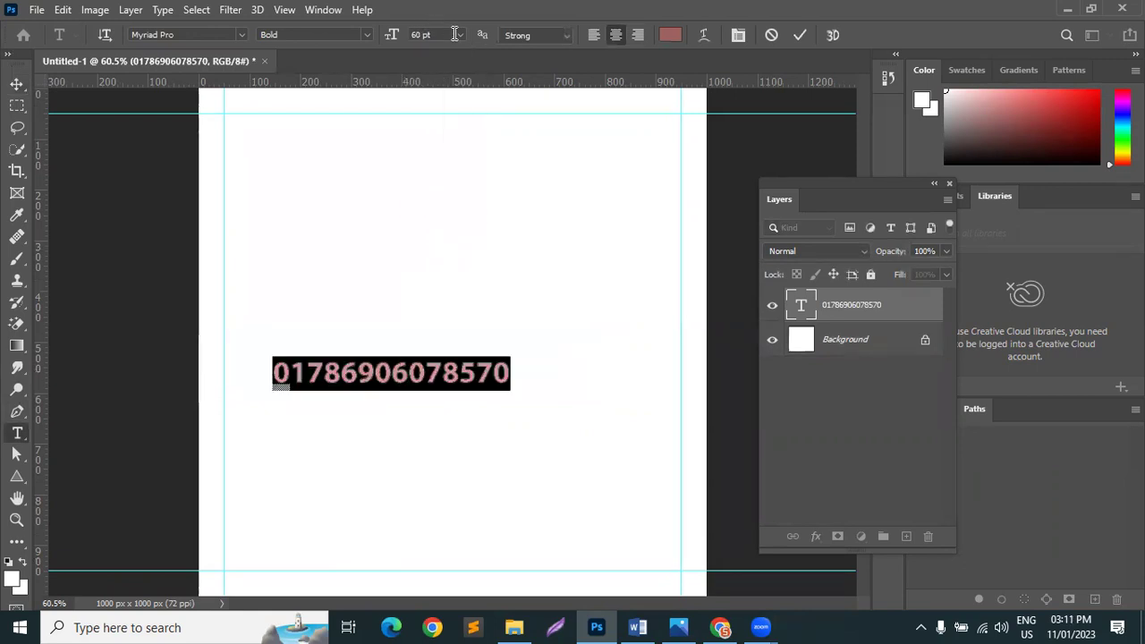
pyautogui.moveTo(278, 382)
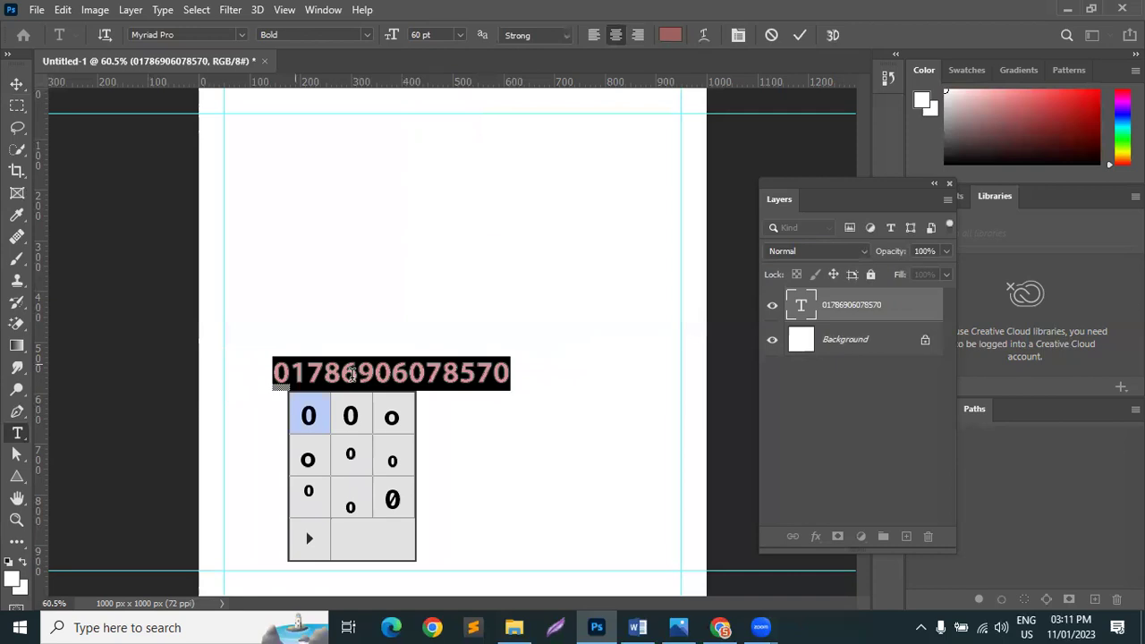
pyautogui.moveTo(459, 373); pyautogui.dragTo(641, 378)
pyautogui.press('Right')
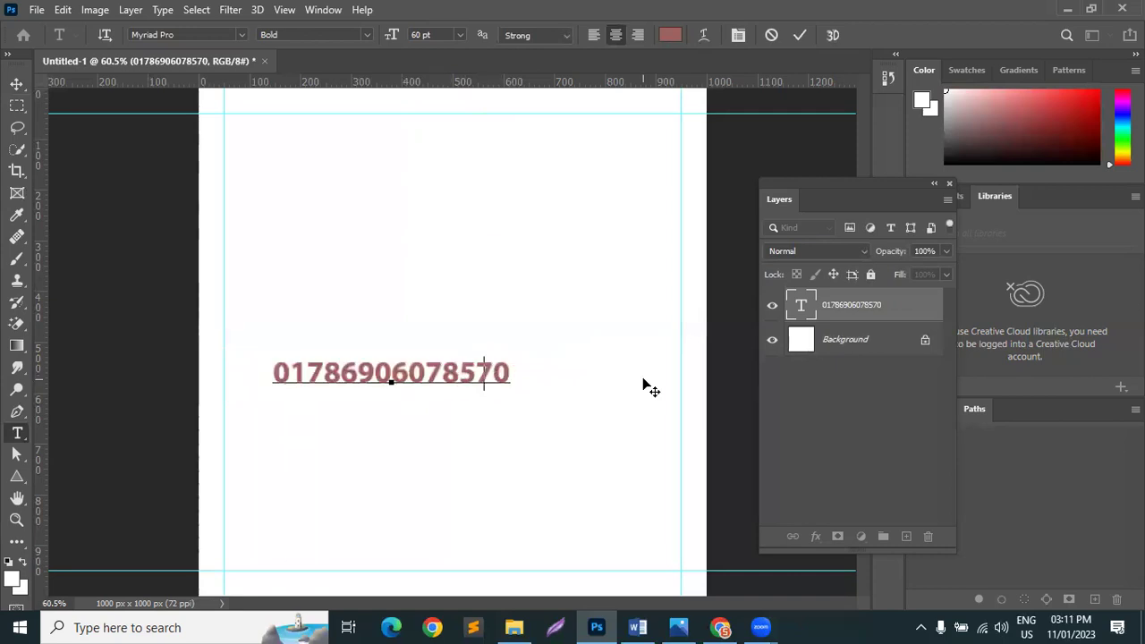
pyautogui.press('BackSpace')
pyautogui.press('BackSpace')
pyautogui.press('BackSpace')
# Step: Restyle the phone number as Regular 30 pt and commit it
pyautogui.moveTo(486, 363); pyautogui.dragTo(240, 134)
pyautogui.click(362, 37)
pyautogui.click(314, 48)
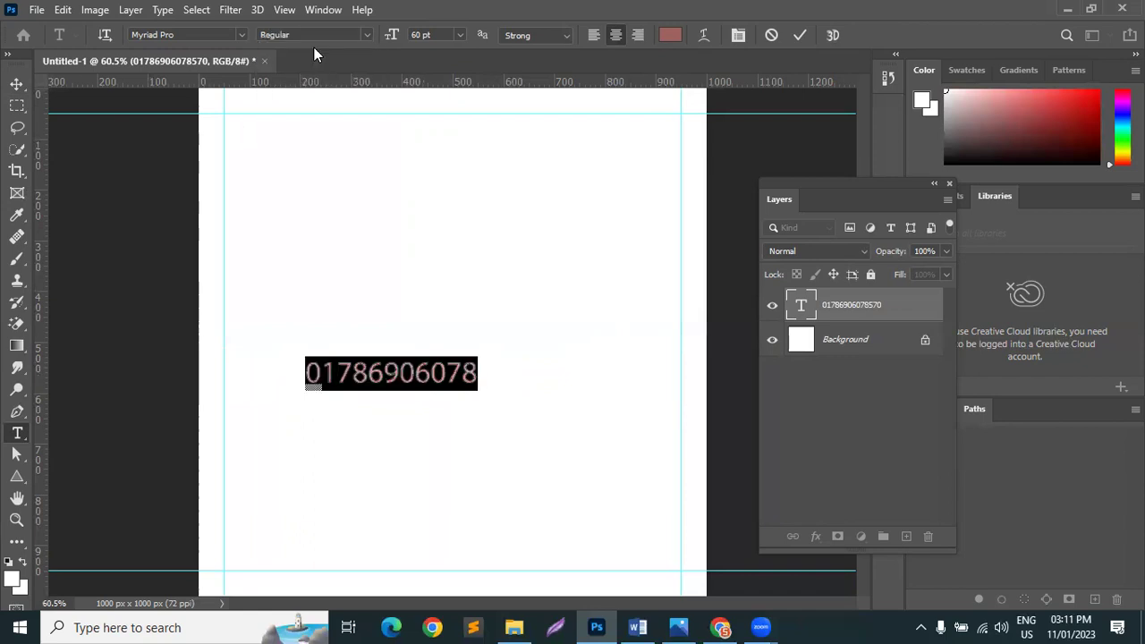
pyautogui.click(460, 35)
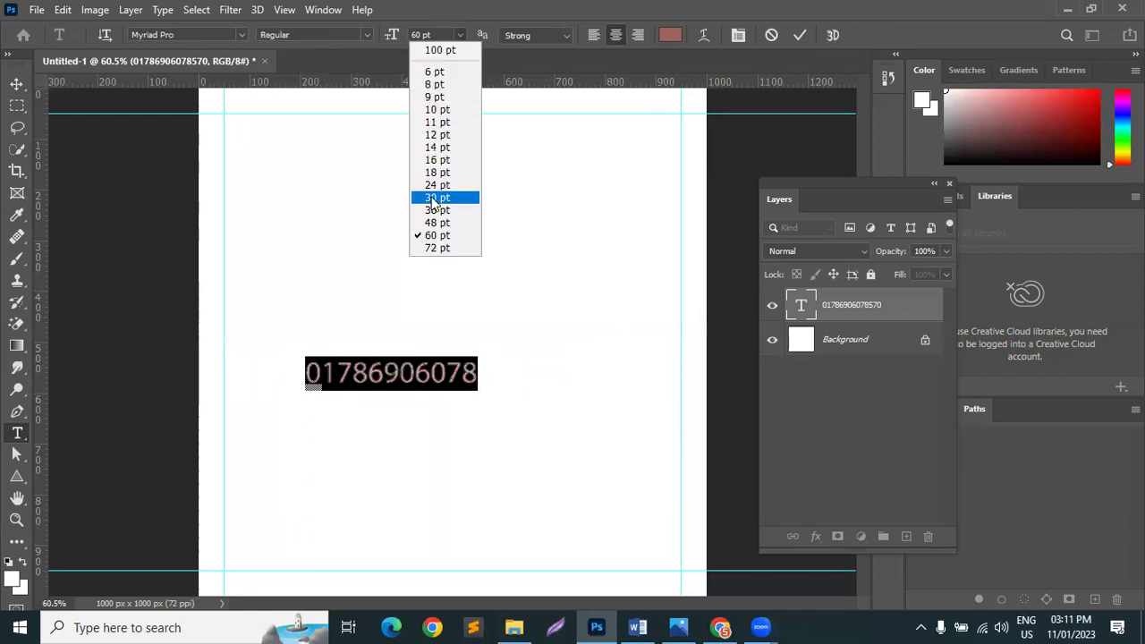
pyautogui.click(439, 194)
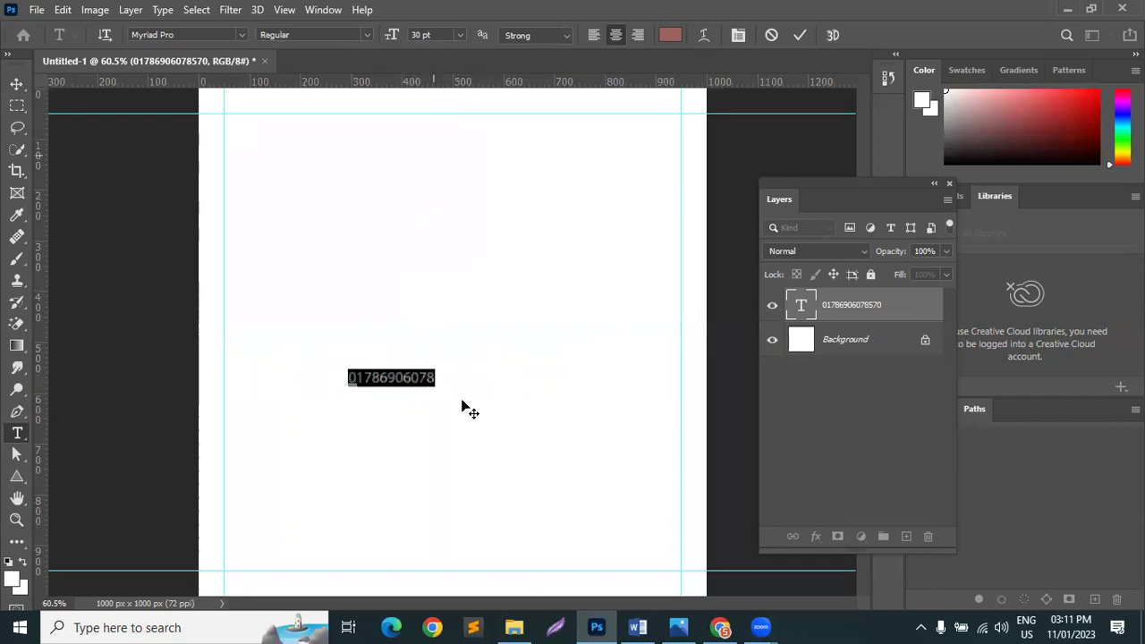
pyautogui.click(439, 378)
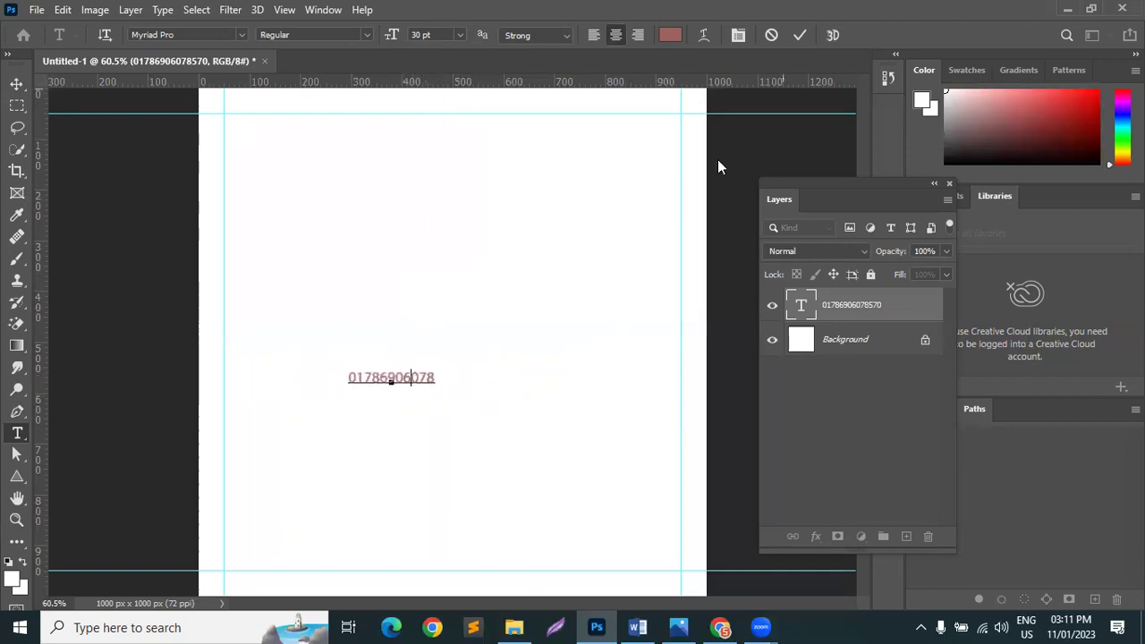
pyautogui.click(805, 36)
# Step: Recolour the phone-number text blue (#1474b7)
pyautogui.press('v')
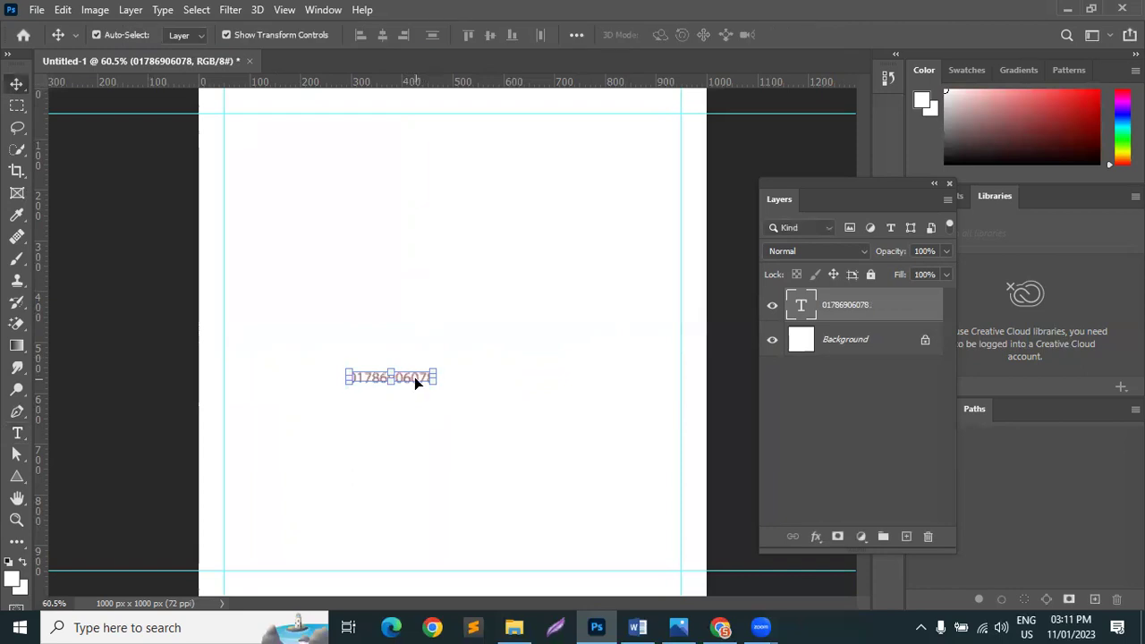
pyautogui.doubleClick(414, 377)
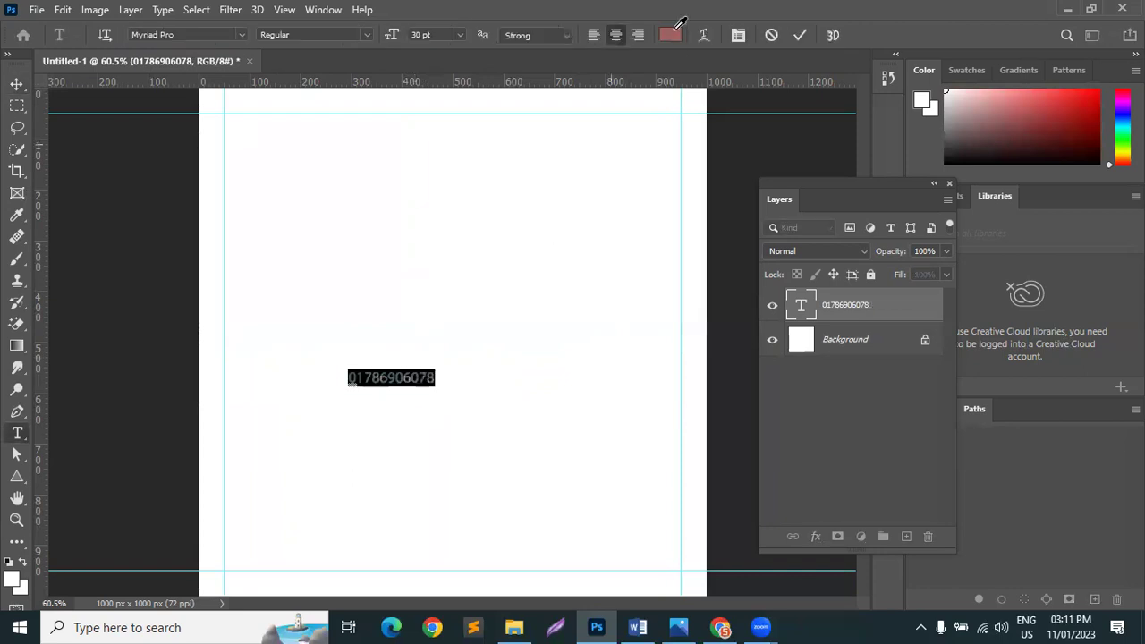
pyautogui.click(671, 34)
pyautogui.click(828, 120)
pyautogui.write('ff0000')
pyautogui.moveTo(890, 167); pyautogui.dragTo(882, 257)
pyautogui.moveTo(881, 297); pyautogui.dragTo(885, 184)
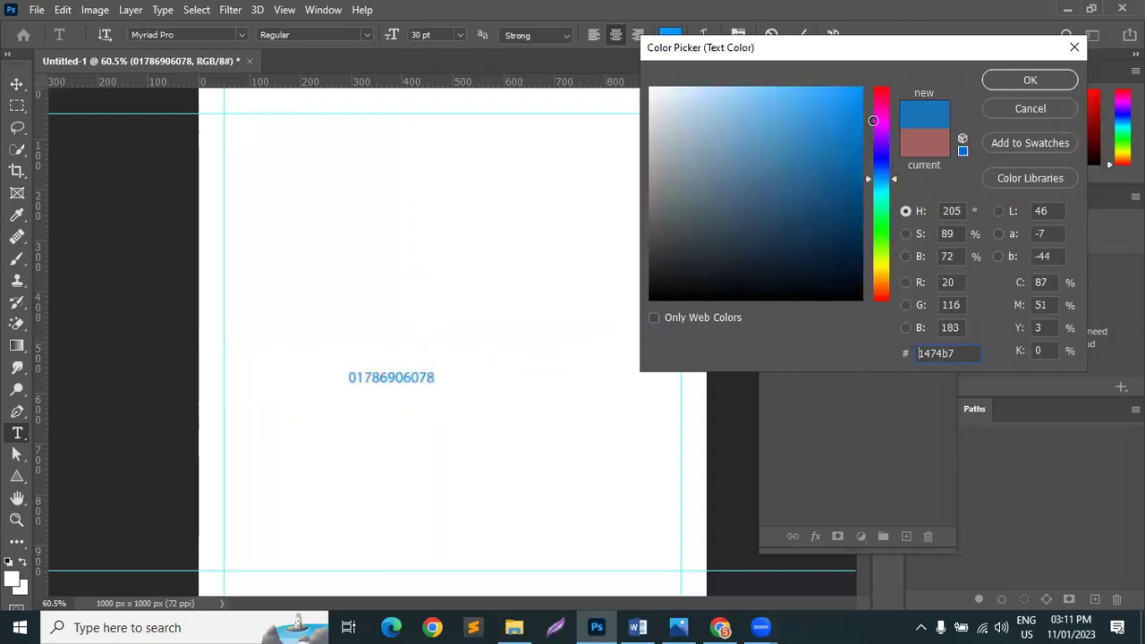
pyautogui.click(1031, 80)
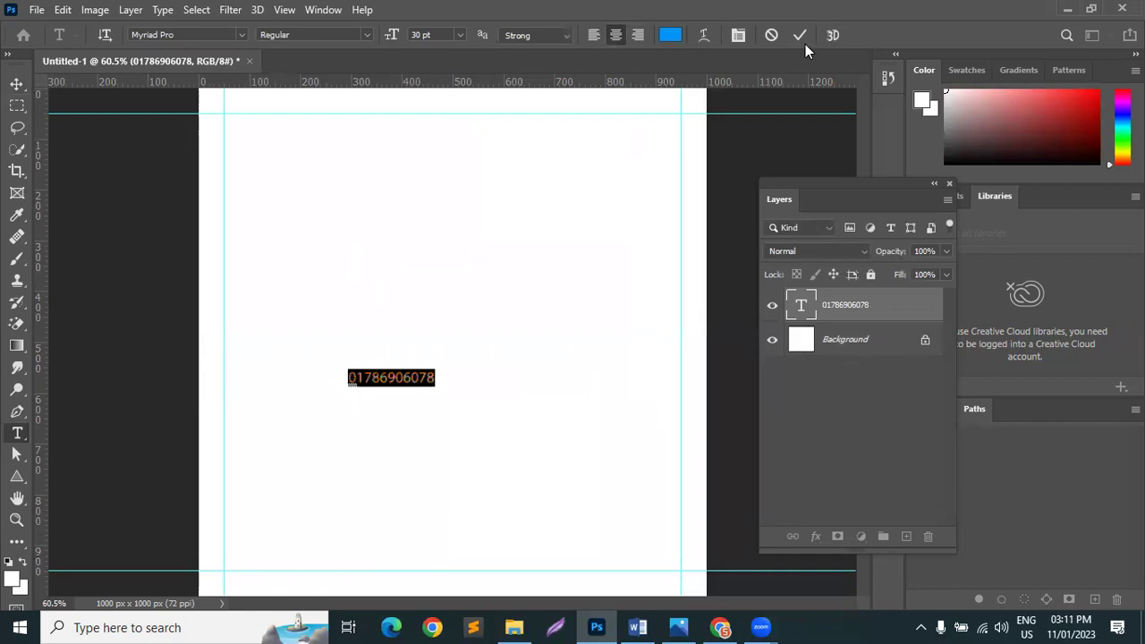
pyautogui.hotkey('ctrl', 'Return')
# Step: Drag the blue phone number down to the canvas's bottom-left corner
pyautogui.press('v')
pyautogui.moveTo(420, 383); pyautogui.dragTo(308, 565)
pyautogui.click(410, 495)
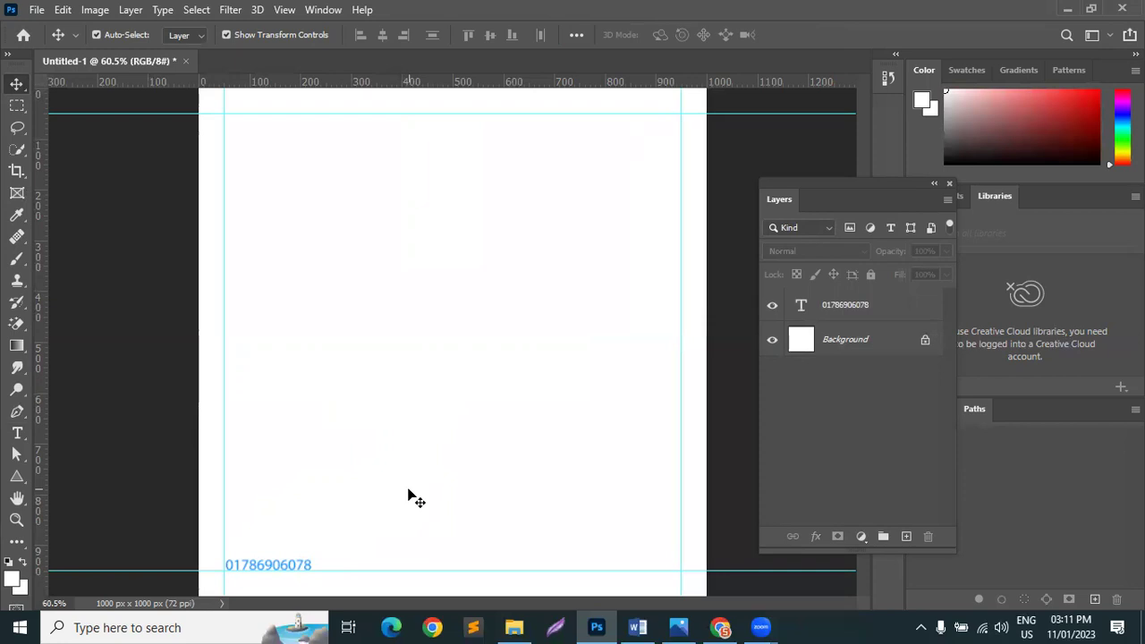
# Step: Set the phone number to 36 pt and nudge it onto the 50 px margin guides
pyautogui.doubleClick(306, 564)
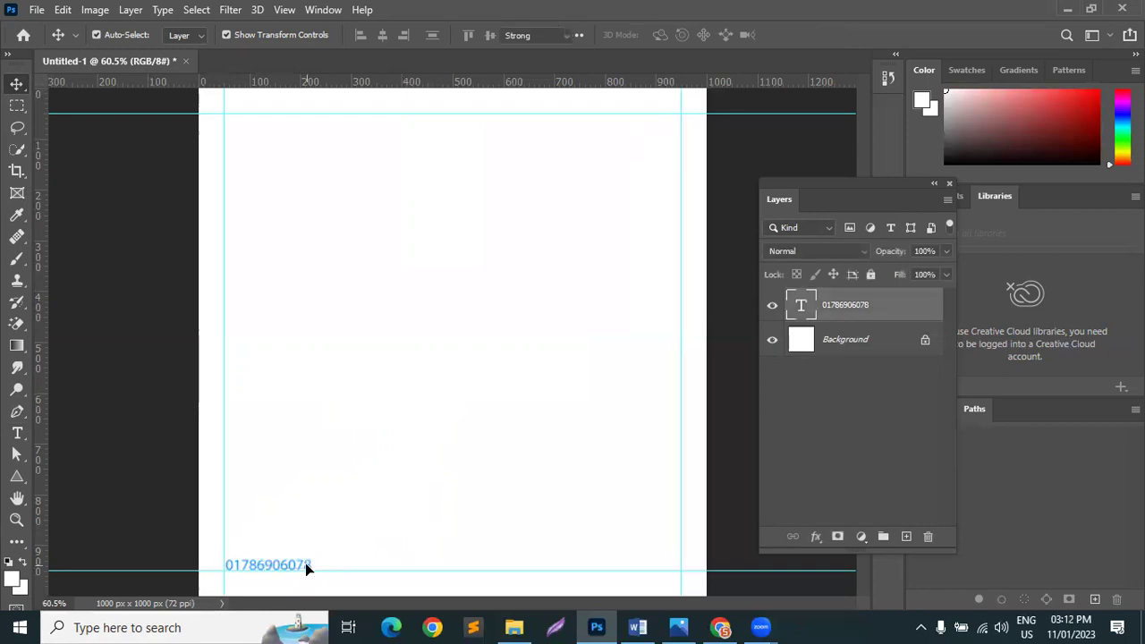
pyautogui.click(458, 34)
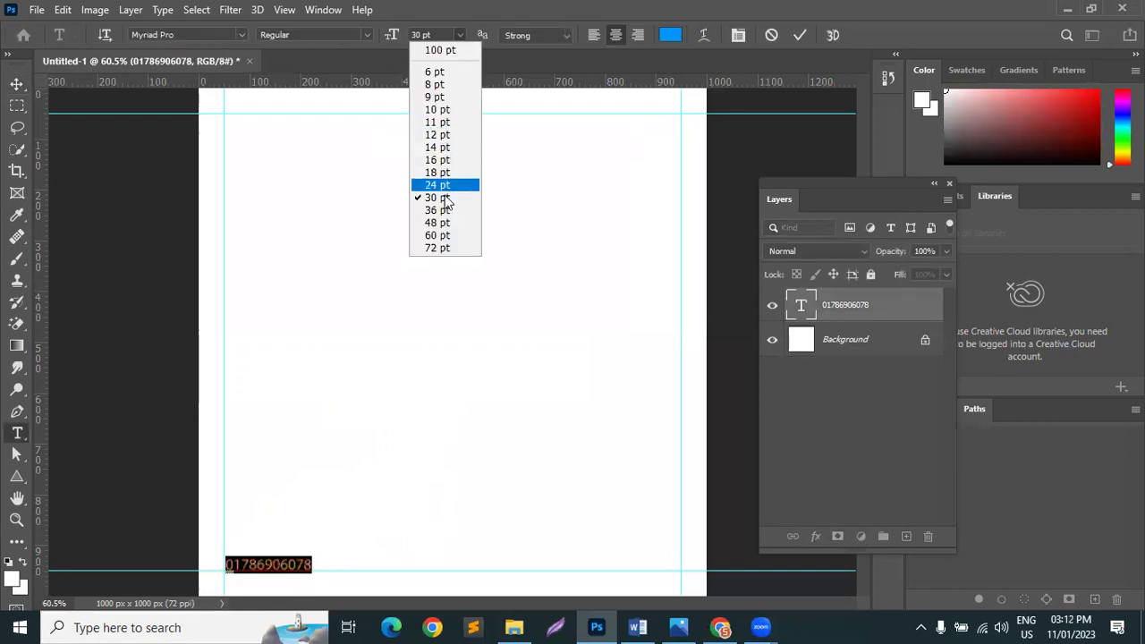
pyautogui.click(439, 215)
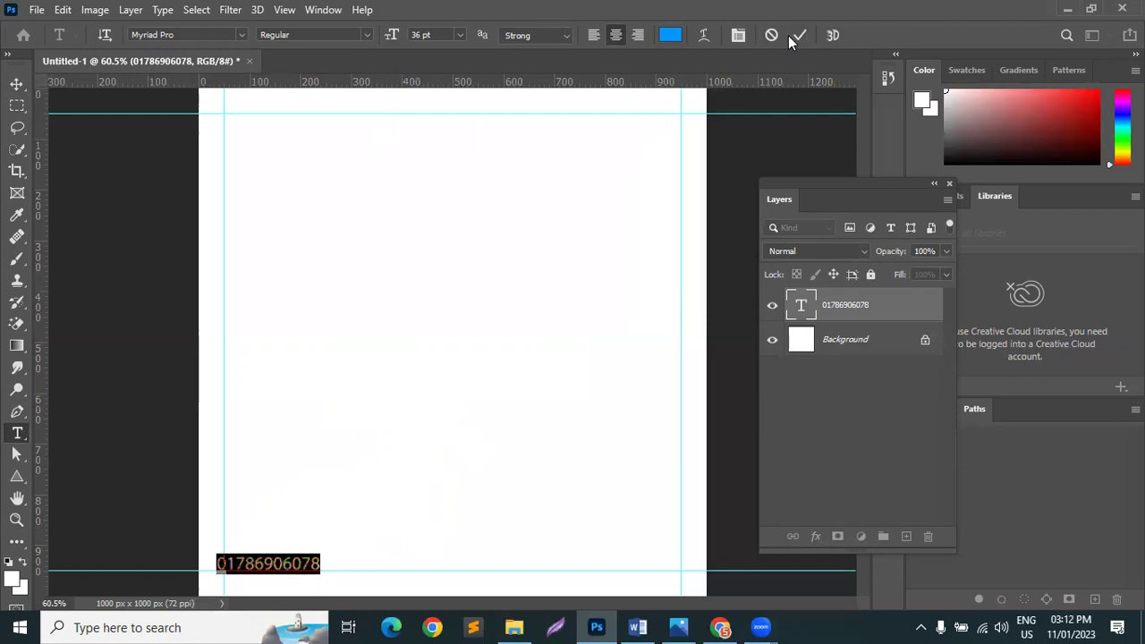
pyautogui.hotkey('ctrl', 'Return')
pyautogui.press('v')
pyautogui.moveTo(303, 561); pyautogui.dragTo(312, 567)
# Step: Check the phone-number layer, deselect it, and minimize Photoshop to reveal the Google Images results
pyautogui.click(427, 512)
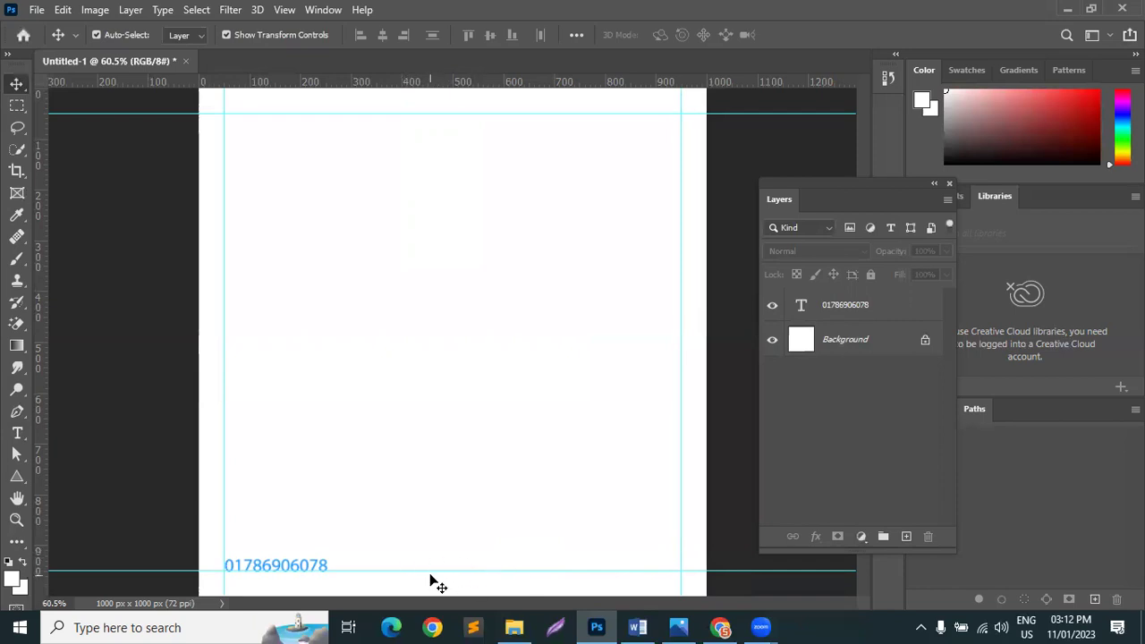
pyautogui.click(323, 569)
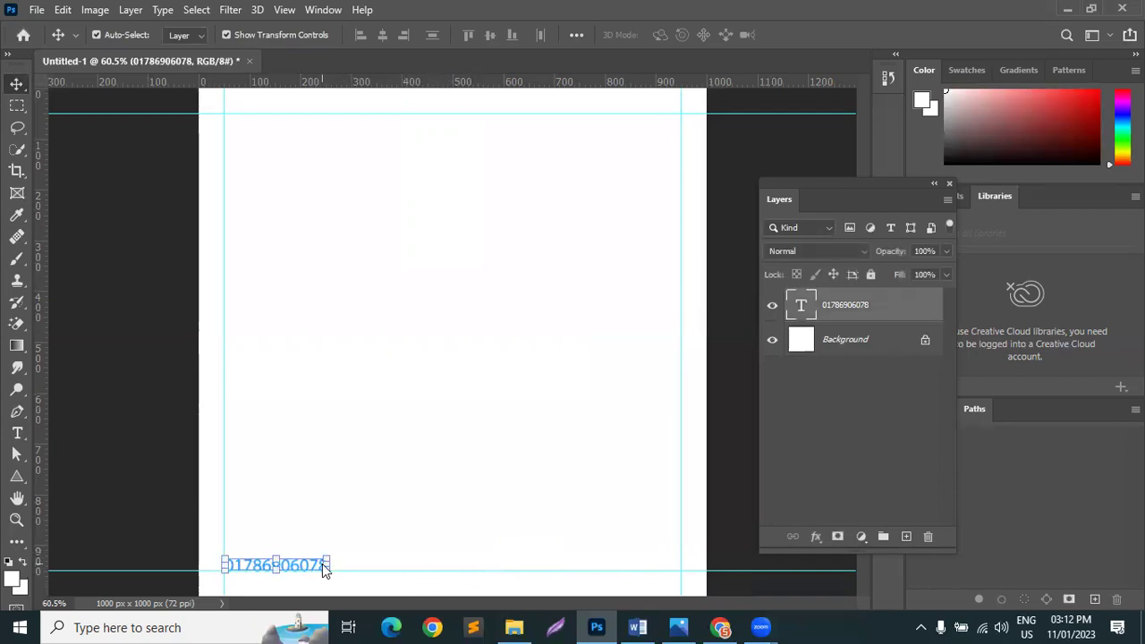
pyautogui.click(432, 527)
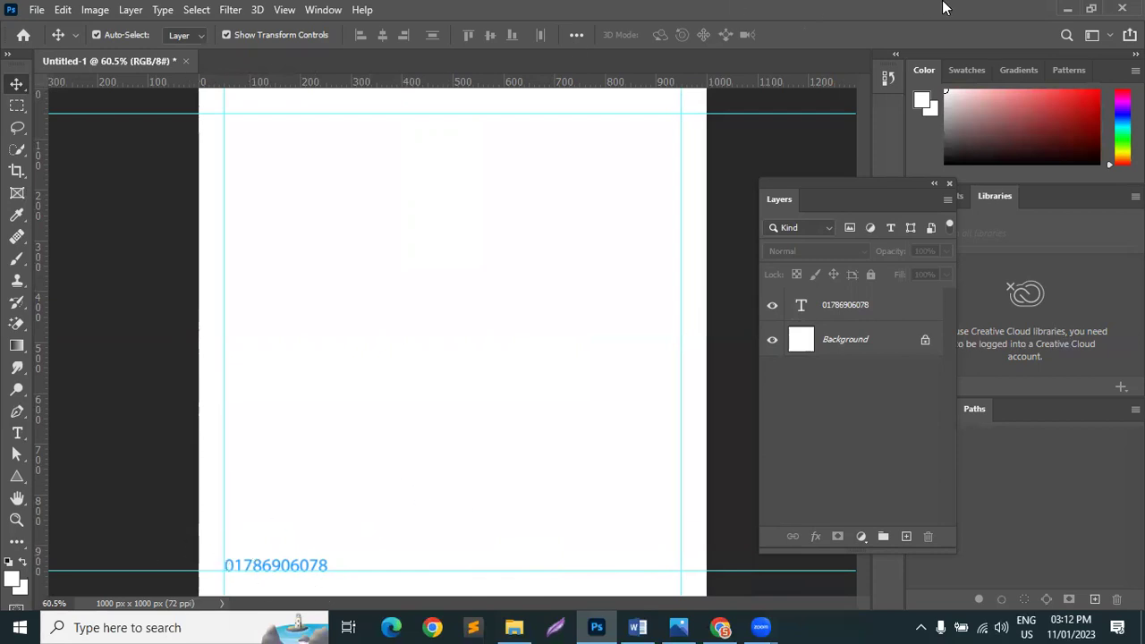
pyautogui.click(1064, 9)
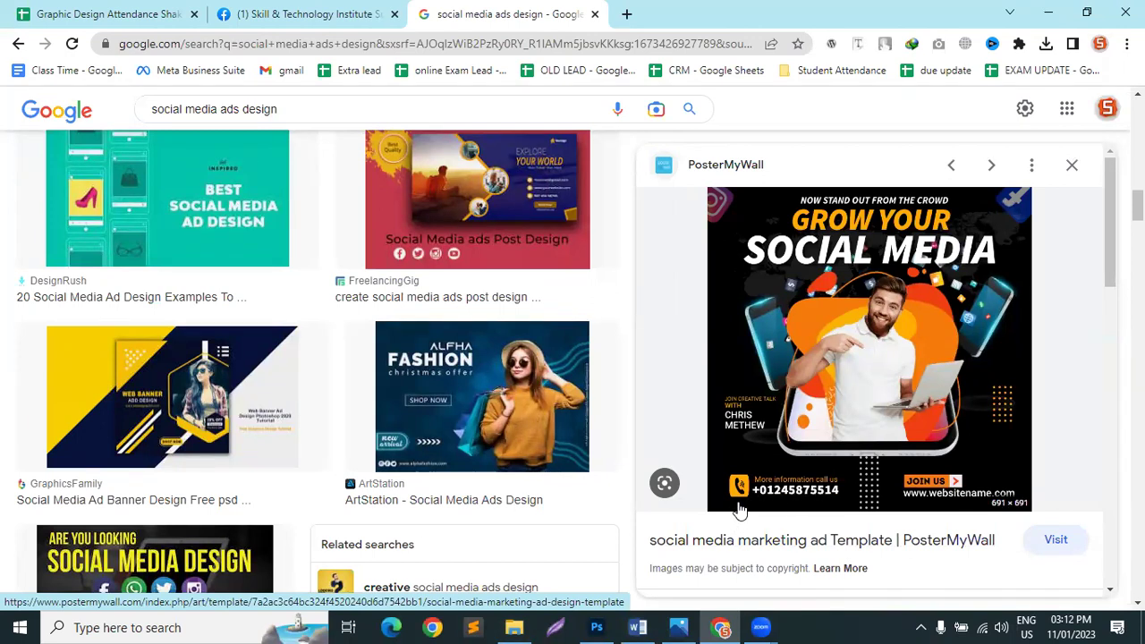
# Step: From Related content, preview the 'We Make Social Media' ad, then 'We are Social Media Marketing Experts'
pyautogui.scroll(-3, 850, 403)
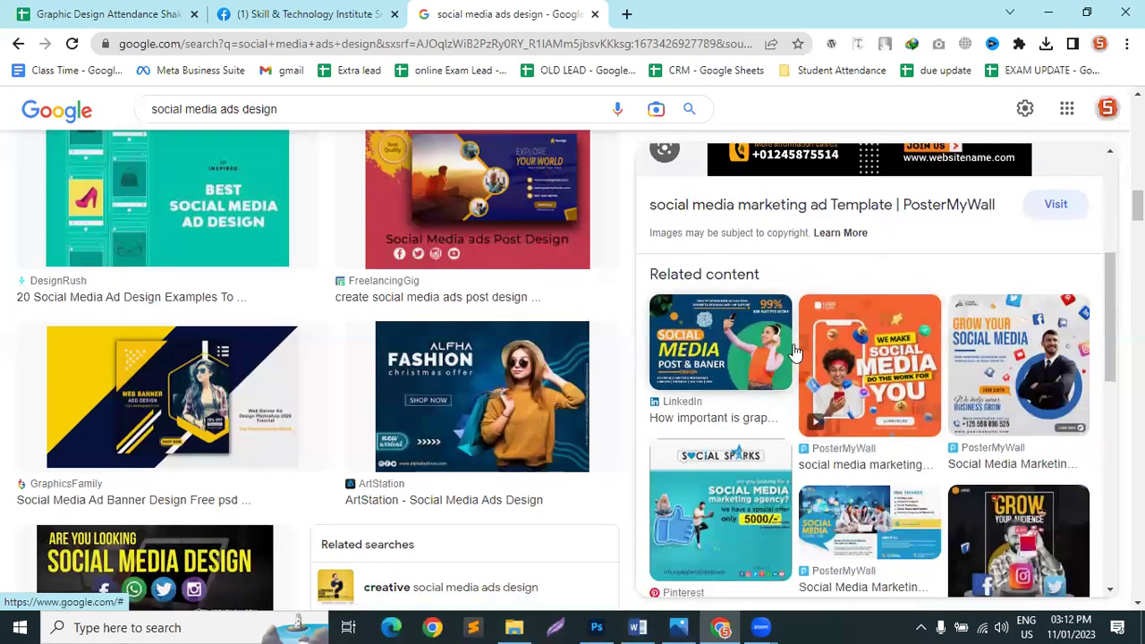
pyautogui.scroll(1, 805, 376)
pyautogui.click(880, 426)
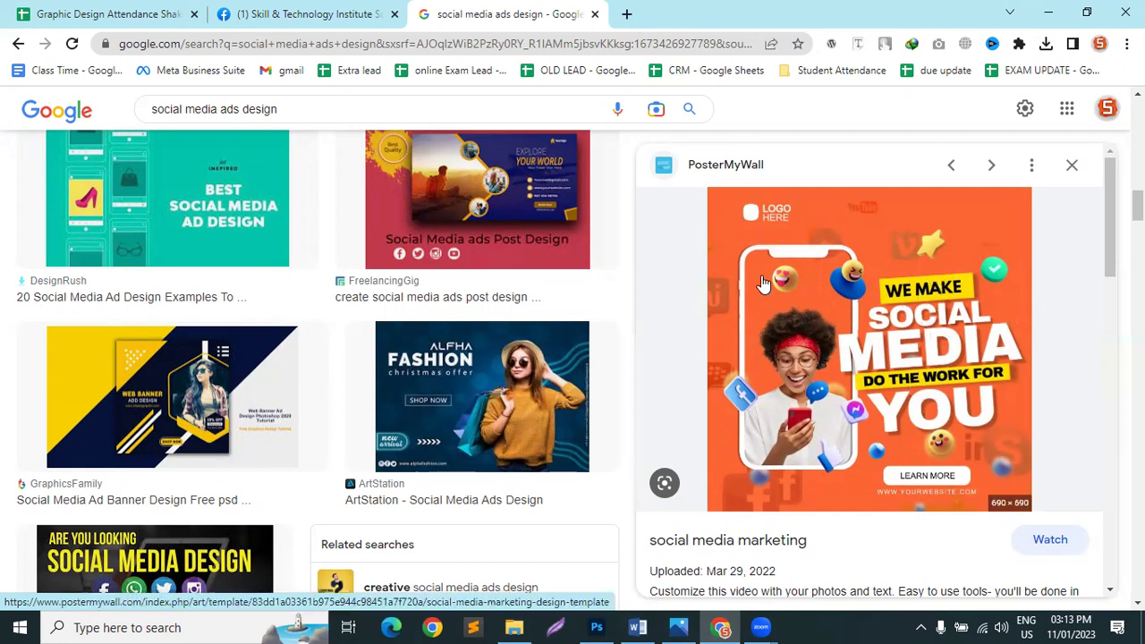
pyautogui.scroll(-7, 895, 491)
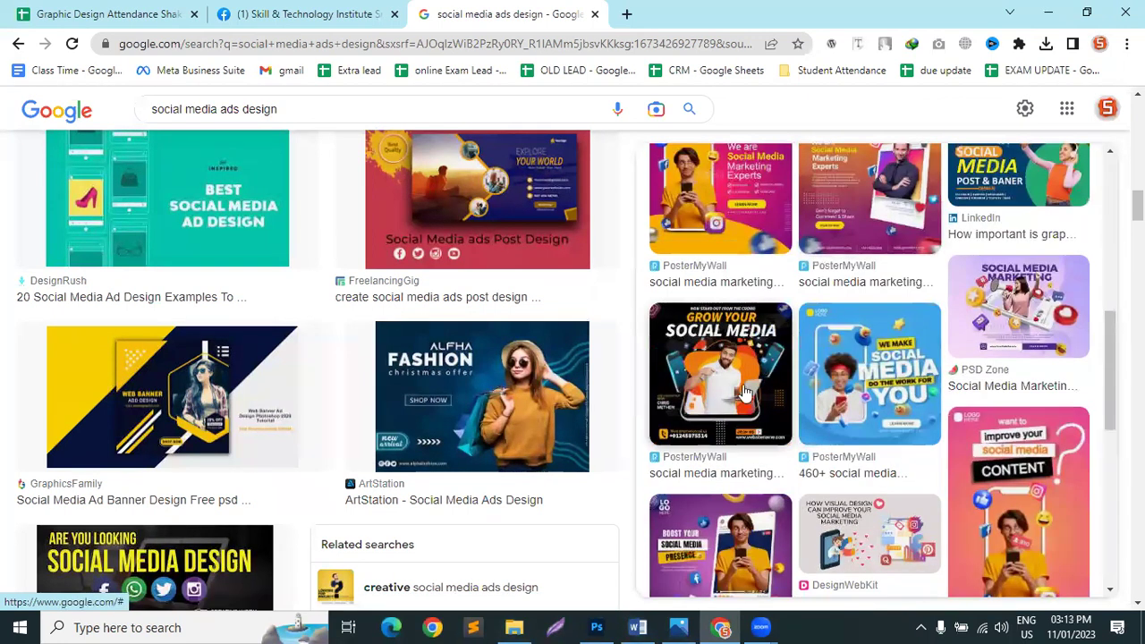
pyautogui.scroll(3, 716, 457)
pyautogui.click(730, 407)
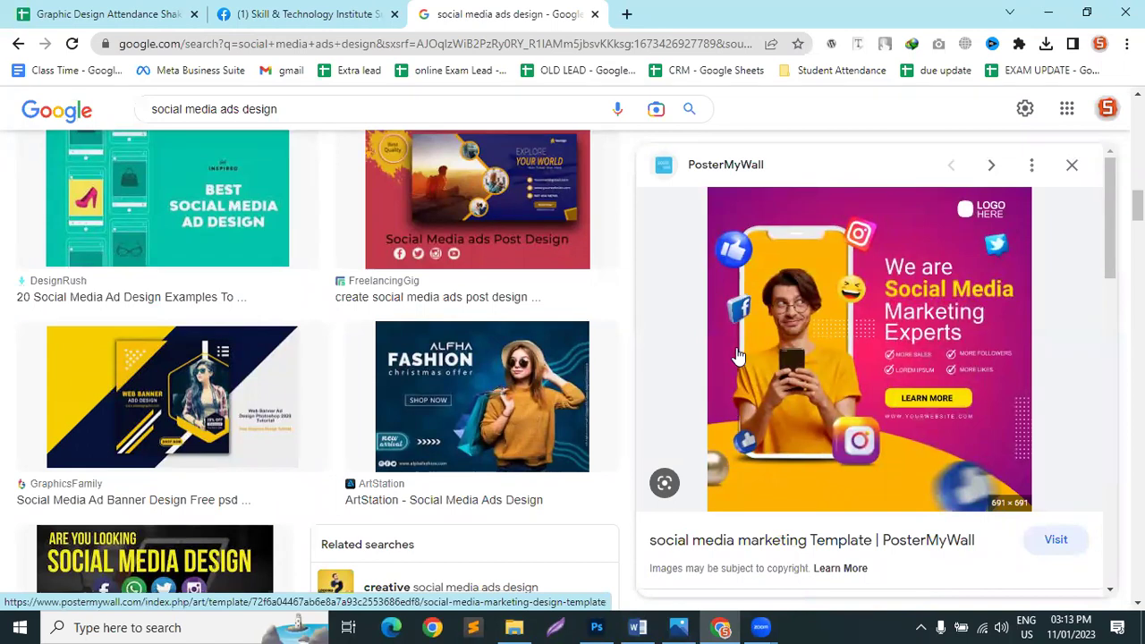
pyautogui.scroll(6, 813, 462)
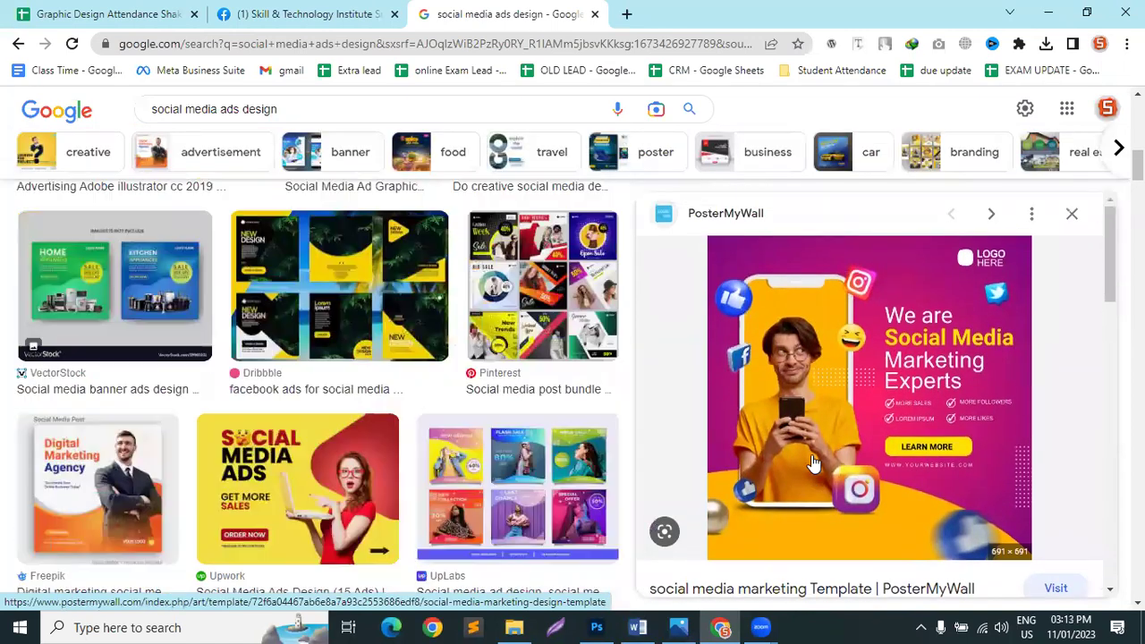
pyautogui.scroll(5, 812, 463)
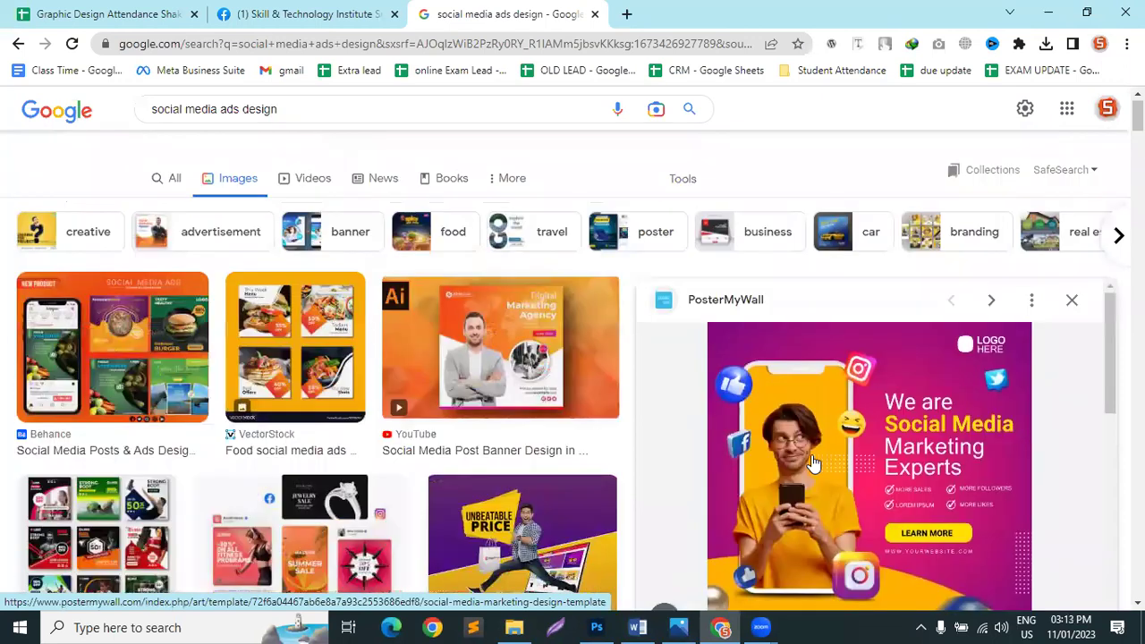
# Step: Preview the YouTube banner and Behance social media ad results, then scroll down the image grid
pyautogui.click(485, 334)
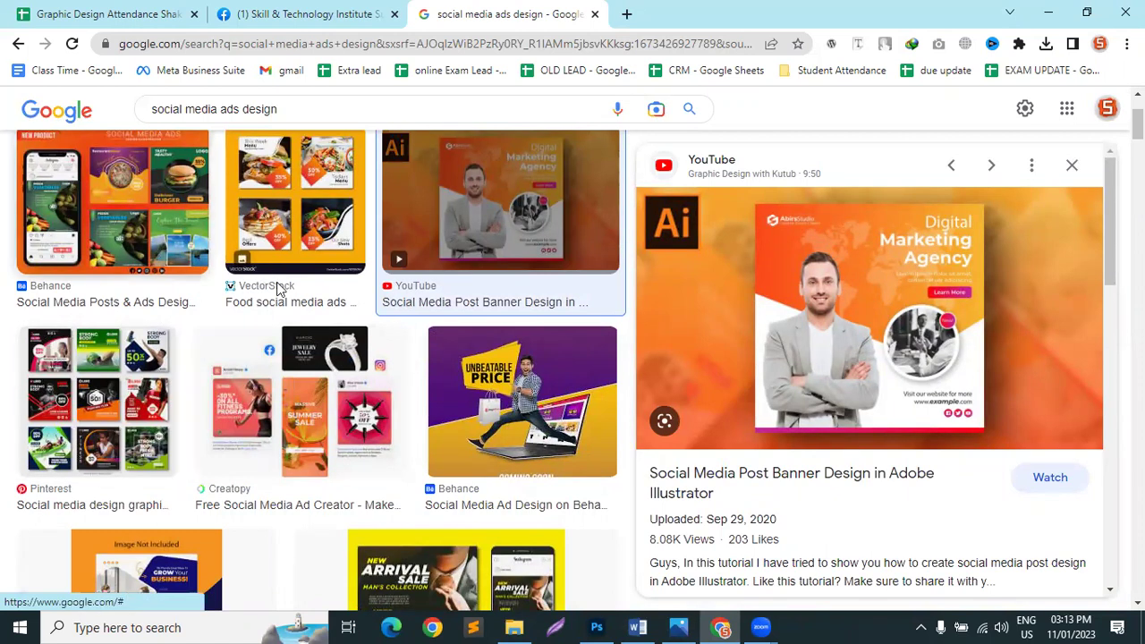
pyautogui.click(156, 206)
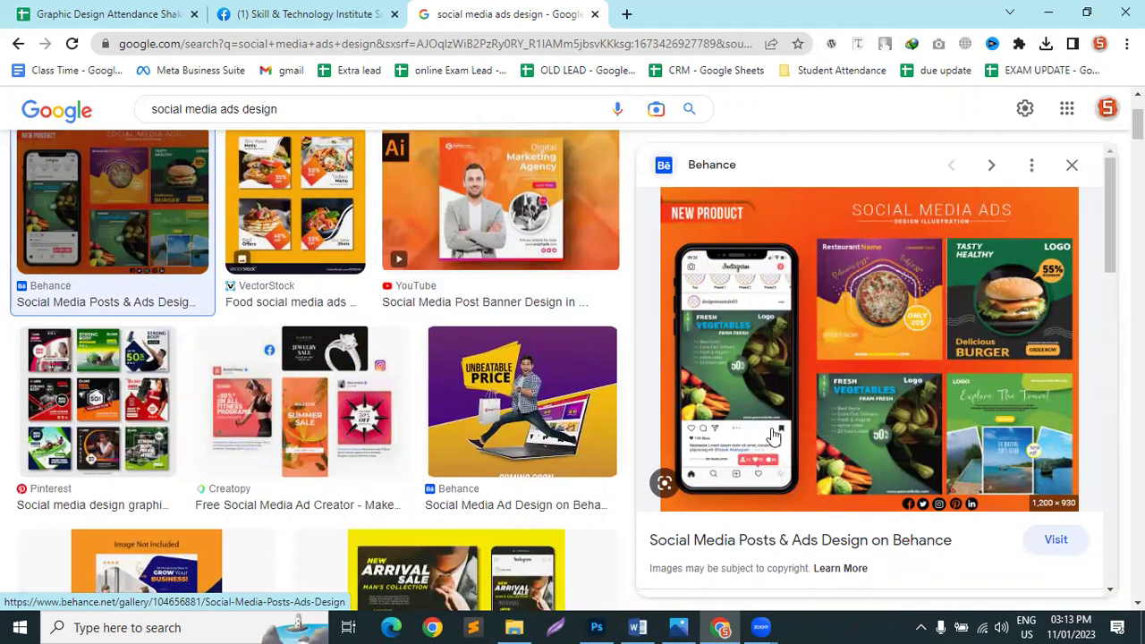
pyautogui.scroll(-2, 754, 403)
pyautogui.scroll(-3, 755, 403)
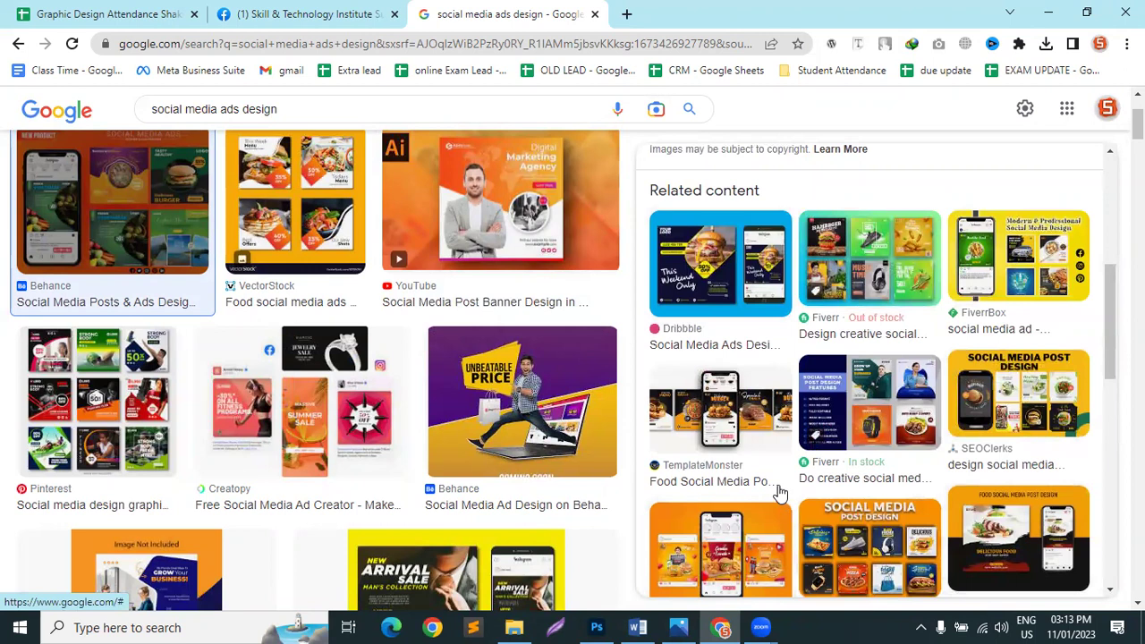
pyautogui.scroll(-4, 796, 447)
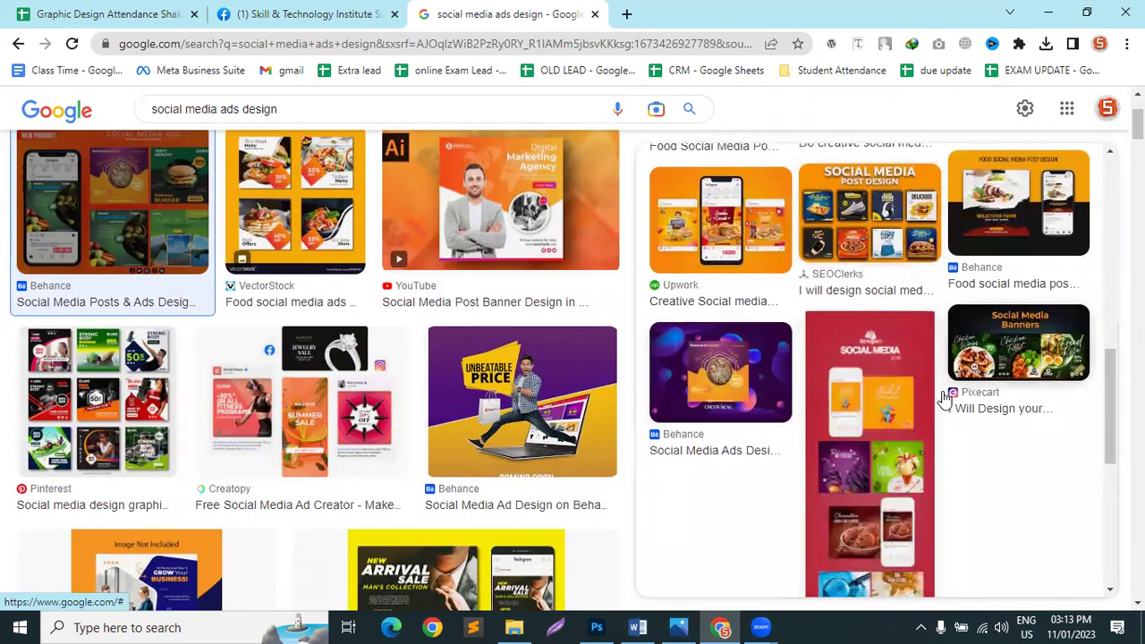
pyautogui.scroll(-4, 501, 434)
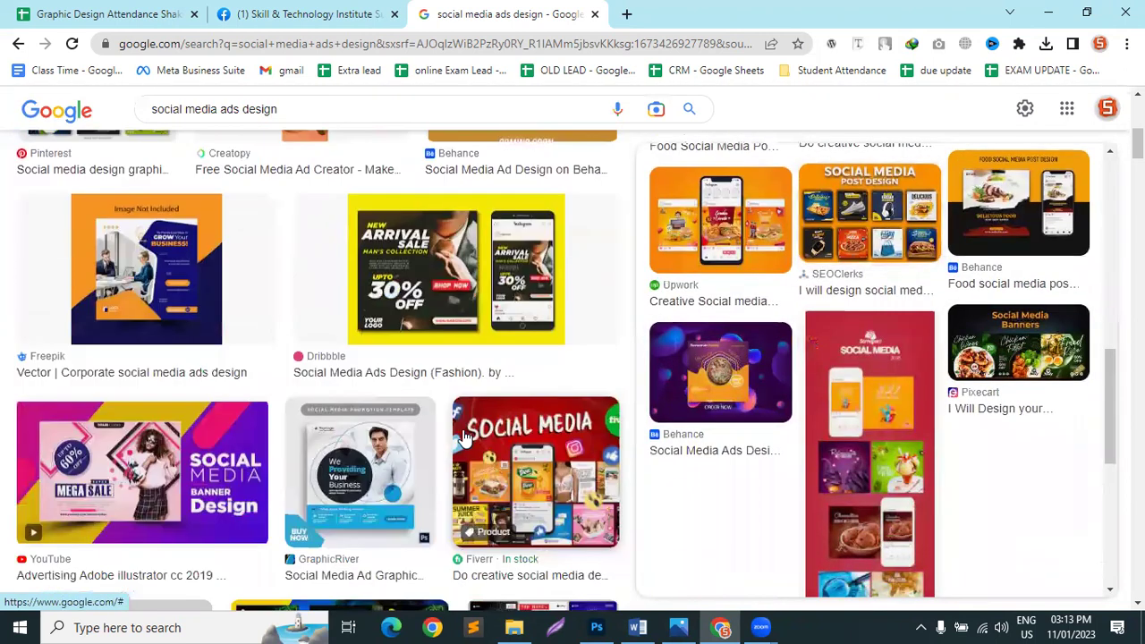
pyautogui.scroll(-2, 464, 435)
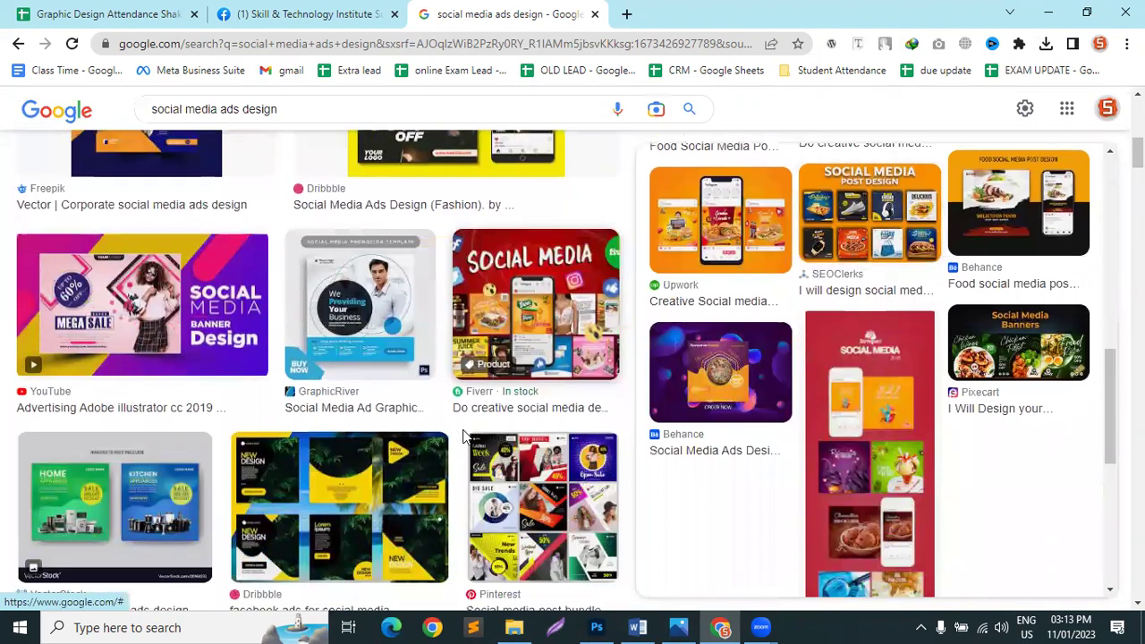
pyautogui.scroll(-6, 463, 436)
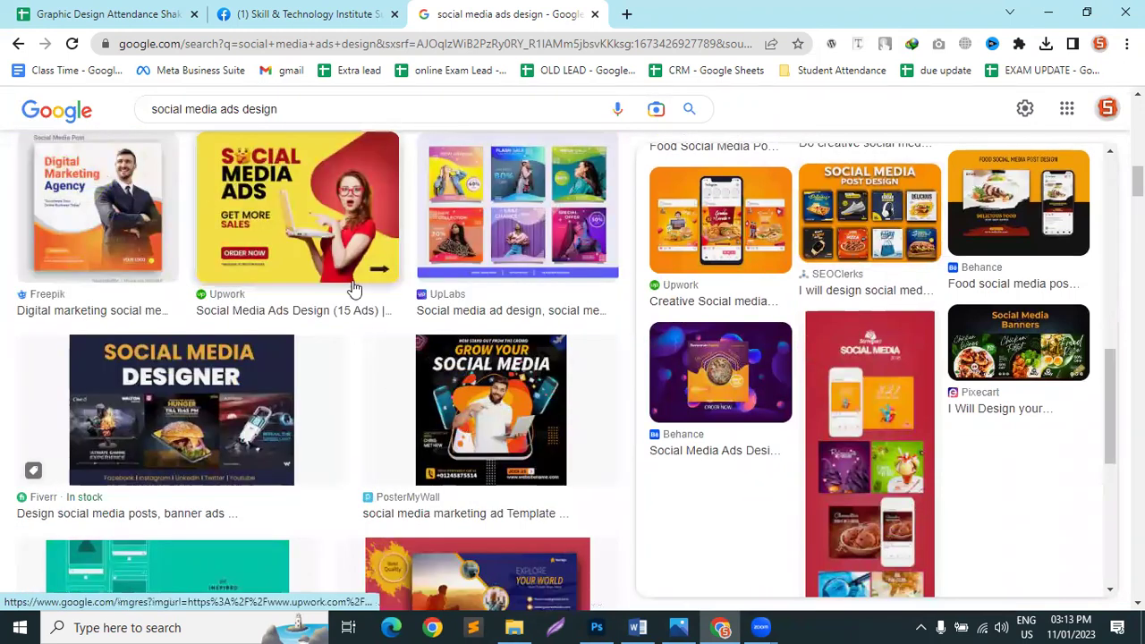
# Step: Preview the Upwork 'Social Media Ads Design (15 Ads)' result, then the Dribbble burger ad
pyautogui.click(353, 288)
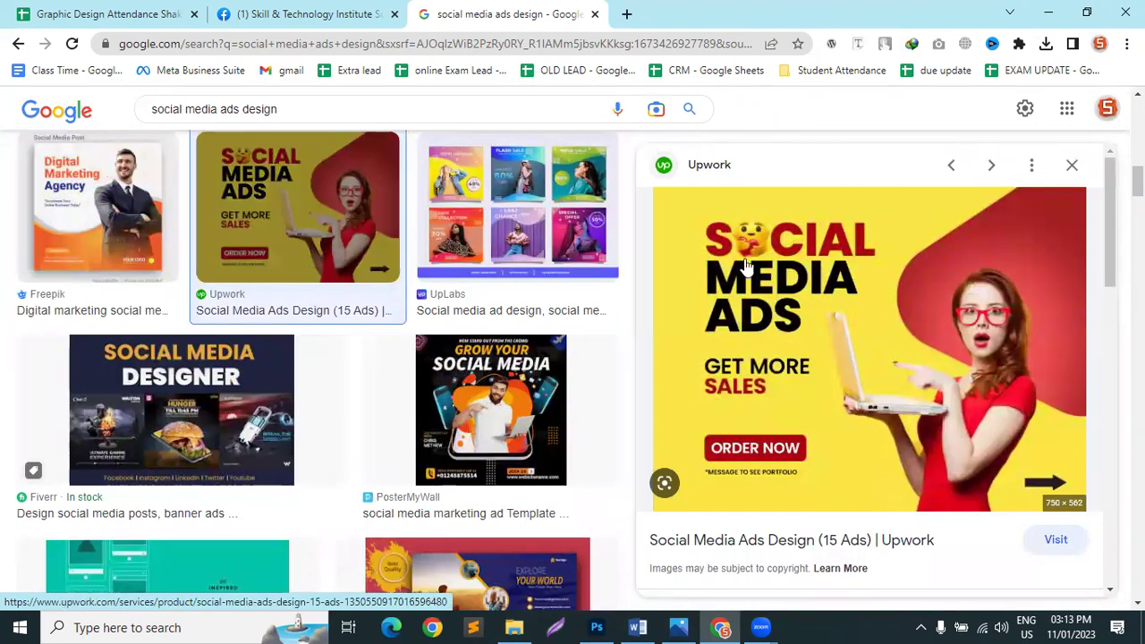
pyautogui.scroll(-5, 409, 405)
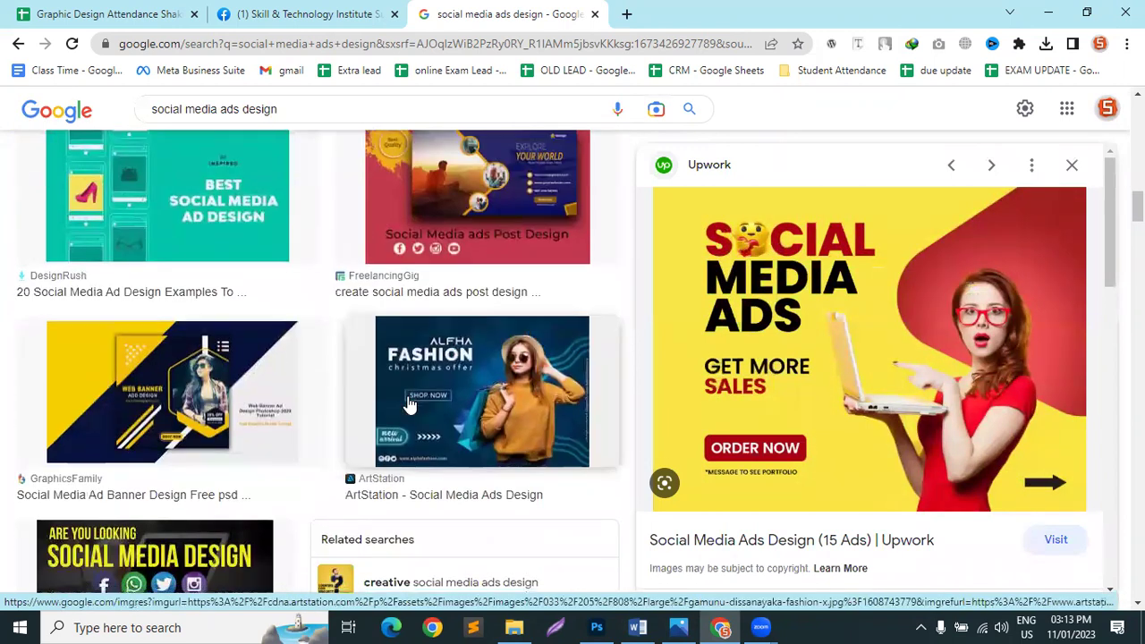
pyautogui.scroll(-8, 409, 405)
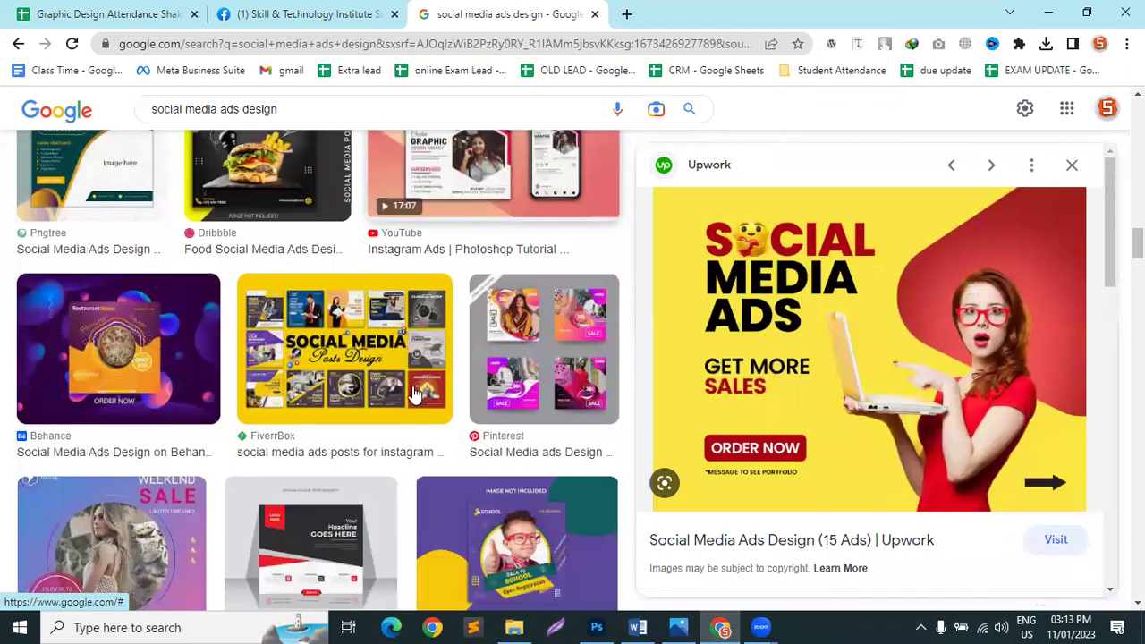
pyautogui.scroll(2, 414, 394)
pyautogui.click(268, 304)
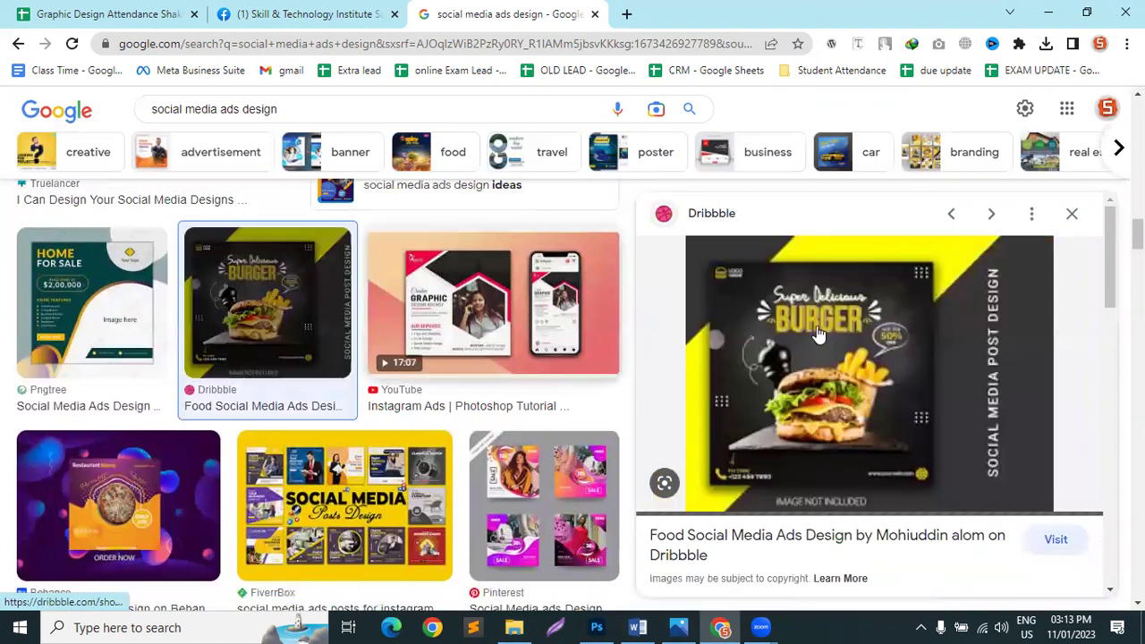
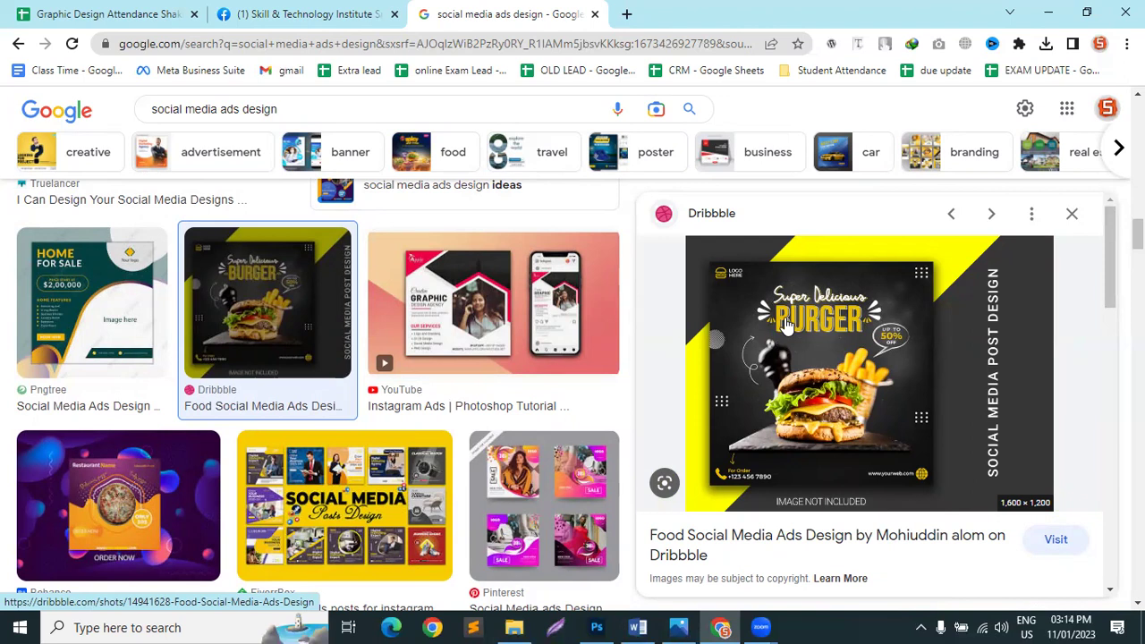
# Step: Check the Photoshop ad document, then return to the social media ads image results
pyautogui.click(597, 627)
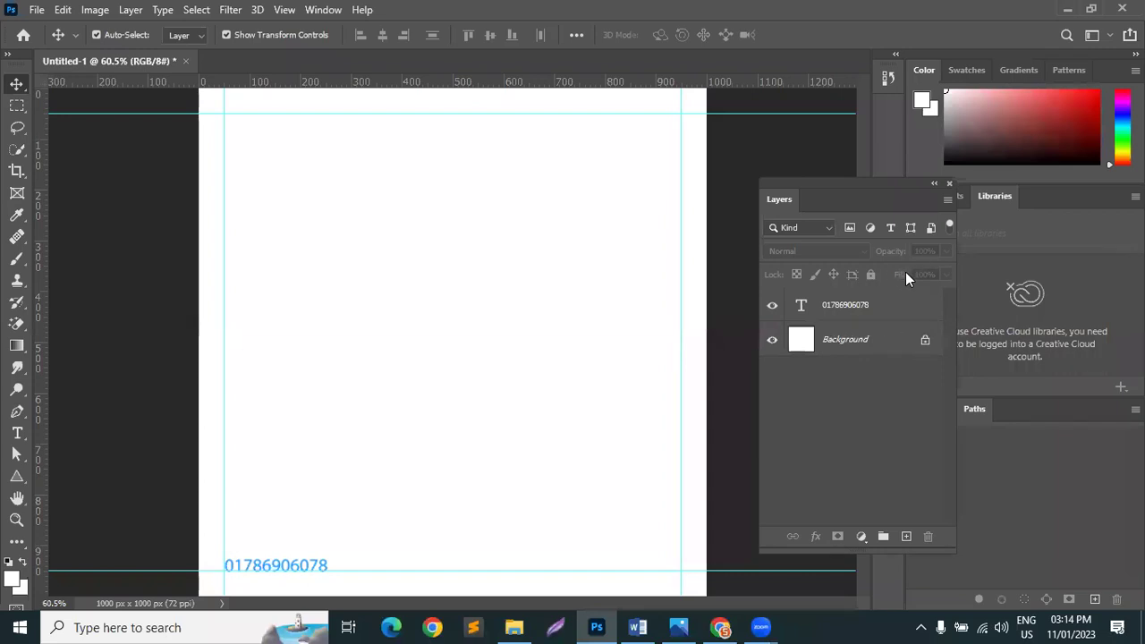
pyautogui.click(1065, 9)
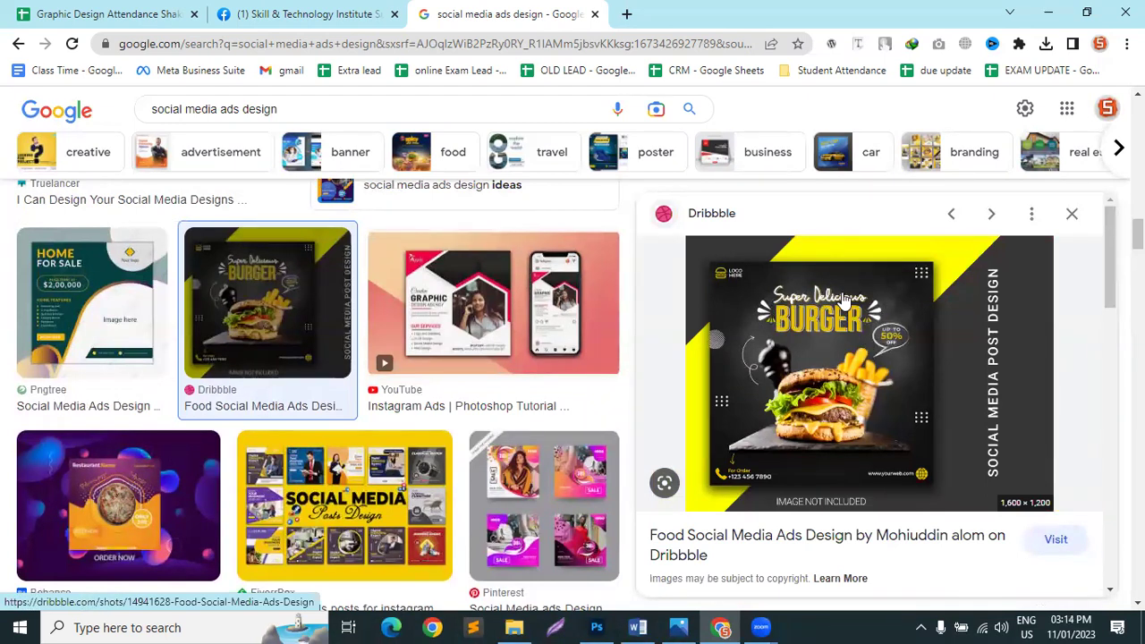
pyautogui.scroll(-7, 271, 384)
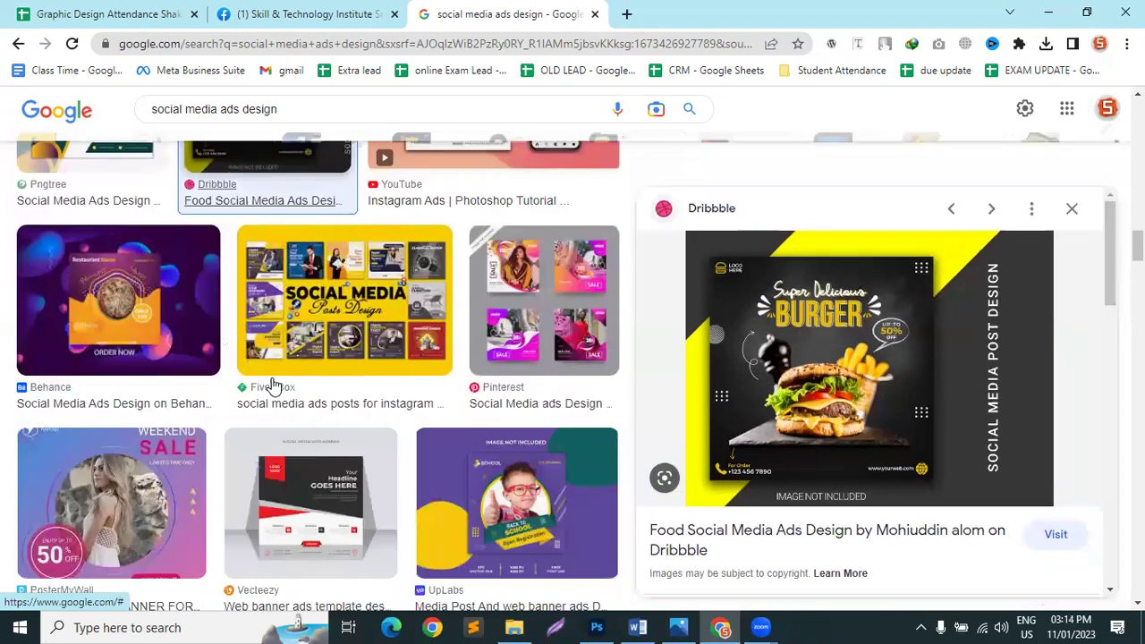
pyautogui.scroll(-7, 278, 381)
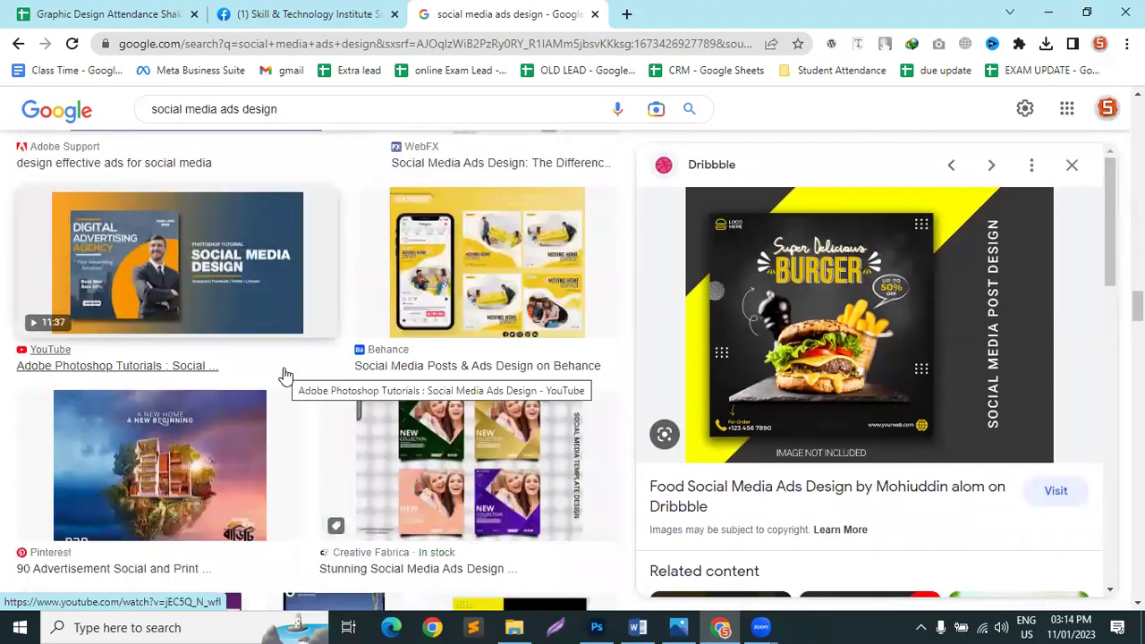
pyautogui.scroll(-7, 284, 374)
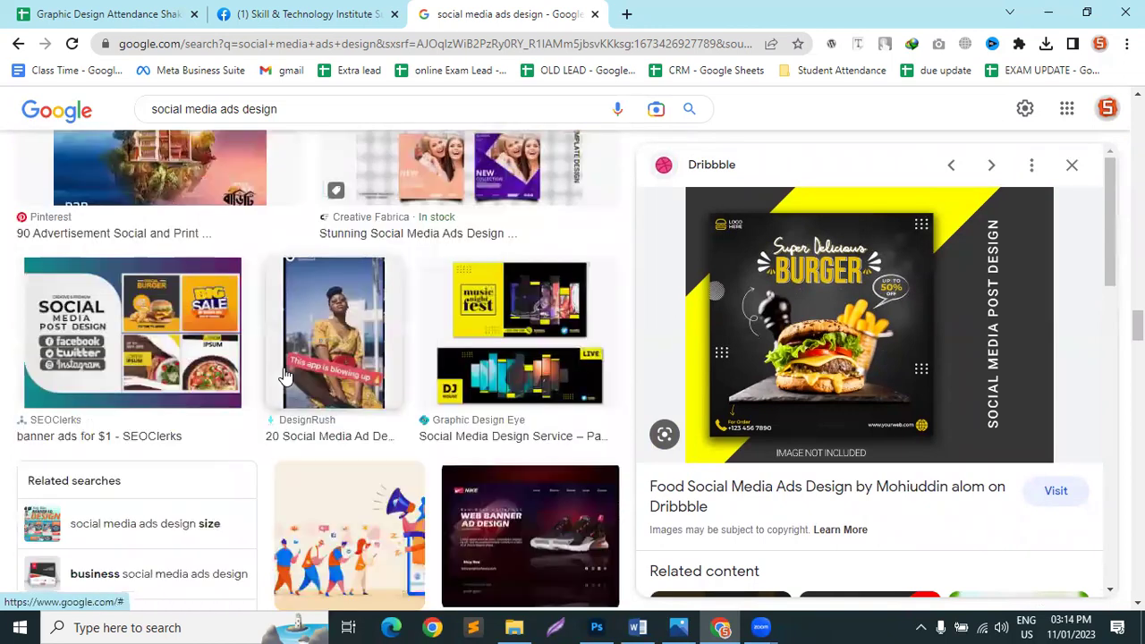
pyautogui.scroll(-5, 284, 374)
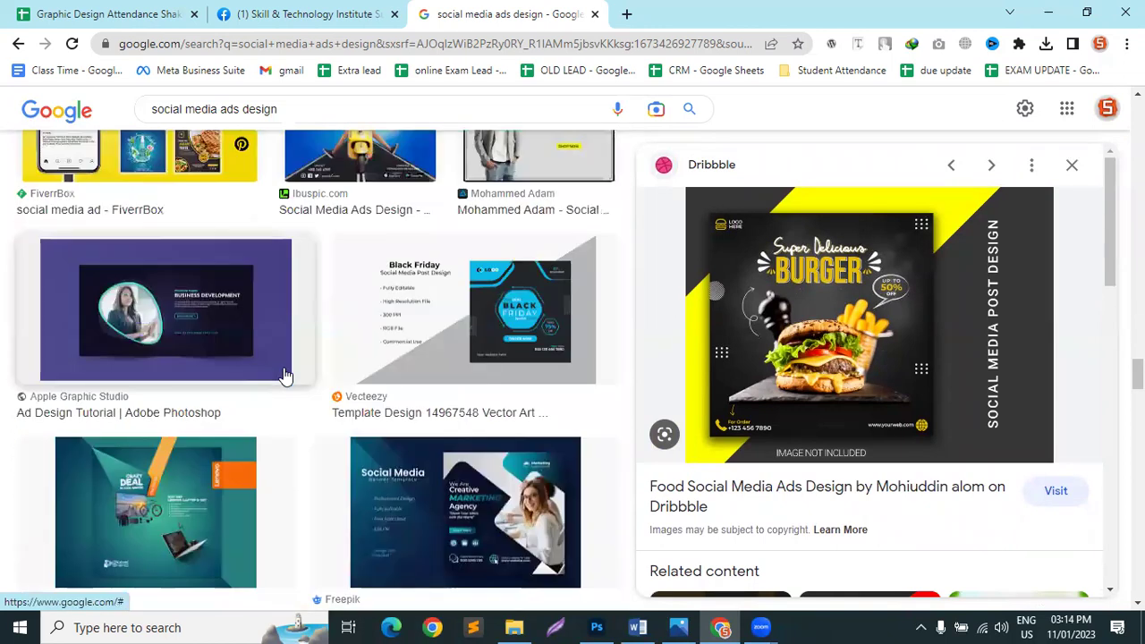
pyautogui.scroll(-12, 295, 375)
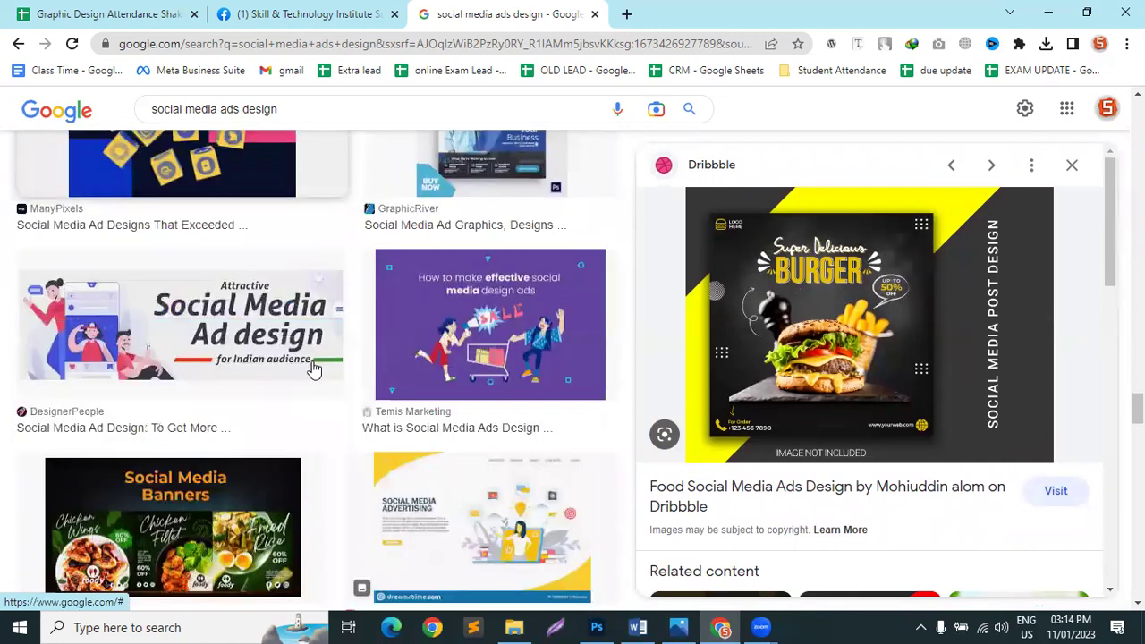
# Step: Search images for 'offer' vectors, then go back to the social media ads design results
pyautogui.write('/')
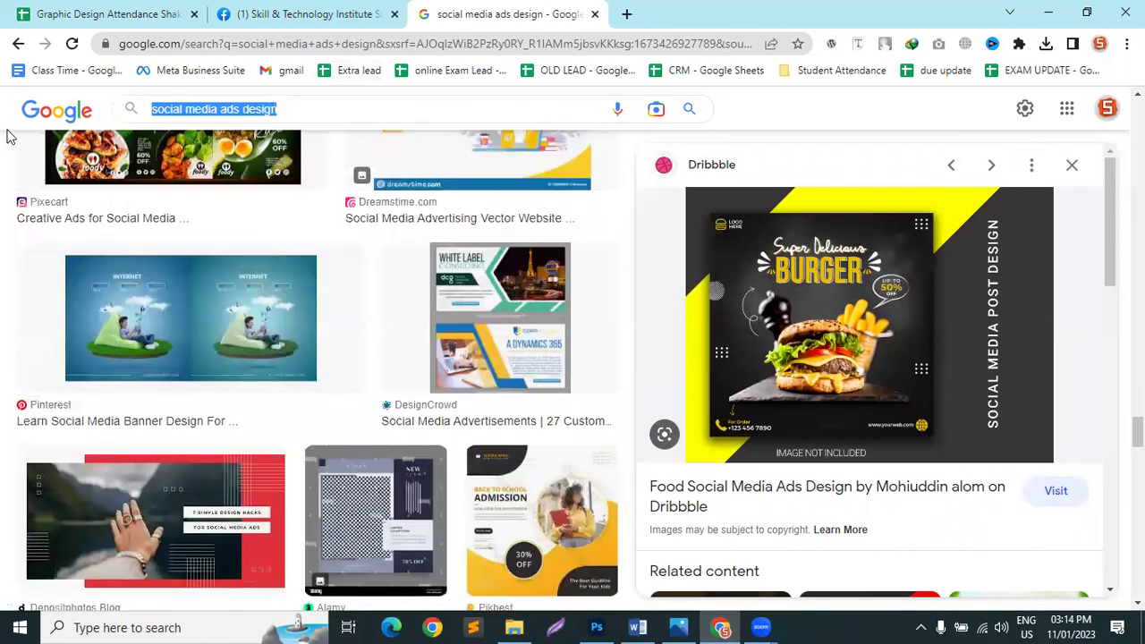
pyautogui.write('offer')
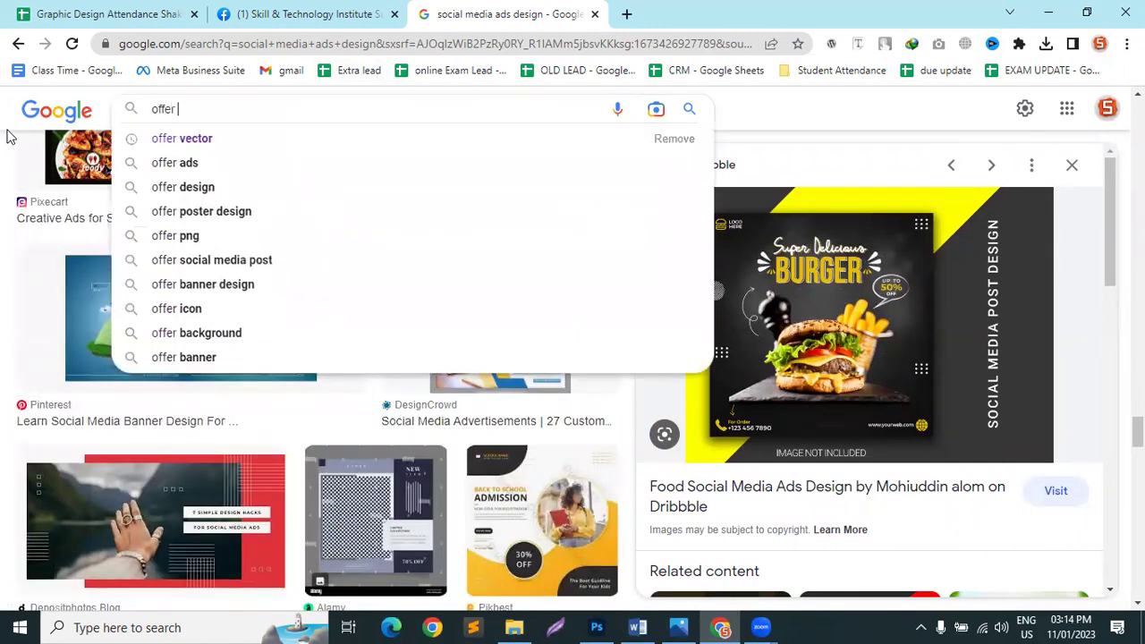
pyautogui.press('Down')
pyautogui.press('Return')
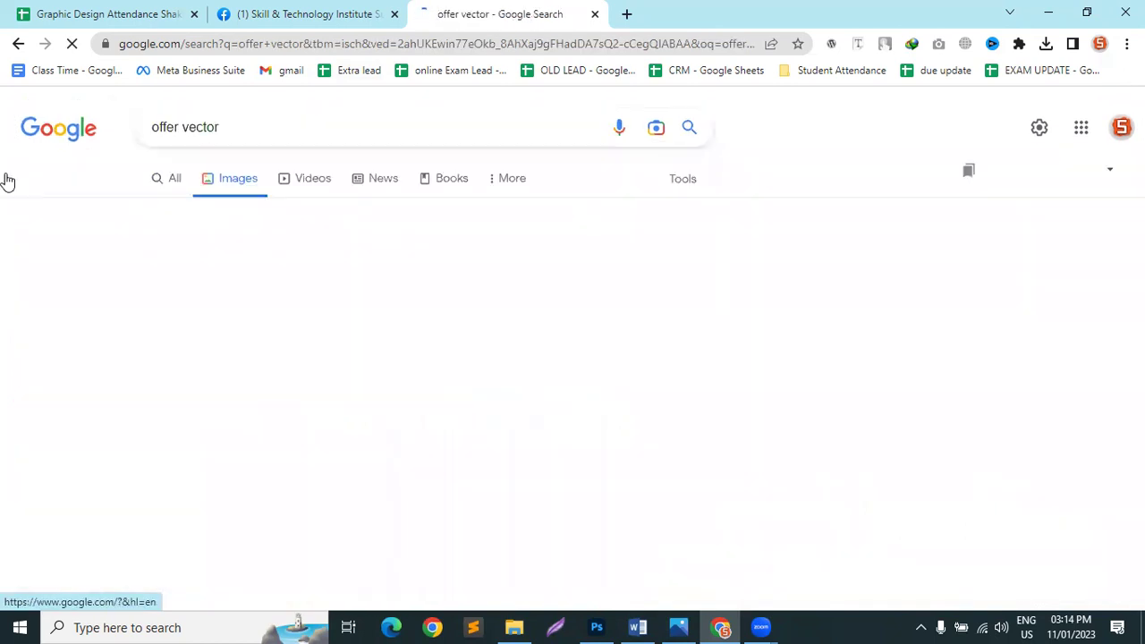
pyautogui.scroll(-3, 1023, 409)
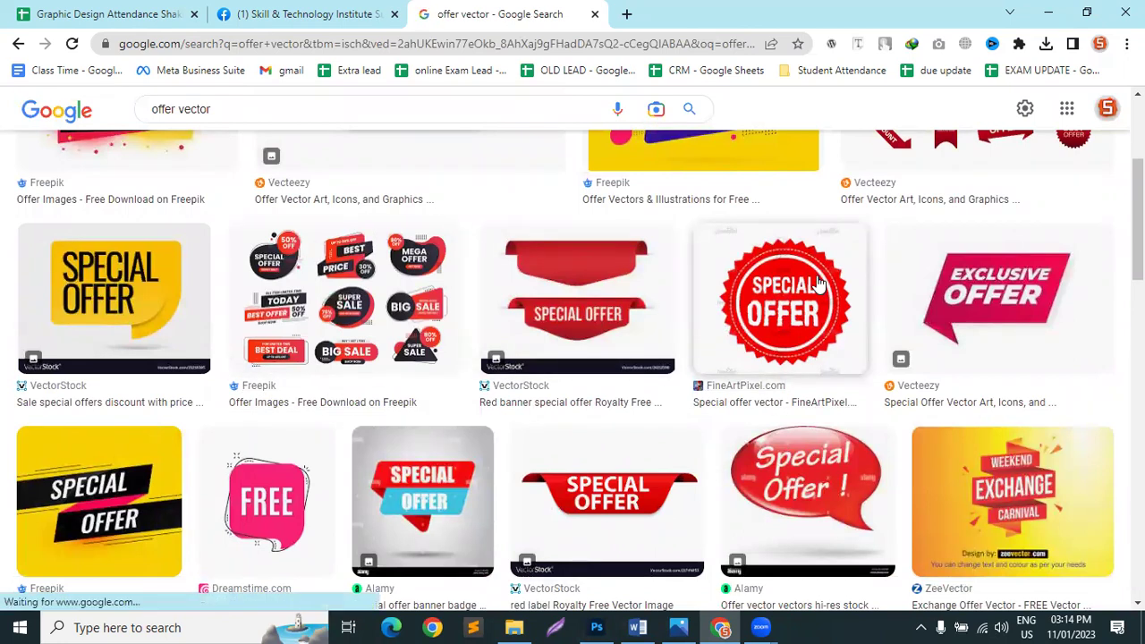
pyautogui.scroll(-8, 818, 283)
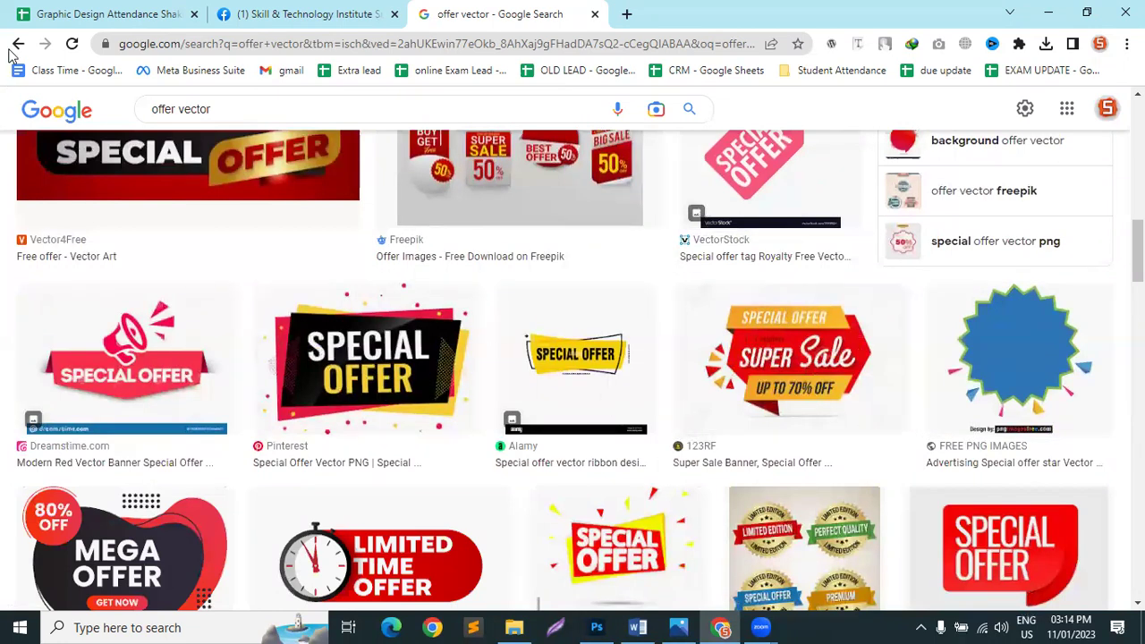
pyautogui.click(17, 45)
# Step: Preview the Adobe Stock social media post template and the Penji design
pyautogui.scroll(-5, 122, 333)
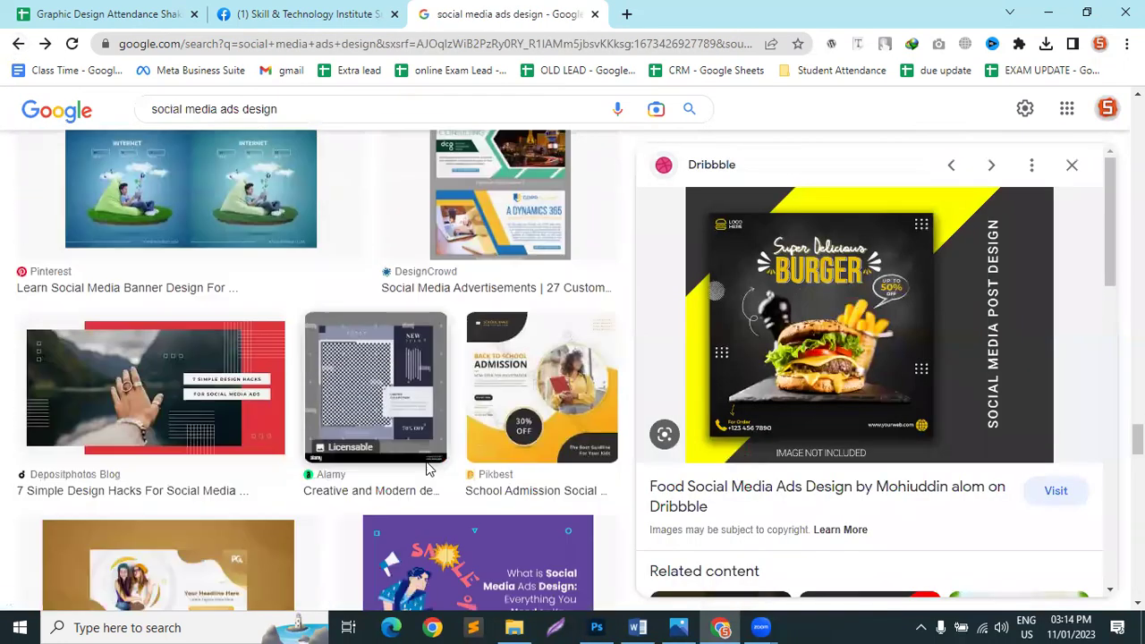
pyautogui.scroll(-5, 122, 333)
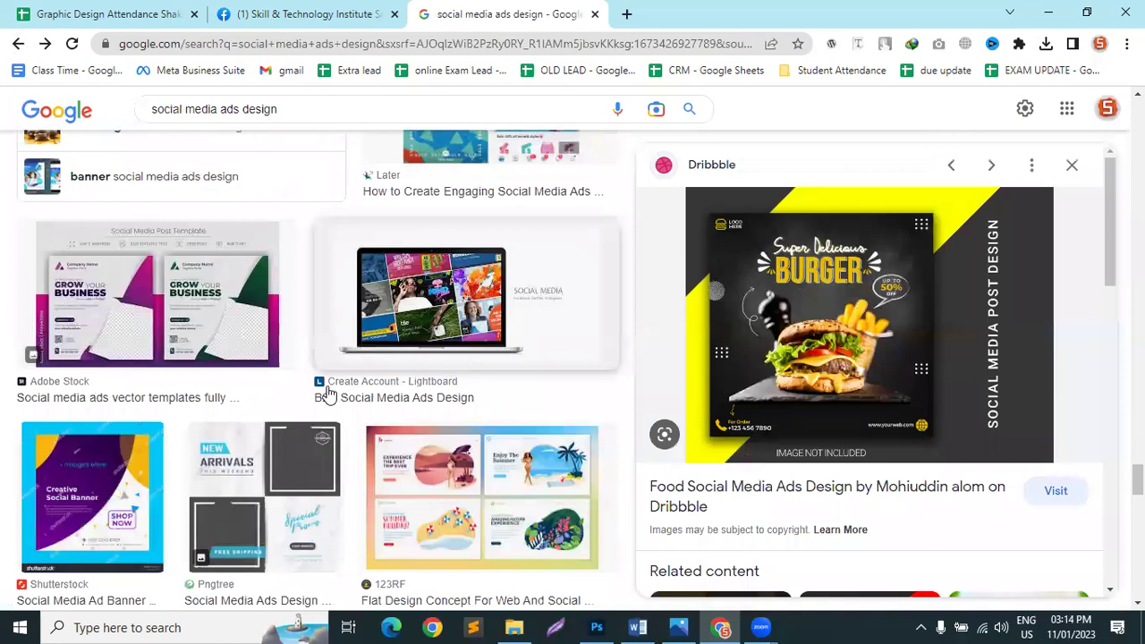
pyautogui.click(252, 343)
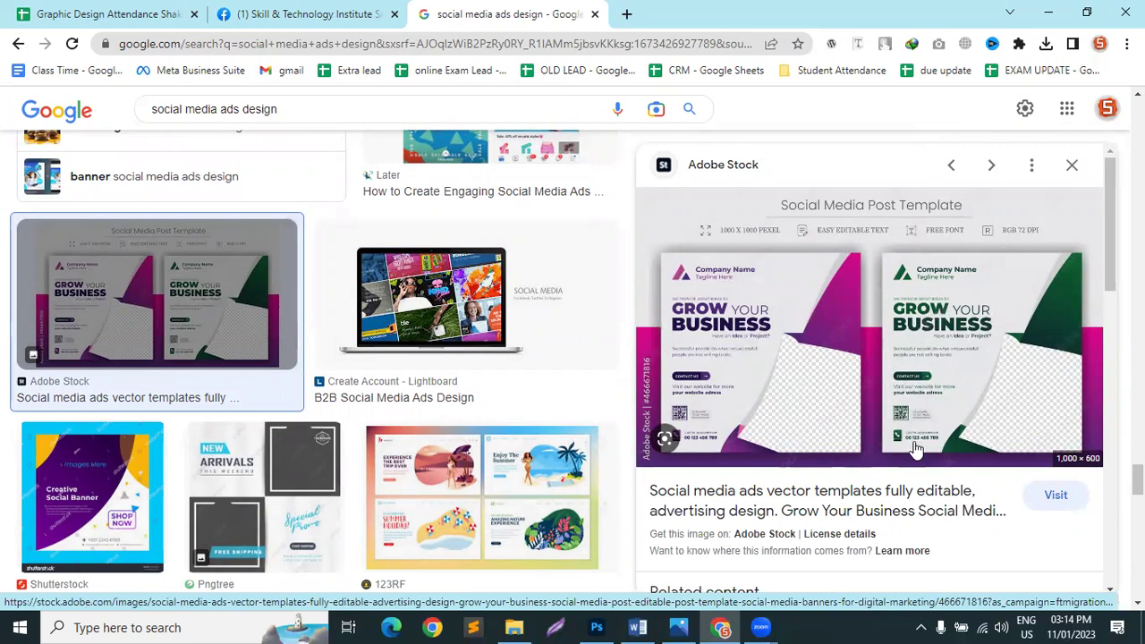
pyautogui.scroll(-2, 926, 439)
pyautogui.scroll(2, 805, 394)
pyautogui.scroll(-3, 448, 393)
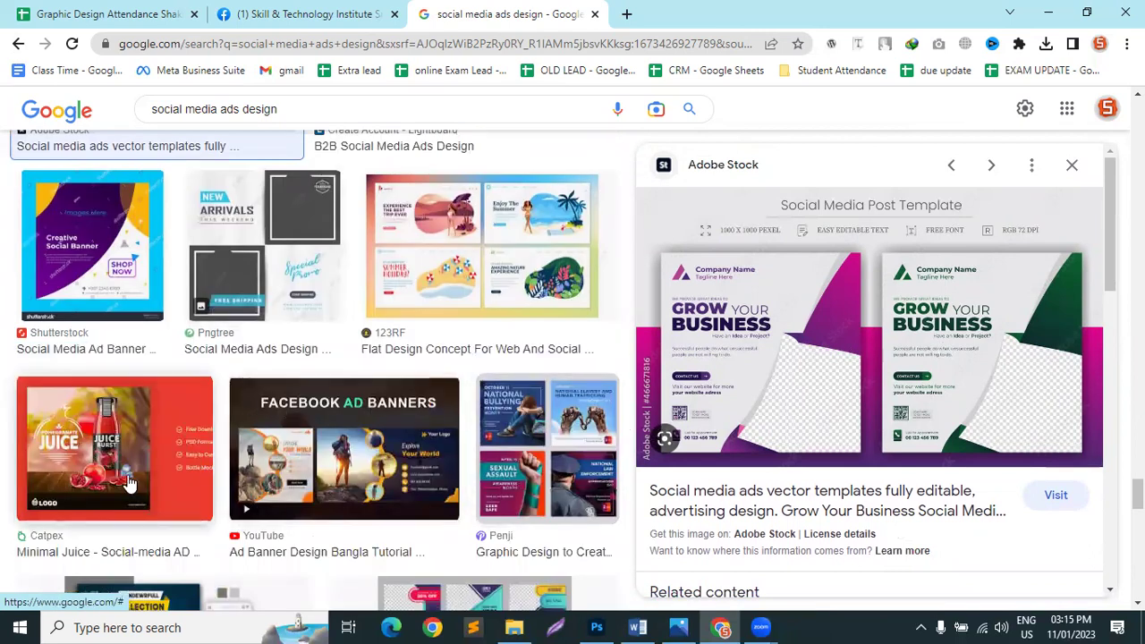
pyautogui.scroll(-1, 546, 455)
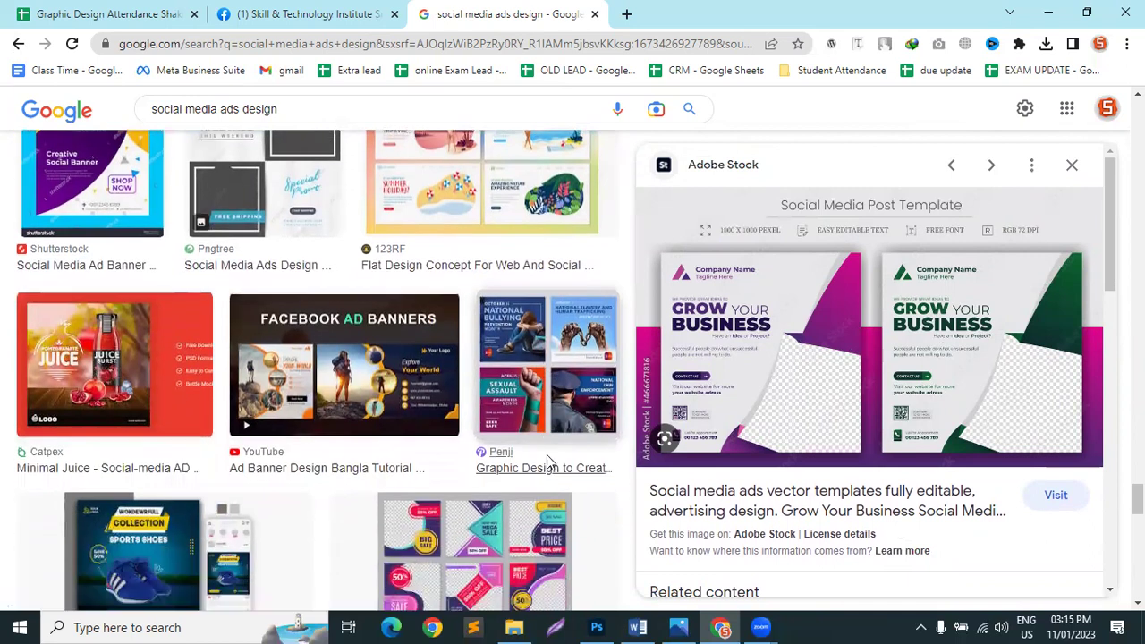
pyautogui.click(546, 456)
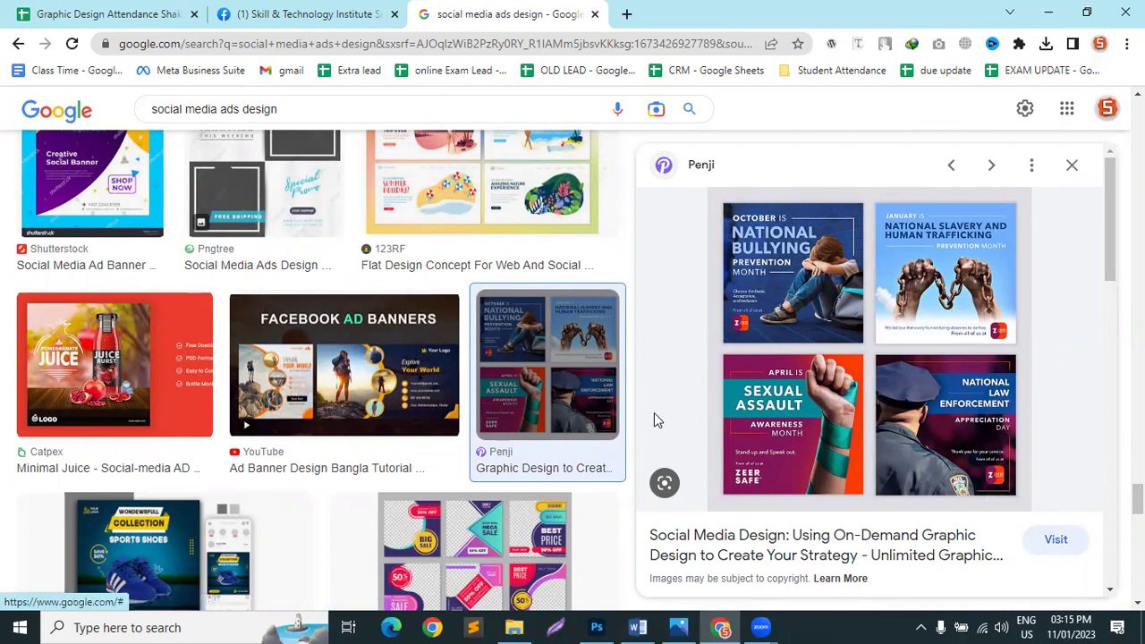
# Step: Preview the Creative Fabrica food menu ad design and open a new browser tab
pyautogui.scroll(-4, 787, 487)
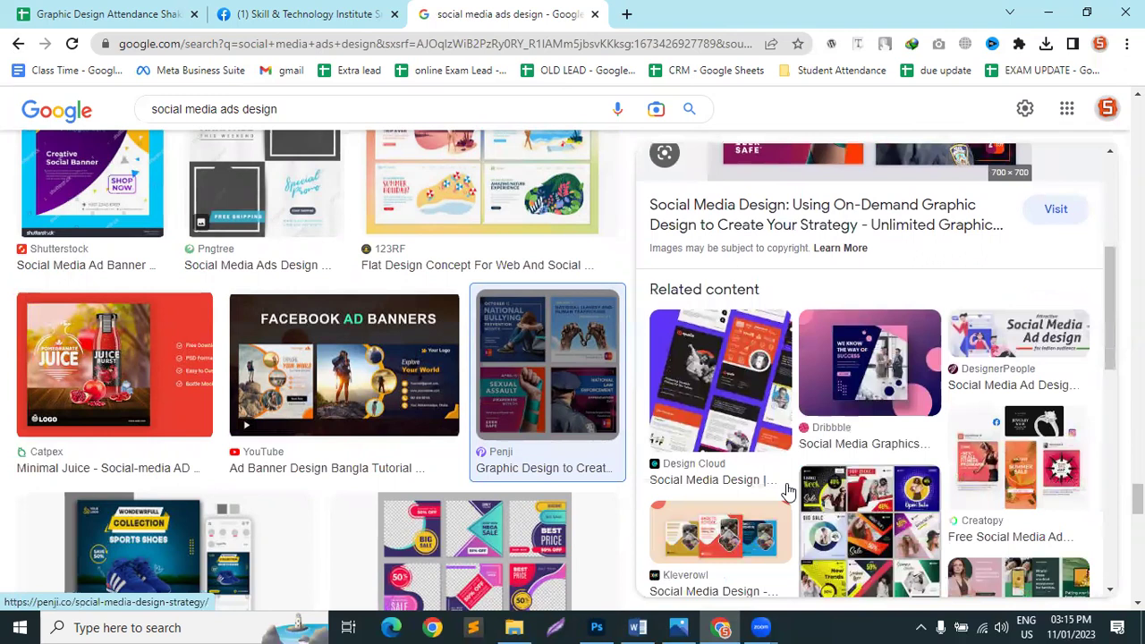
pyautogui.scroll(-4, 786, 487)
pyautogui.scroll(-3, 240, 382)
pyautogui.scroll(-3, 240, 382)
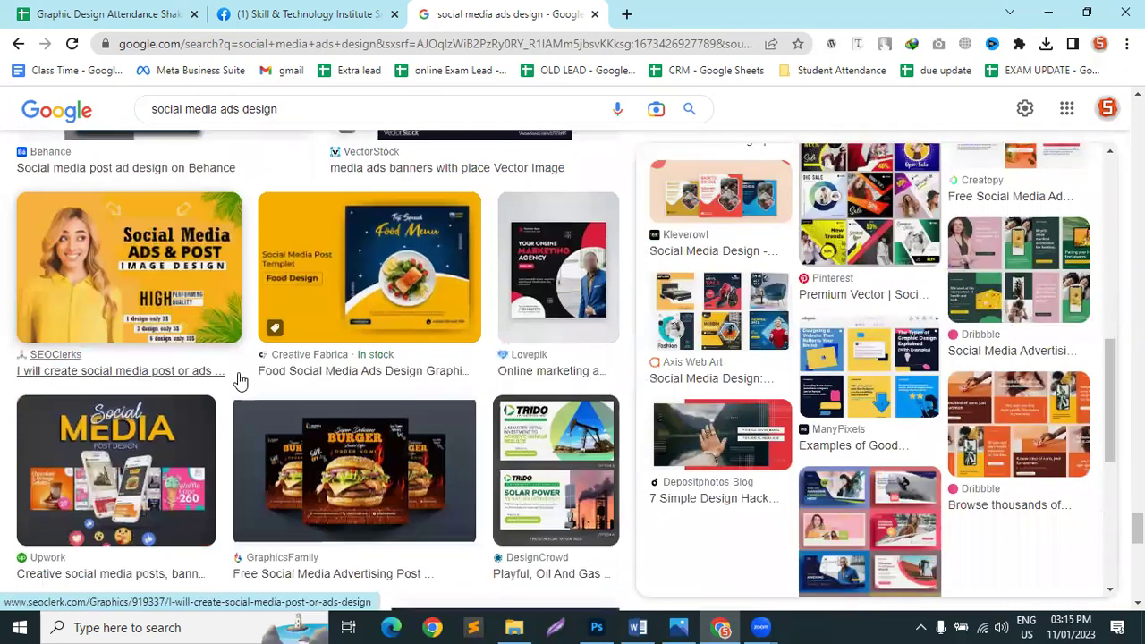
pyautogui.click(358, 259)
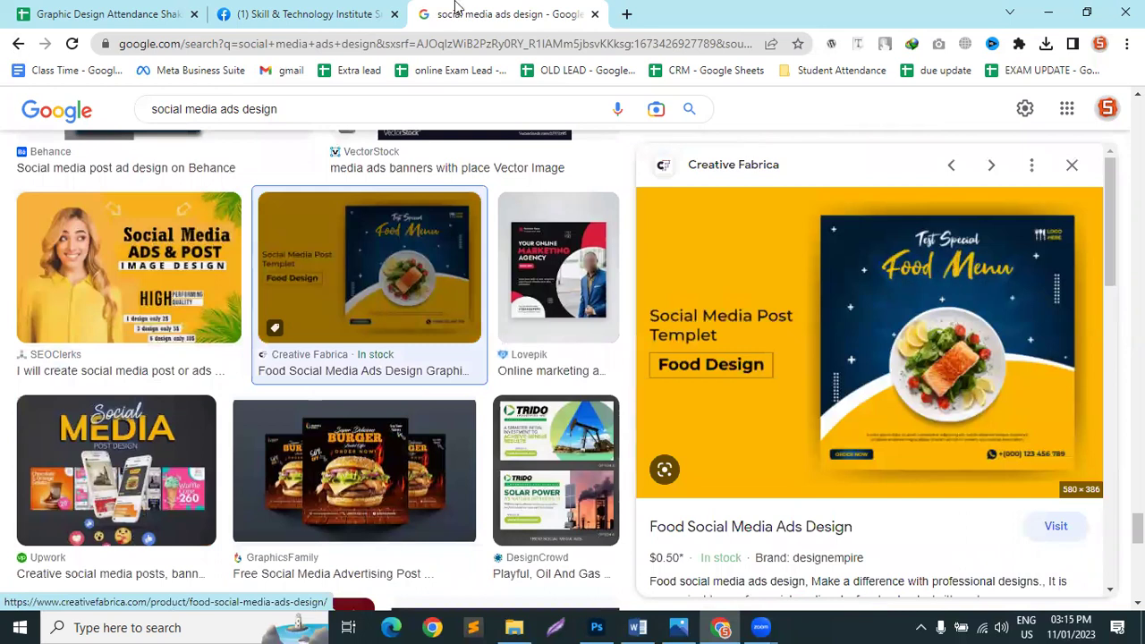
pyautogui.click(620, 14)
pyautogui.click(552, 43)
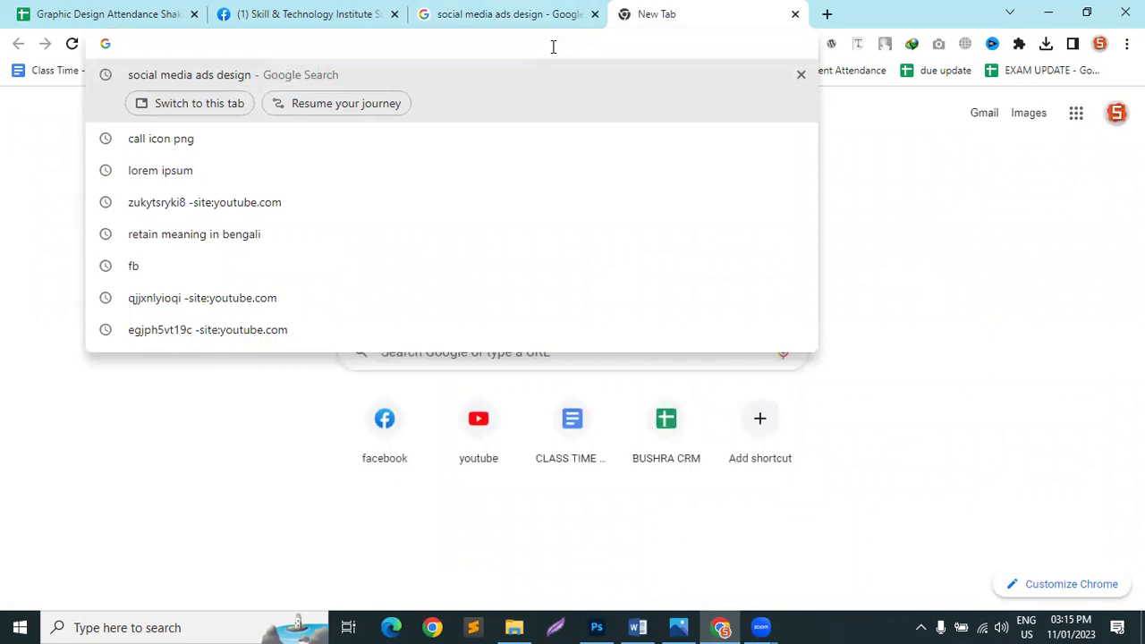
# Step: Search Google for 'google font' and open the 'About - Google Fonts' result
pyautogui.write('googl')
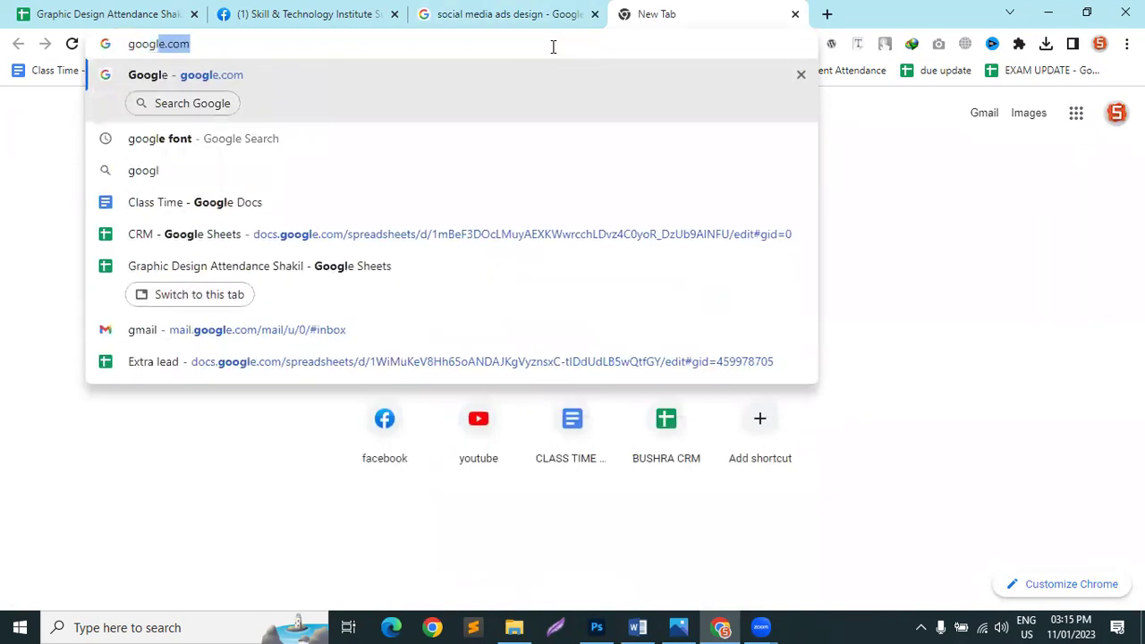
pyautogui.write('e font')
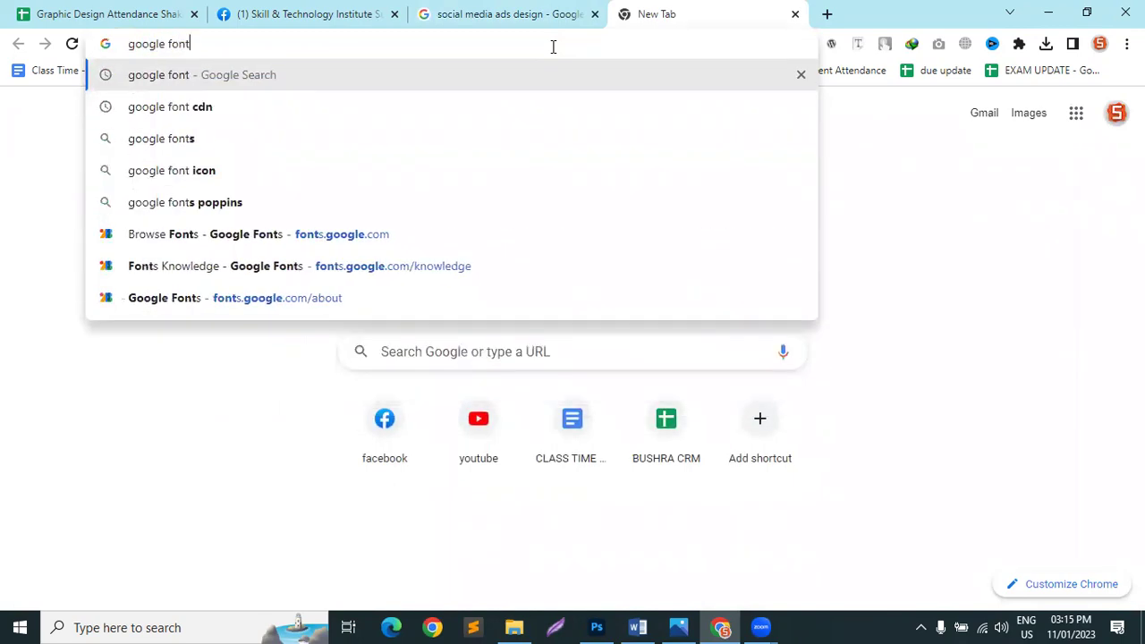
pyautogui.press('Return')
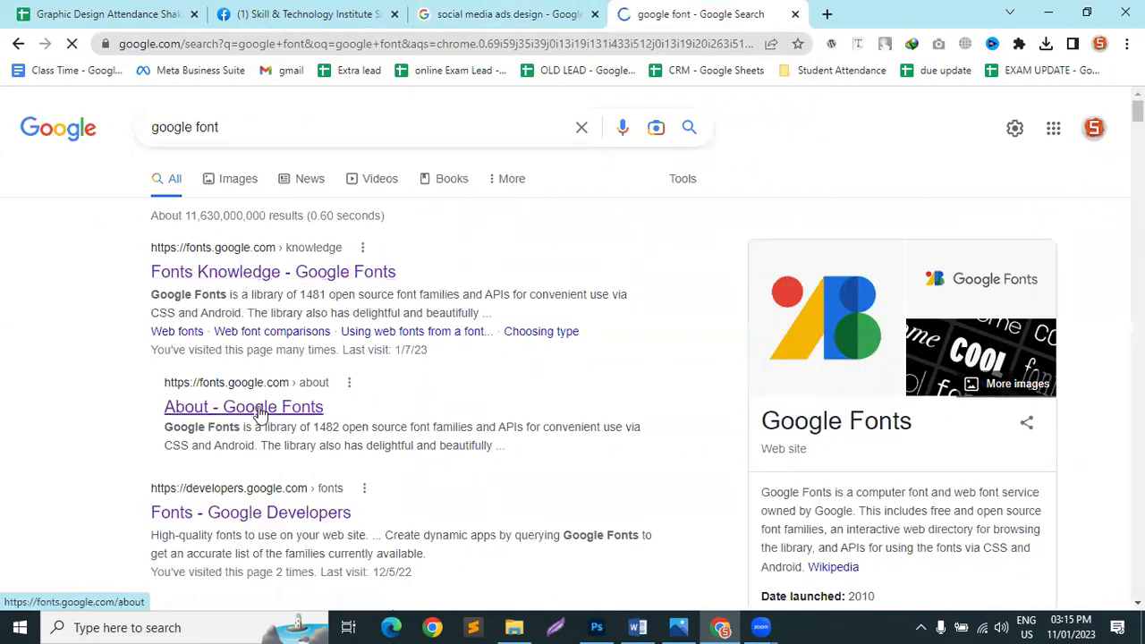
pyautogui.scroll(-4, 256, 494)
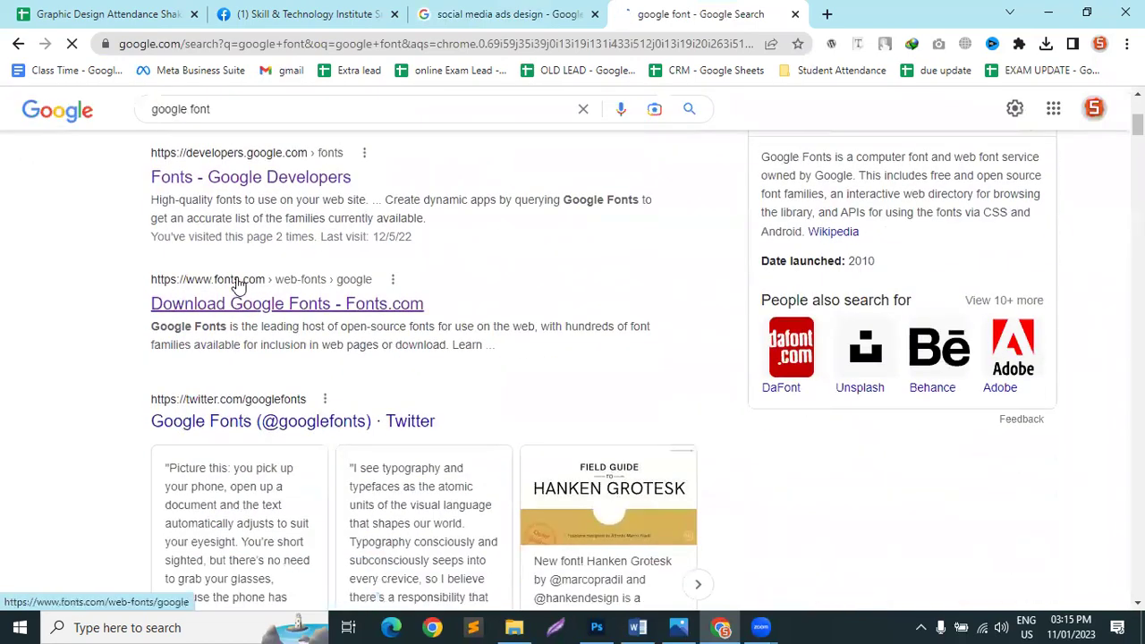
pyautogui.scroll(-9, 224, 358)
pyautogui.scroll(13, 224, 412)
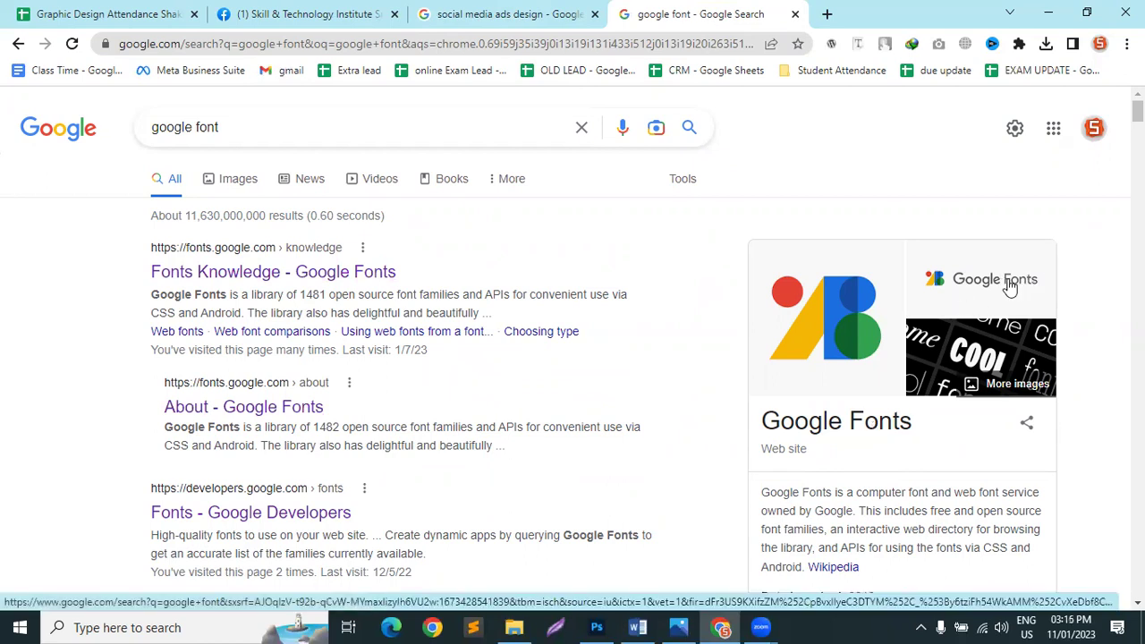
pyautogui.scroll(-3, 1009, 286)
pyautogui.scroll(3, 205, 402)
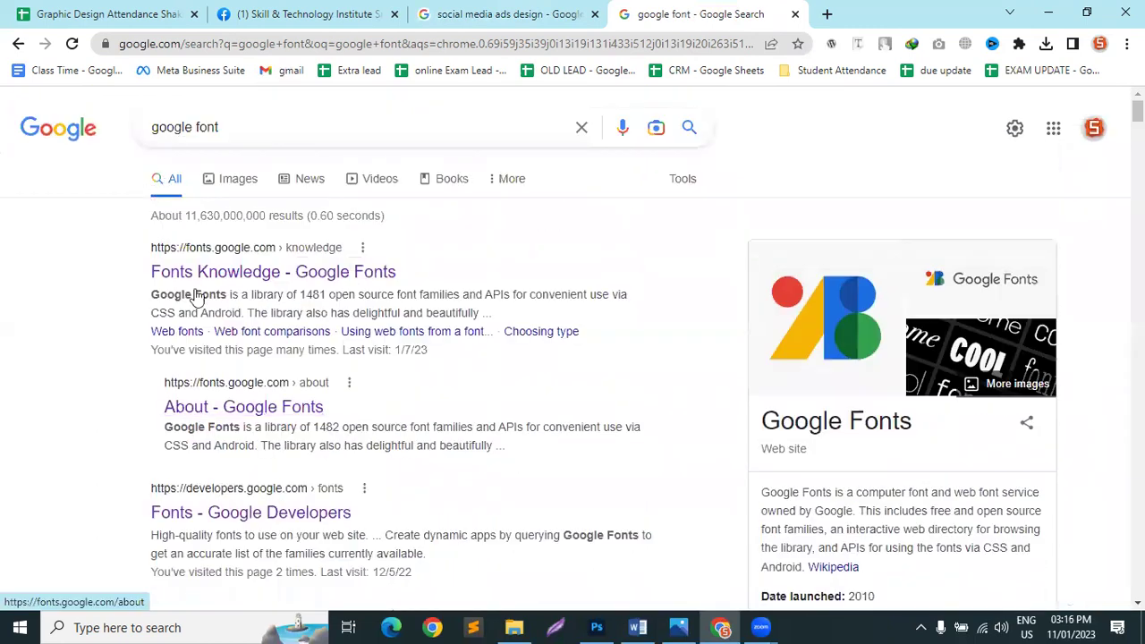
pyautogui.click(240, 413)
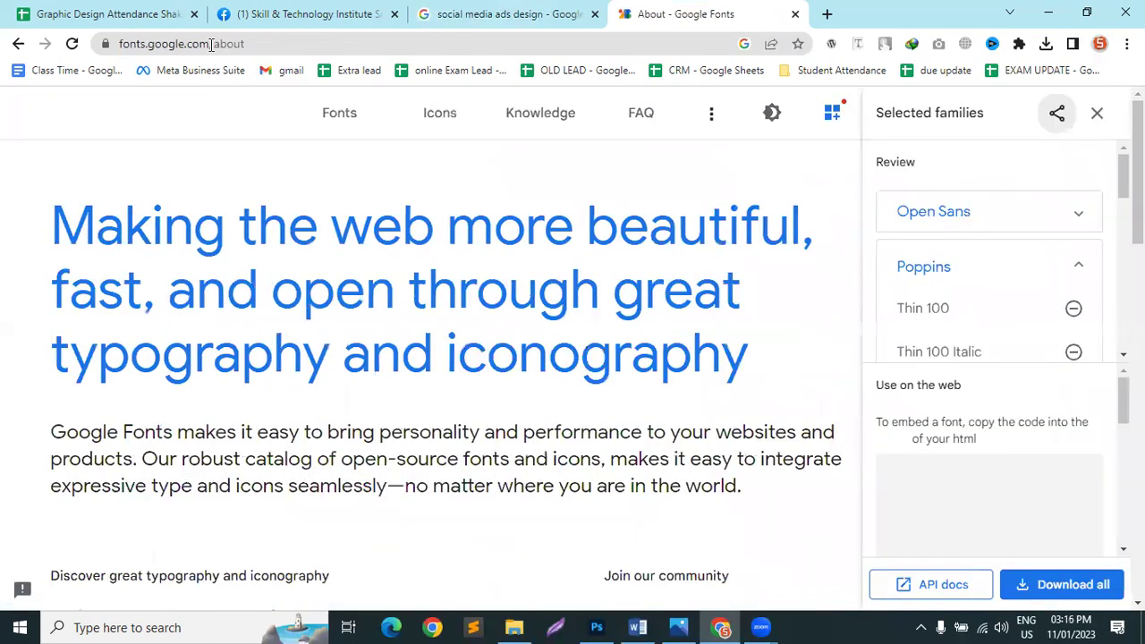
# Step: Go to the Google Fonts catalogue and cut 'Company Name' out of the font search box
pyautogui.moveTo(209, 43); pyautogui.dragTo(317, 41)
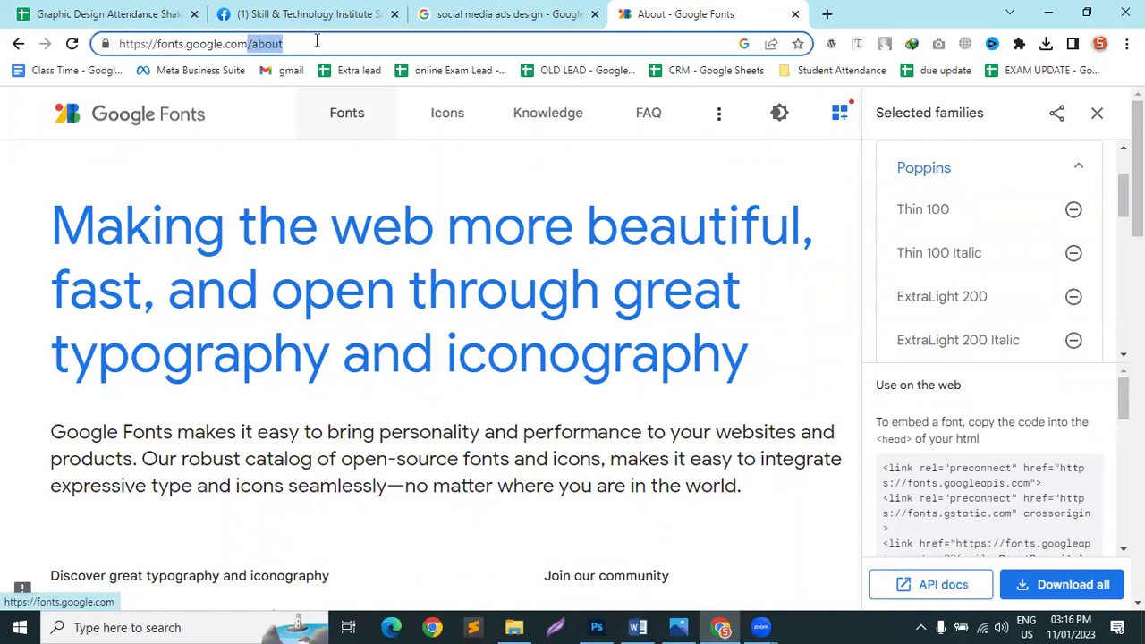
pyautogui.click(346, 130)
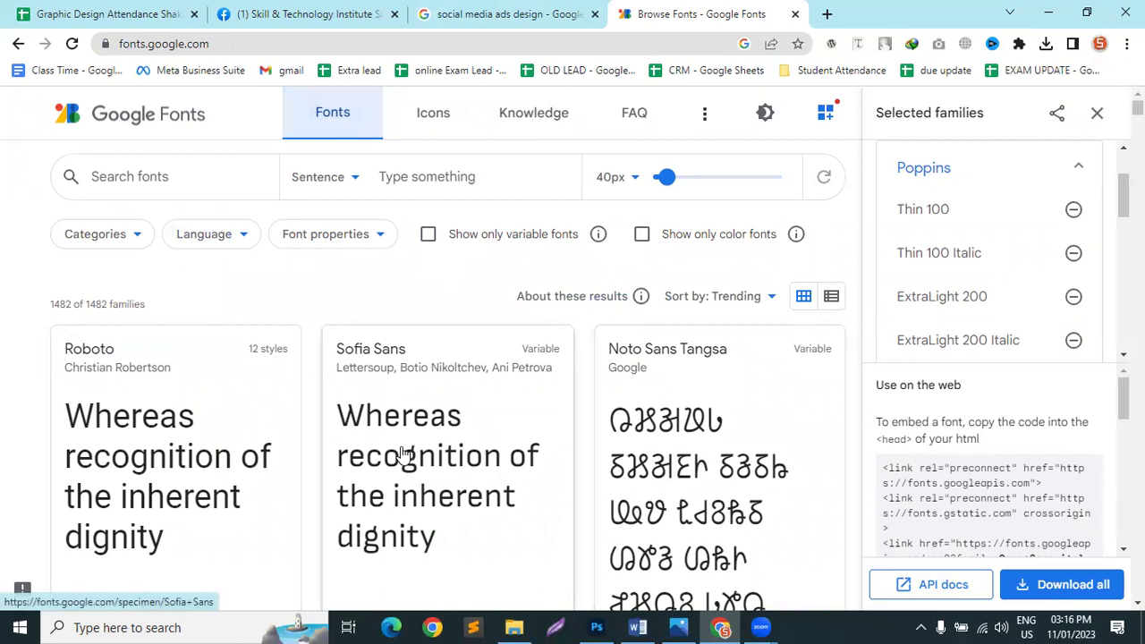
pyautogui.click(164, 175)
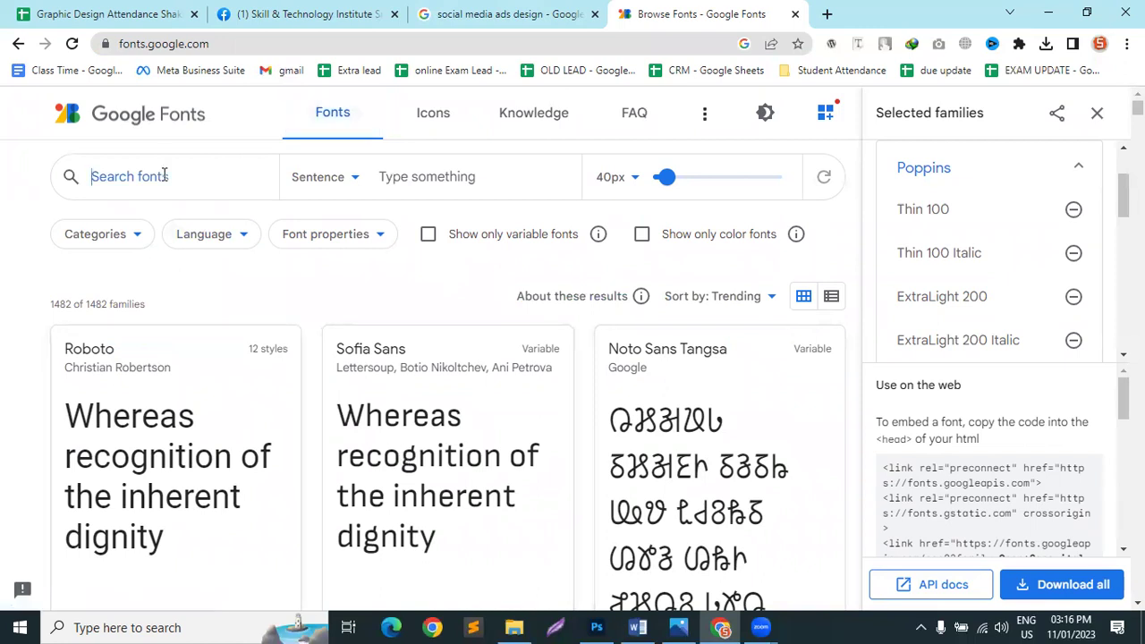
pyautogui.write('Compa')
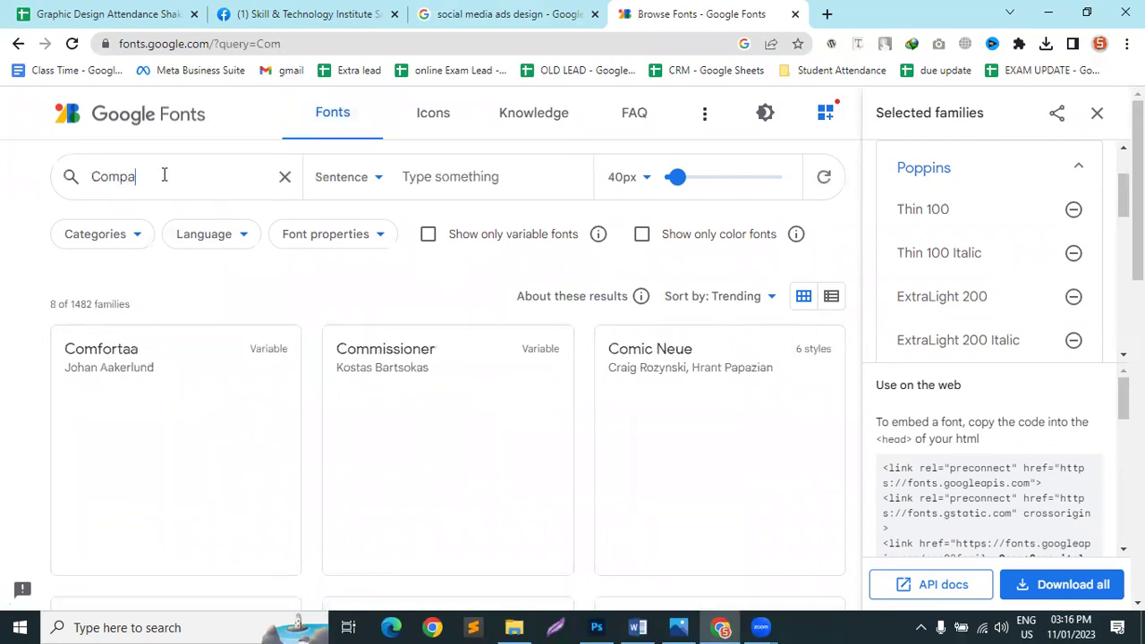
pyautogui.write('ny Name')
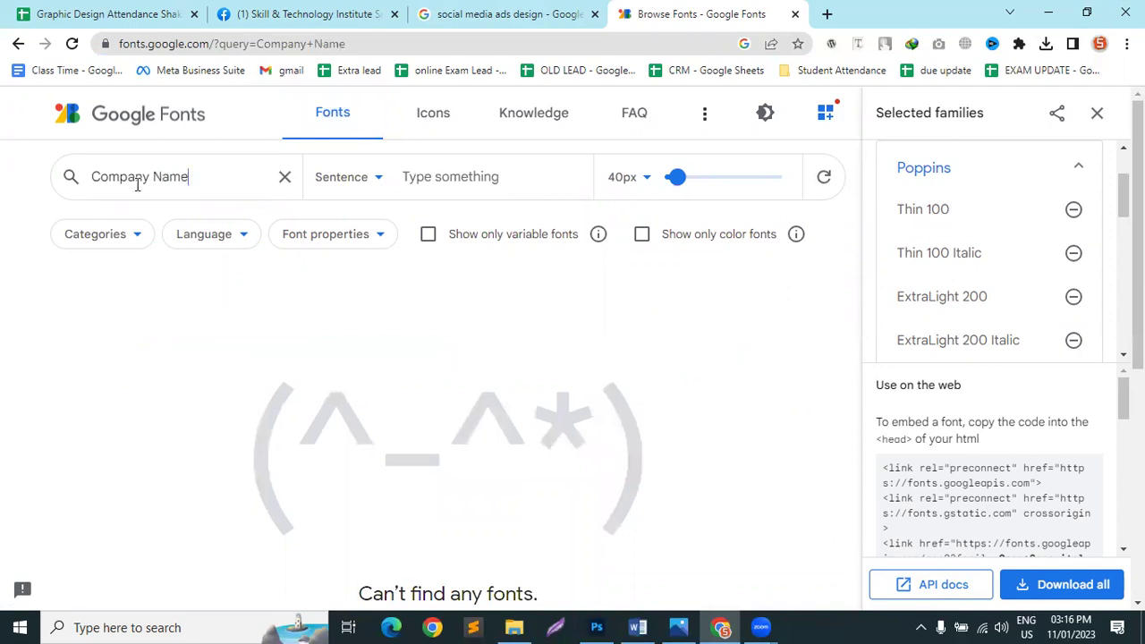
pyautogui.moveTo(190, 176); pyautogui.dragTo(97, 185)
pyautogui.rightClick(96, 183)
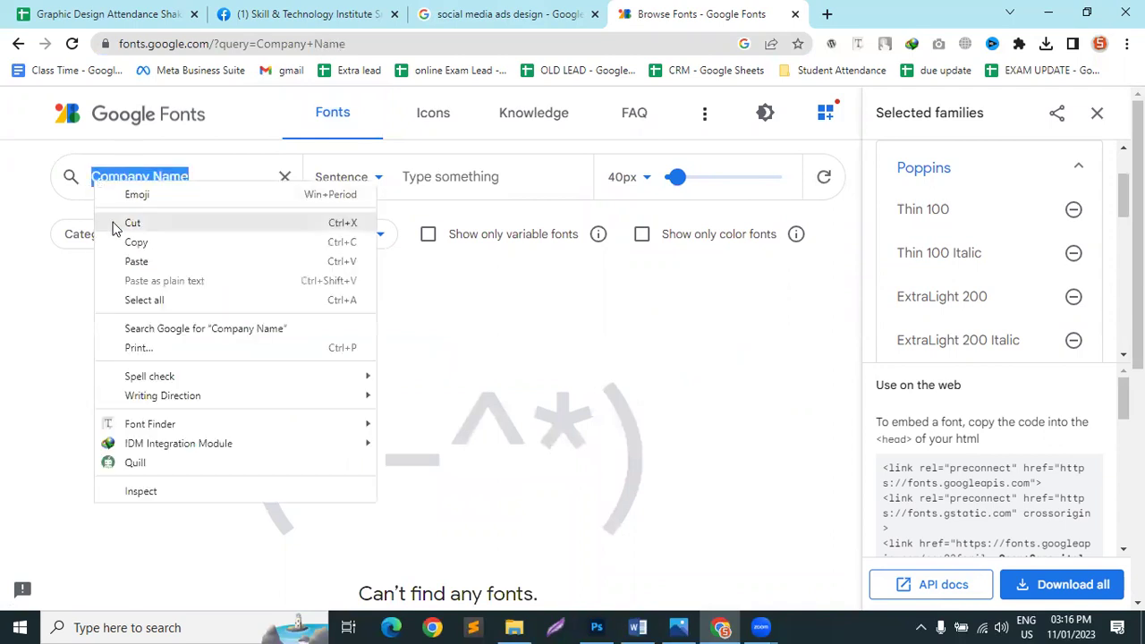
pyautogui.click(120, 225)
# Step: Set 'Company Name' as the custom preview text at about 54px
pyautogui.click(483, 176)
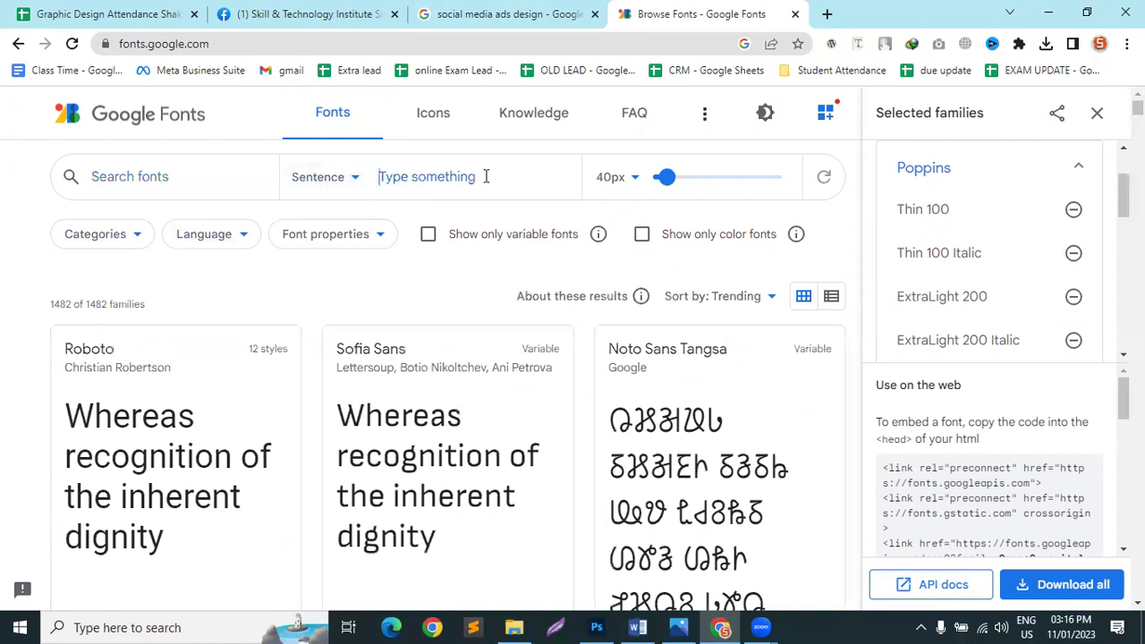
pyautogui.rightClick(487, 178)
pyautogui.click(533, 305)
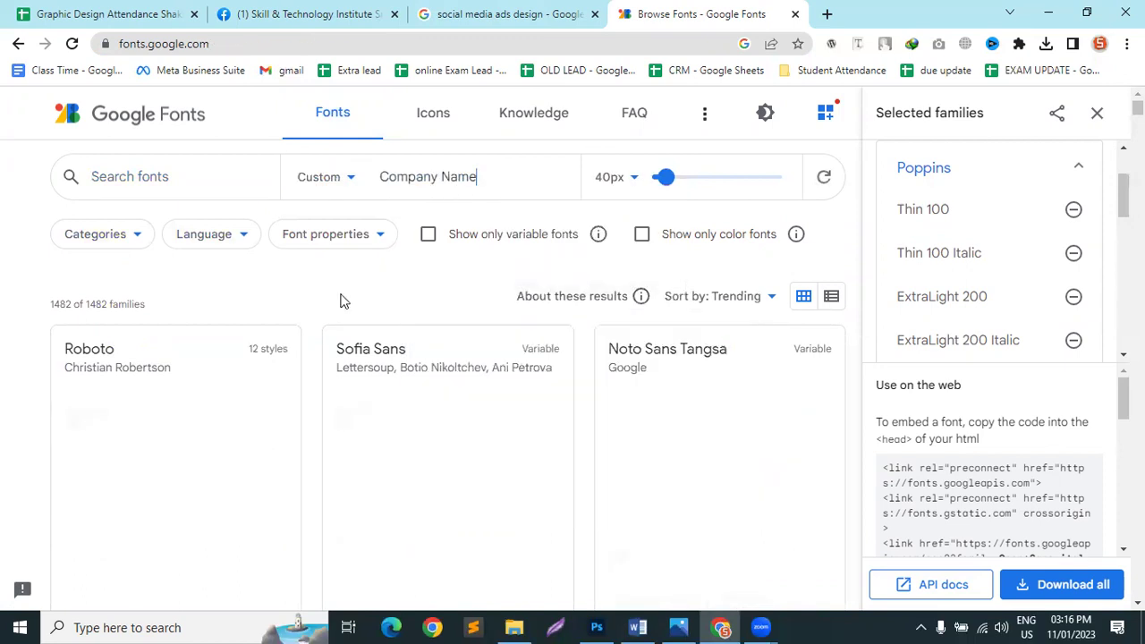
pyautogui.moveTo(493, 179); pyautogui.dragTo(391, 182)
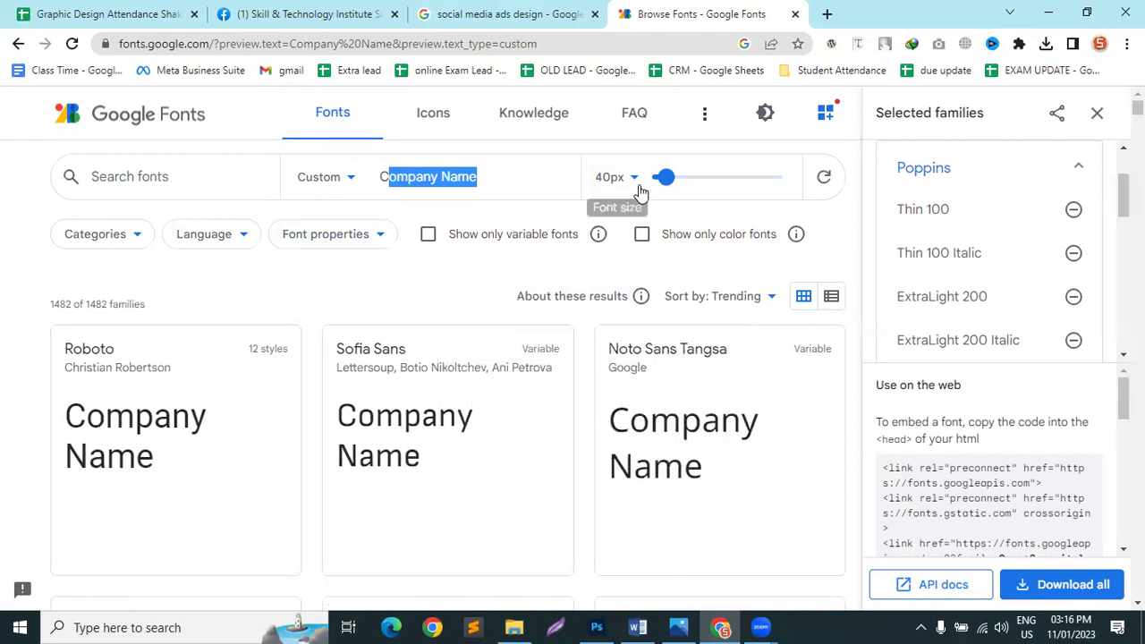
pyautogui.moveTo(665, 178)
pyautogui.mouseDown()
pyautogui.moveTo(680, 190)
pyautogui.moveTo(671, 184)
pyautogui.mouseUp()
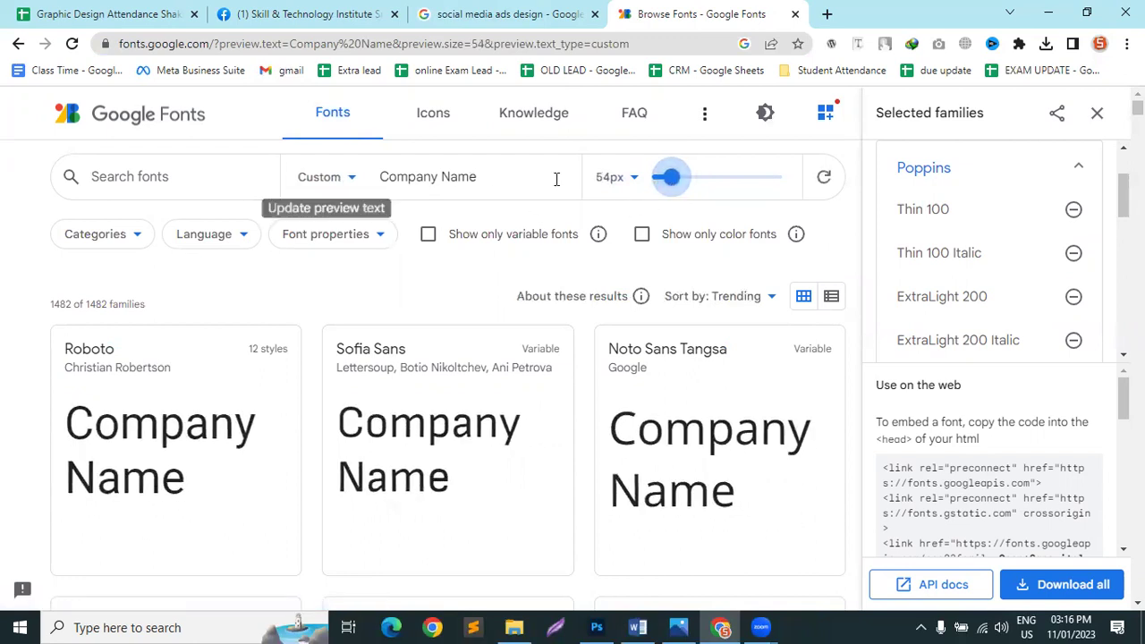
pyautogui.click(358, 176)
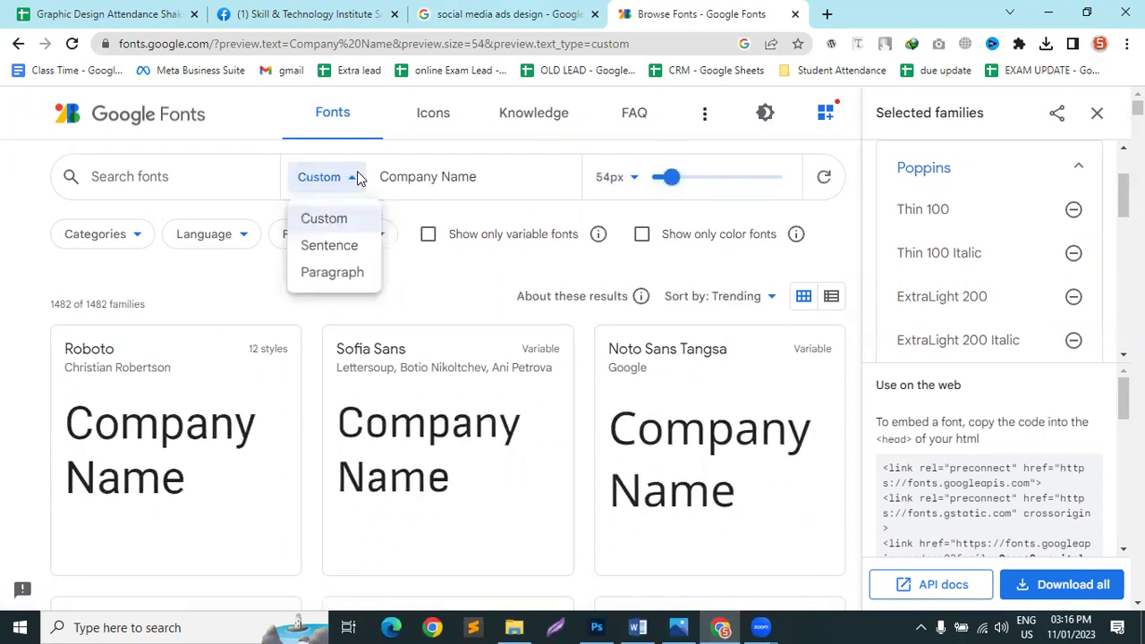
pyautogui.click(357, 176)
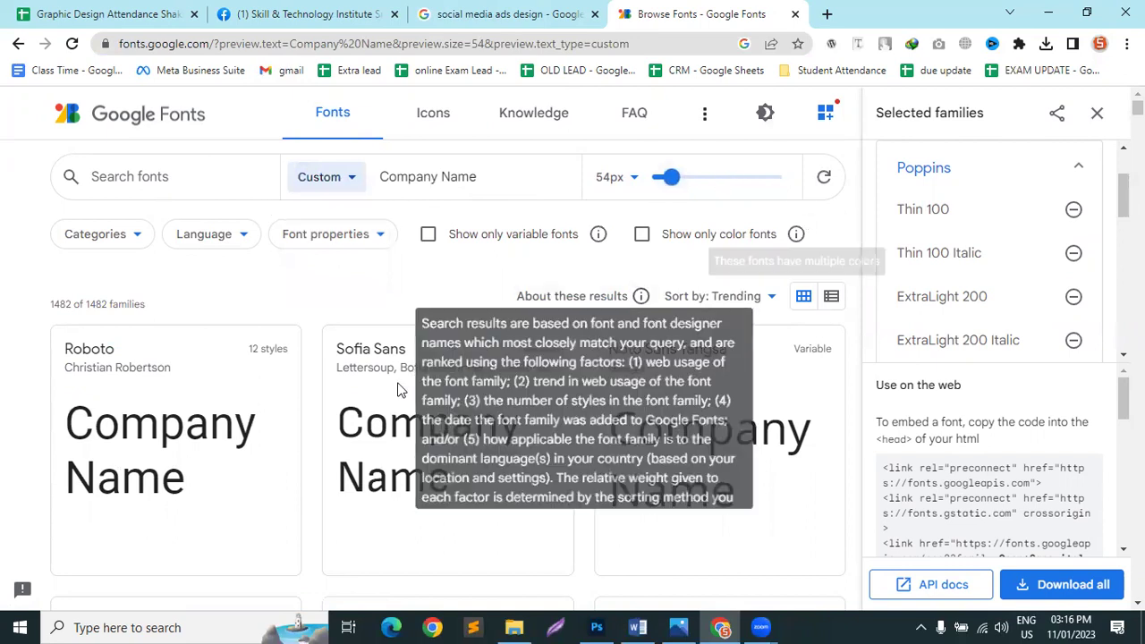
# Step: Browse the font previews and open the Roboto family page
pyautogui.scroll(-1, 135, 435)
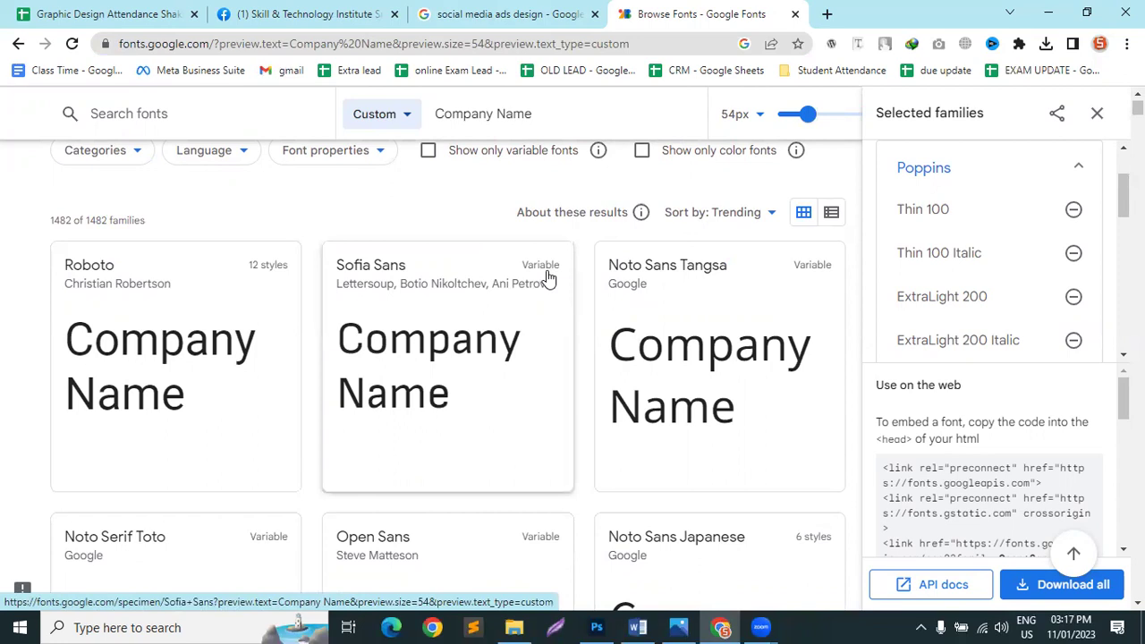
pyautogui.scroll(-3, 519, 335)
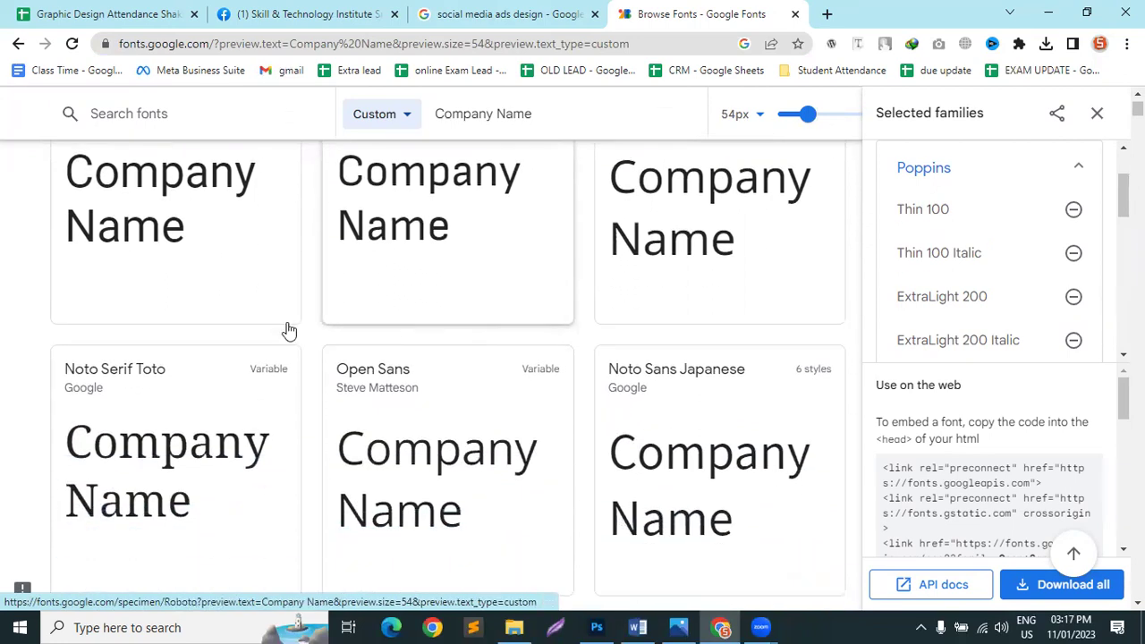
pyautogui.scroll(4, 154, 389)
pyautogui.click(154, 390)
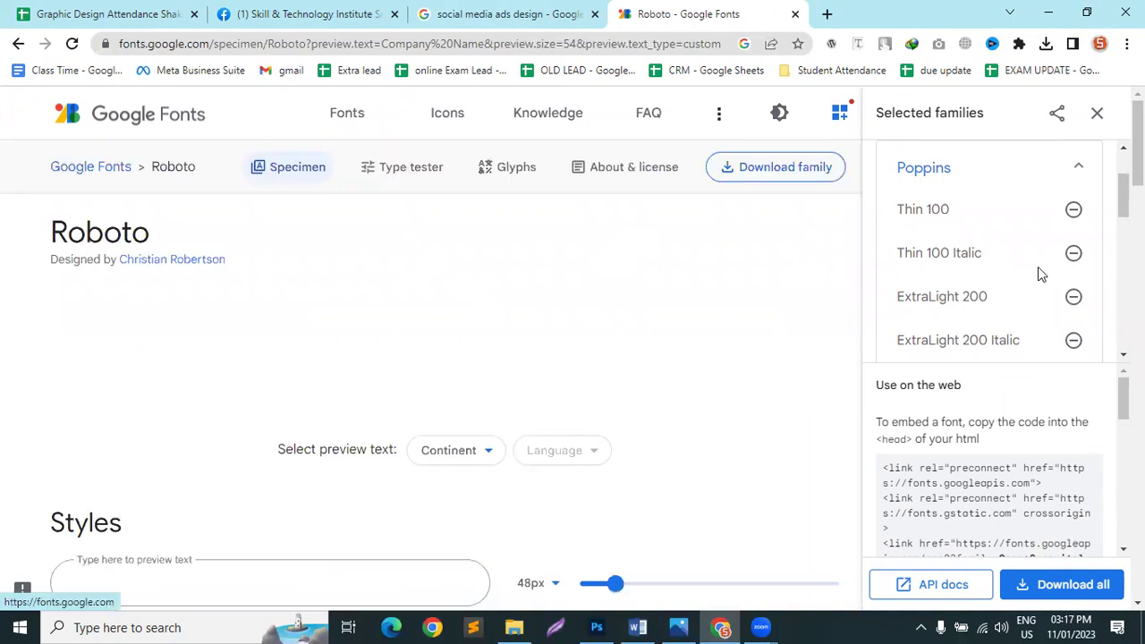
# Step: Browse Roboto's style specimens and select the Bold 700 'Company Name' sample
pyautogui.scroll(1, 1029, 295)
pyautogui.scroll(-2, 984, 326)
pyautogui.scroll(3, 979, 325)
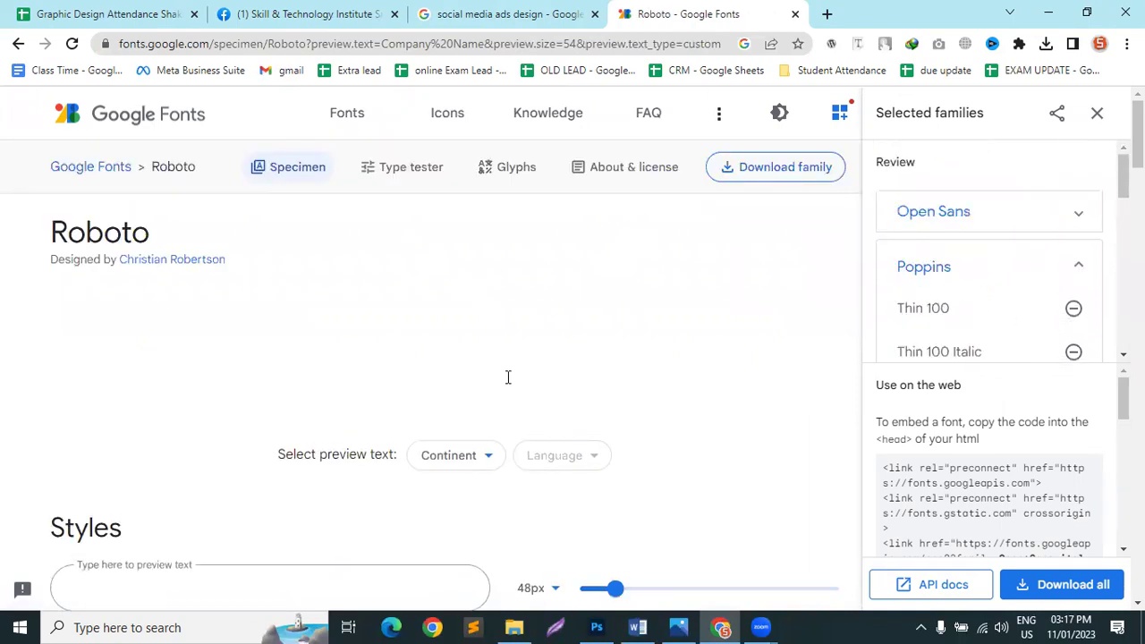
pyautogui.scroll(-3, 396, 396)
pyautogui.click(183, 338)
pyautogui.scroll(-2, 159, 417)
pyautogui.scroll(-9, 96, 417)
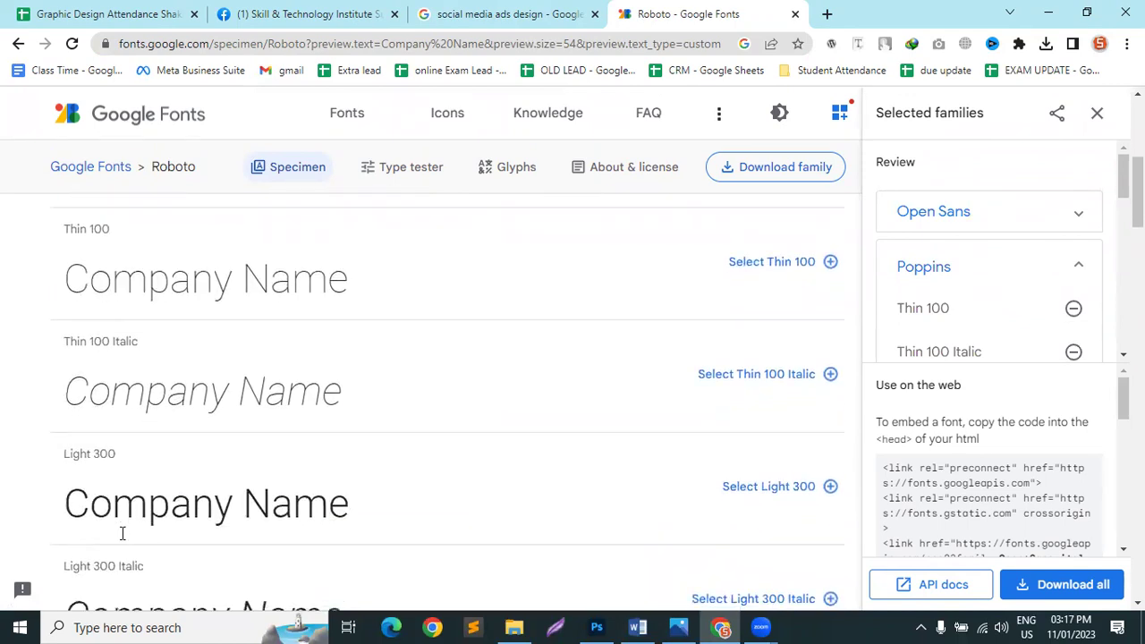
pyautogui.scroll(-1, 148, 348)
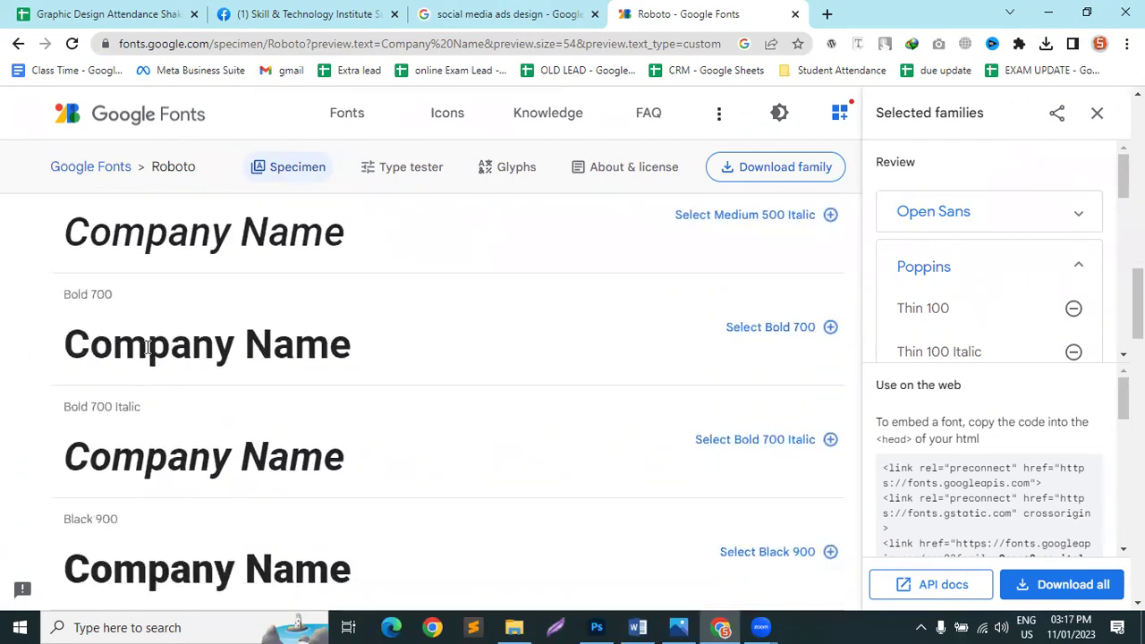
pyautogui.moveTo(362, 348); pyautogui.dragTo(30, 341)
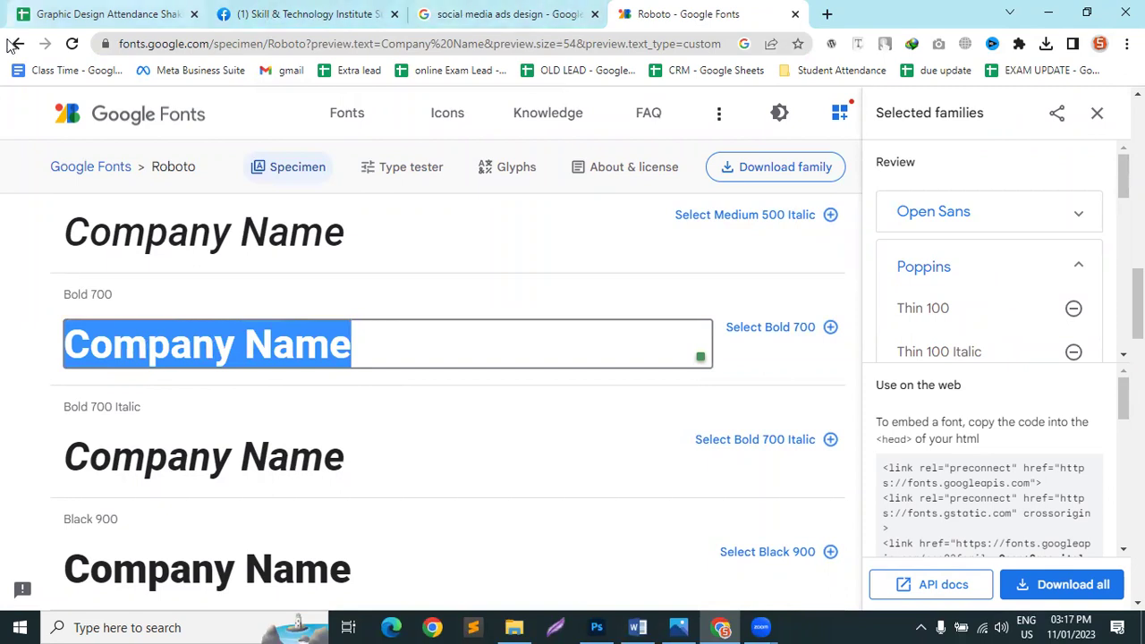
# Step: Go back to the font catalogue and scroll to the Montserrat and Lato cards
pyautogui.hotkey('alt', 'Left')
pyautogui.scroll(1, 349, 381)
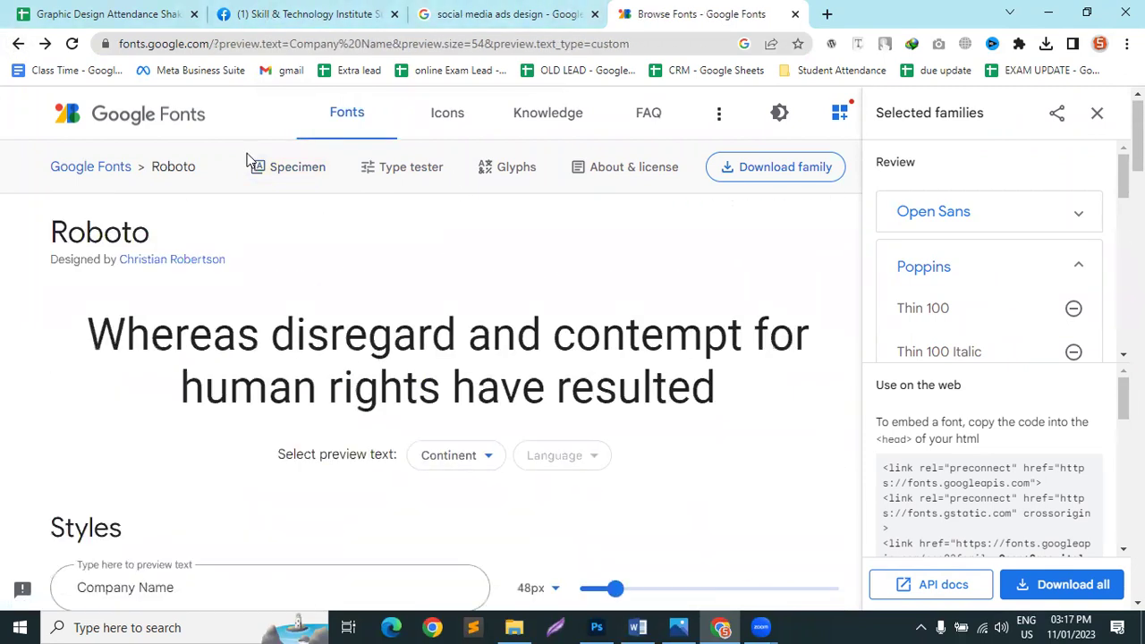
pyautogui.scroll(-5, 301, 397)
pyautogui.scroll(-5, 305, 388)
pyautogui.scroll(3, 305, 389)
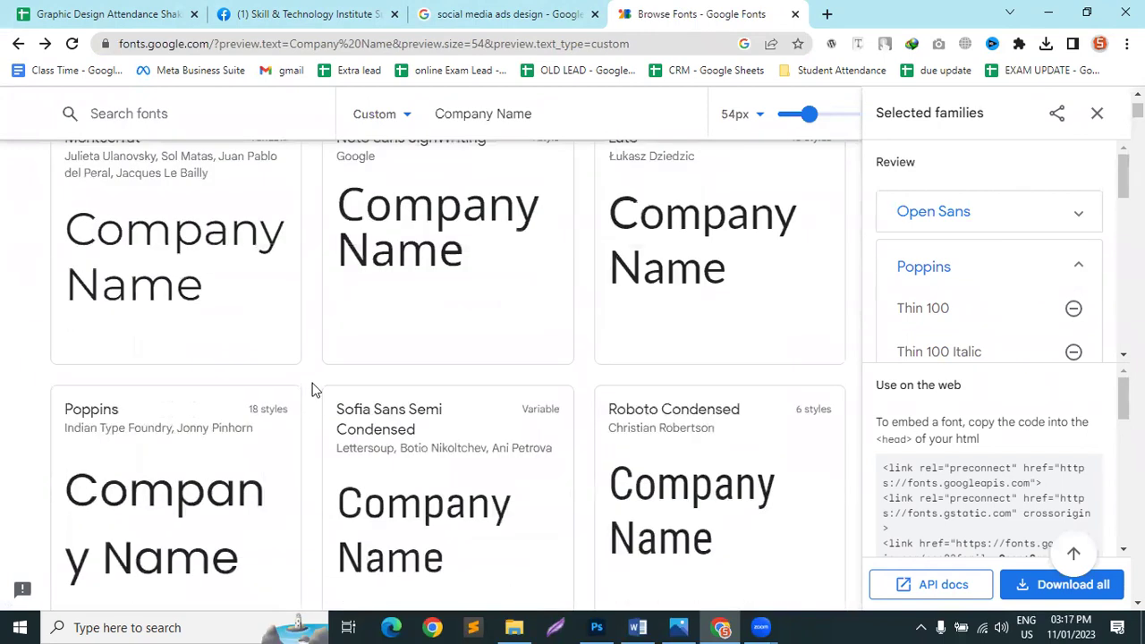
pyautogui.scroll(1, 312, 390)
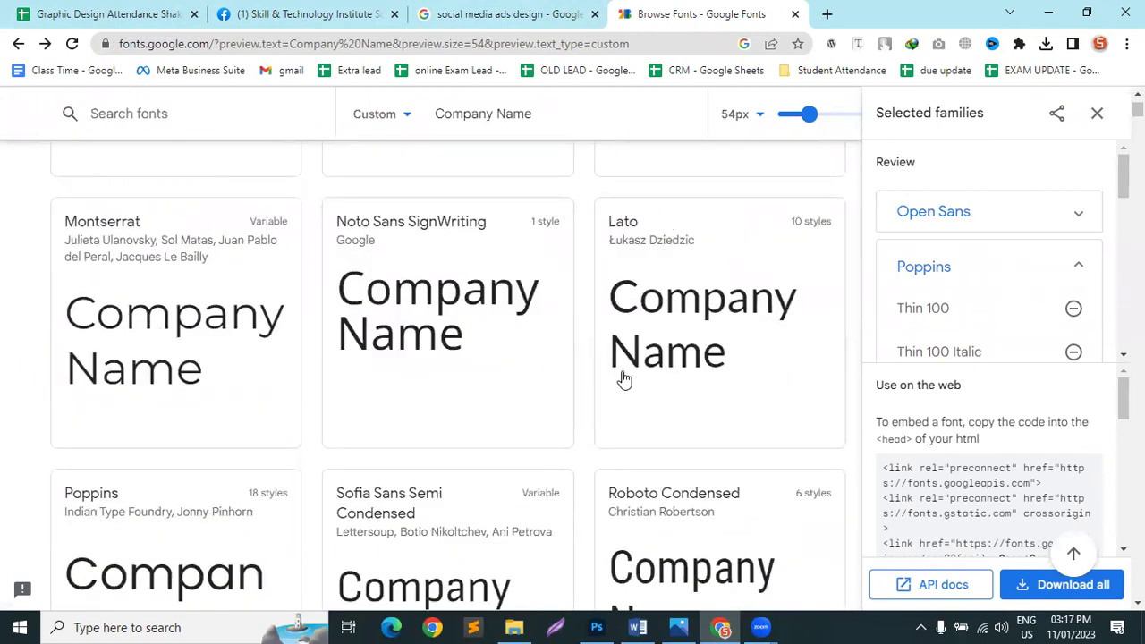
# Step: Download the Lato family zip, replacing the existing Lato_2.zip in Downloads
pyautogui.click(694, 305)
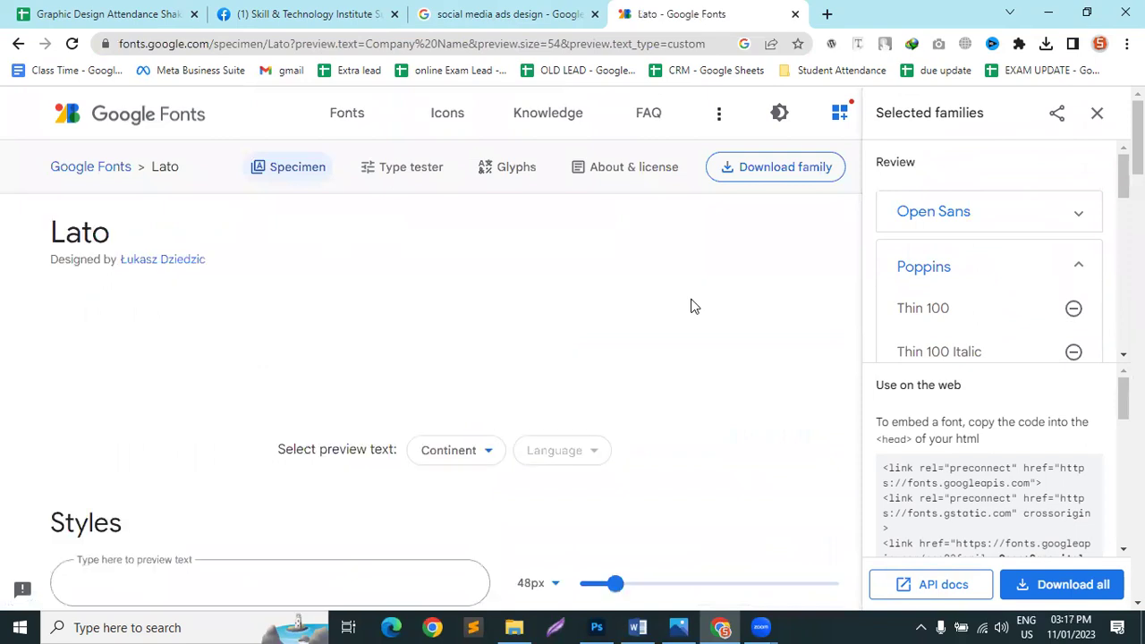
pyautogui.click(791, 172)
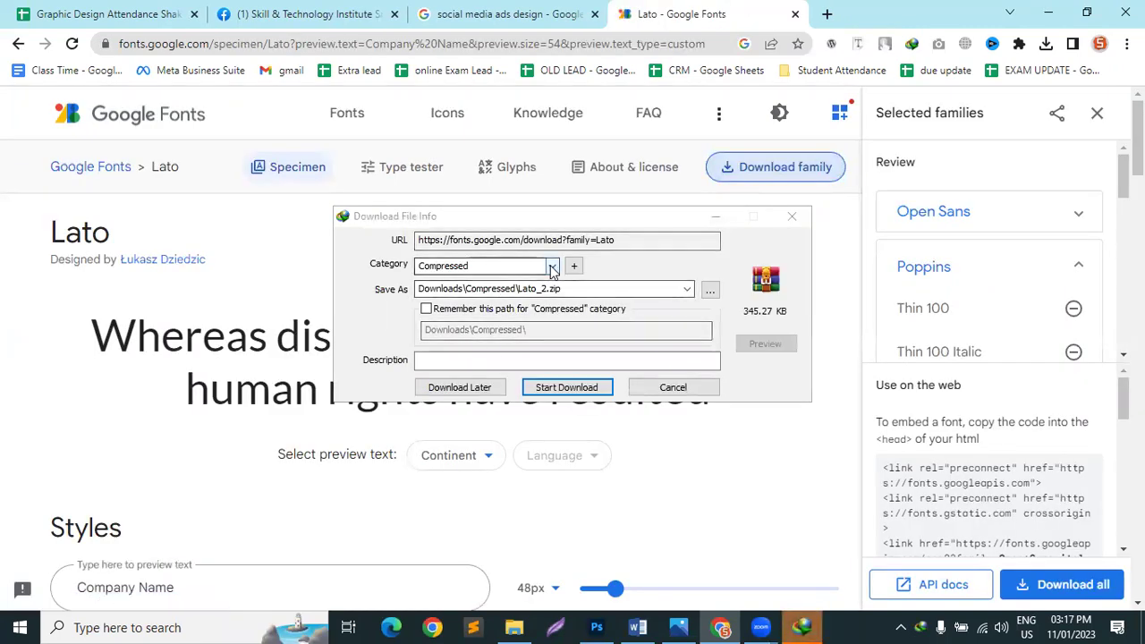
pyautogui.click(551, 266)
pyautogui.click(526, 278)
pyautogui.click(564, 391)
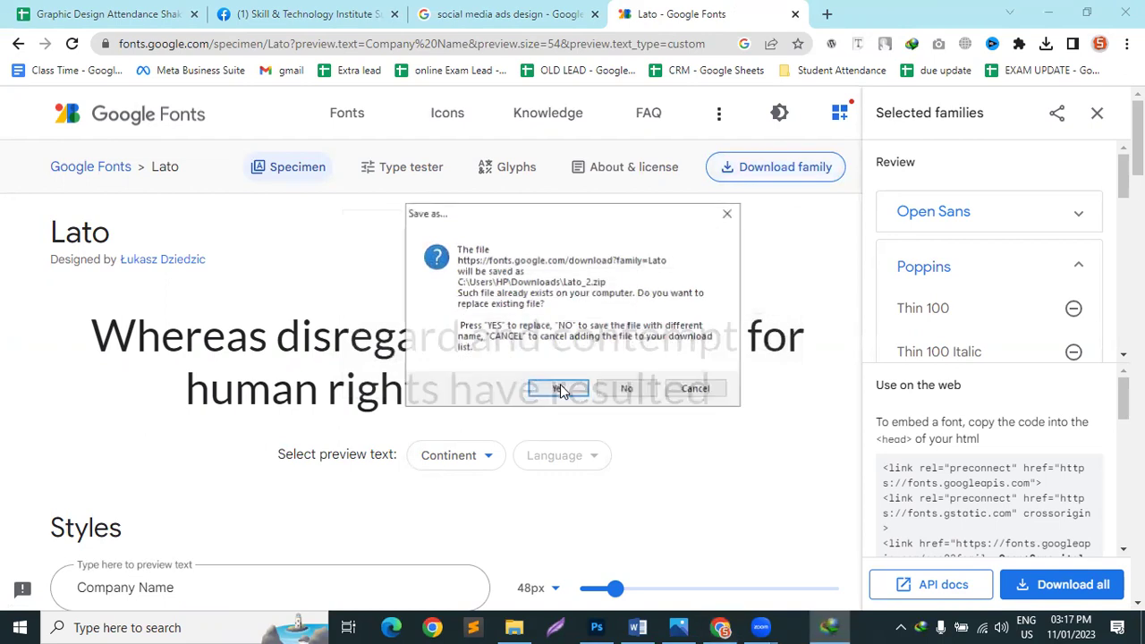
pyautogui.click(557, 388)
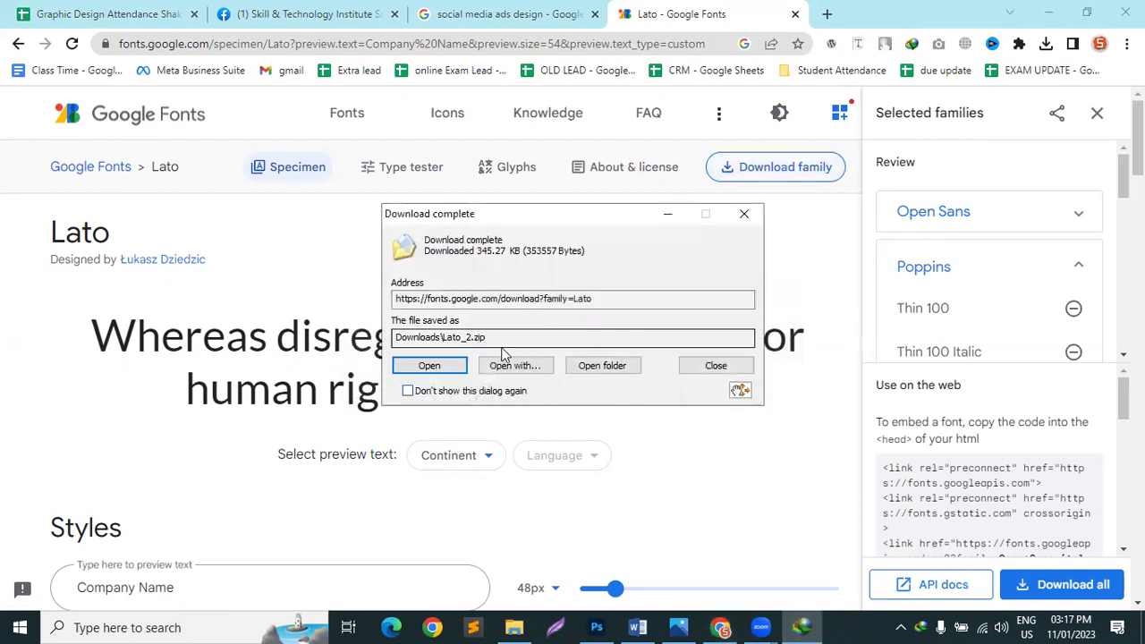
pyautogui.click(742, 215)
pyautogui.click(515, 628)
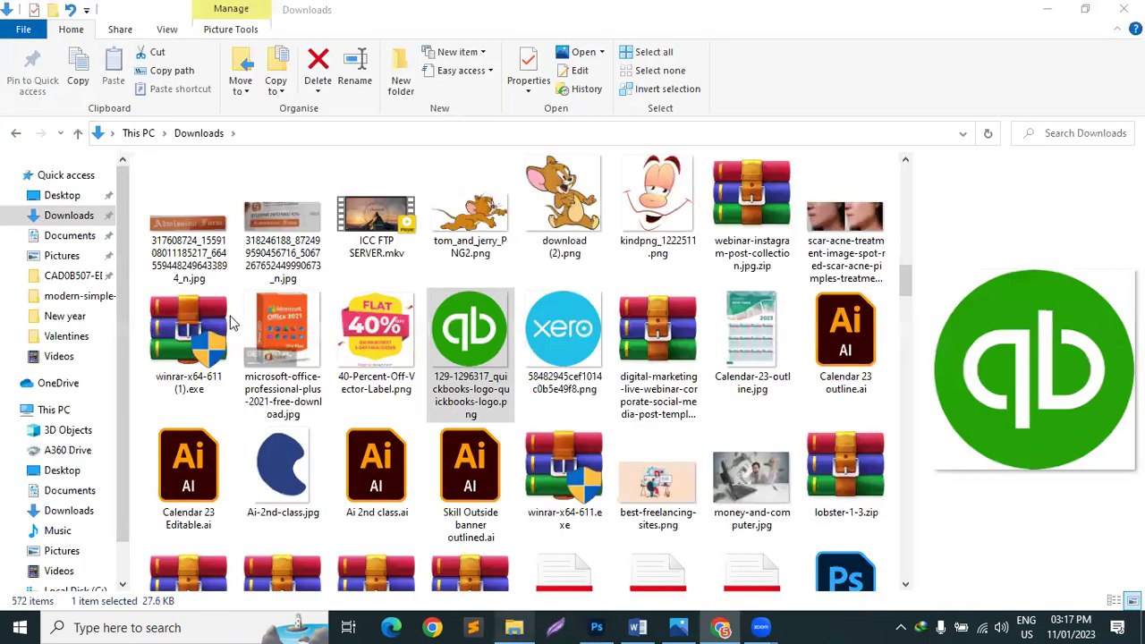
# Step: Extract Lato_2.zip in Downloads, replacing the existing files
pyautogui.scroll(15, 229, 322)
pyautogui.click(258, 237)
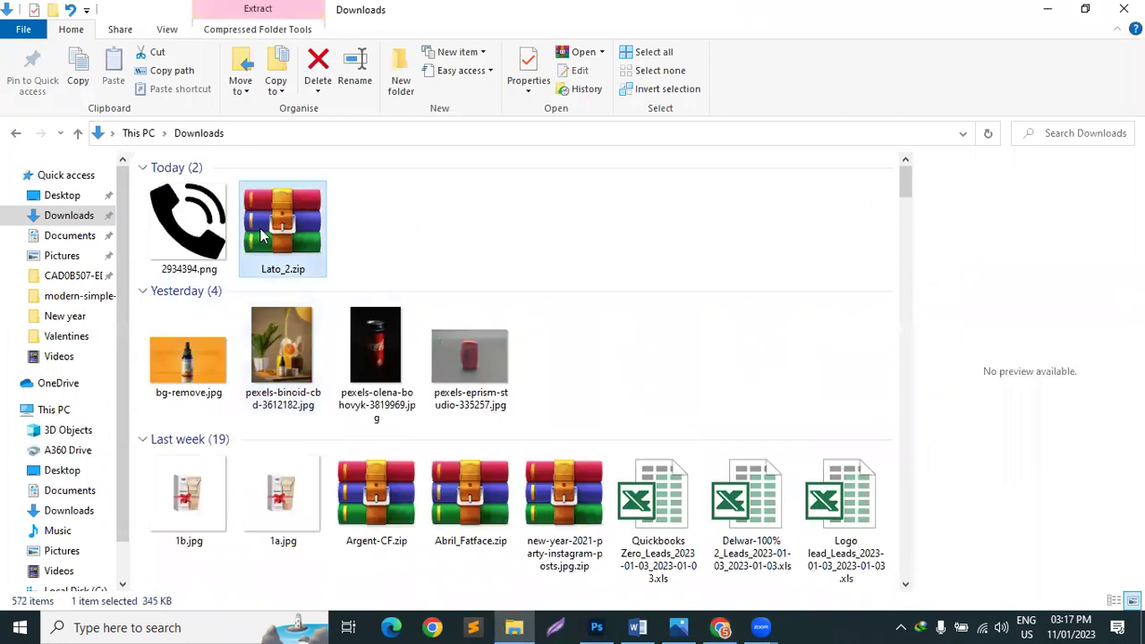
pyautogui.rightClick(275, 261)
pyautogui.click(315, 291)
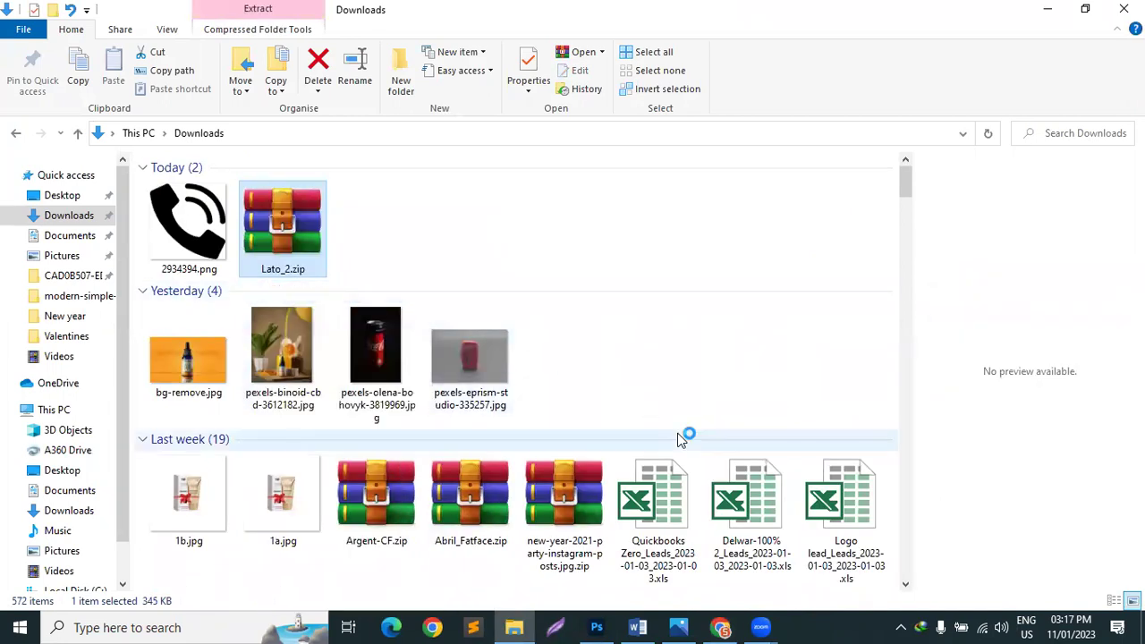
pyautogui.click(618, 502)
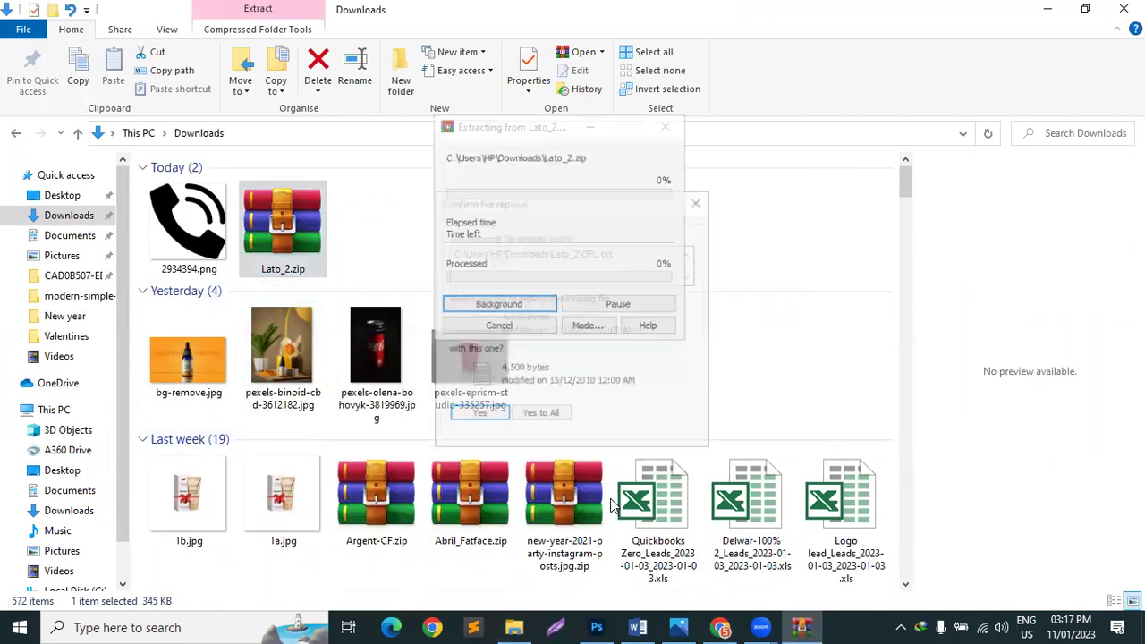
pyautogui.click(532, 416)
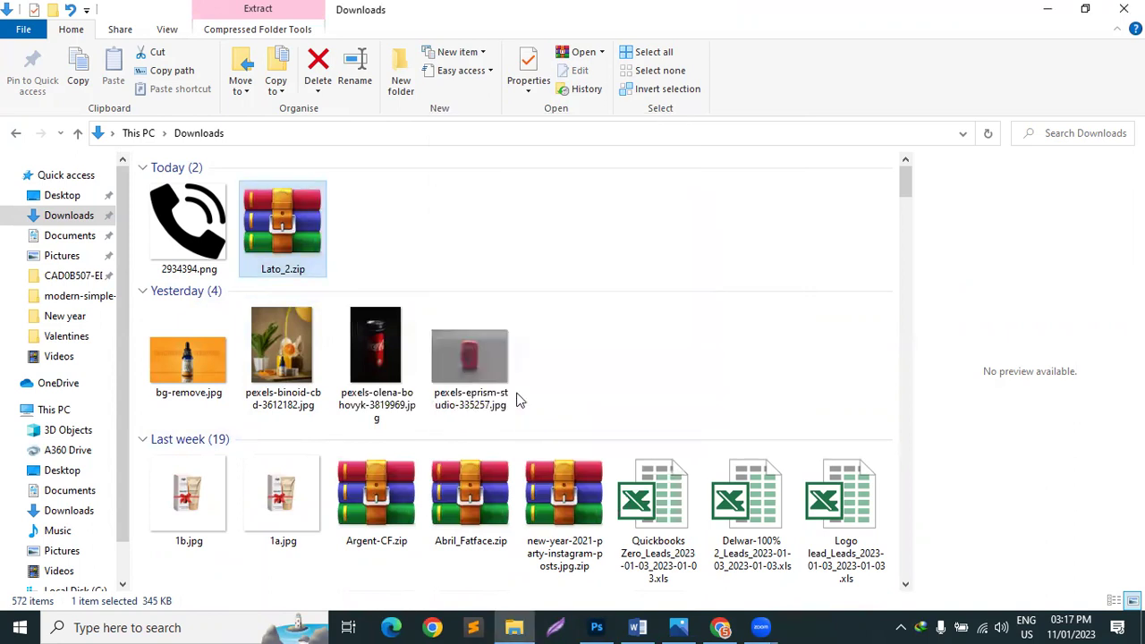
# Step: Refresh the Downloads listing and jump to the Lato_2 folder with the L key
pyautogui.rightClick(639, 376)
pyautogui.click(704, 202)
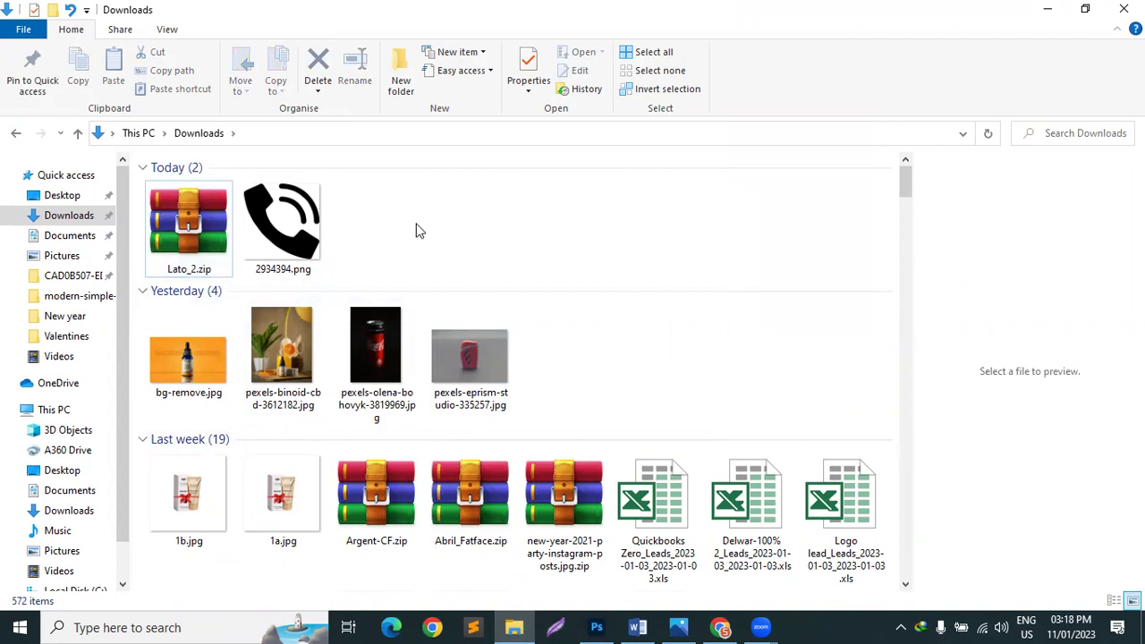
pyautogui.write('logo')
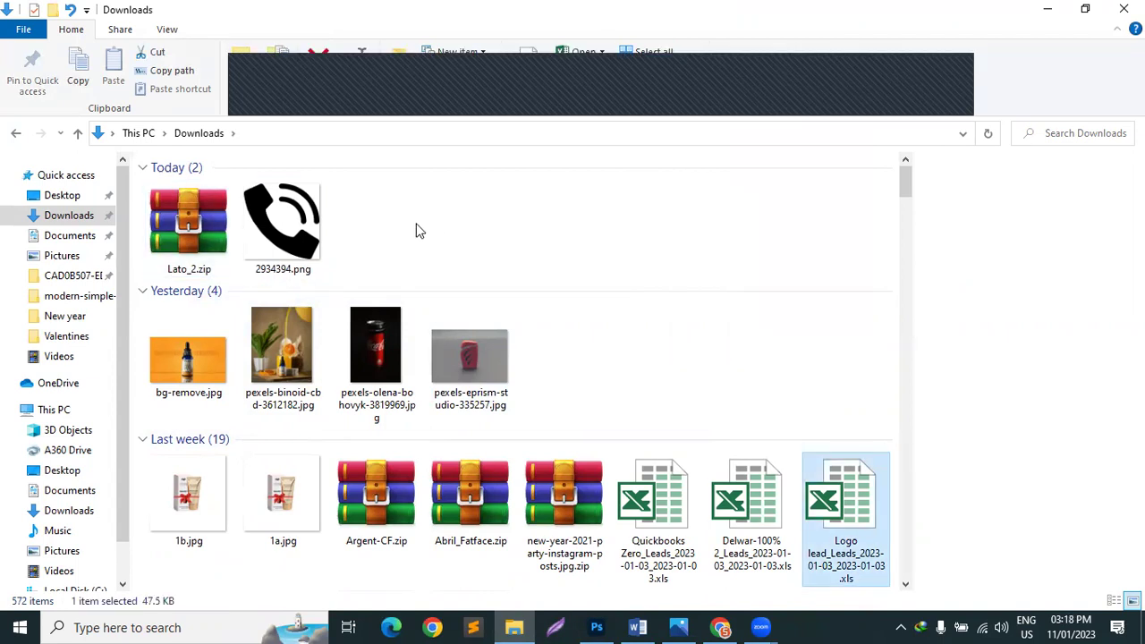
pyautogui.write(' 1')
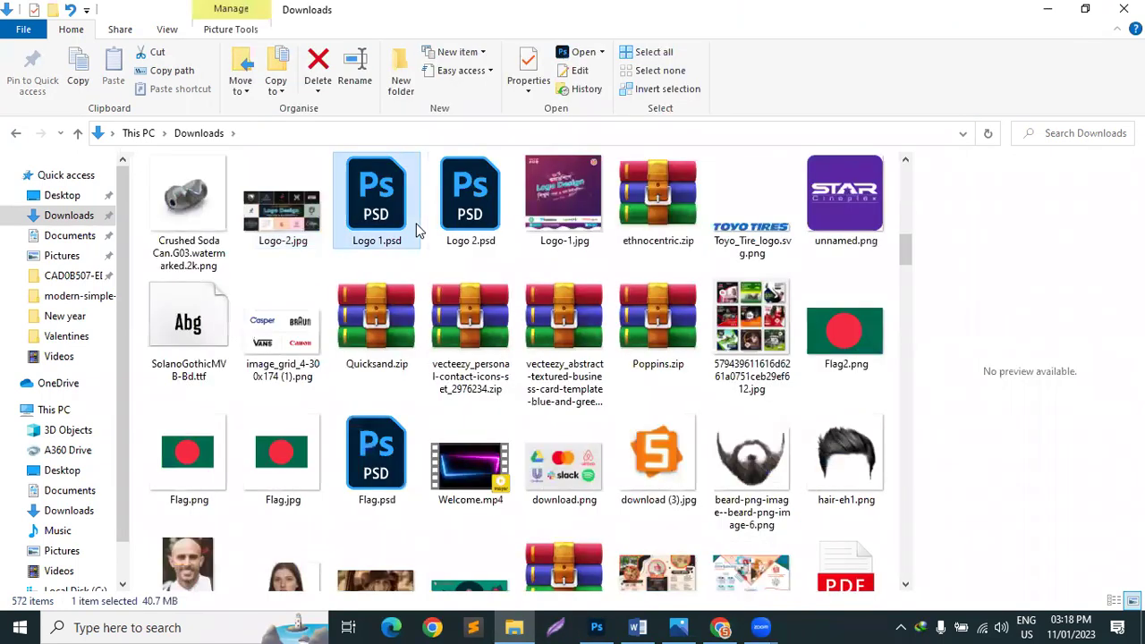
pyautogui.write('l')
pyautogui.press('l')
pyautogui.press('l')
pyautogui.press('l')
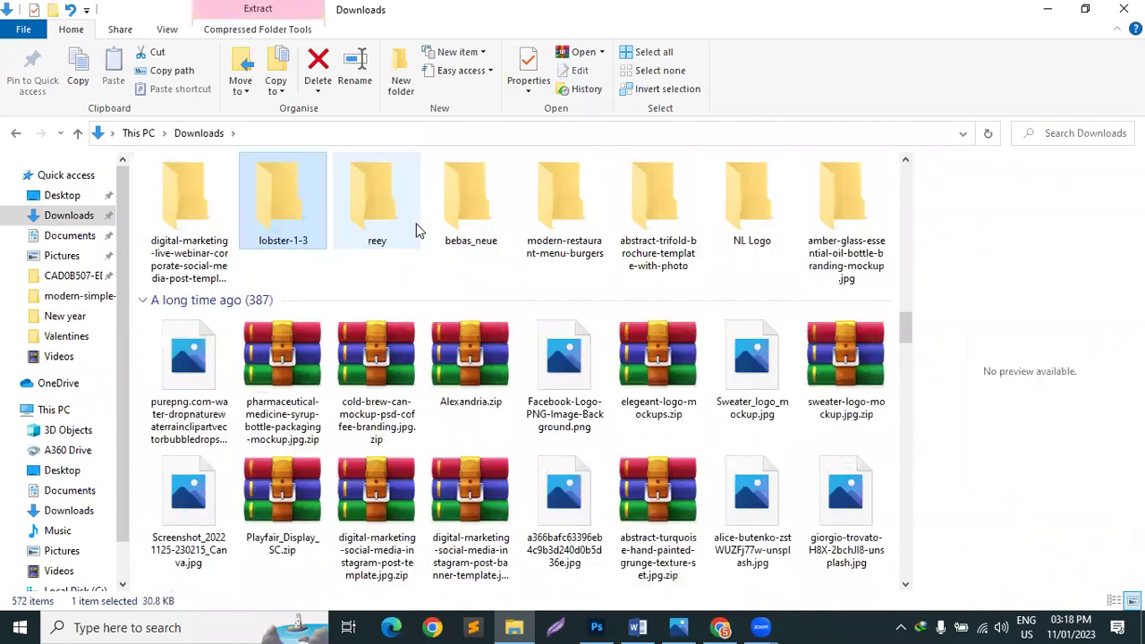
pyautogui.press('l')
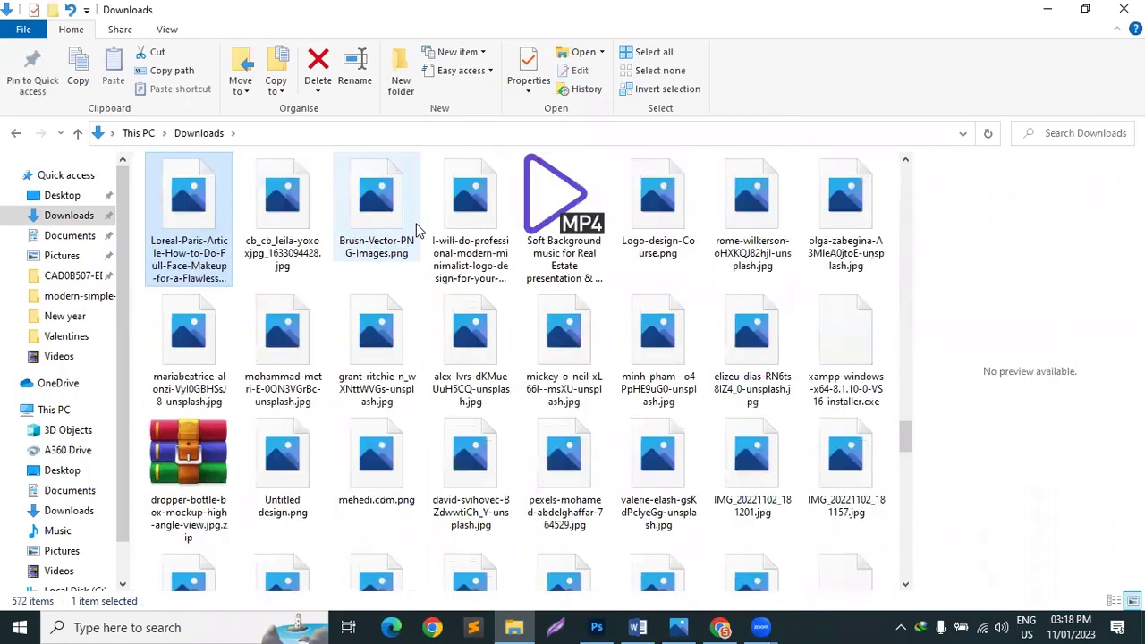
pyautogui.press('l')
pyautogui.press('l')
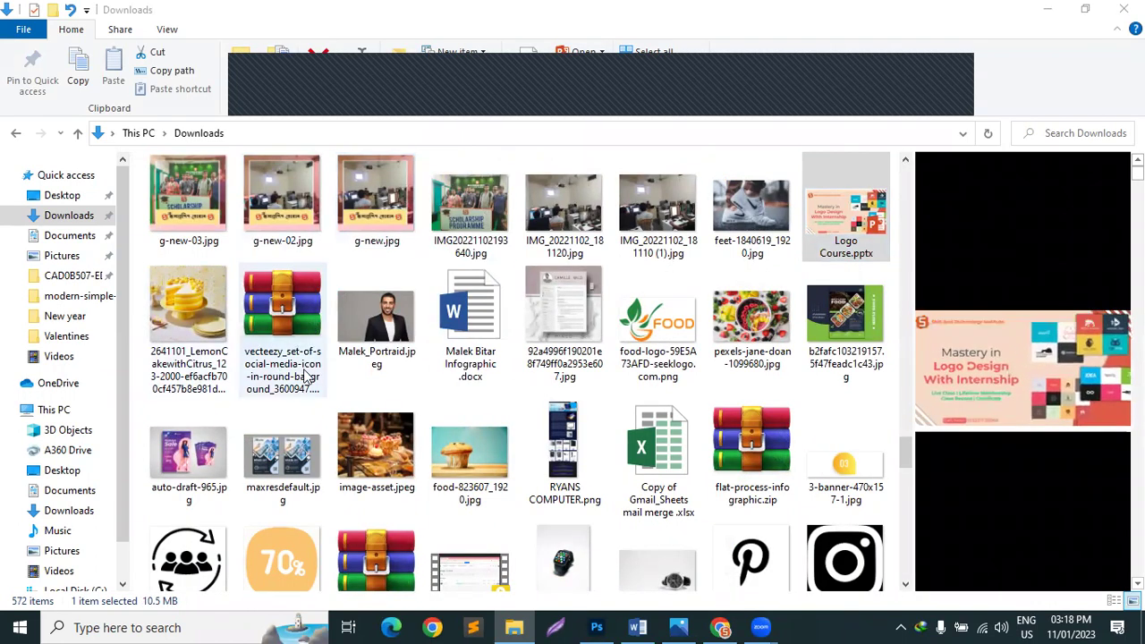
pyautogui.click(844, 235)
pyautogui.press('l')
pyautogui.press('l')
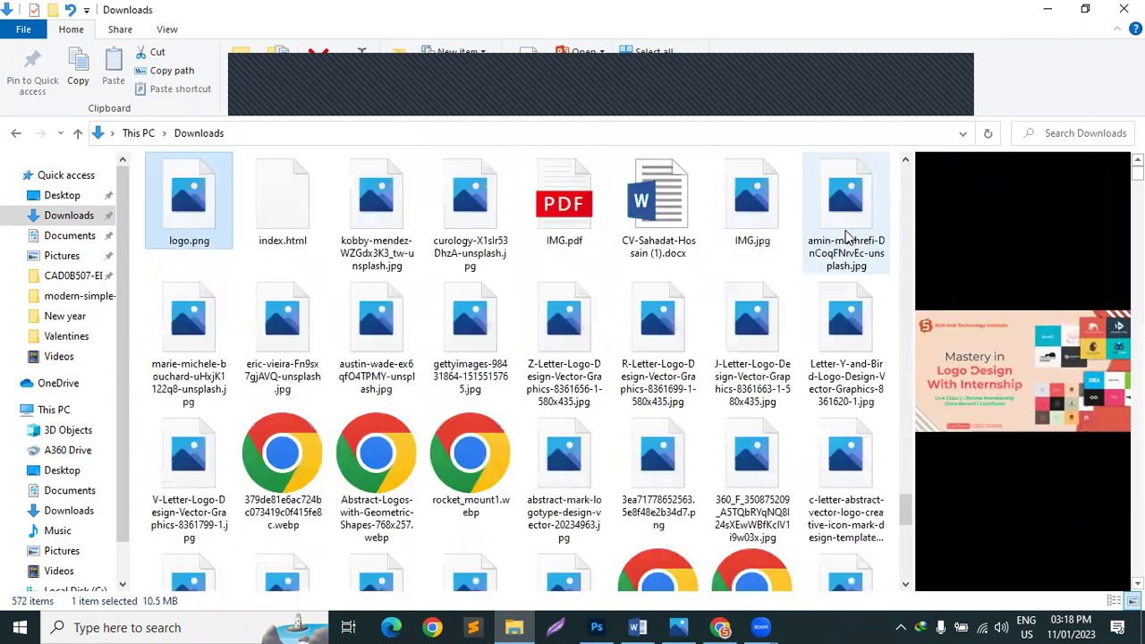
pyautogui.press('l')
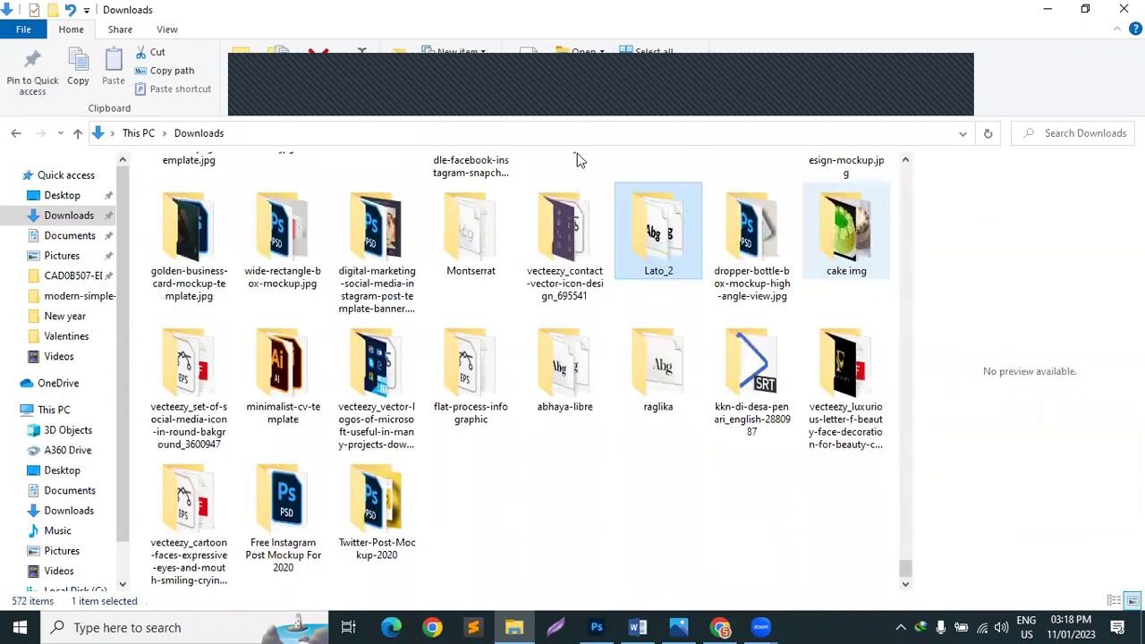
# Step: Install the ten Lato font files from Lato_2 for all users, replacing existing copies
pyautogui.doubleClick(677, 261)
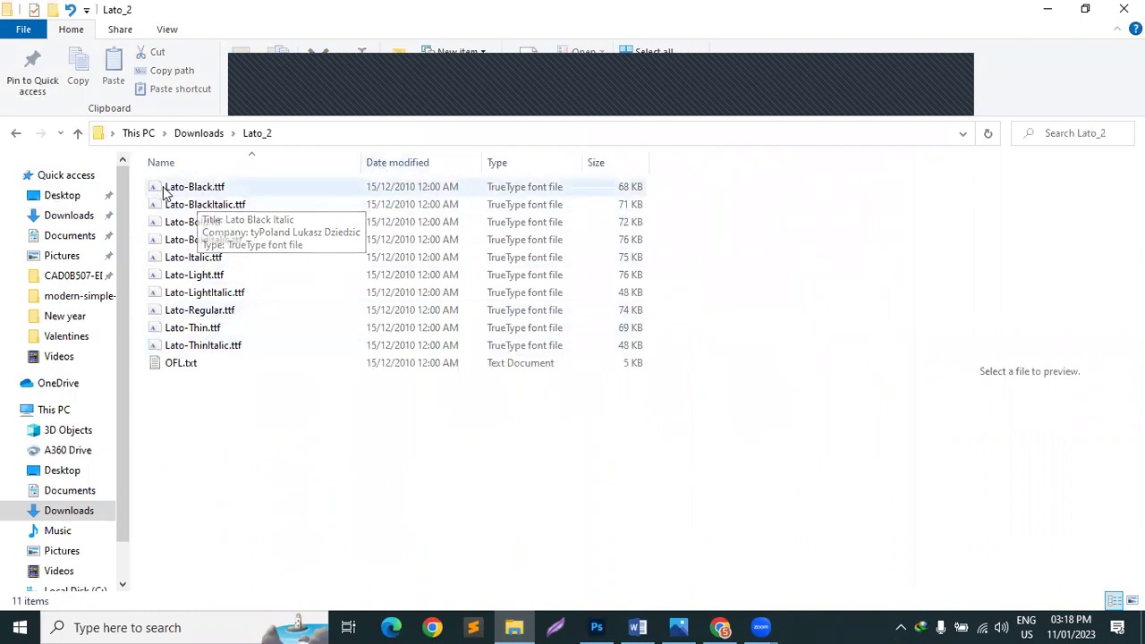
pyautogui.moveTo(142, 353); pyautogui.dragTo(186, 174)
pyautogui.rightClick(190, 186)
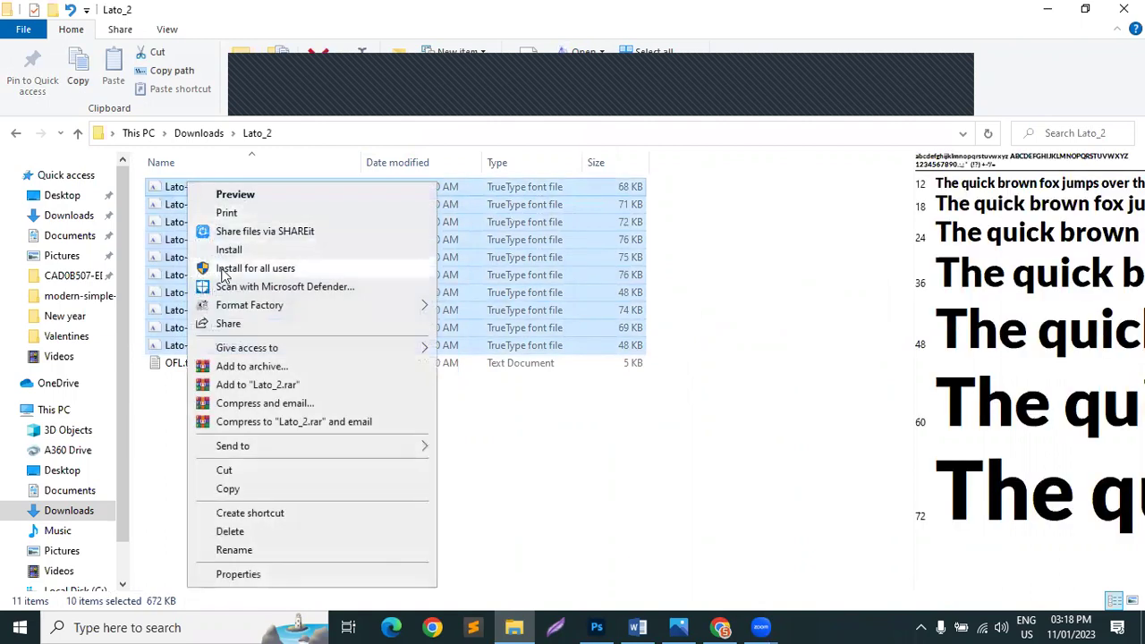
pyautogui.click(224, 272)
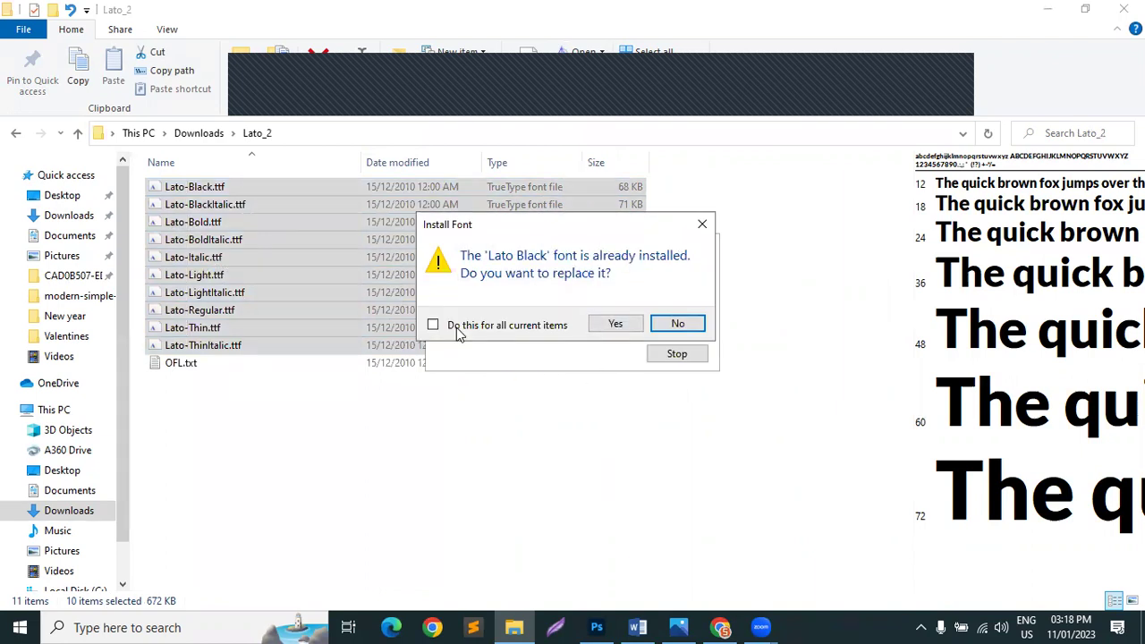
pyautogui.click(616, 324)
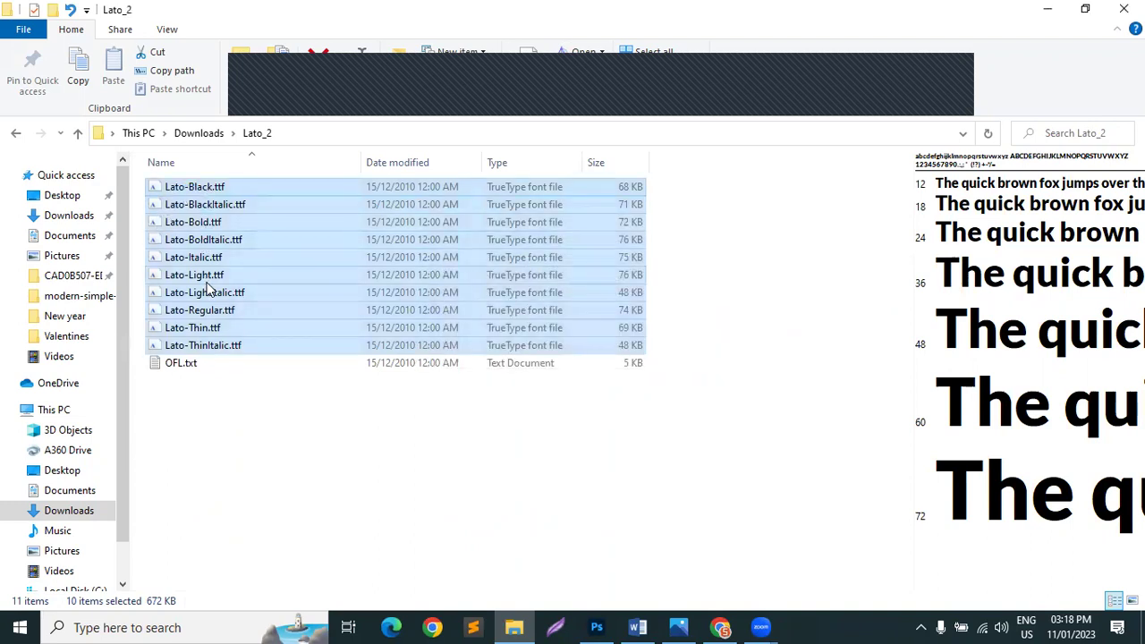
pyautogui.click(358, 415)
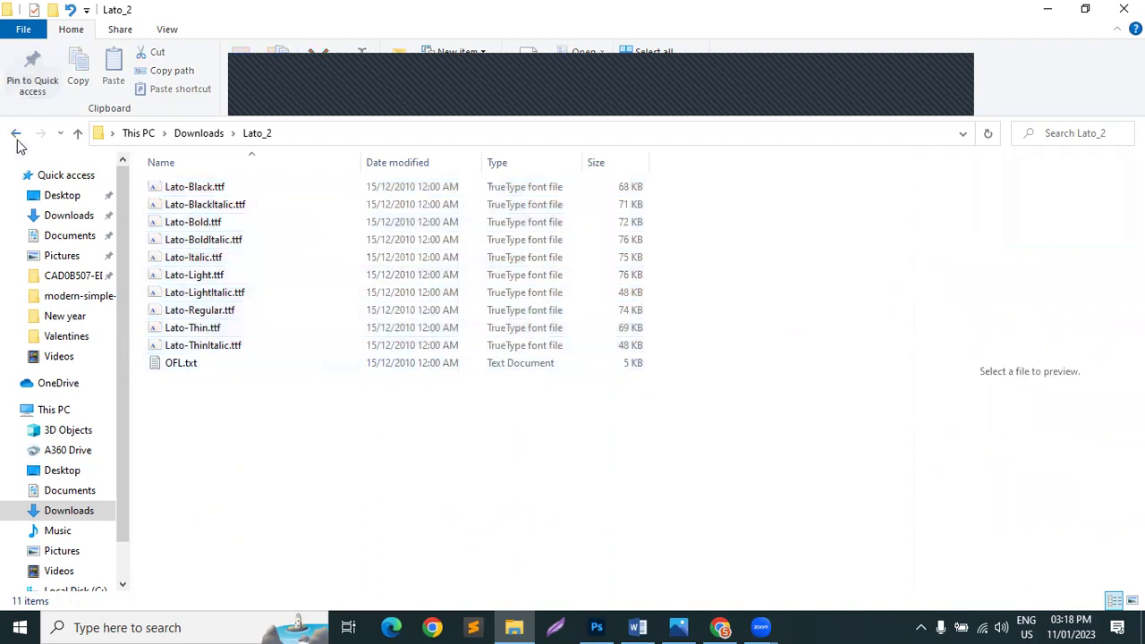
pyautogui.click(16, 134)
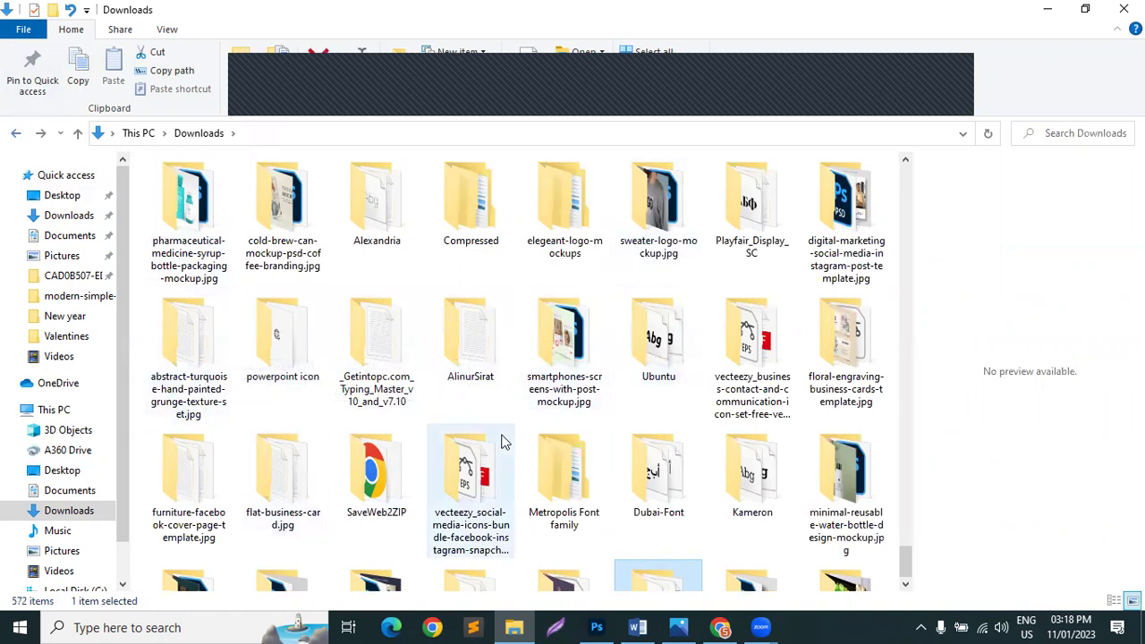
# Step: Look inside Dubai-Font, select all 18 fonts in Montserrat\static, then close File Explorer
pyautogui.click(646, 442)
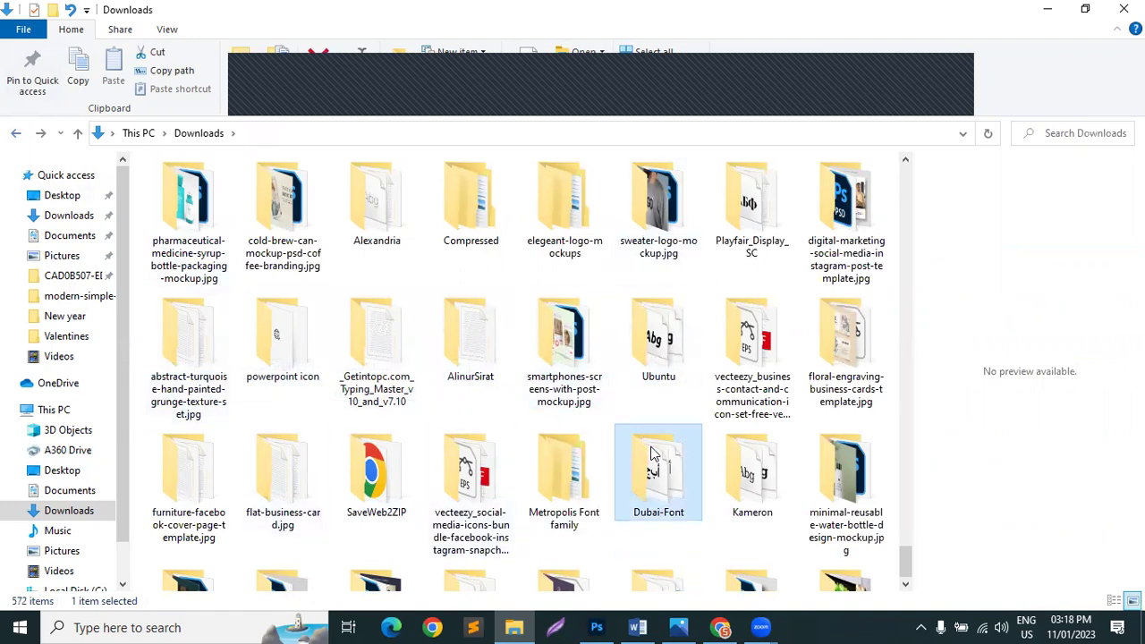
pyautogui.doubleClick(652, 455)
pyautogui.click(13, 134)
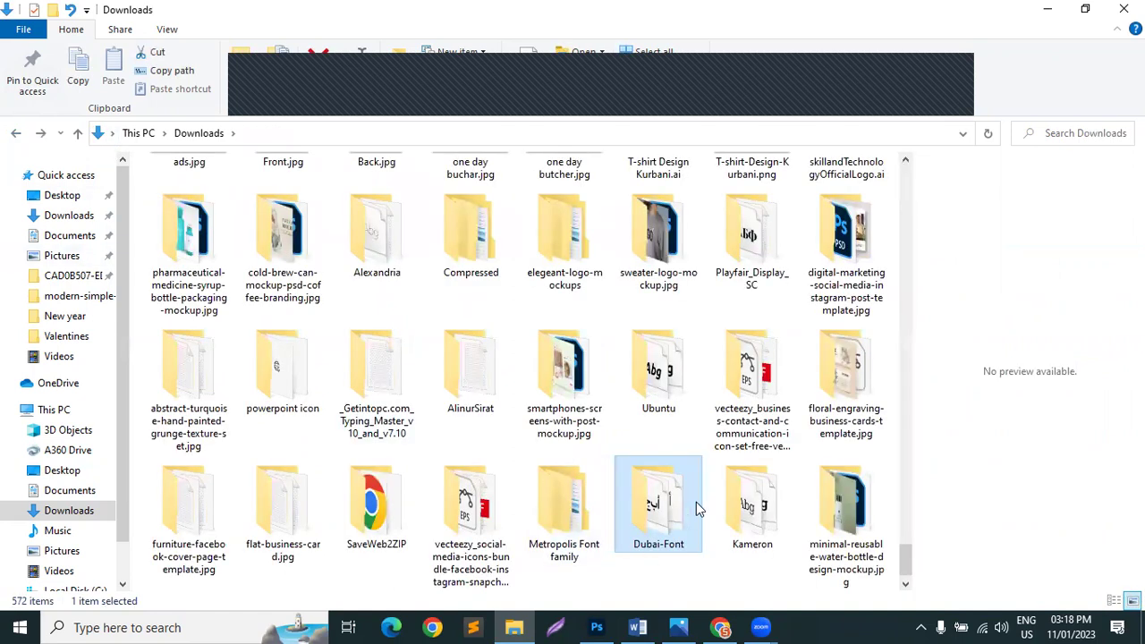
pyautogui.scroll(-3, 696, 502)
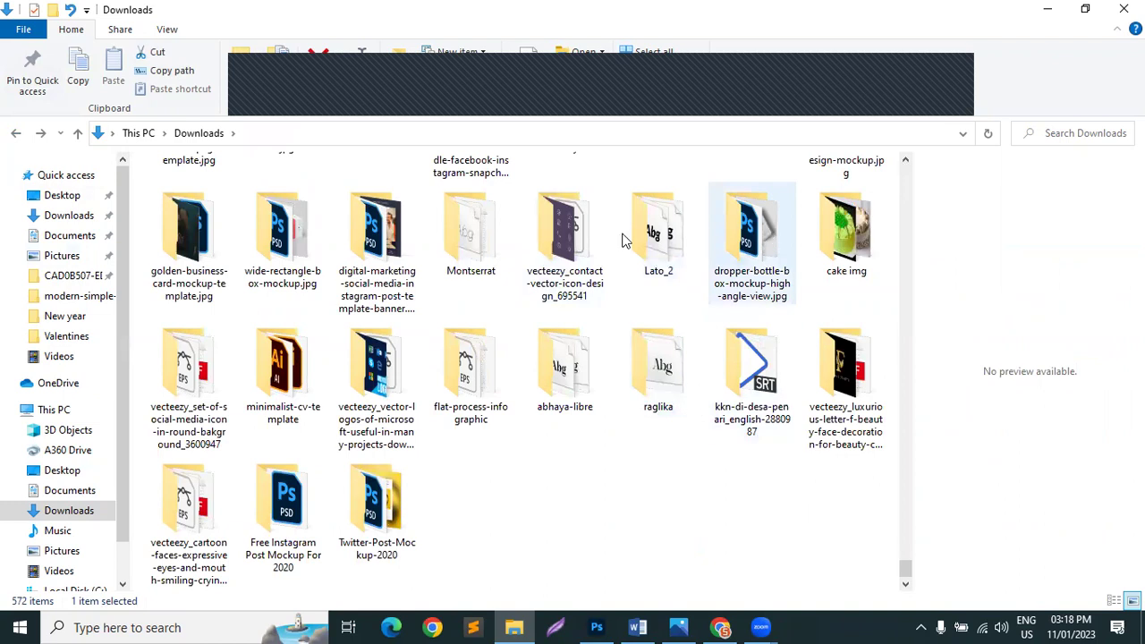
pyautogui.doubleClick(489, 250)
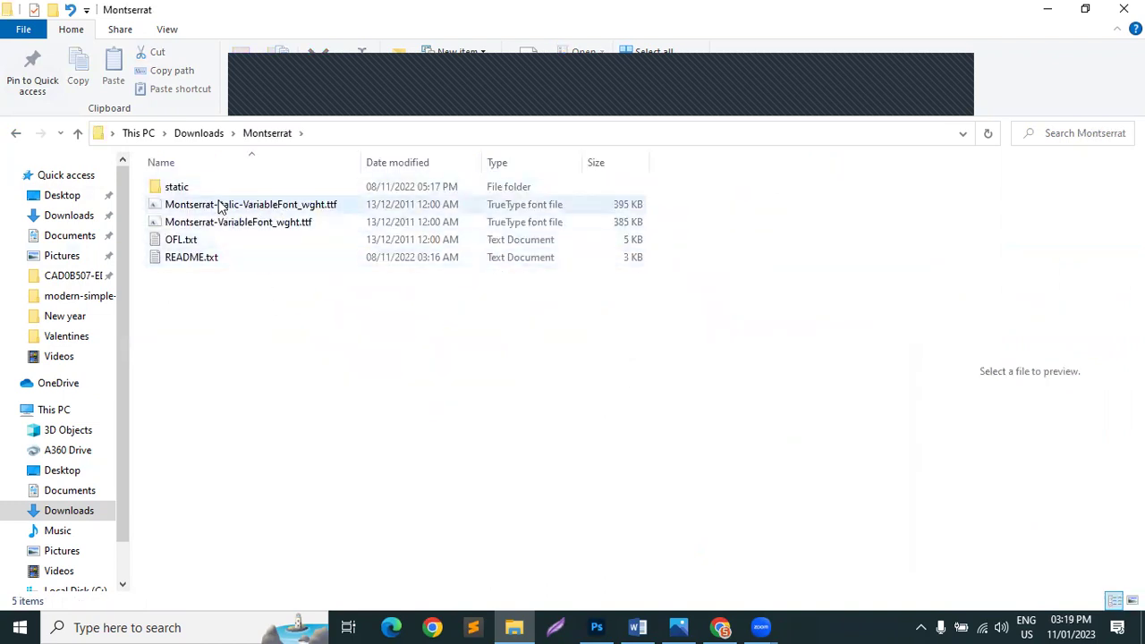
pyautogui.doubleClick(174, 193)
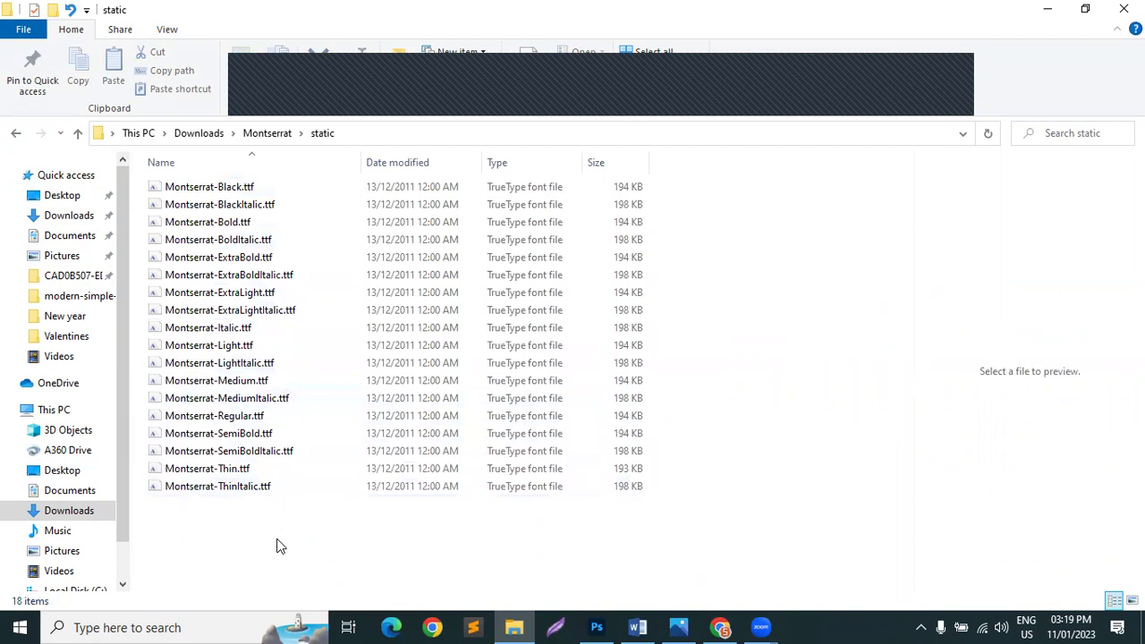
pyautogui.moveTo(257, 585); pyautogui.dragTo(243, 184)
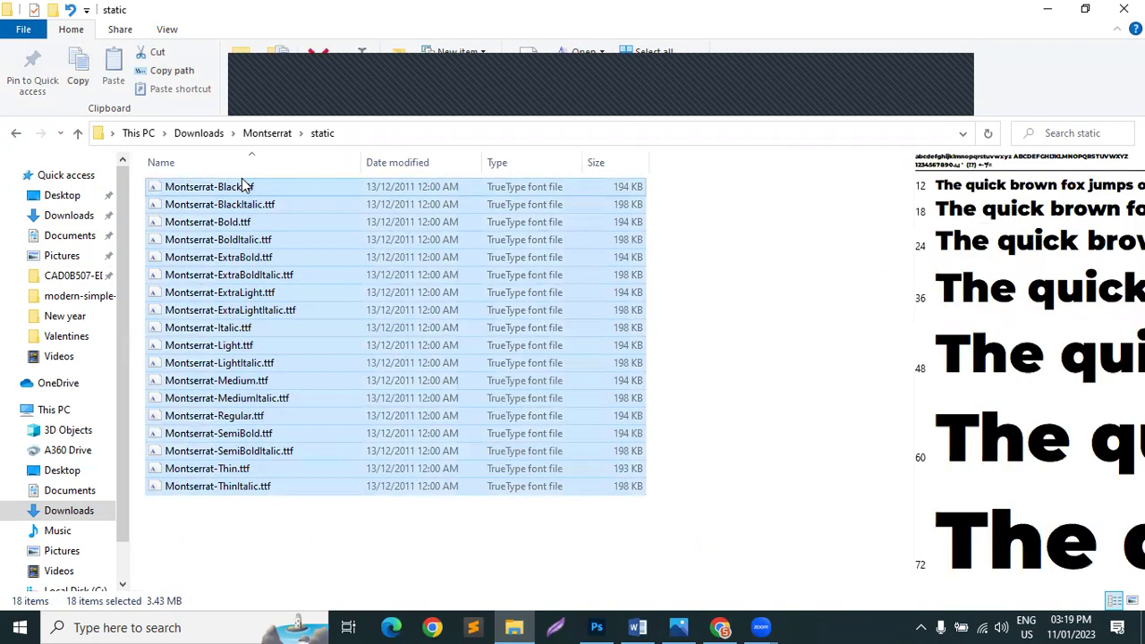
pyautogui.click(1124, 9)
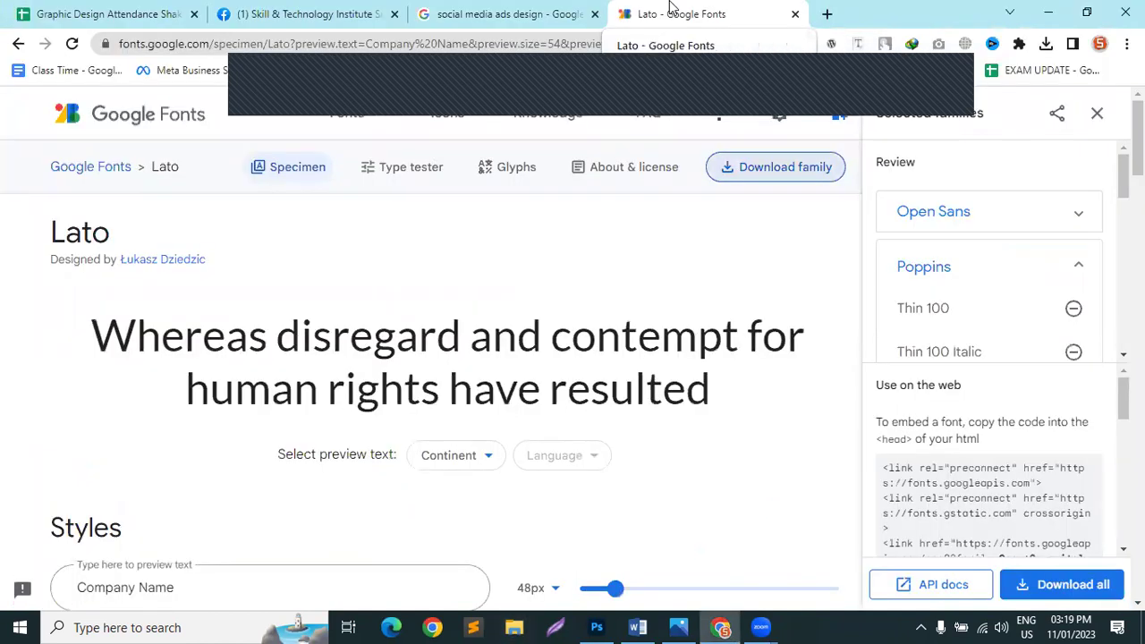
# Step: Search Google for 'free font download' and open DaFont and 1001 Free Fonts in new tabs
pyautogui.click(495, 44)
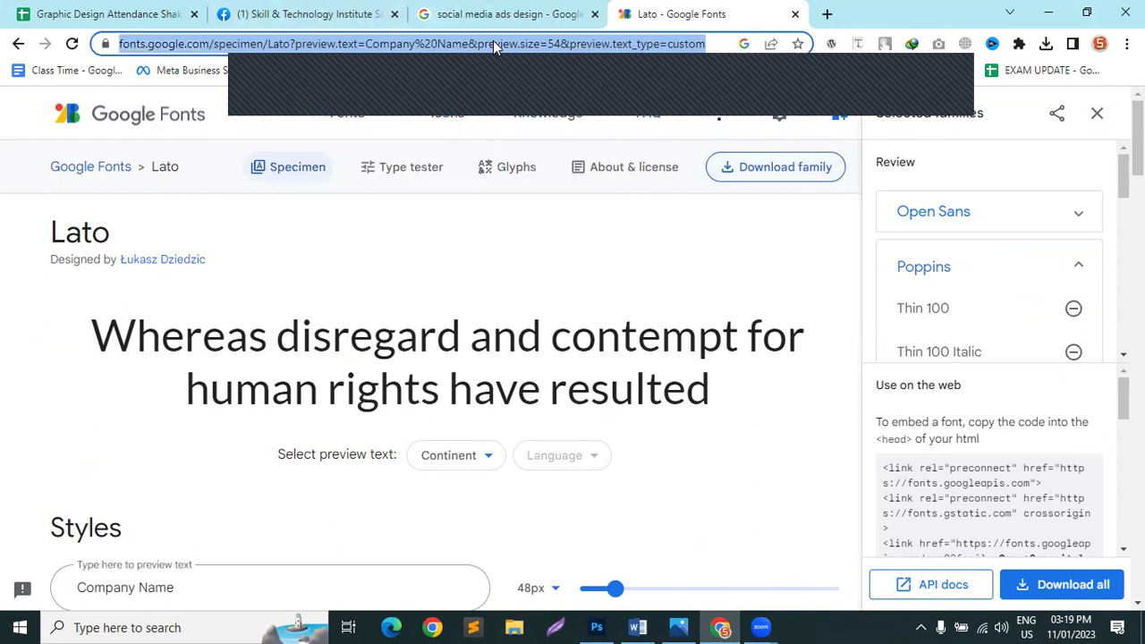
pyautogui.write('free font')
pyautogui.press('Down')
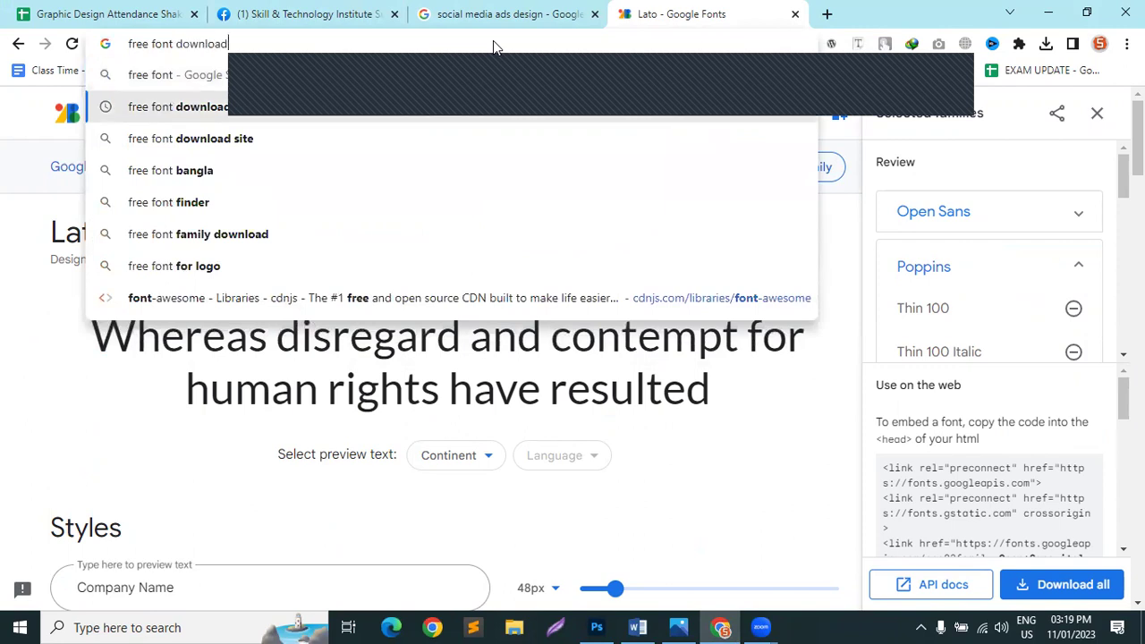
pyautogui.press('Return')
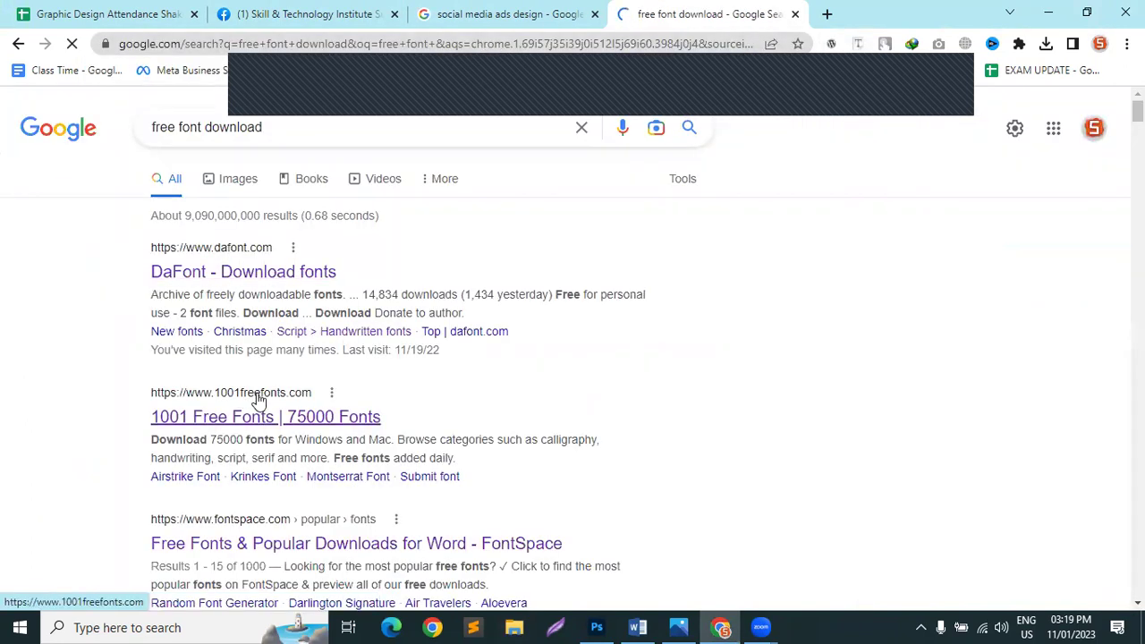
pyautogui.scroll(-4, 235, 529)
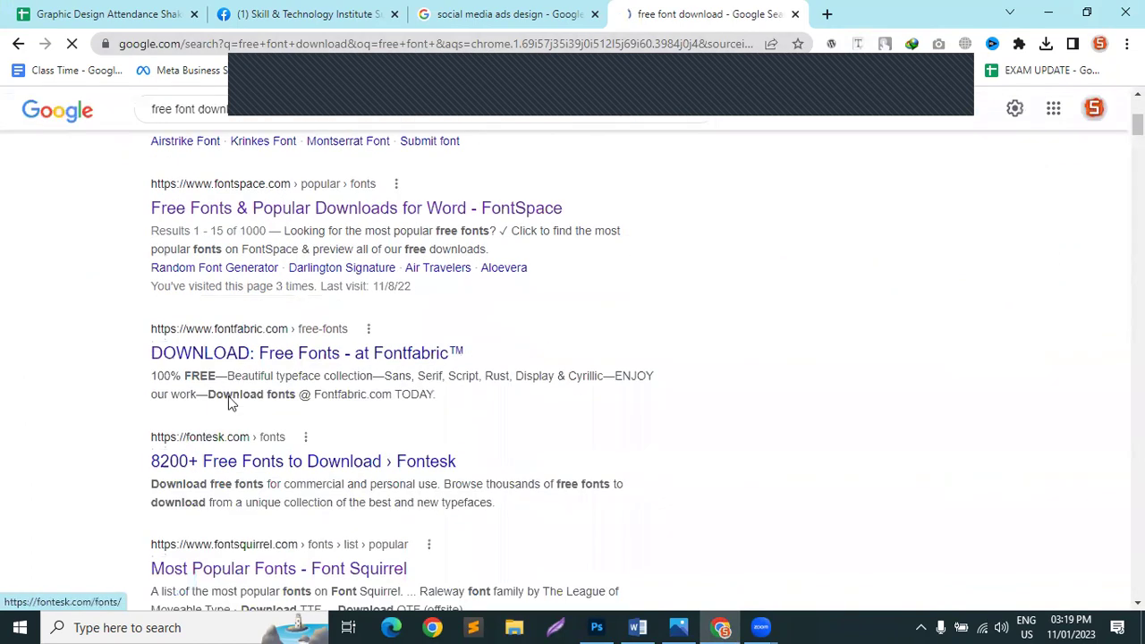
pyautogui.scroll(4, 255, 303)
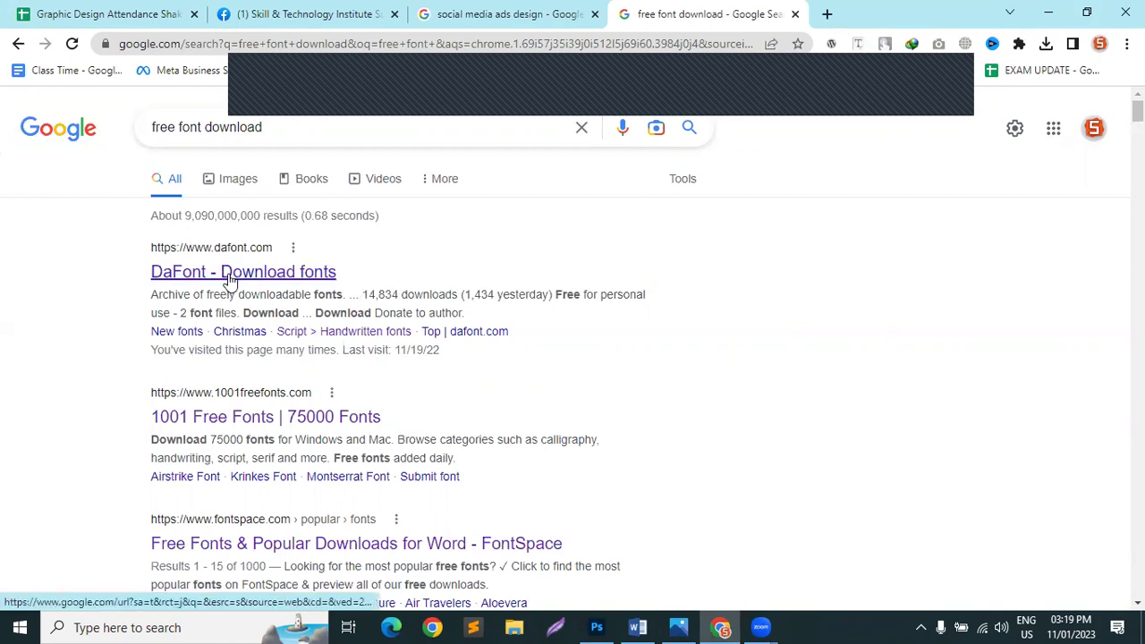
pyautogui.click(283, 274)
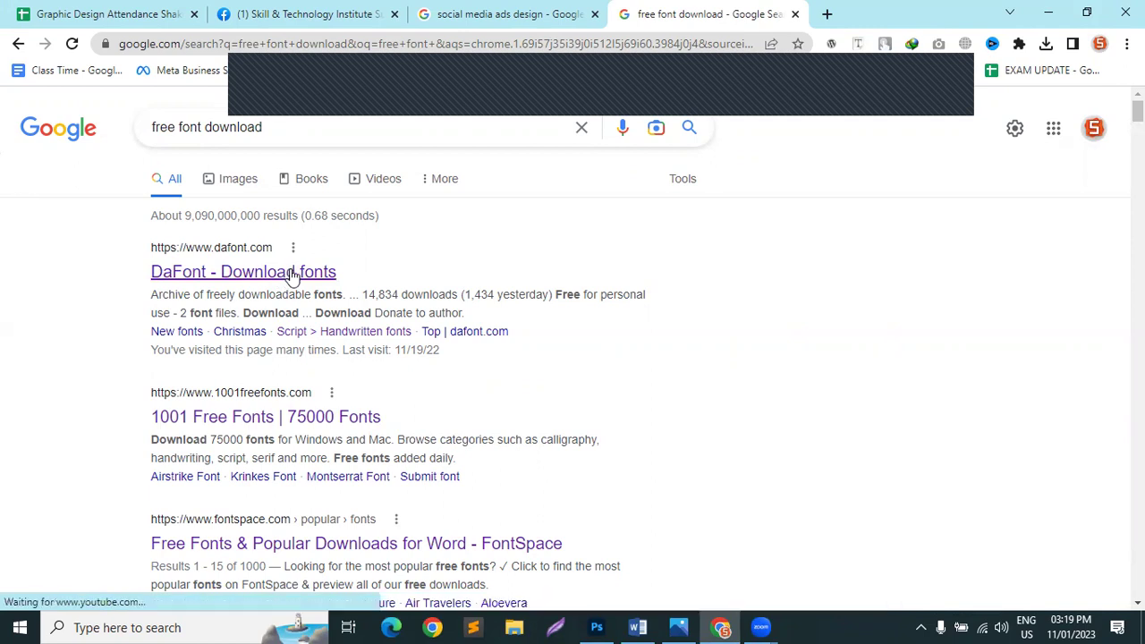
pyautogui.middleClick(242, 277)
pyautogui.middleClick(331, 417)
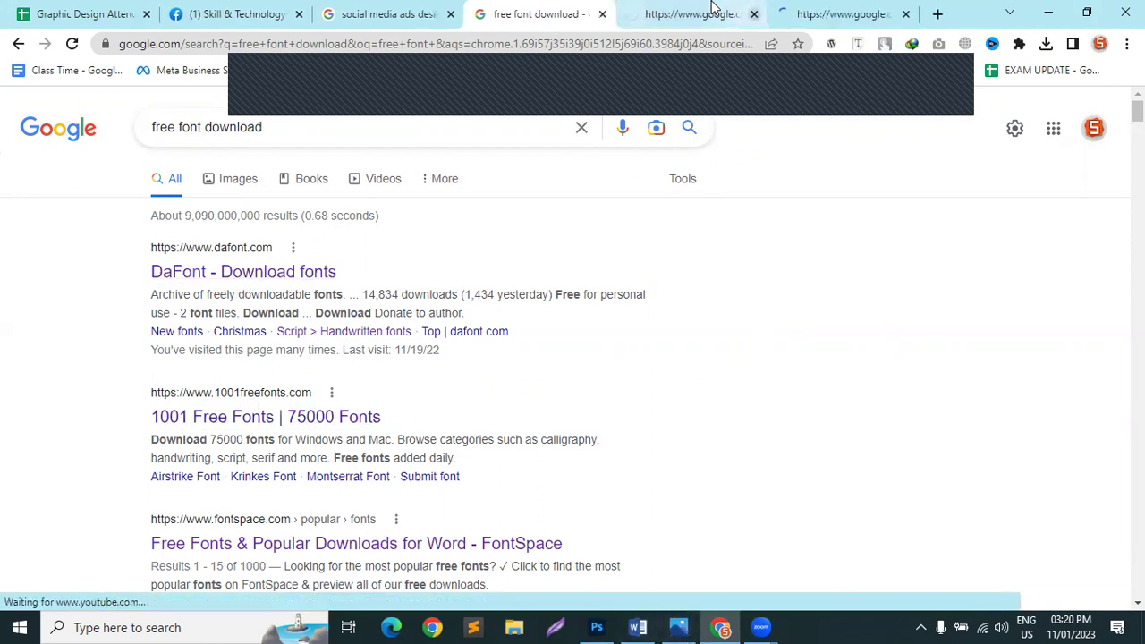
pyautogui.click(691, 10)
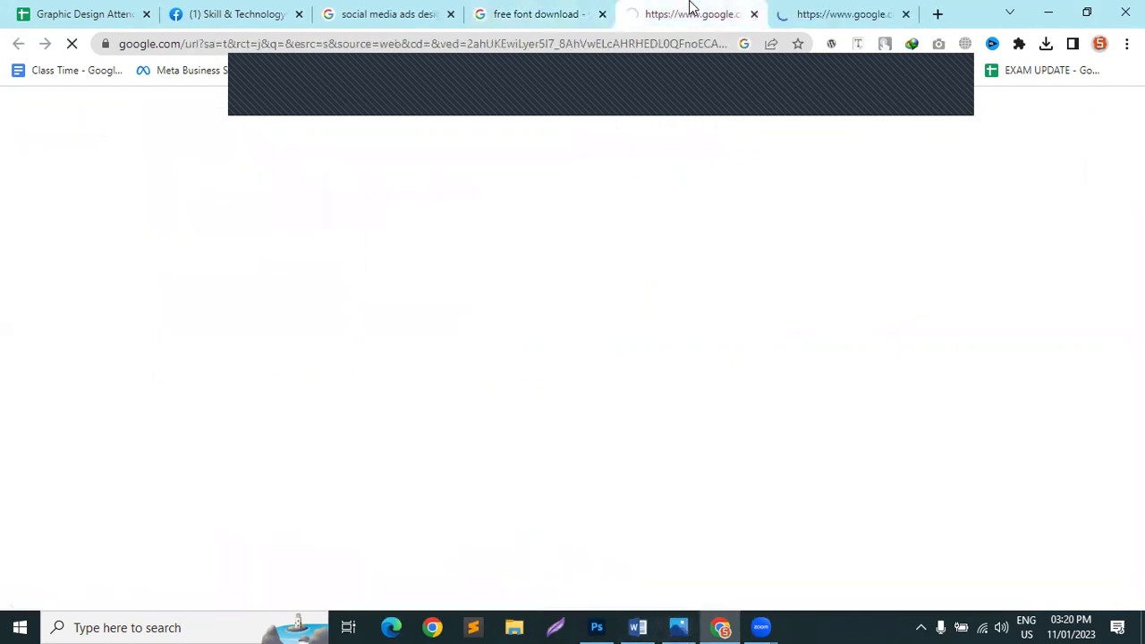
# Step: On 1001 Free Fonts, paste 'Company Name' as the preview text and update the previews
pyautogui.click(824, 15)
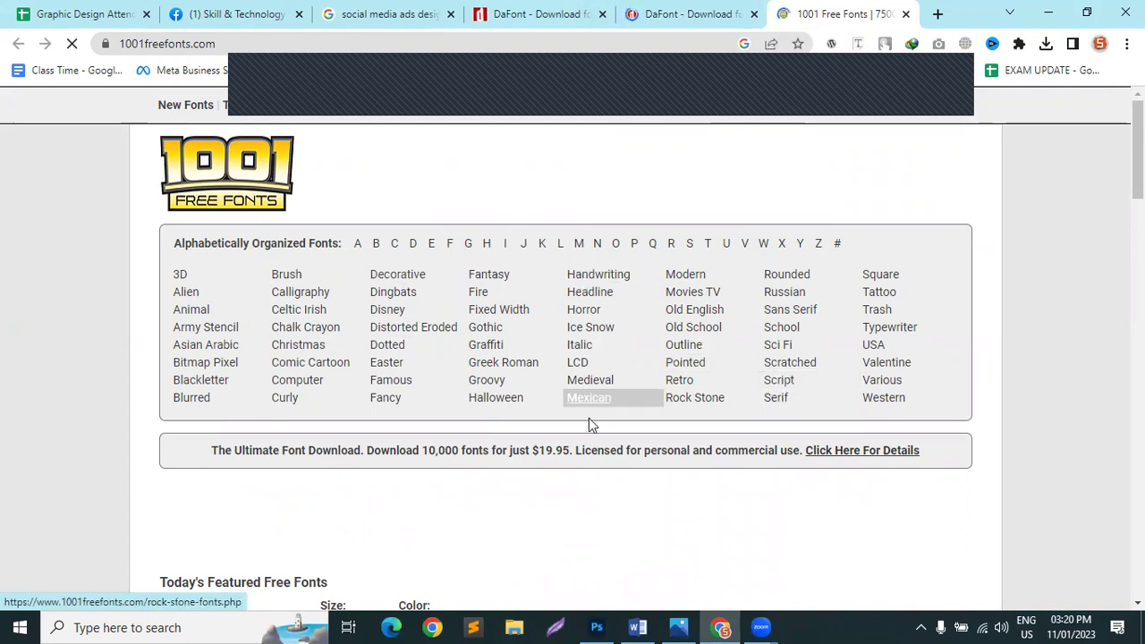
pyautogui.scroll(-5, 589, 418)
pyautogui.scroll(-5, 370, 521)
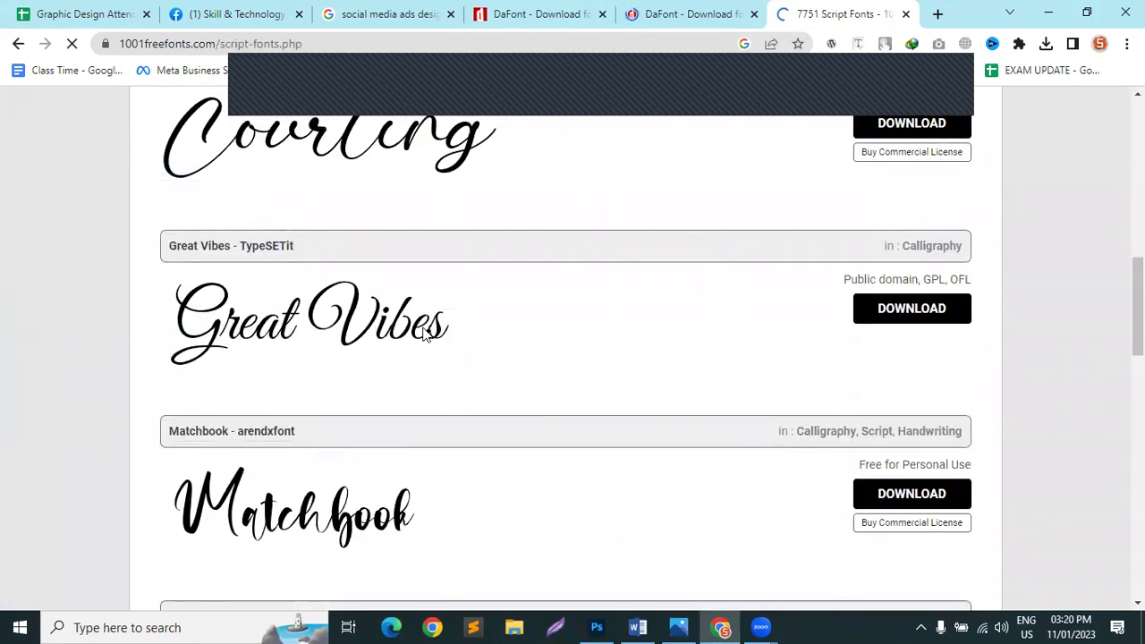
pyautogui.scroll(-3, 572, 416)
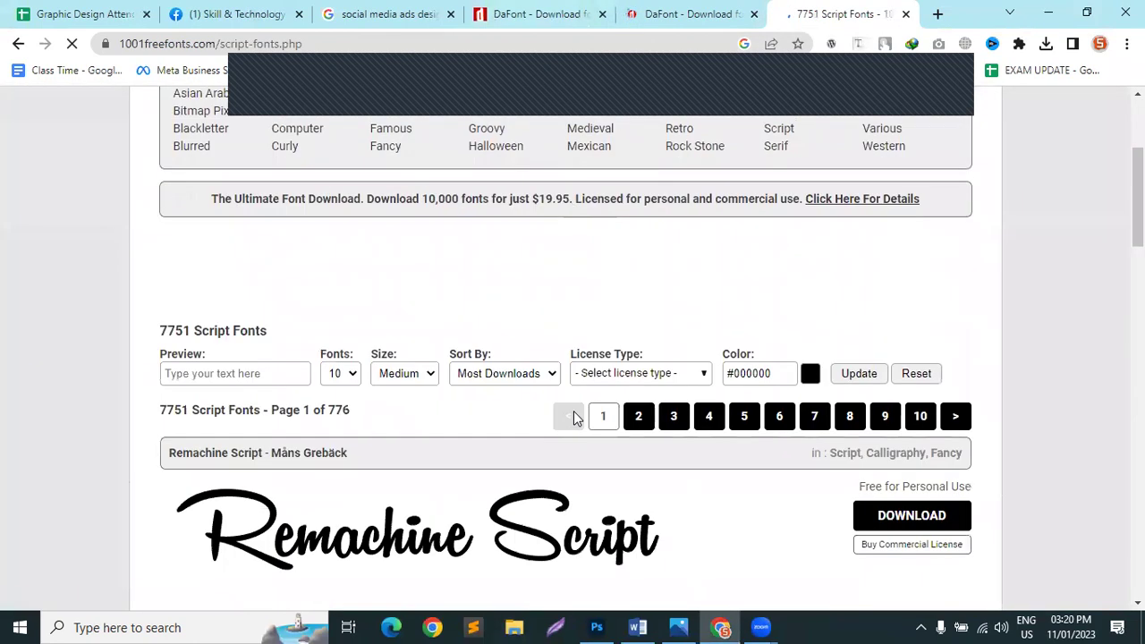
pyautogui.scroll(-1, 576, 417)
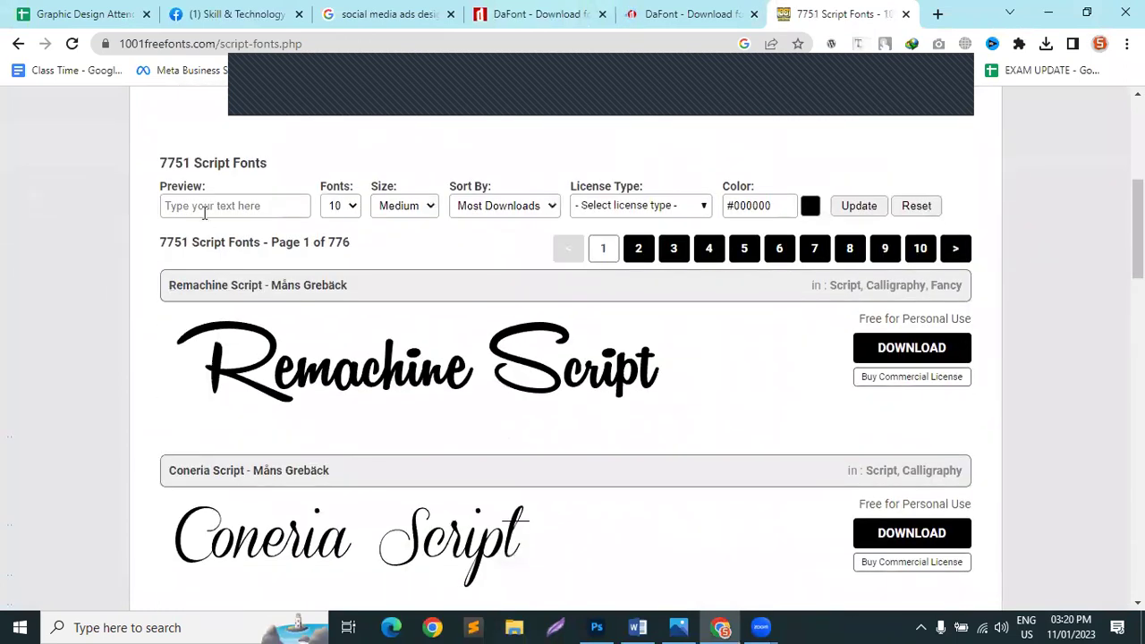
pyautogui.rightClick(213, 206)
pyautogui.click(237, 333)
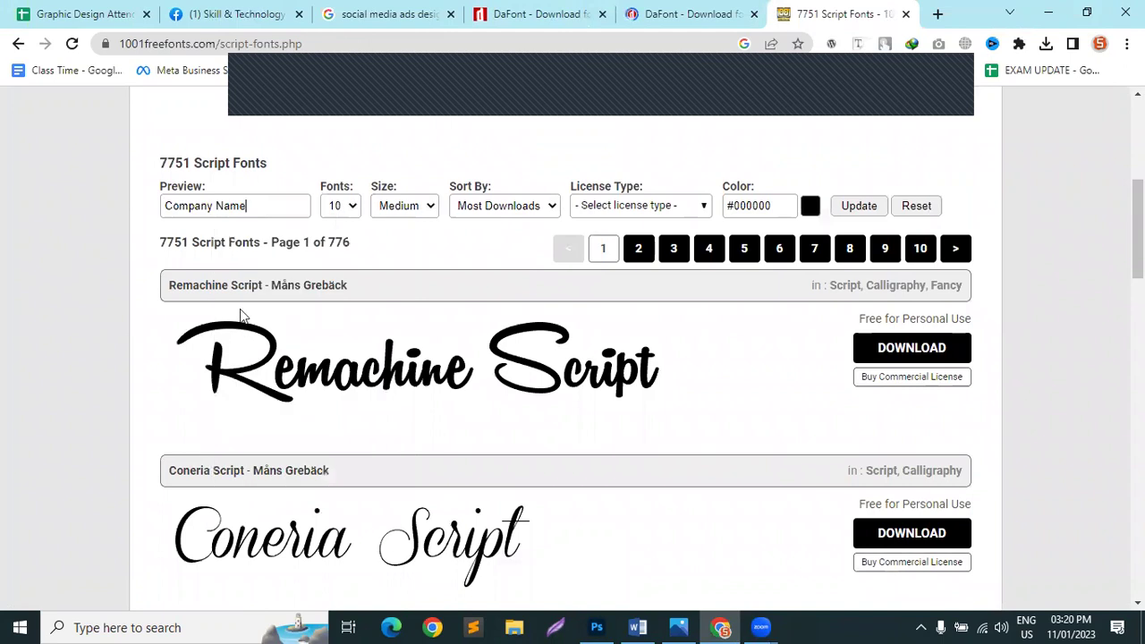
pyautogui.click(877, 211)
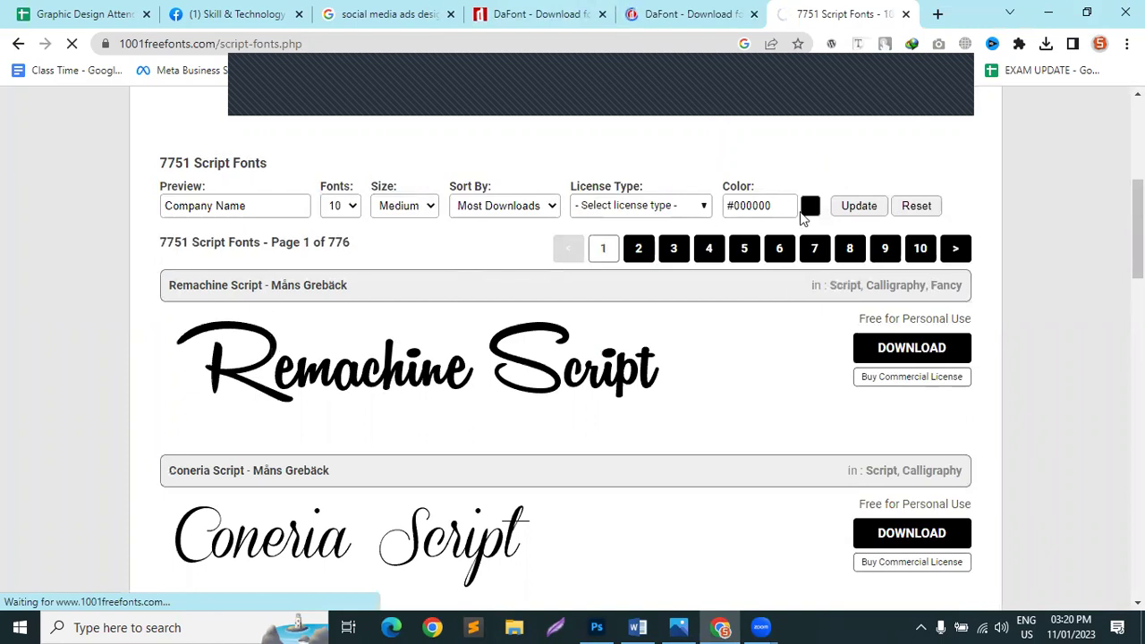
# Step: Scroll through the script font previews rendered as 'Company Name'
pyautogui.scroll(-5, 630, 329)
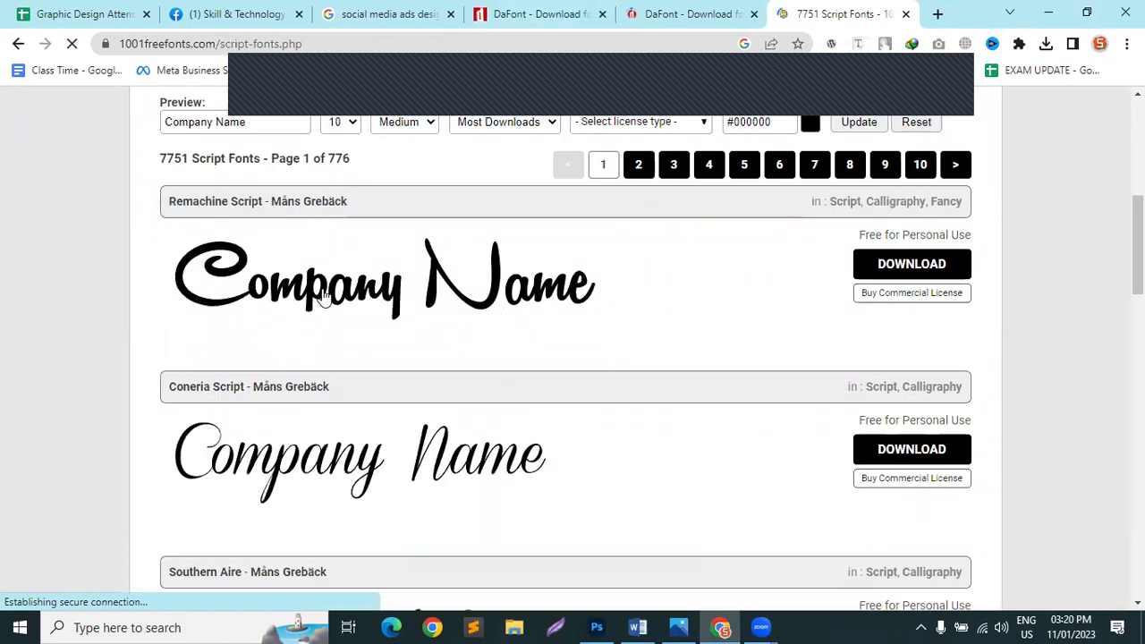
pyautogui.scroll(-5, 349, 423)
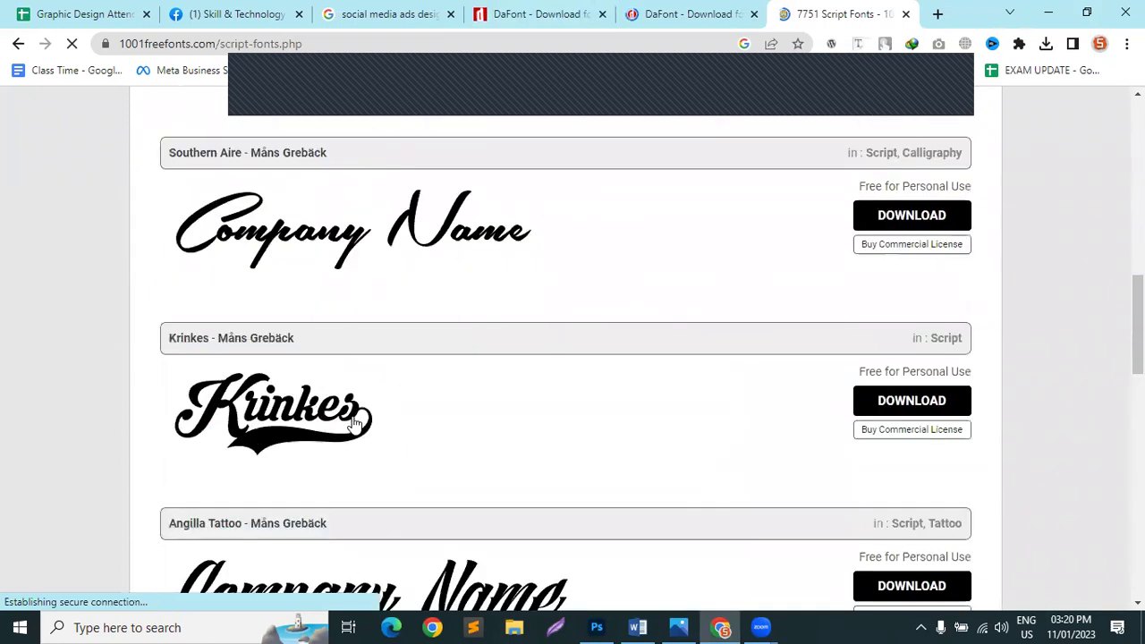
pyautogui.scroll(-1, 269, 380)
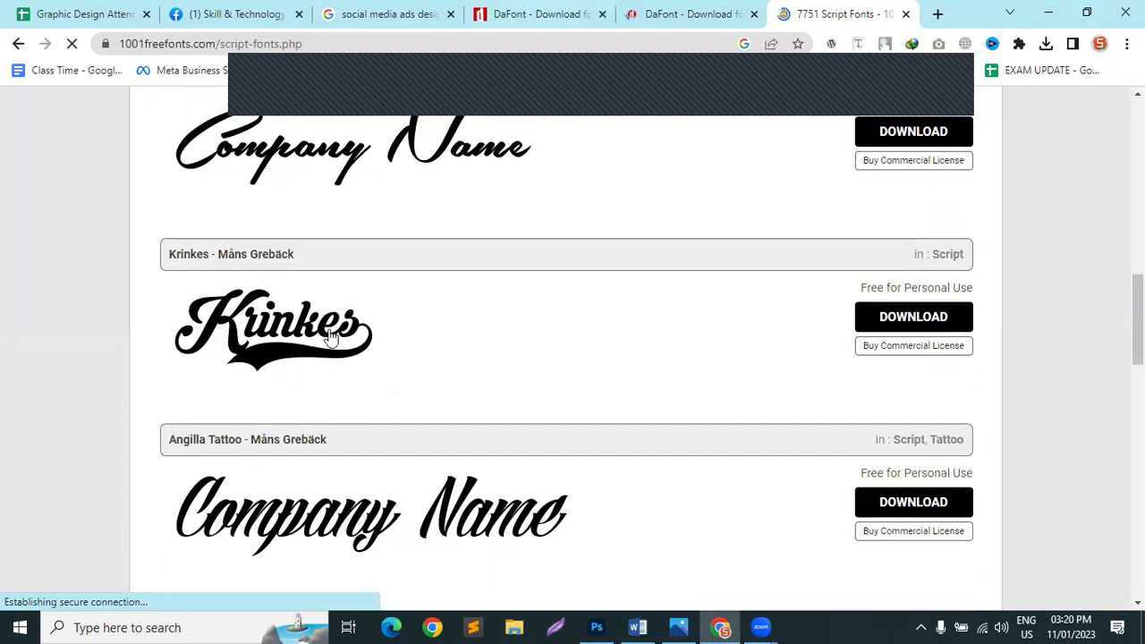
pyautogui.scroll(-8, 331, 333)
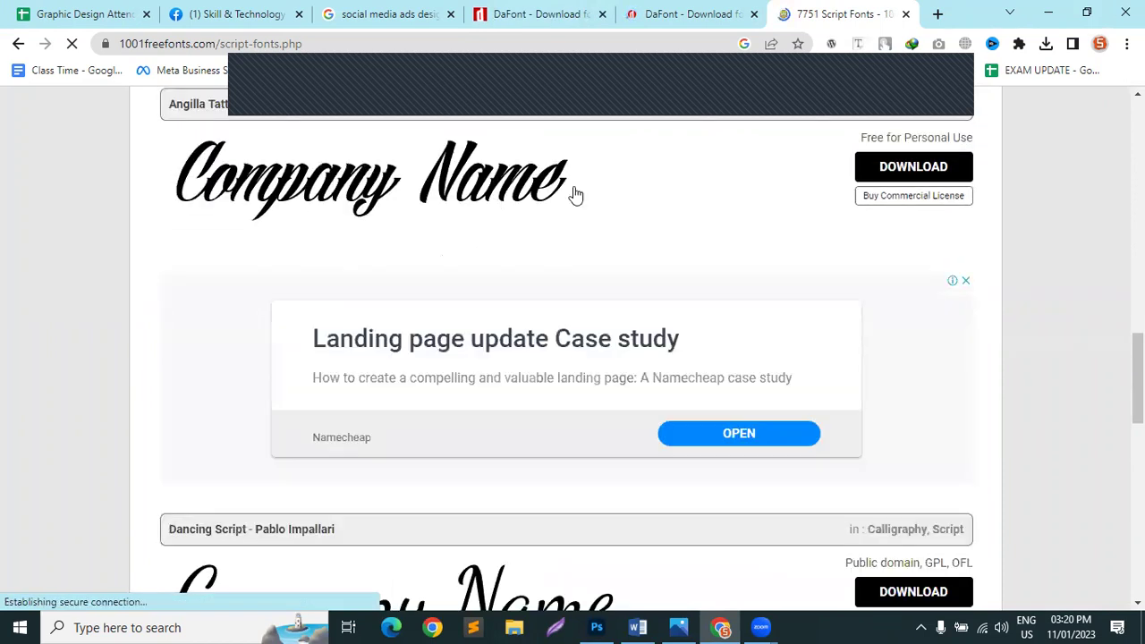
pyautogui.scroll(-7, 501, 384)
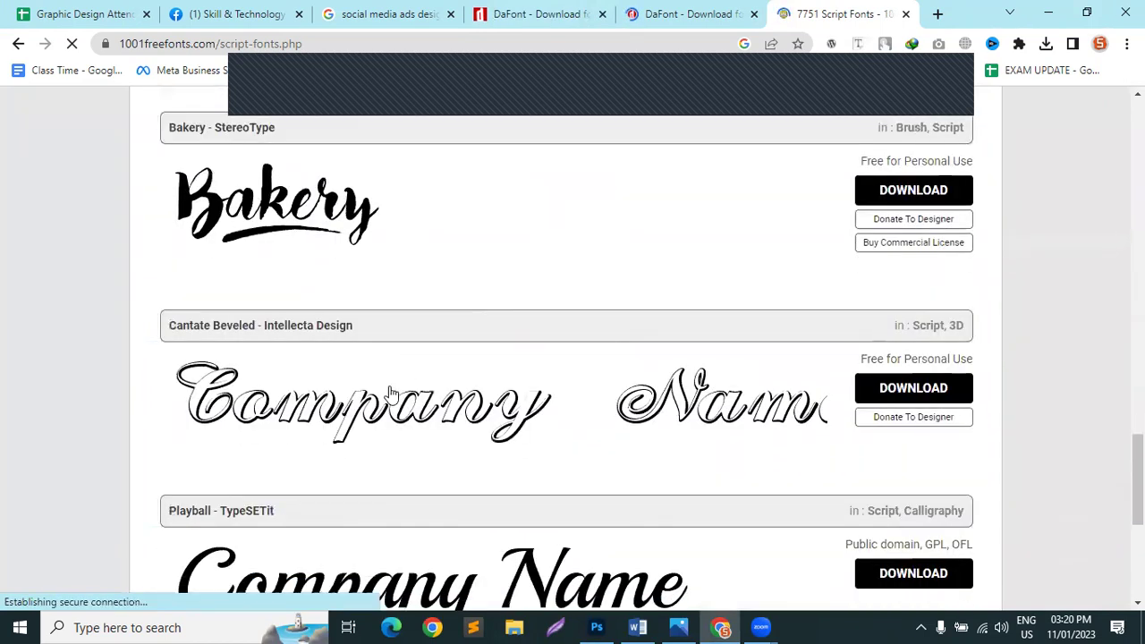
pyautogui.scroll(-1, 663, 270)
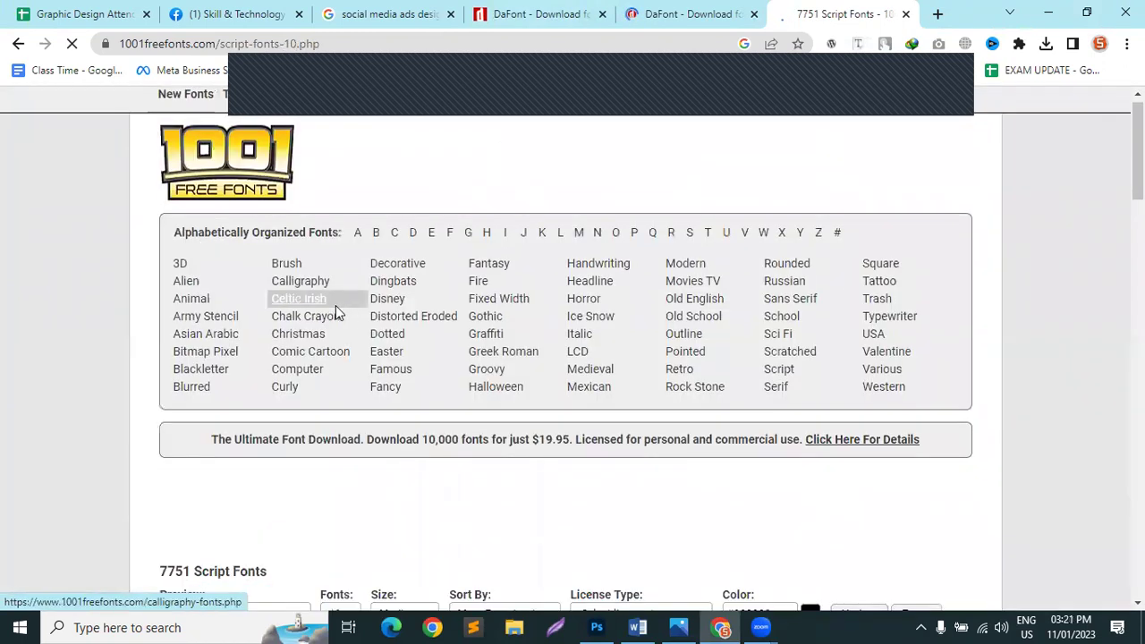
pyautogui.scroll(-2, 515, 402)
pyautogui.scroll(-4, 692, 506)
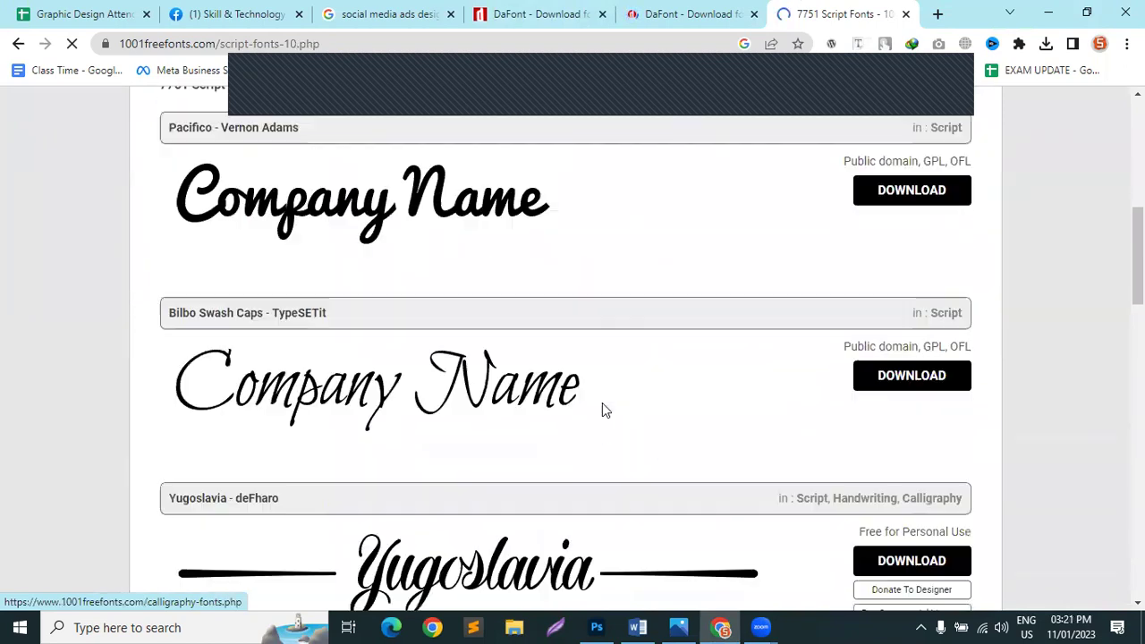
pyautogui.scroll(-4, 668, 358)
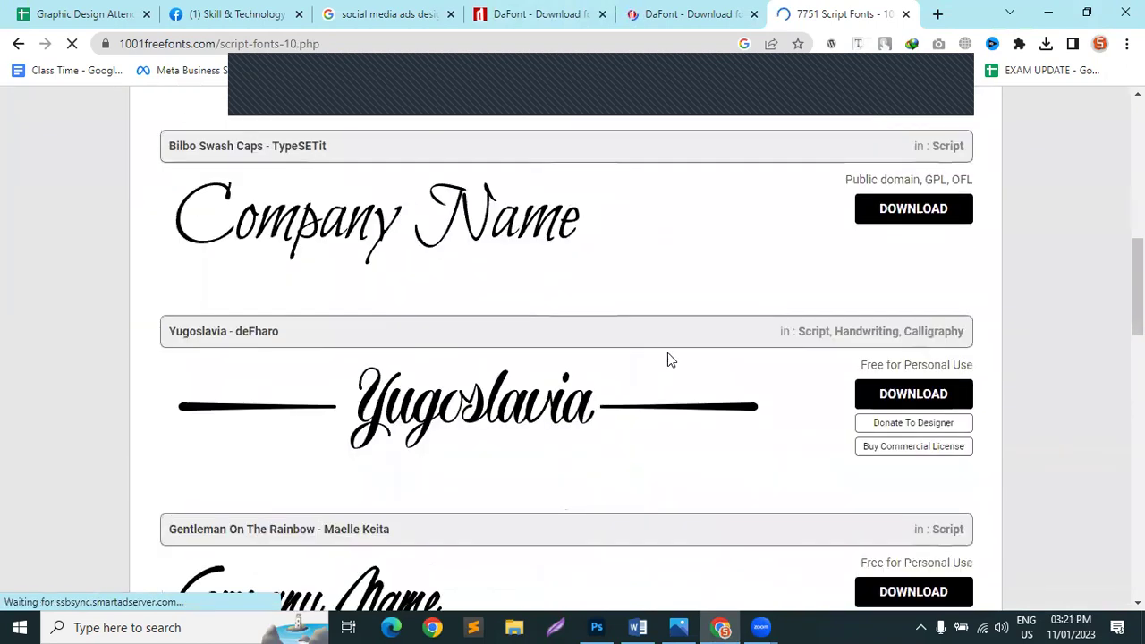
pyautogui.scroll(-8, 667, 358)
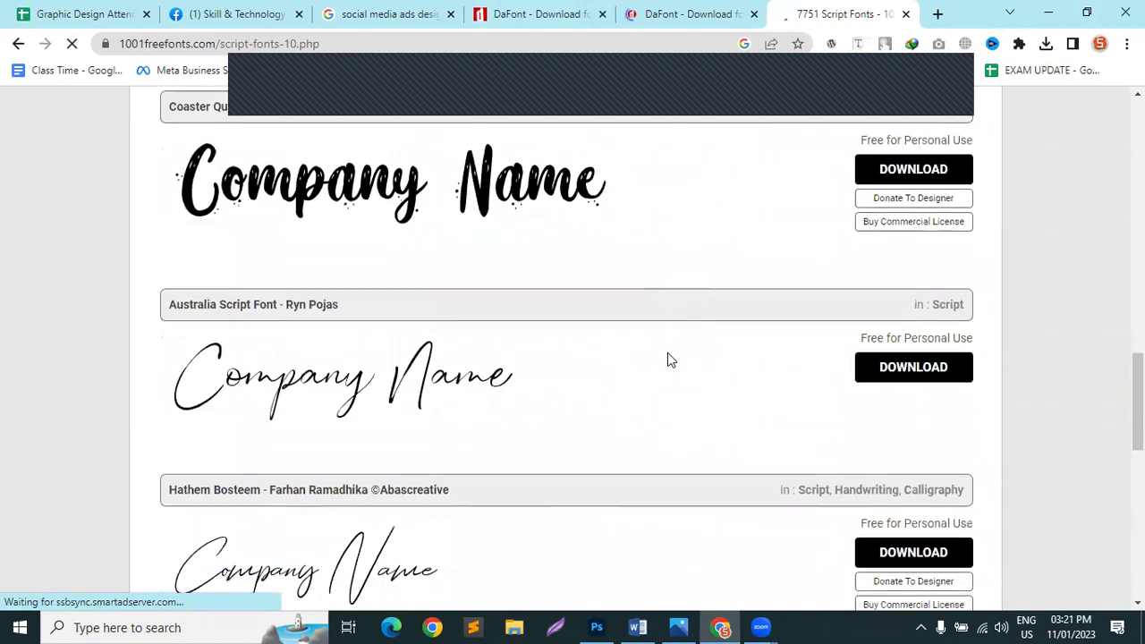
# Step: Switch from the script fonts list to DaFont's Script > Brush font category
pyautogui.hotkey('ctrl', 'w')
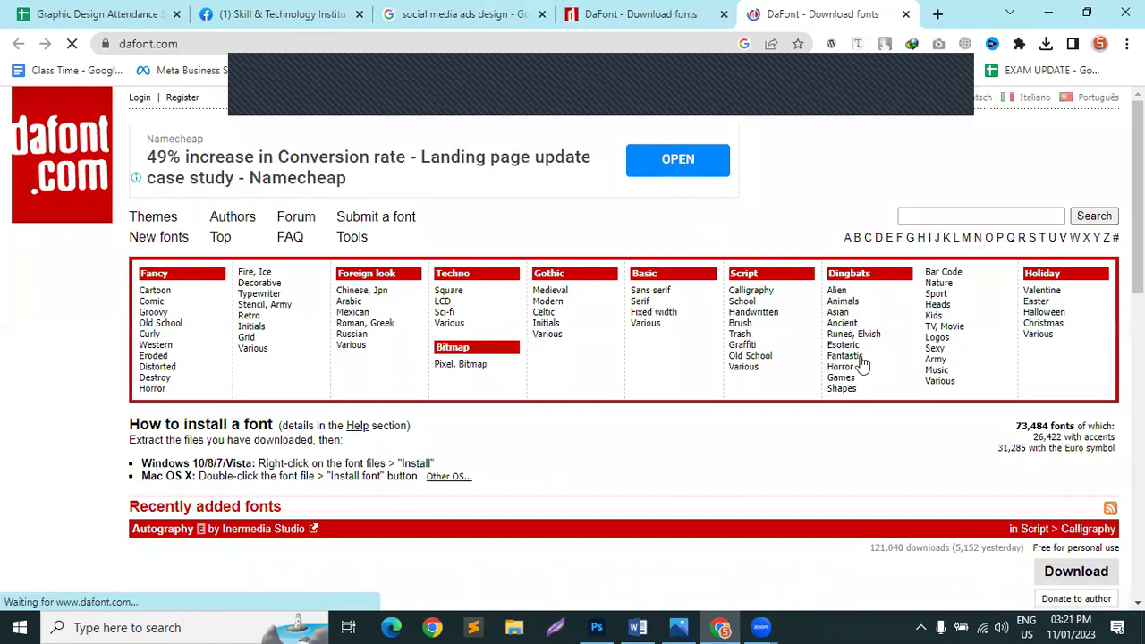
pyautogui.scroll(-1, 886, 340)
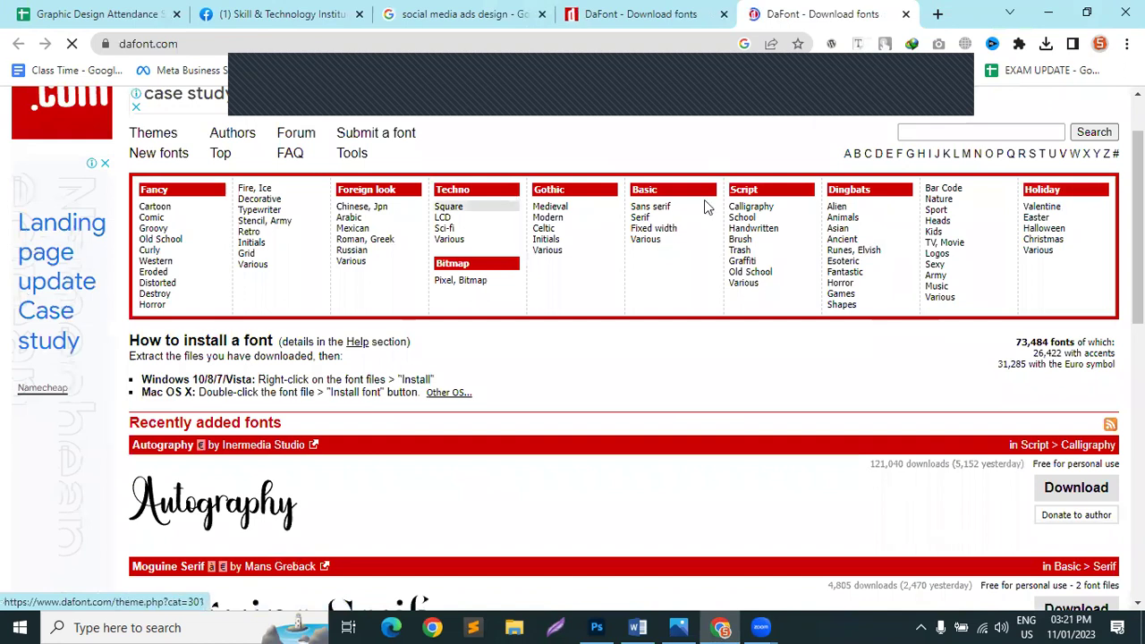
pyautogui.click(757, 209)
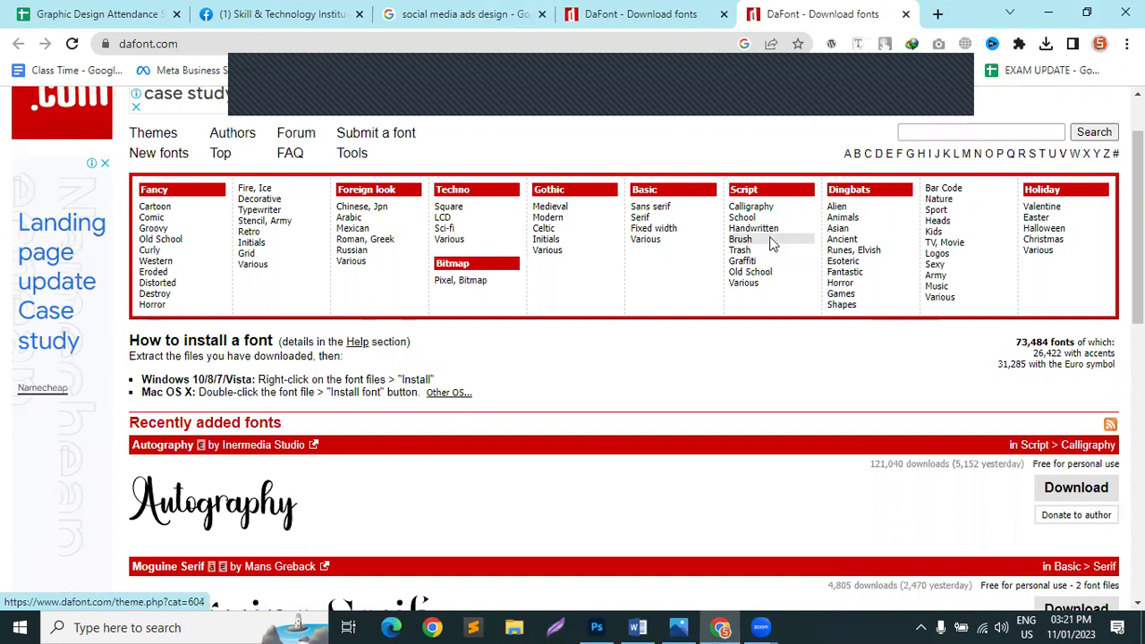
pyautogui.click(772, 244)
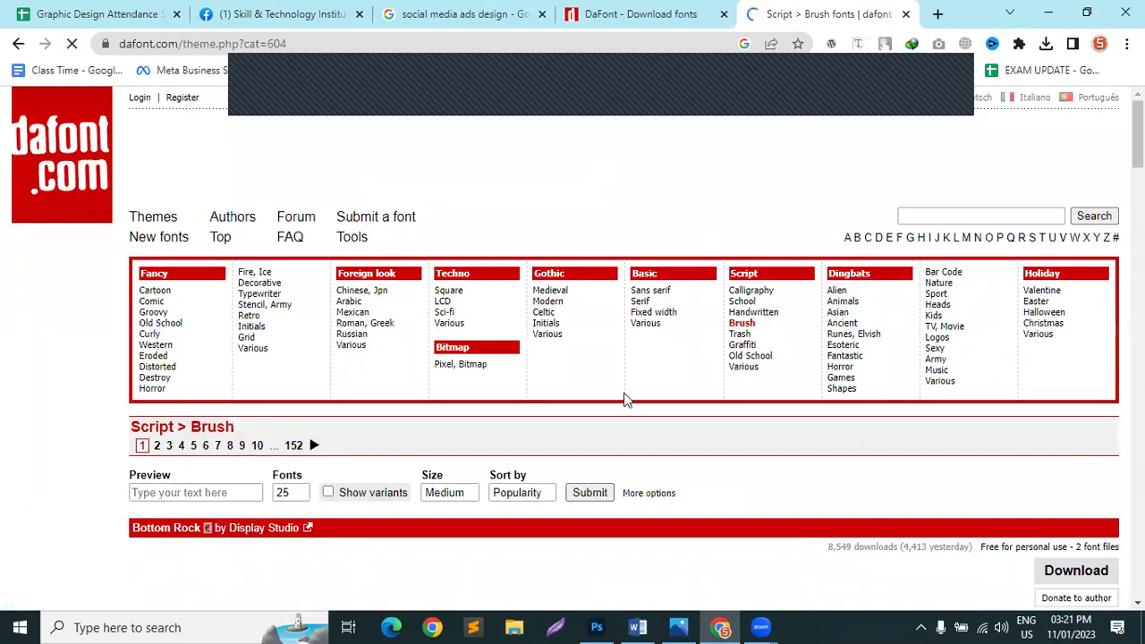
# Step: Browse the Script brush fonts, then close both DaFont tabs
pyautogui.scroll(-3, 253, 458)
pyautogui.scroll(-2, 152, 354)
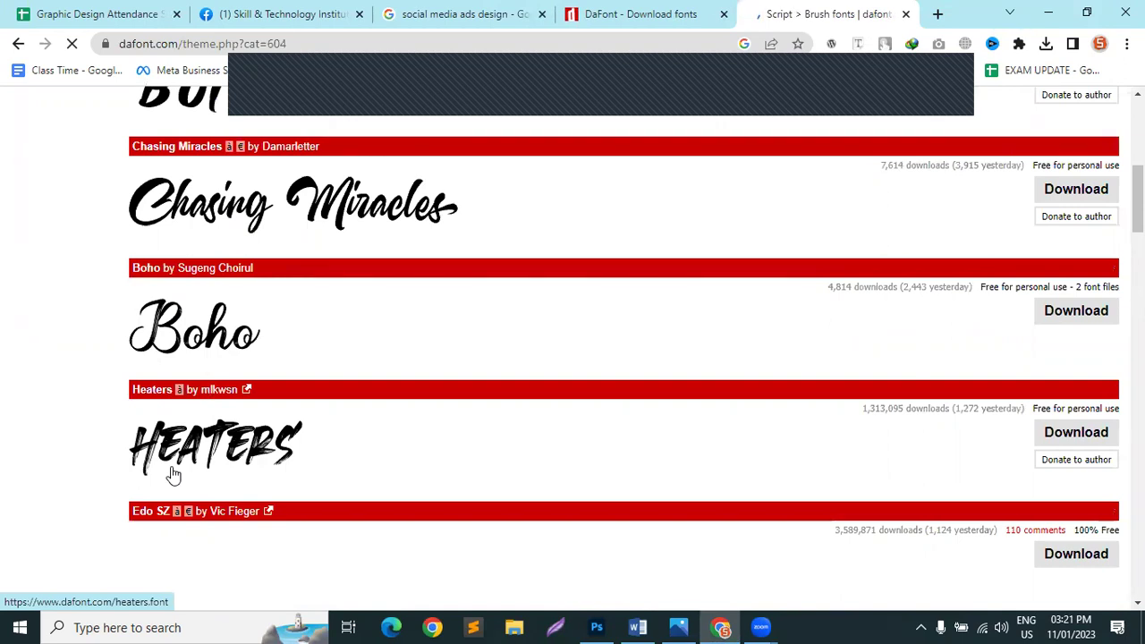
pyautogui.scroll(-2, 186, 471)
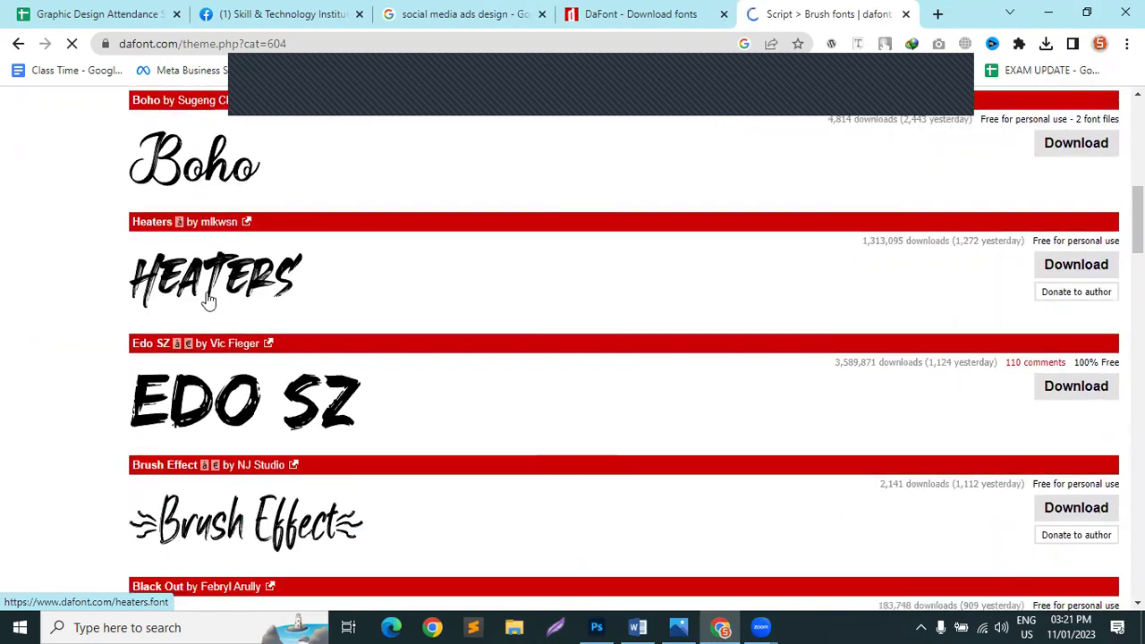
pyautogui.scroll(-5, 297, 300)
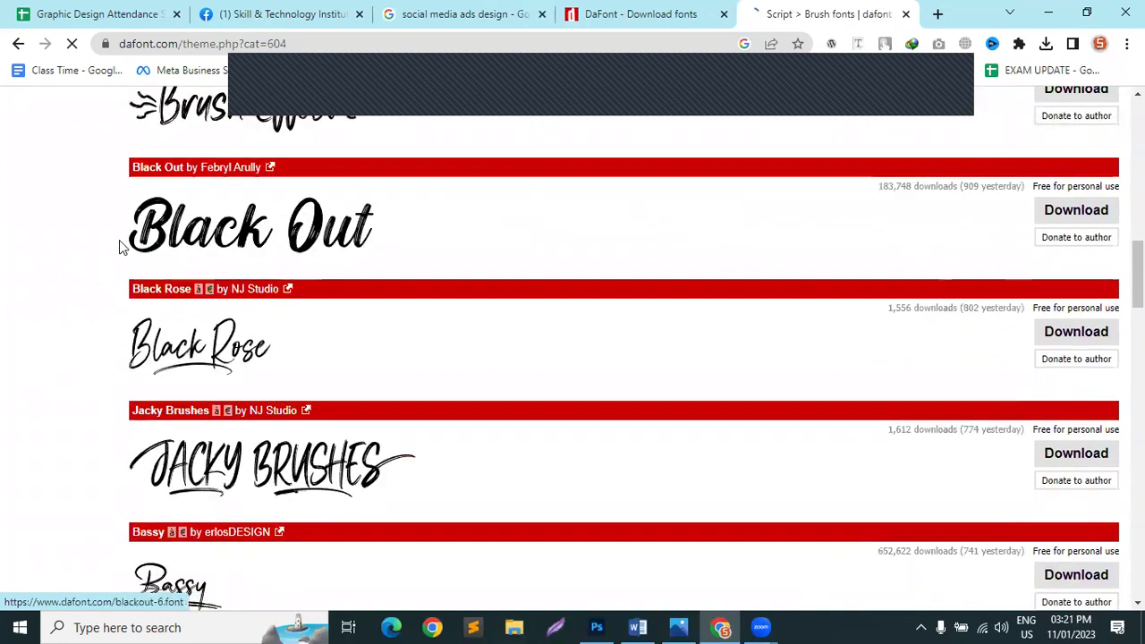
pyautogui.scroll(-3, 284, 332)
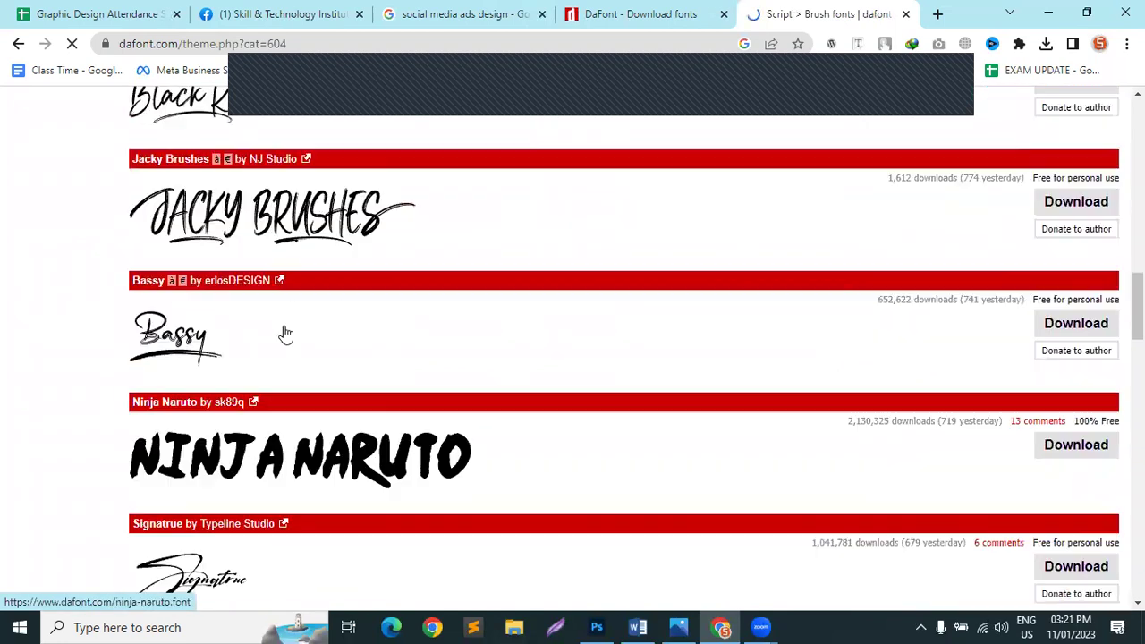
pyautogui.scroll(-6, 197, 345)
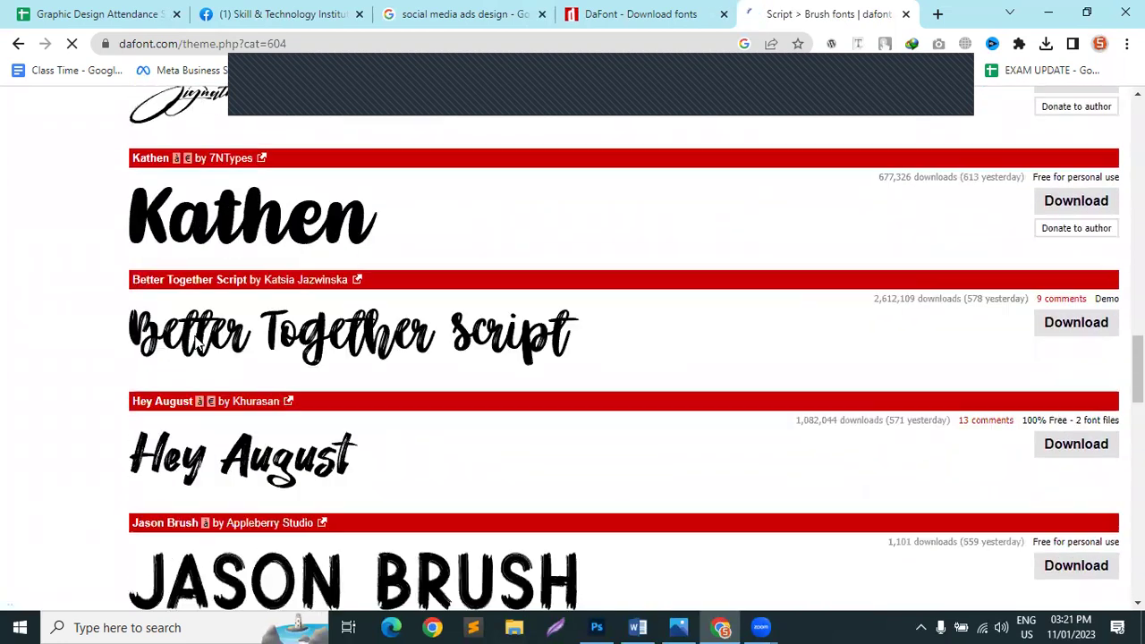
pyautogui.scroll(-7, 371, 404)
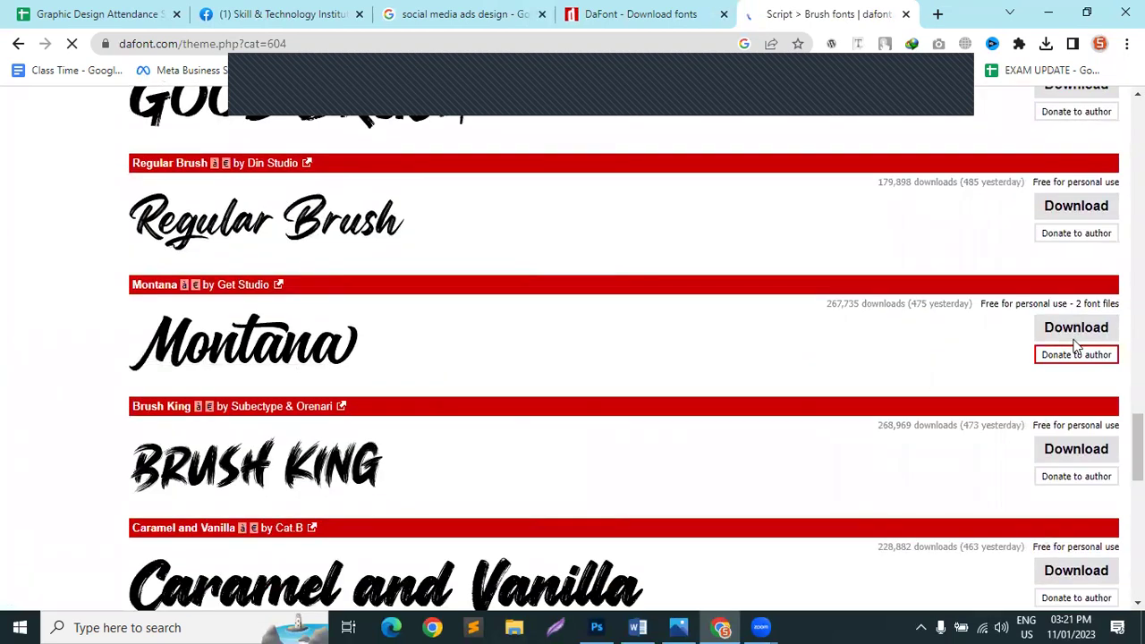
pyautogui.hotkey('ctrl', 'w')
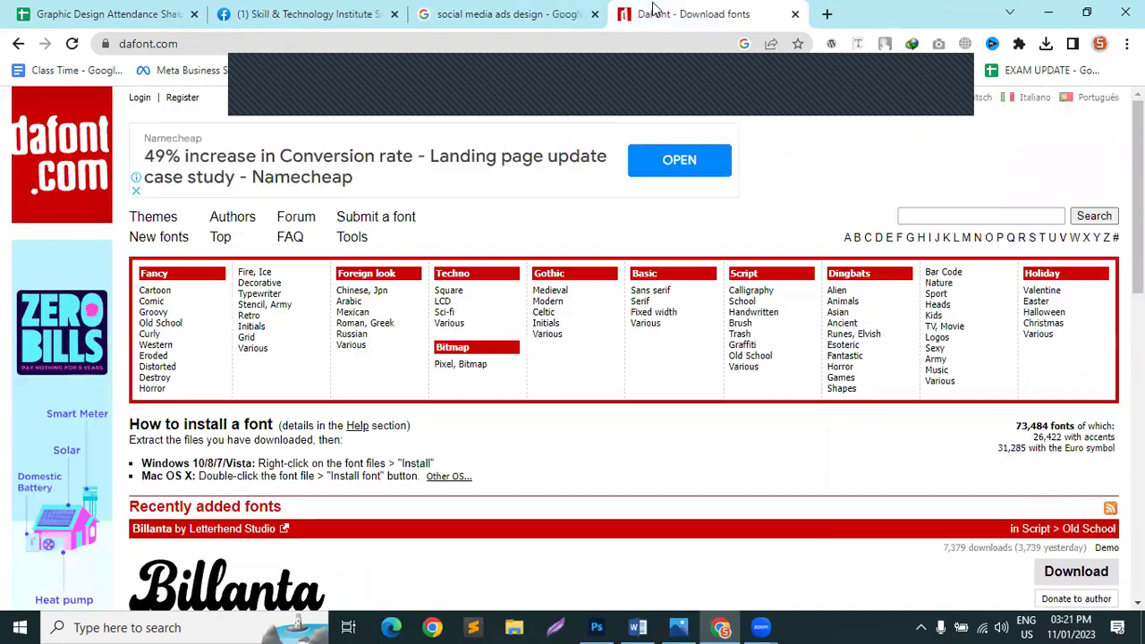
pyautogui.hotkey('ctrl', 'w')
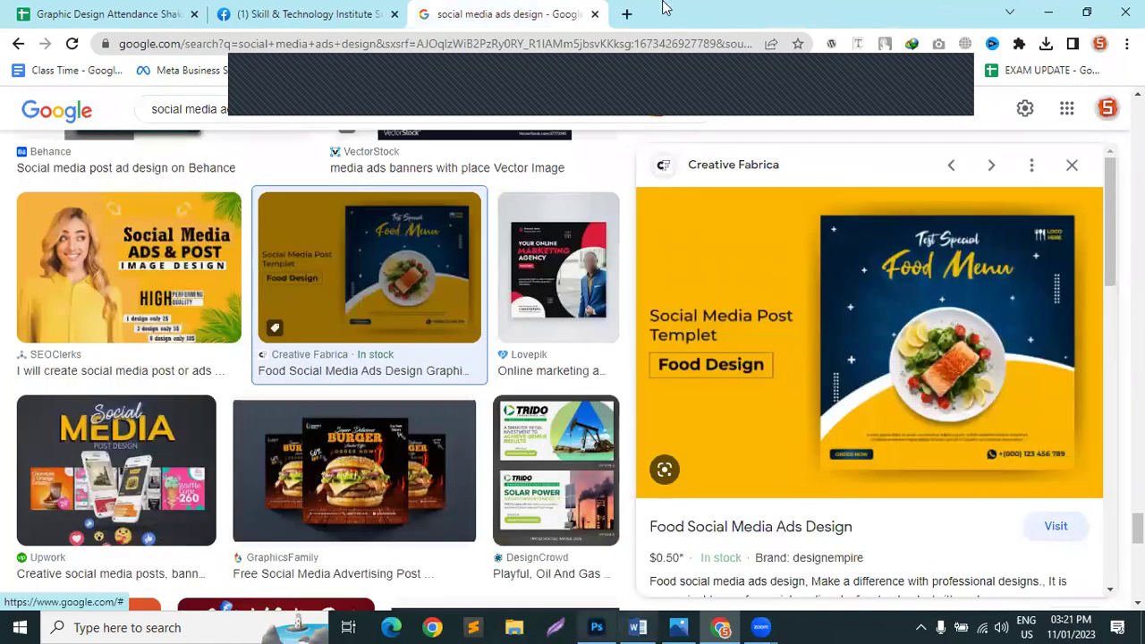
# Step: Preview the Lovepik online marketing agency ad, then close the Google Images tab
pyautogui.click(543, 297)
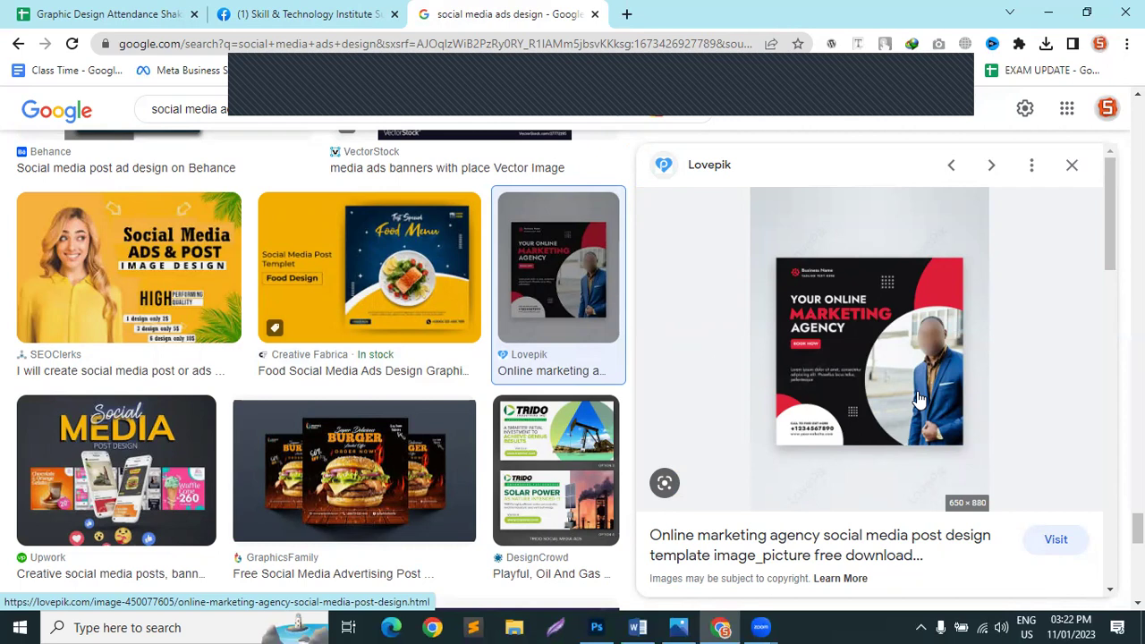
pyautogui.scroll(-5, 462, 409)
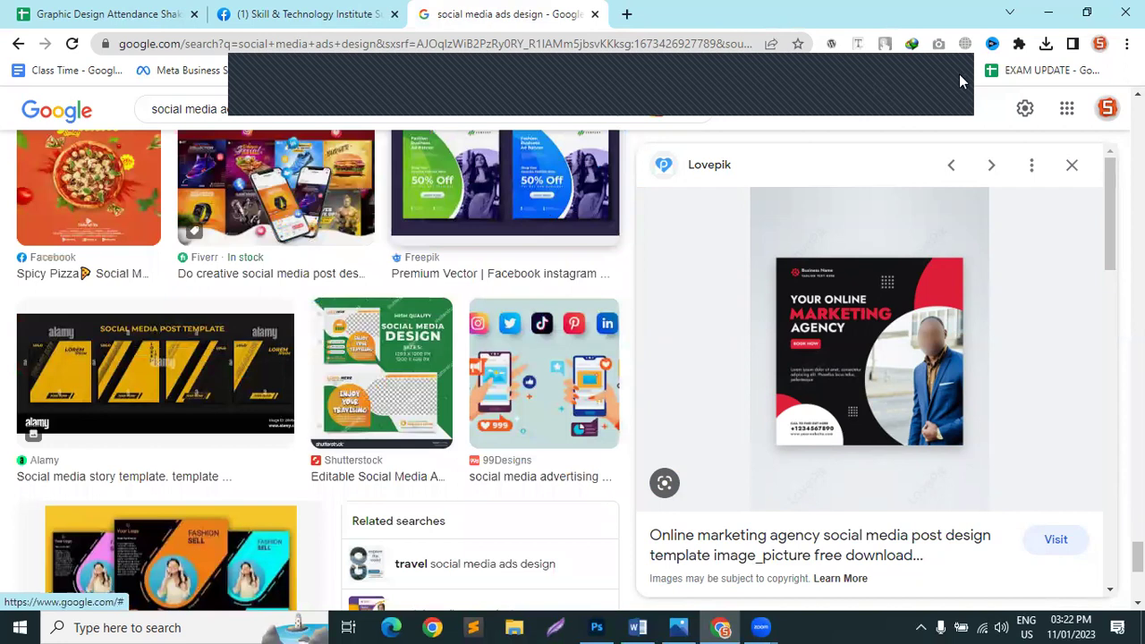
pyautogui.click(595, 15)
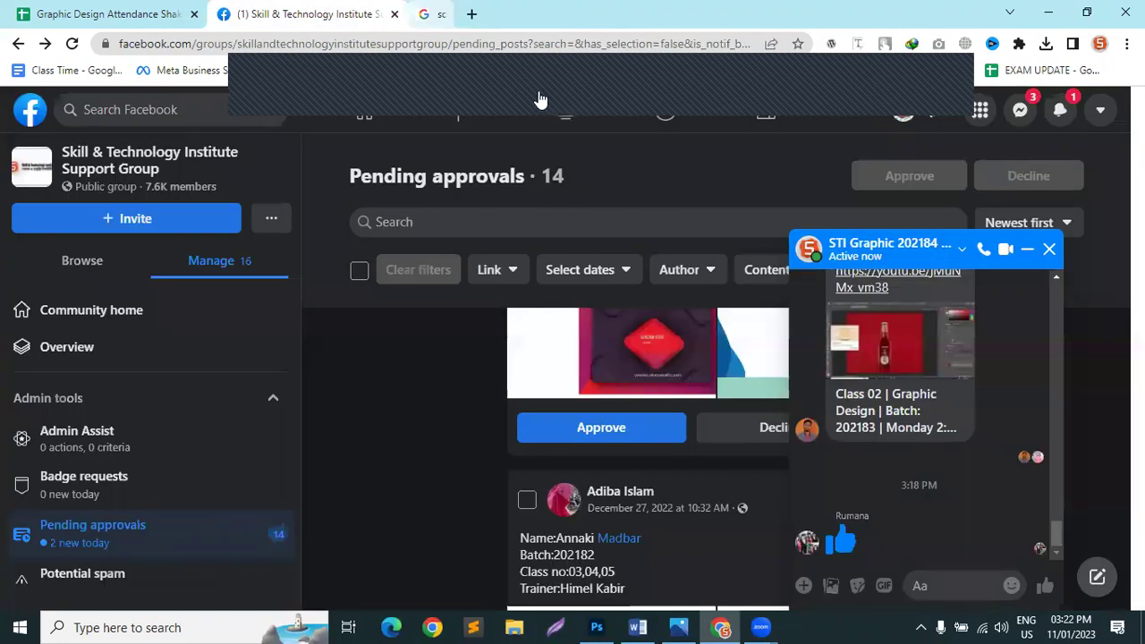